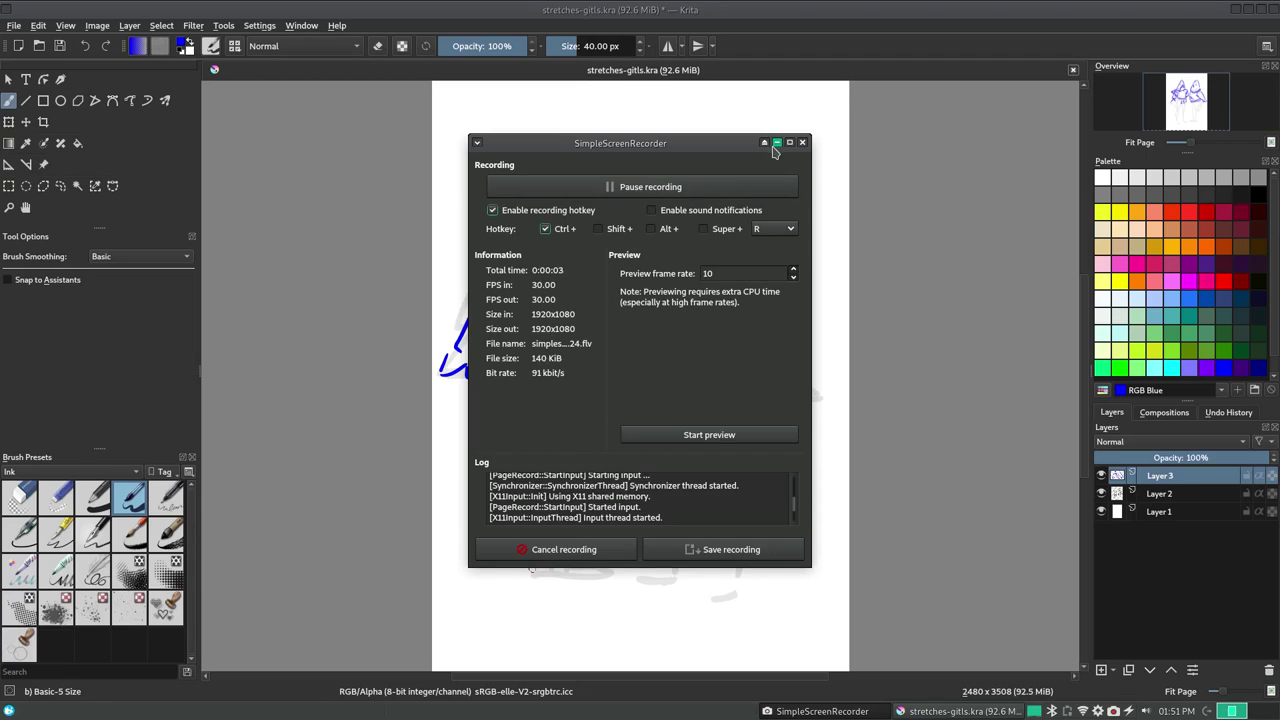
Mirror the canvas horizontally and ink the raised leg and bolder foot outline
{"action": "key", "text": "e"}
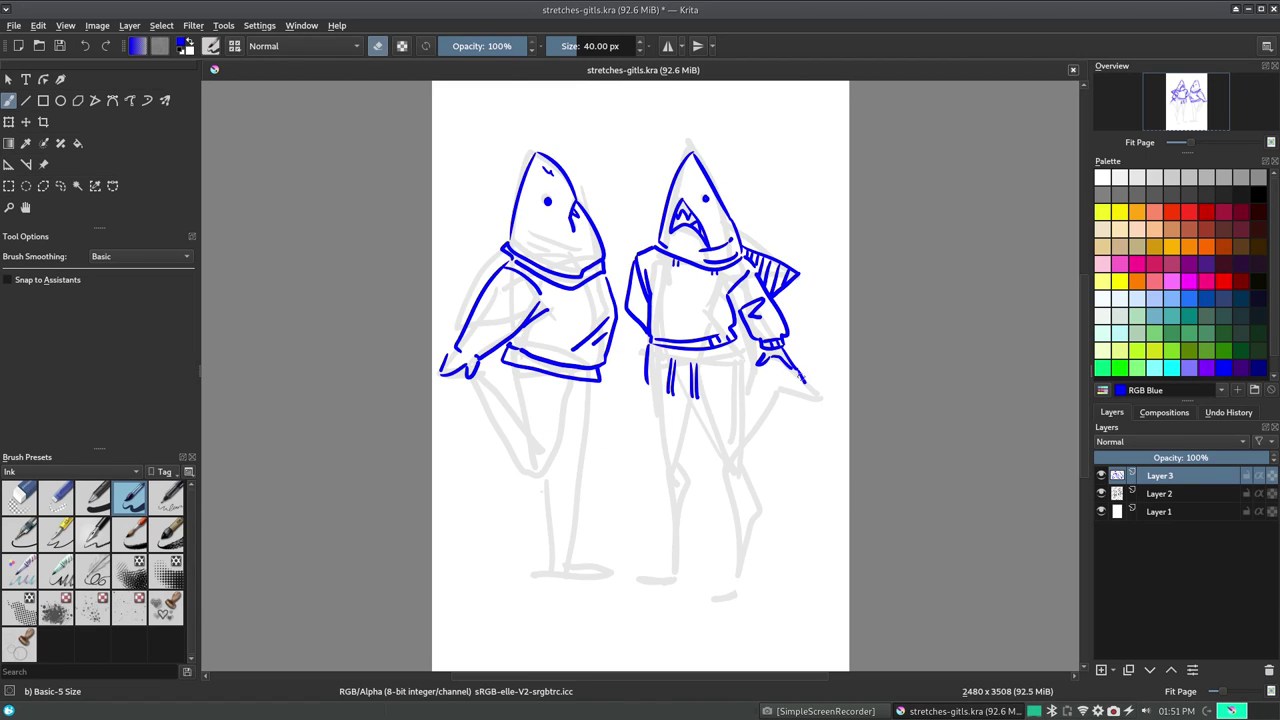
{"action": "key", "text": "e"}
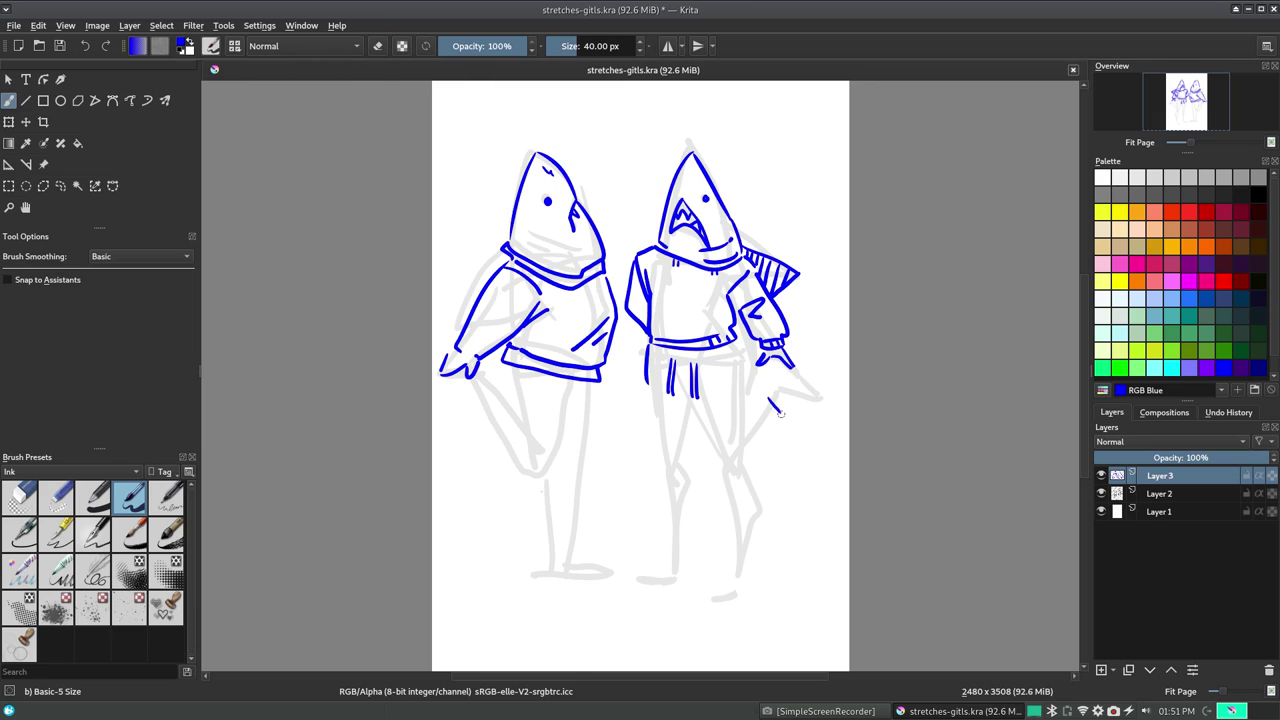
{"action": "mouse_move", "coordinate": [752, 385]}
{"action": "left_mouse_down"}
{"action": "mouse_move", "coordinate": [745, 468]}
{"action": "mouse_move", "coordinate": [780, 378]}
{"action": "mouse_move", "coordinate": [820, 397]}
{"action": "left_mouse_up"}
{"action": "left_click", "coordinate": [65, 25]}
{"action": "left_click", "coordinate": [350, 140]}
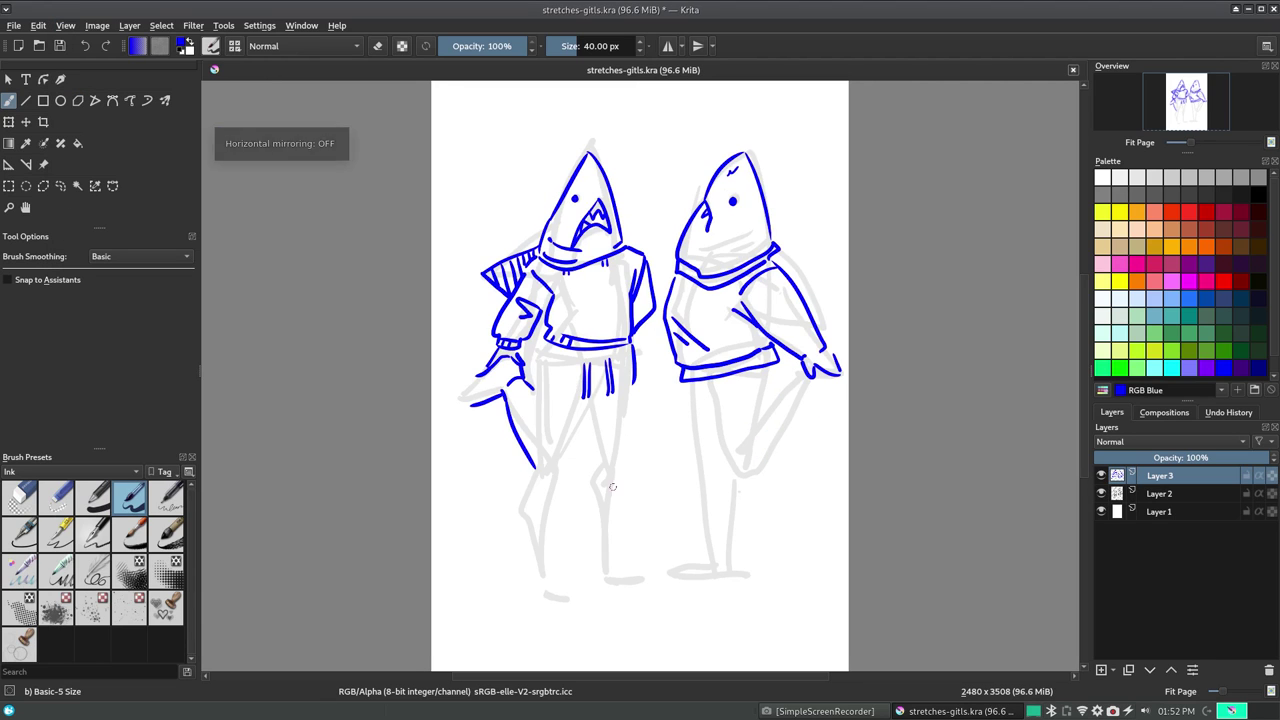
{"action": "left_click_drag", "start_coordinate": [453, 406], "coordinate": [478, 380]}
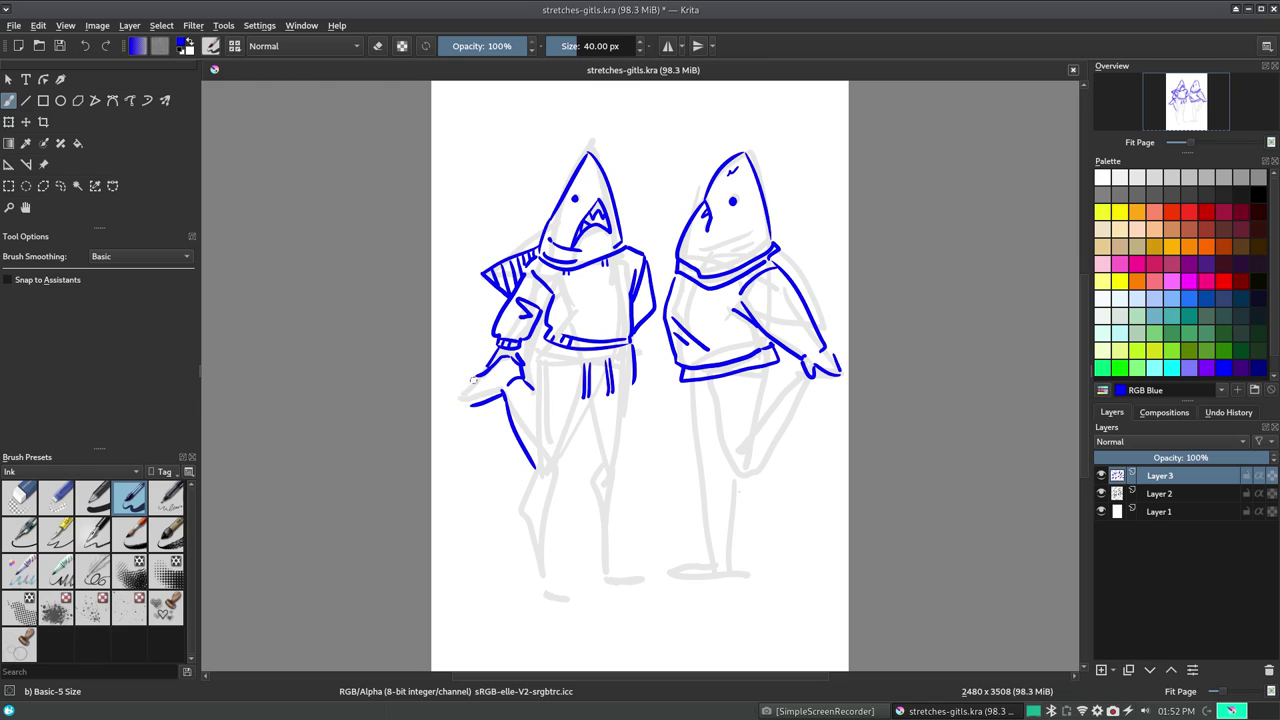
{"action": "mouse_move", "coordinate": [536, 468]}
{"action": "left_mouse_down"}
{"action": "mouse_move", "coordinate": [567, 455]}
{"action": "mouse_move", "coordinate": [604, 391]}
{"action": "left_mouse_up"}
Ink the waistband, a trouser line and the standing leg's outer edge
{"action": "left_click_drag", "start_coordinate": [540, 352], "coordinate": [590, 350]}
{"action": "key", "text": "ctrl+z"}
{"action": "left_click_drag", "start_coordinate": [533, 360], "coordinate": [537, 412]}
{"action": "left_click_drag", "start_coordinate": [634, 380], "coordinate": [611, 560]}
{"action": "mouse_move", "coordinate": [583, 446]}
{"action": "left_mouse_down"}
{"action": "mouse_move", "coordinate": [610, 552]}
{"action": "mouse_move", "coordinate": [596, 543]}
{"action": "mouse_move", "coordinate": [587, 578]}
{"action": "mouse_move", "coordinate": [658, 578]}
{"action": "left_mouse_up"}
{"action": "key", "text": "ctrl+z"}
{"action": "key", "text": "e"}
Draw the foot and extend the leg line down to it, undoing failed strokes
{"action": "left_click", "coordinate": [377, 46]}
{"action": "key", "text": "ctrl+z"}
{"action": "mouse_move", "coordinate": [620, 550]}
{"action": "left_mouse_down"}
{"action": "mouse_move", "coordinate": [662, 572]}
{"action": "mouse_move", "coordinate": [643, 578]}
{"action": "mouse_move", "coordinate": [660, 572]}
{"action": "left_mouse_up"}
{"action": "key", "text": "ctrl+z"}
{"action": "key", "text": "ctrl+z"}
{"action": "key", "text": "ctrl+z"}
{"action": "key", "text": "ctrl+z"}
{"action": "left_click_drag", "start_coordinate": [586, 551], "coordinate": [632, 452]}
{"action": "key", "text": "ctrl+z"}
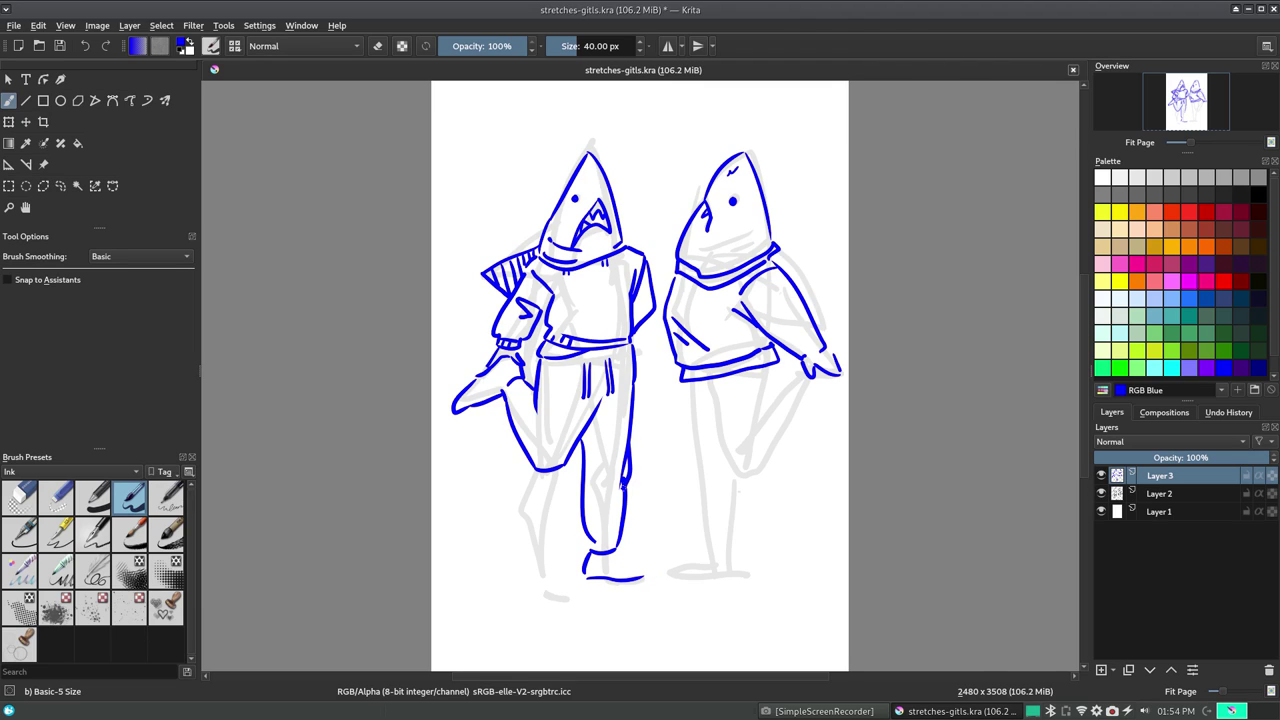
Erase a stray mark beside the leg, un-mirror the view and save
{"action": "key", "text": "e"}
{"action": "left_click_drag", "start_coordinate": [628, 452], "coordinate": [626, 430]}
{"action": "key", "text": "e"}
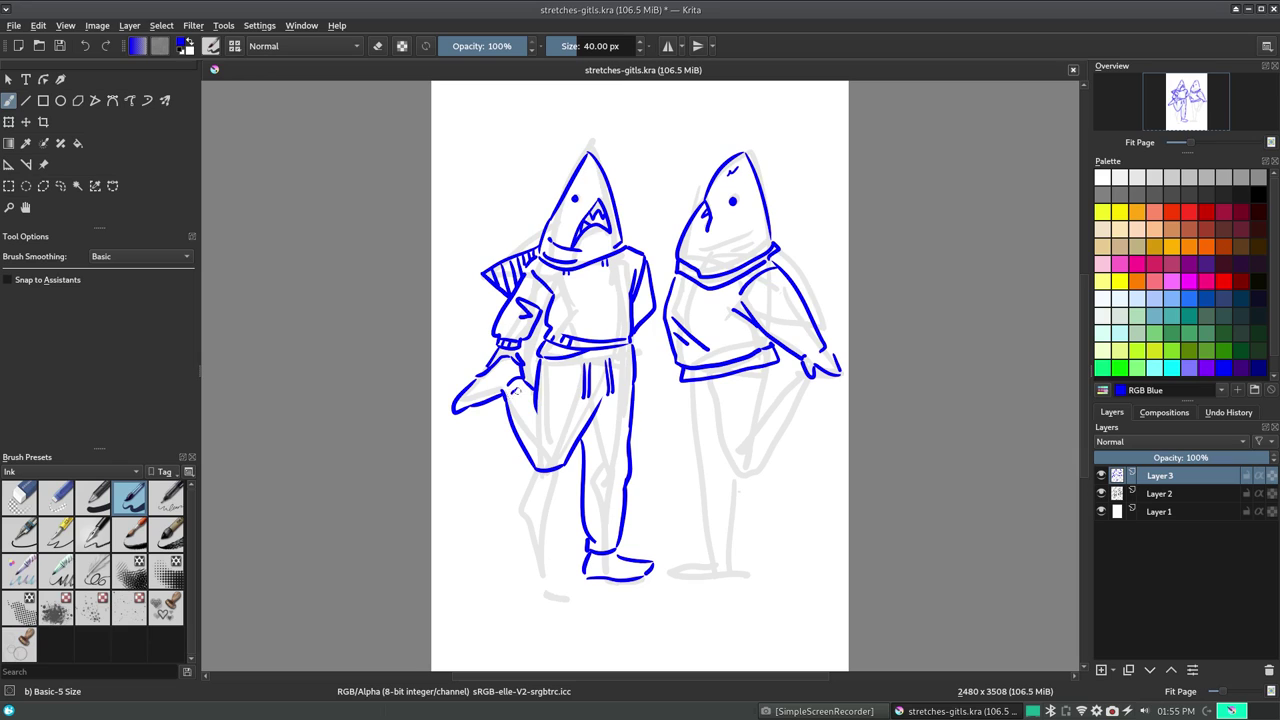
{"action": "left_click", "coordinate": [380, 48]}
{"action": "key", "text": "e"}
{"action": "key", "text": "m"}
{"action": "key", "text": "m"}
{"action": "key", "text": "m"}
{"action": "key", "text": "ctrl+s"}
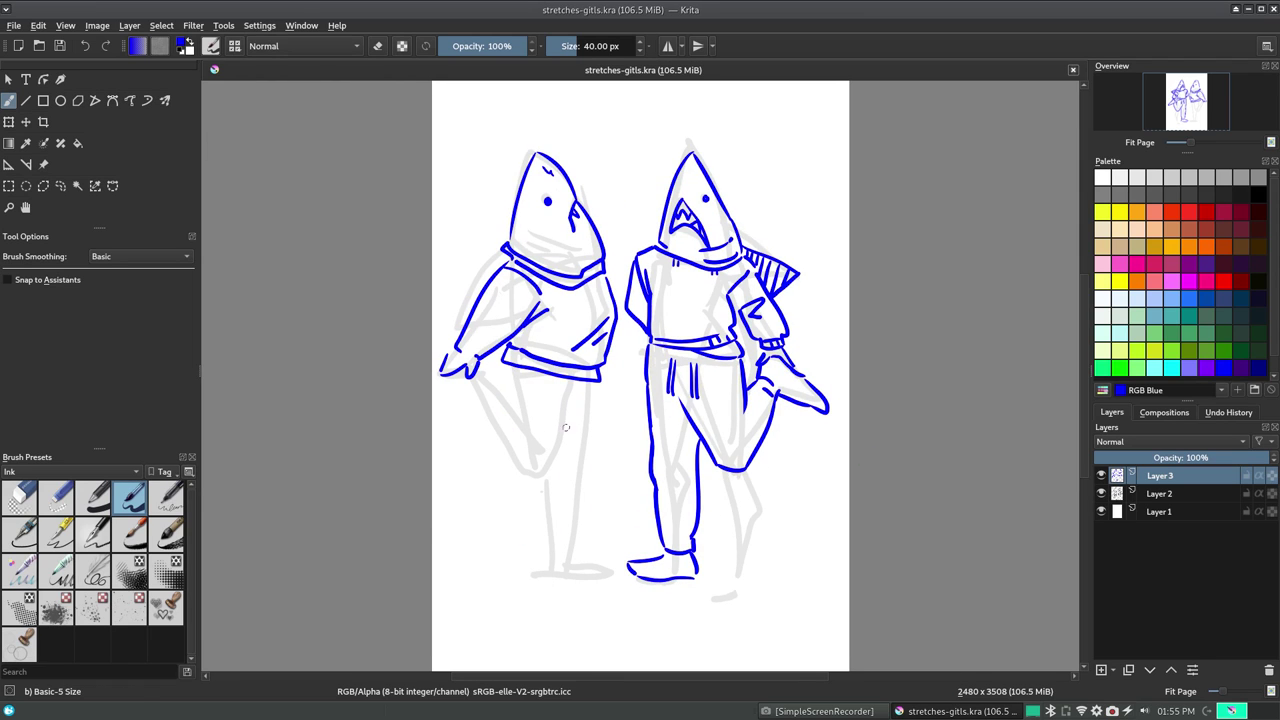
Shift the ink slightly right, then fade the sketch layer to 10% and lock it
{"action": "key", "text": "t"}
{"action": "left_click_drag", "start_coordinate": [680, 286], "coordinate": [687, 286]}
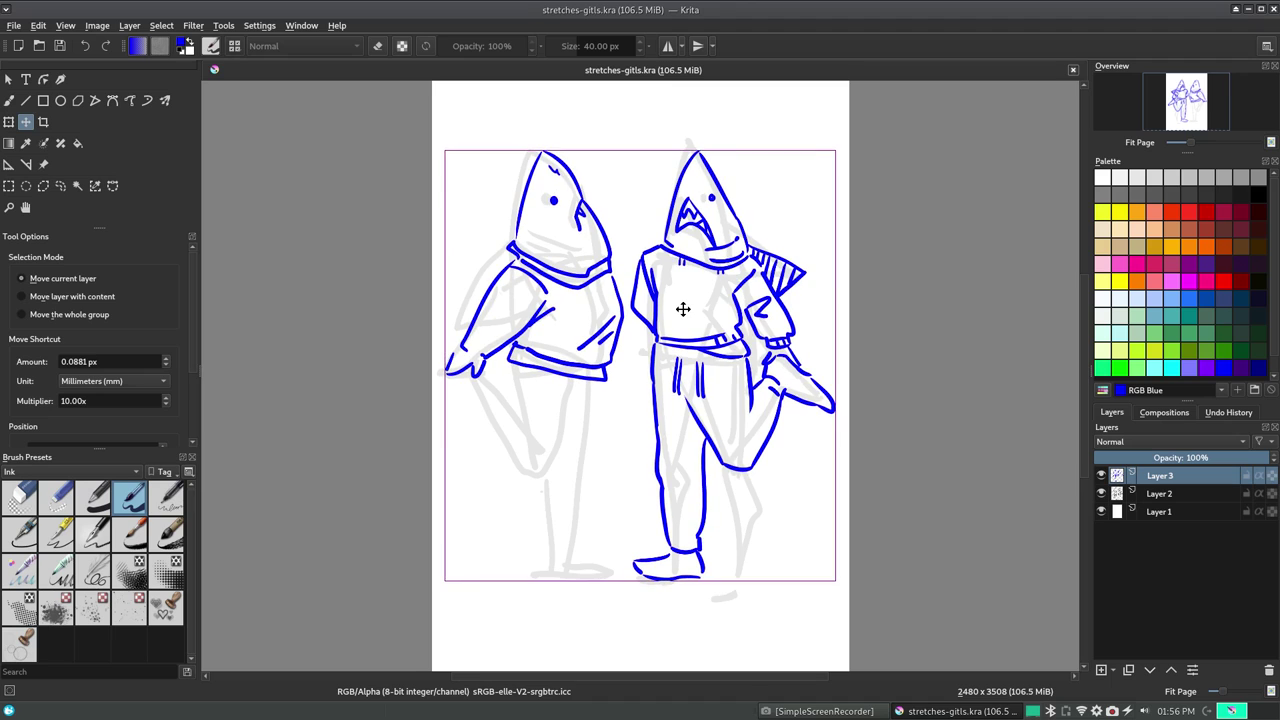
{"action": "key", "text": "b"}
{"action": "left_click", "coordinate": [1158, 493]}
{"action": "scroll", "coordinate": [1180, 457], "scroll_direction": "down", "scroll_amount": 3}
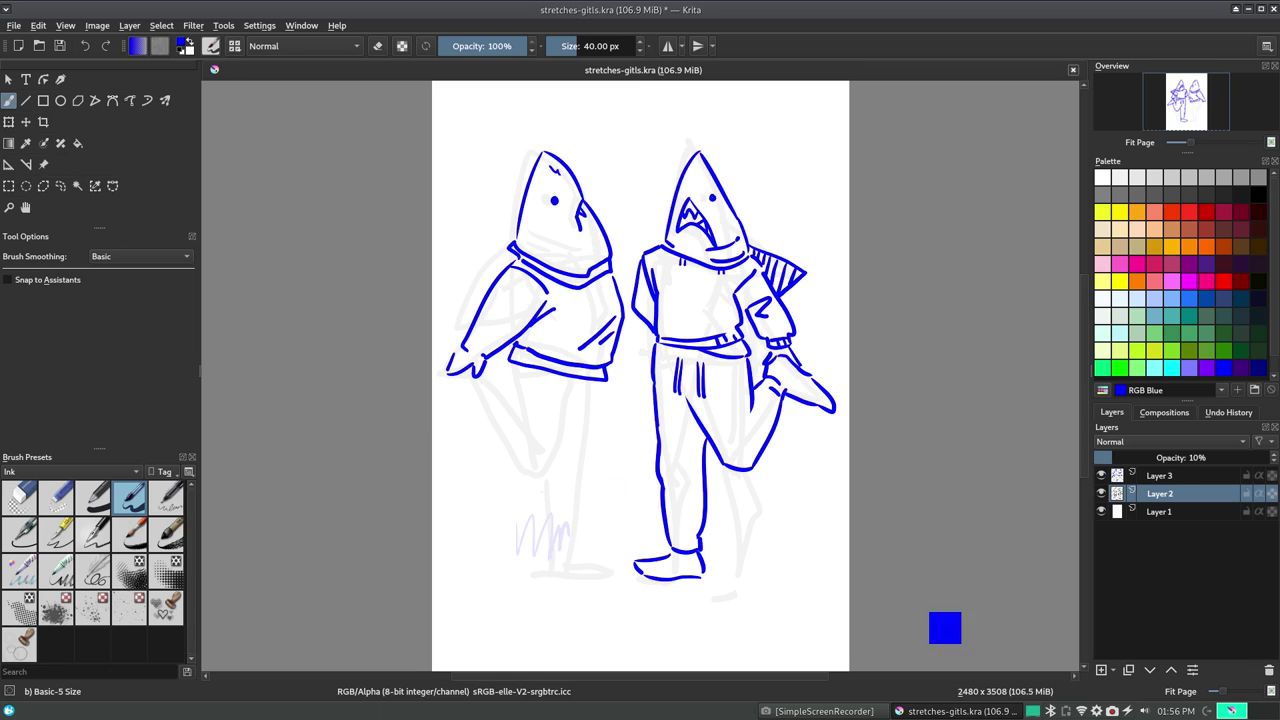
{"action": "left_click", "coordinate": [1246, 493]}
Select all on Layer 3 and trial-scale it to 2000, then undo
{"action": "left_click", "coordinate": [1221, 479]}
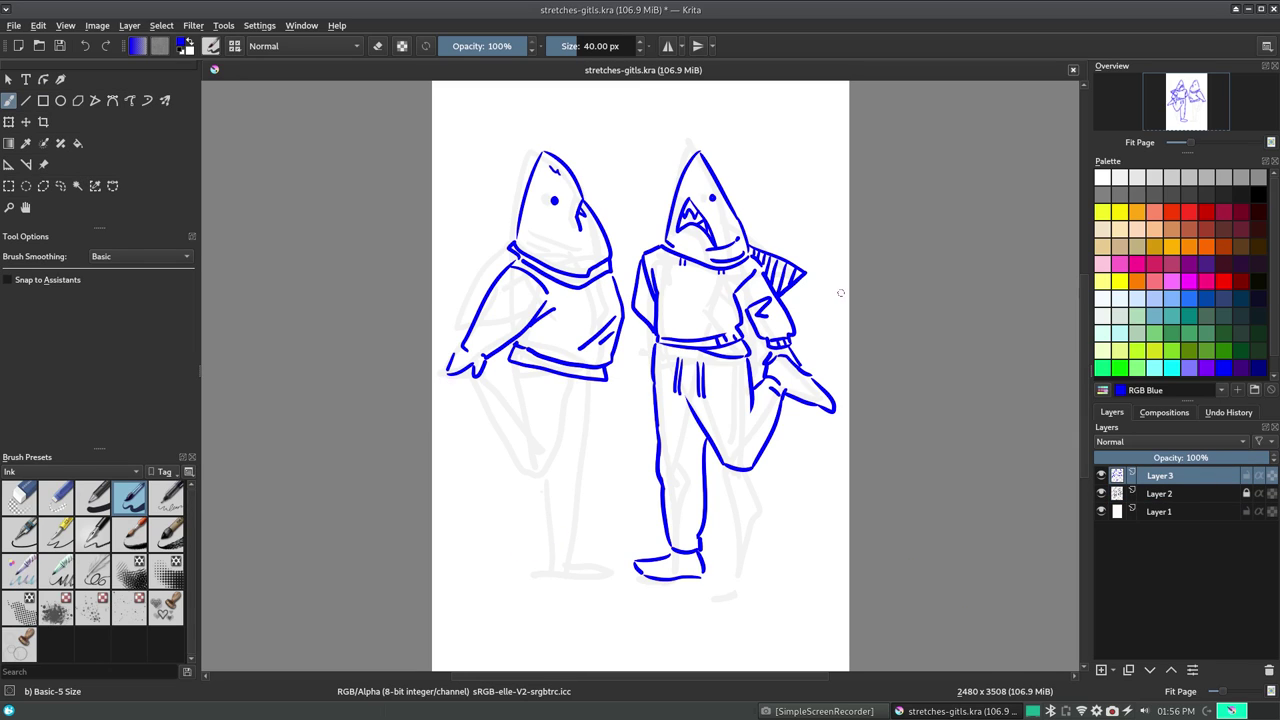
{"action": "key", "text": "ctrl+a"}
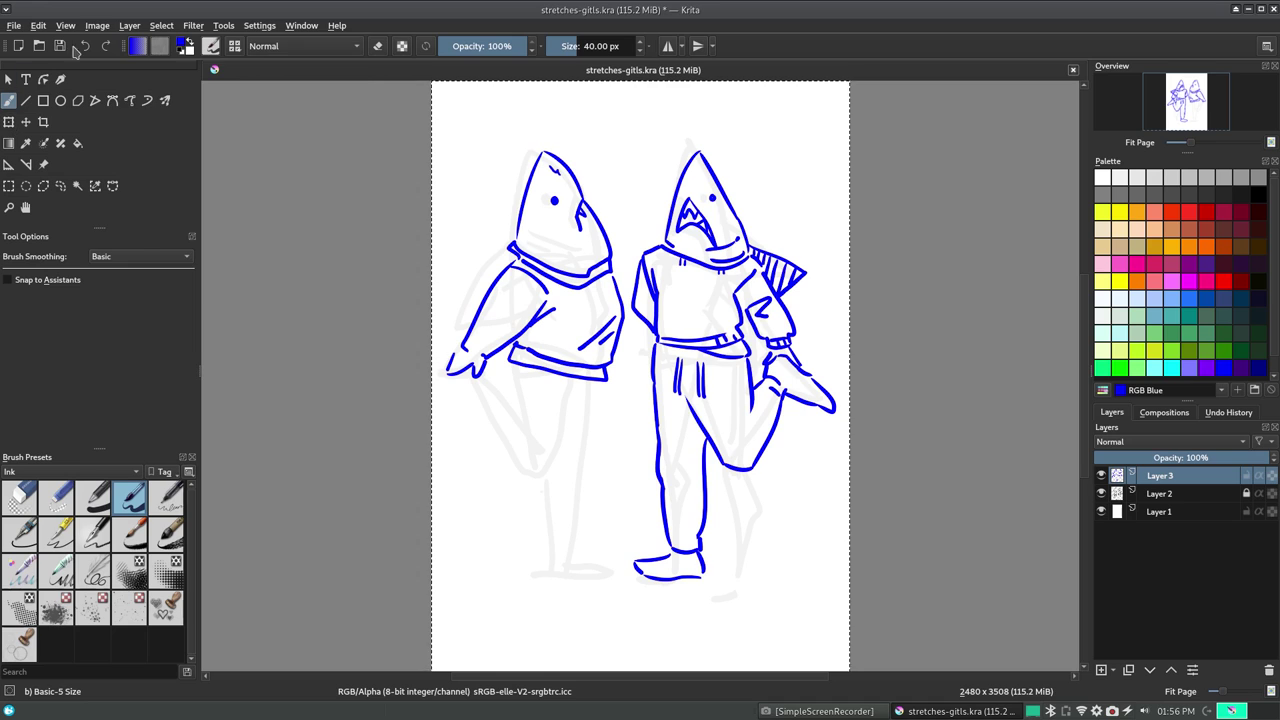
{"action": "left_click", "coordinate": [129, 25]}
{"action": "left_click", "coordinate": [420, 194]}
{"action": "type", "text": "2000"}
{"action": "left_click", "coordinate": [623, 311]}
{"action": "key", "text": "Return"}
{"action": "key", "text": "ctrl+z"}
Rescale the ink layer to 2200, then settle on 2150
{"action": "left_click", "coordinate": [129, 25]}
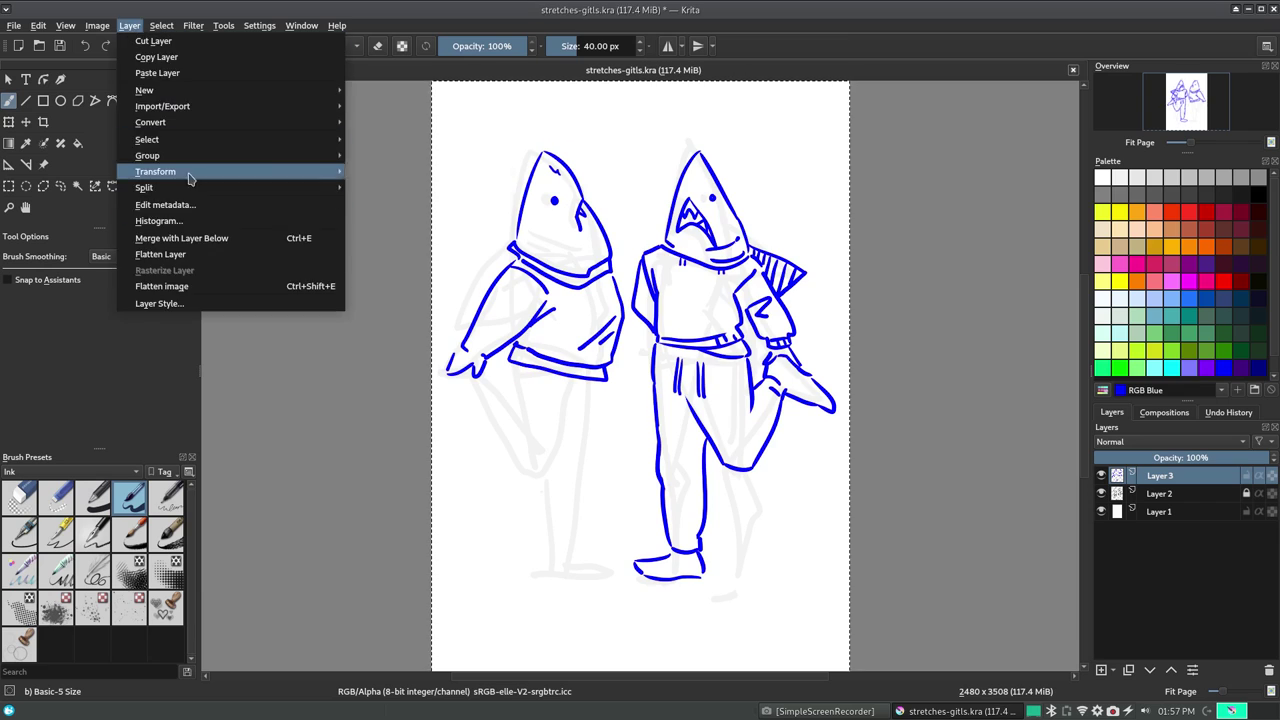
{"action": "left_click", "coordinate": [420, 194]}
{"action": "type", "text": "2200"}
{"action": "key", "text": "Return"}
{"action": "left_click", "coordinate": [129, 25]}
{"action": "left_click", "coordinate": [411, 203]}
{"action": "type", "text": "2150"}
{"action": "key", "text": "Return"}
Nudge the resized ink into place and save
{"action": "key", "text": "t"}
{"action": "left_click_drag", "start_coordinate": [664, 358], "coordinate": [681, 376]}
{"action": "key", "text": "b"}
{"action": "key", "text": "ctrl+s"}
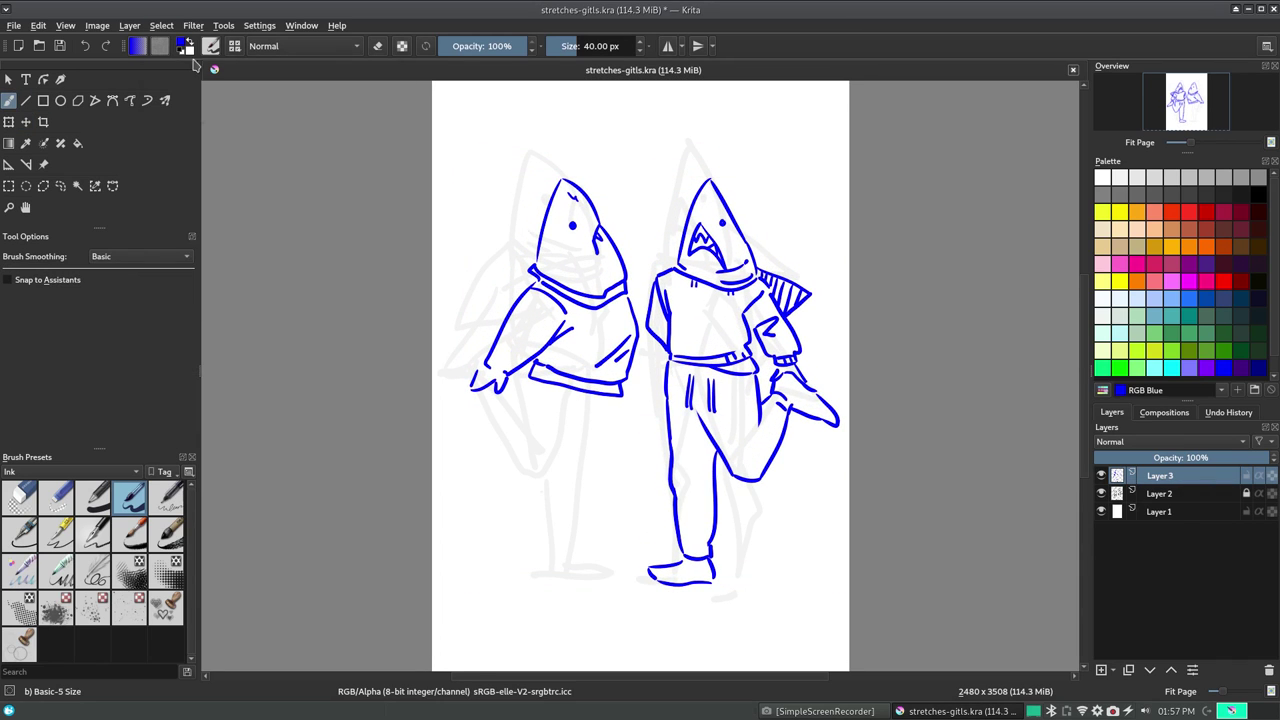
Shift the grey sketch right and down beneath the ink, then reselect the ink layer
{"action": "left_click", "coordinate": [1160, 493]}
{"action": "key", "text": "t"}
{"action": "left_click_drag", "start_coordinate": [600, 420], "coordinate": [619, 428]}
{"action": "left_click", "coordinate": [1160, 475]}
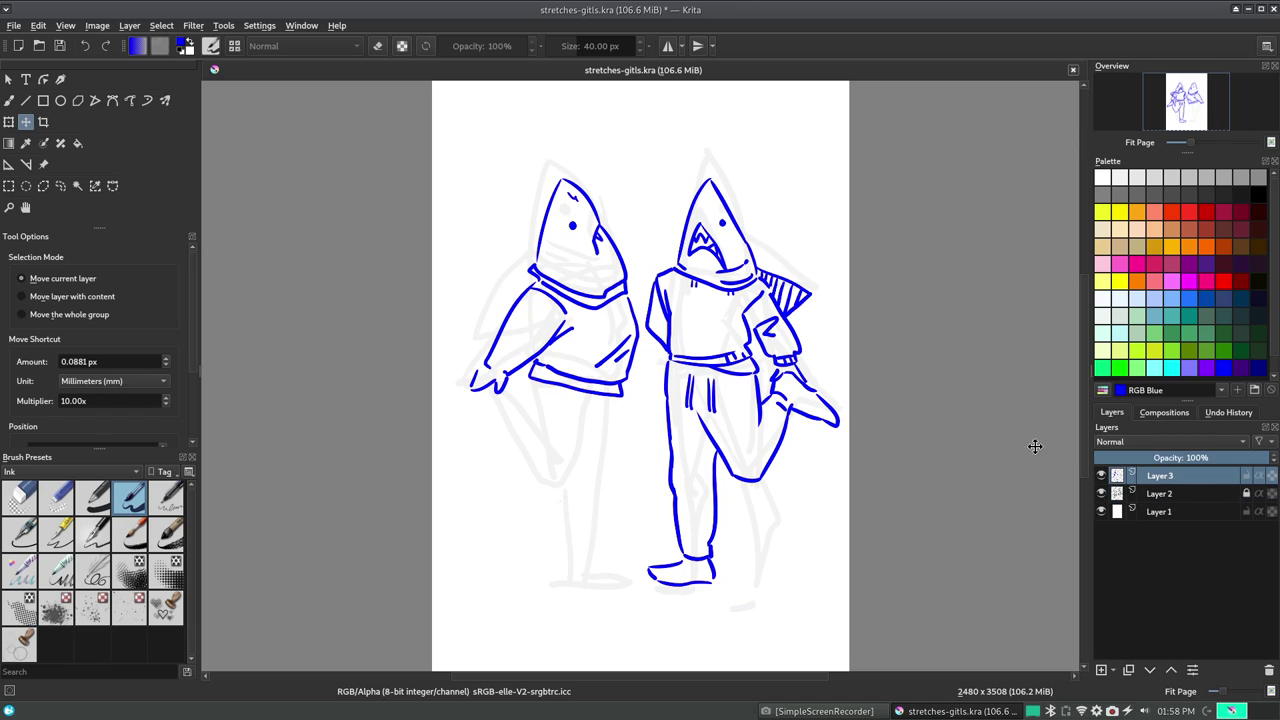
{"action": "key", "text": "b"}
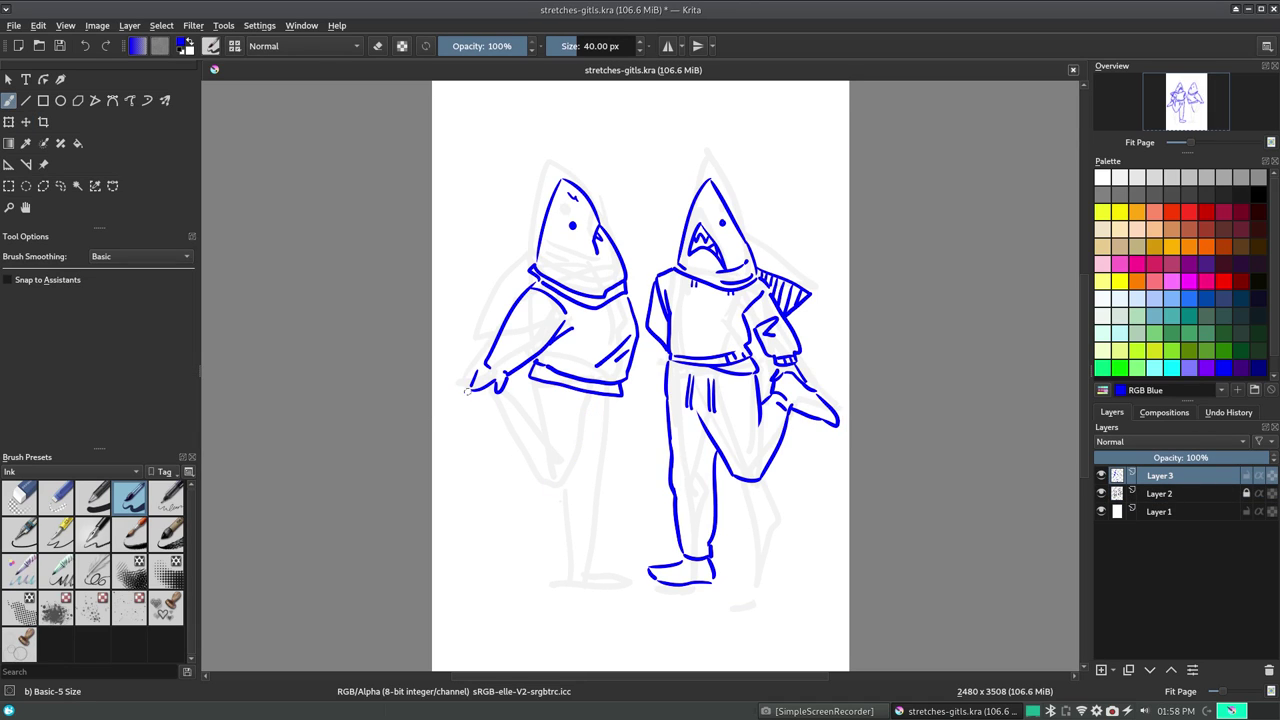
Ink the plain-hooded shark's standing leg with outer and inner lines
{"action": "mouse_move", "coordinate": [470, 390]}
{"action": "left_mouse_down"}
{"action": "mouse_move", "coordinate": [436, 416]}
{"action": "mouse_move", "coordinate": [495, 416]}
{"action": "mouse_move", "coordinate": [538, 478]}
{"action": "mouse_move", "coordinate": [590, 404]}
{"action": "mouse_move", "coordinate": [589, 569]}
{"action": "left_mouse_up"}
{"action": "key", "text": "ctrl+z"}
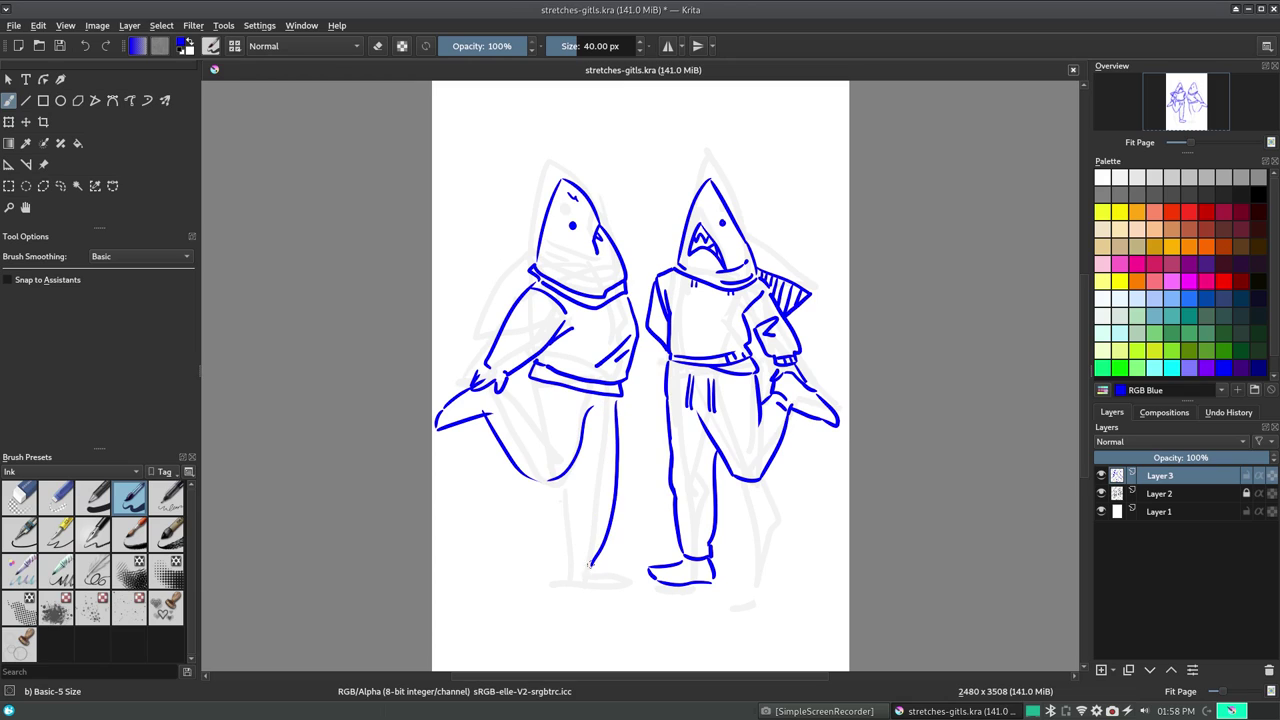
{"action": "mouse_move", "coordinate": [559, 485]}
{"action": "left_mouse_down"}
{"action": "mouse_move", "coordinate": [563, 563]}
{"action": "mouse_move", "coordinate": [630, 580]}
{"action": "left_mouse_up"}
{"action": "key", "text": "ctrl+z"}
{"action": "key", "text": "ctrl+z"}
{"action": "key", "text": "ctrl+z"}
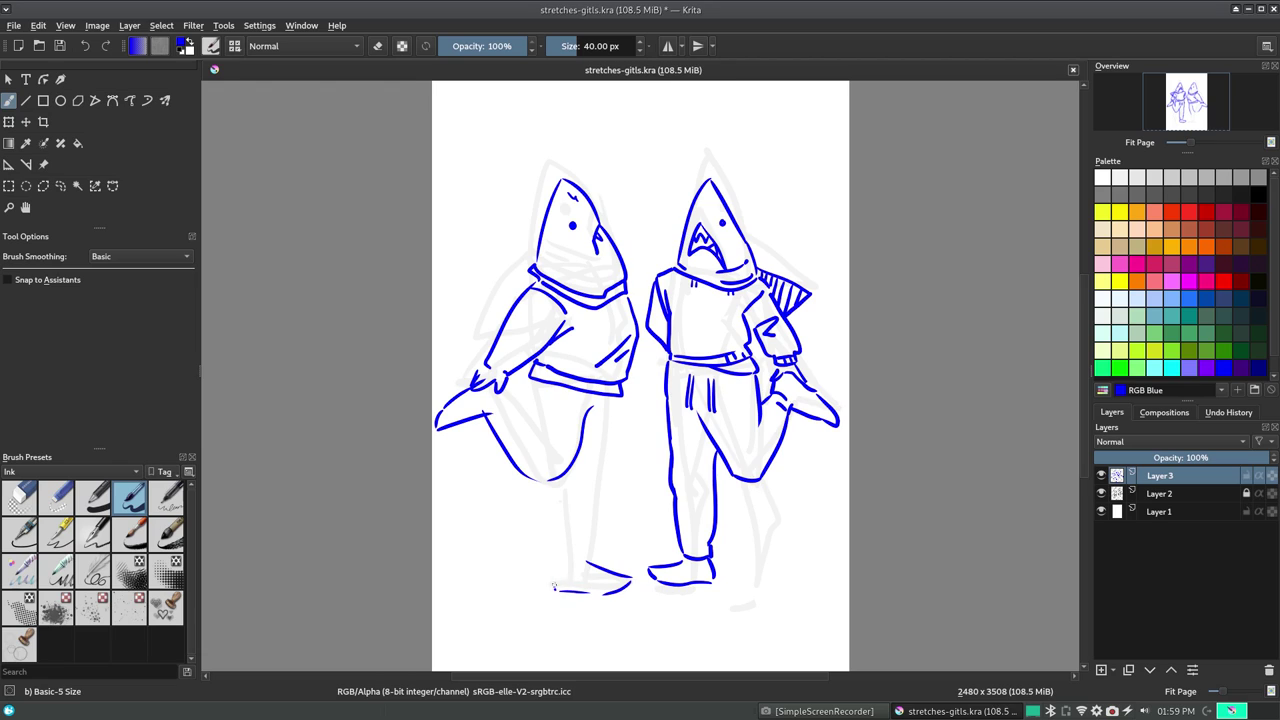
{"action": "left_click_drag", "start_coordinate": [598, 550], "coordinate": [621, 402]}
{"action": "left_click_drag", "start_coordinate": [548, 485], "coordinate": [552, 555]}
Erase a stray dot and try a long line down the other figure's leg
{"action": "key", "text": "e"}
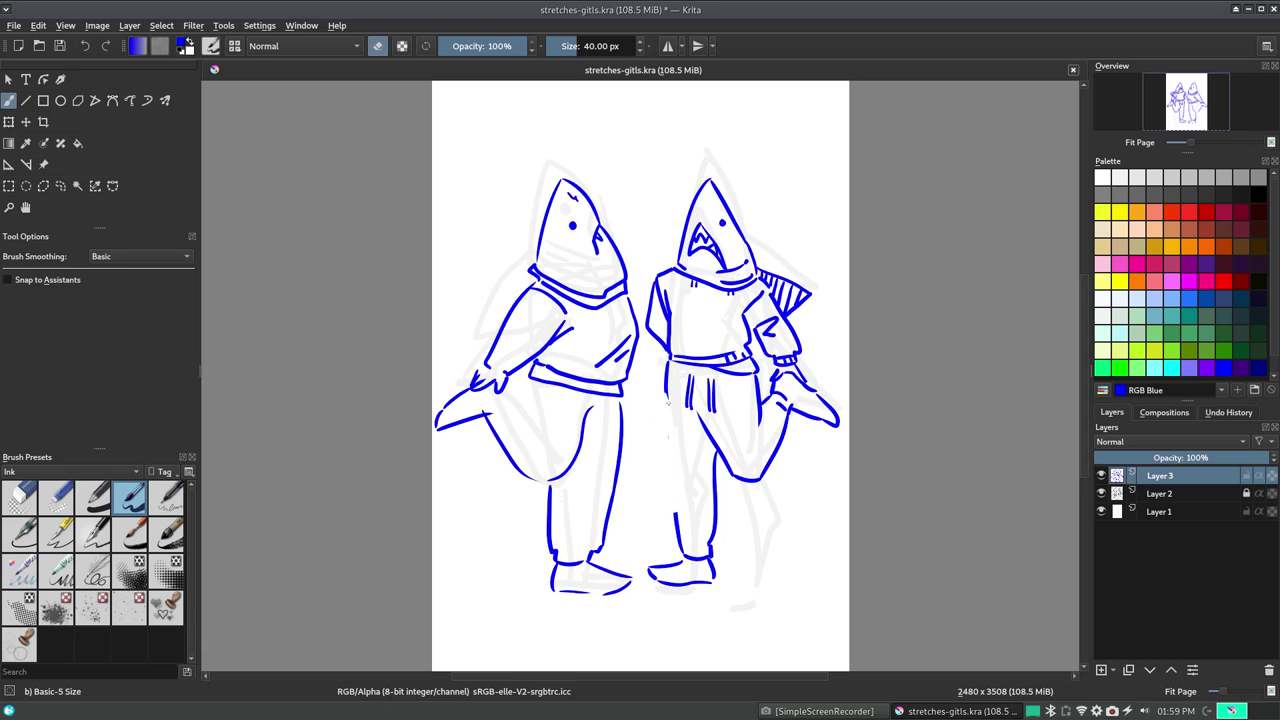
{"action": "left_click", "coordinate": [668, 437]}
{"action": "key", "text": "e"}
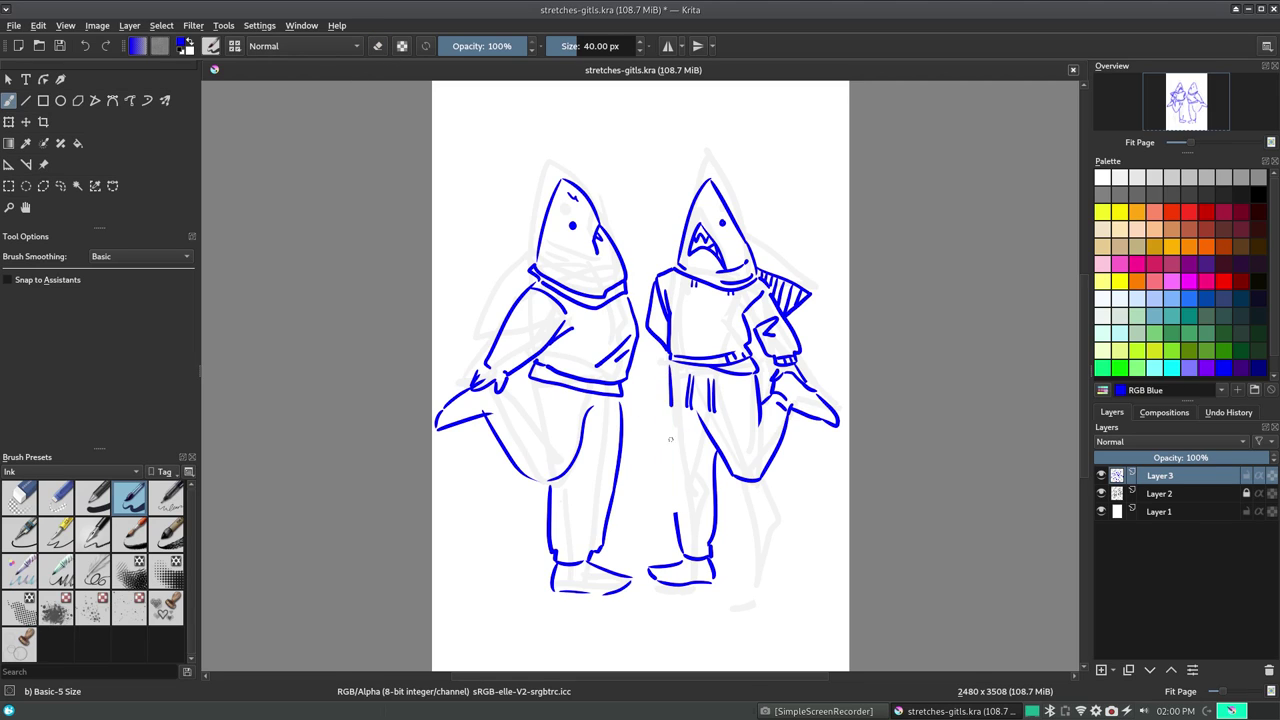
{"action": "left_click_drag", "start_coordinate": [666, 364], "coordinate": [671, 494]}
{"action": "key", "text": "ctrl+z"}
Redraw the other figure's leg line and save
{"action": "key", "text": "ctrl+z"}
{"action": "key", "text": "e"}
{"action": "key", "text": "e"}
{"action": "left_click_drag", "start_coordinate": [662, 372], "coordinate": [684, 554]}
{"action": "key", "text": "ctrl+z"}
{"action": "key", "text": "ctrl+z"}
{"action": "left_click_drag", "start_coordinate": [668, 362], "coordinate": [662, 546]}
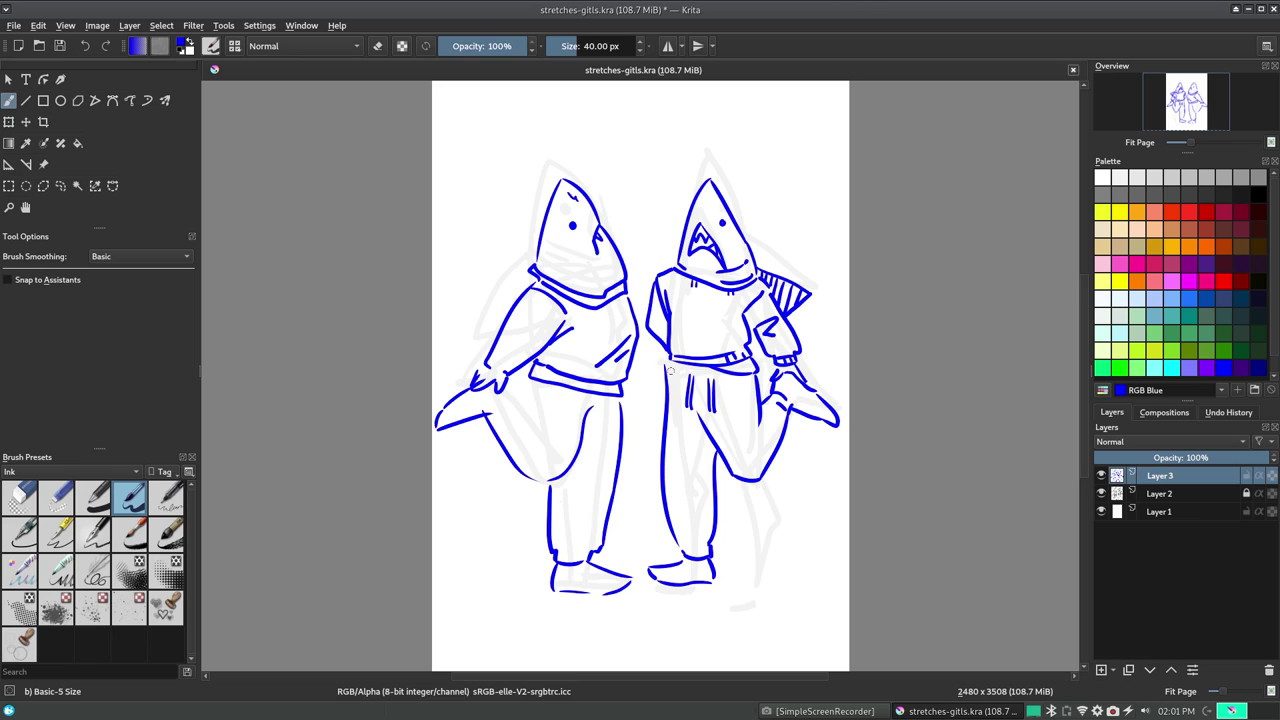
{"action": "key", "text": "ctrl+s"}
Ink the plain-hooded figure's hip curve and raised knee, and save
{"action": "left_click_drag", "start_coordinate": [526, 378], "coordinate": [538, 440]}
{"action": "mouse_move", "coordinate": [518, 394]}
{"action": "left_mouse_down"}
{"action": "mouse_move", "coordinate": [510, 410]}
{"action": "mouse_move", "coordinate": [554, 484]}
{"action": "mouse_move", "coordinate": [482, 428]}
{"action": "left_mouse_up"}
{"action": "key", "text": "ctrl+s"}
{"action": "key", "text": "e"}
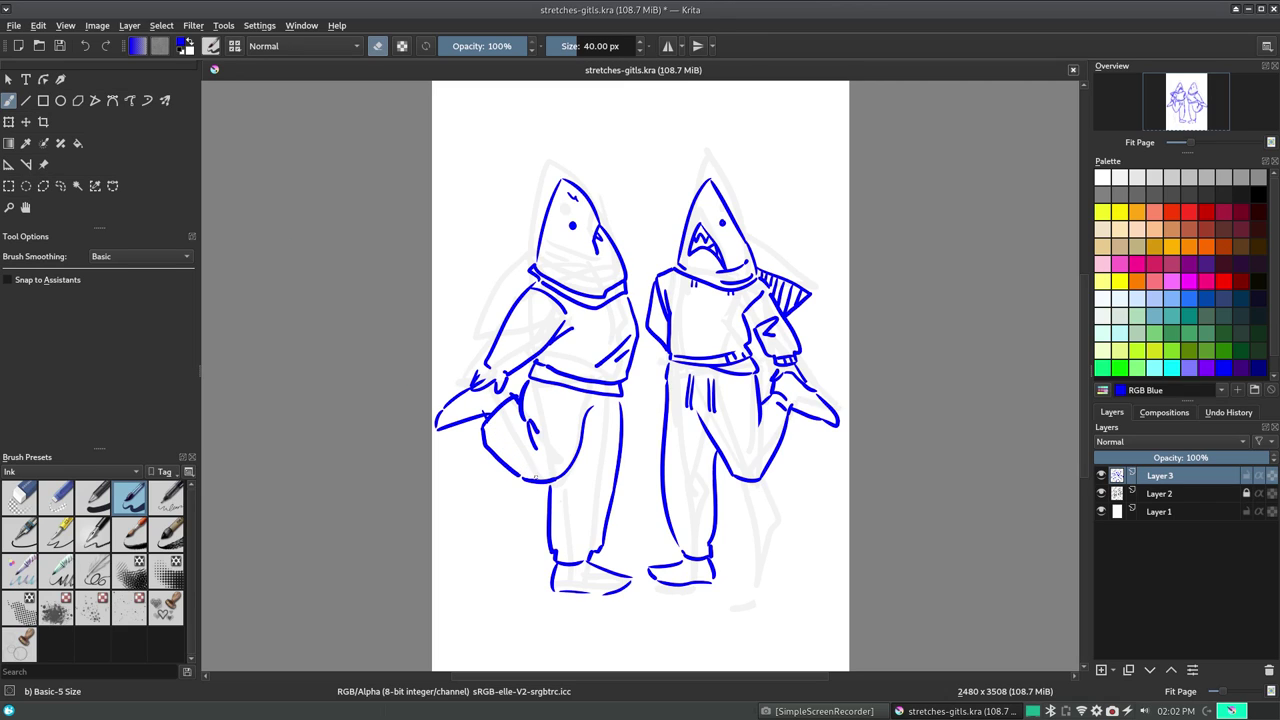
{"action": "left_click", "coordinate": [26, 121]}
{"action": "key", "text": "ctrl+z"}
Hide the sketch, mirror the view, and lasso the left figure to nudge it up
{"action": "key", "text": "b"}
{"action": "left_click", "coordinate": [1101, 493]}
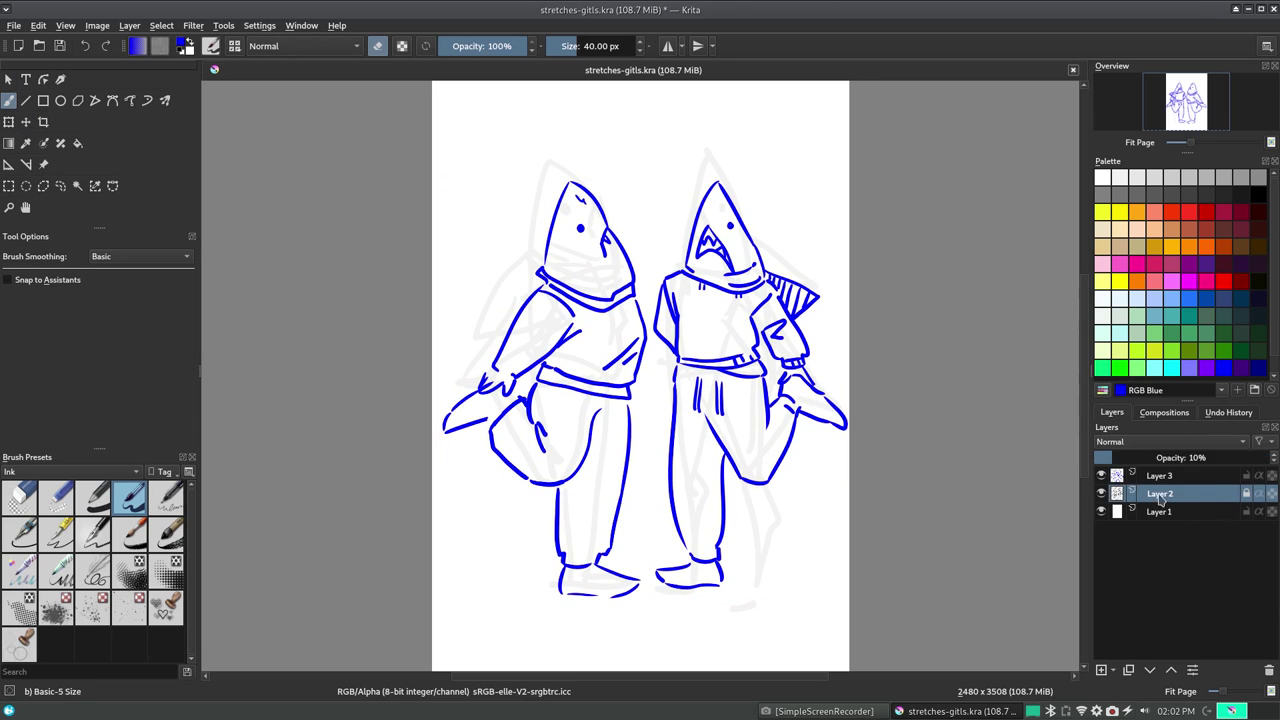
{"action": "key", "text": "m"}
{"action": "key", "text": "m"}
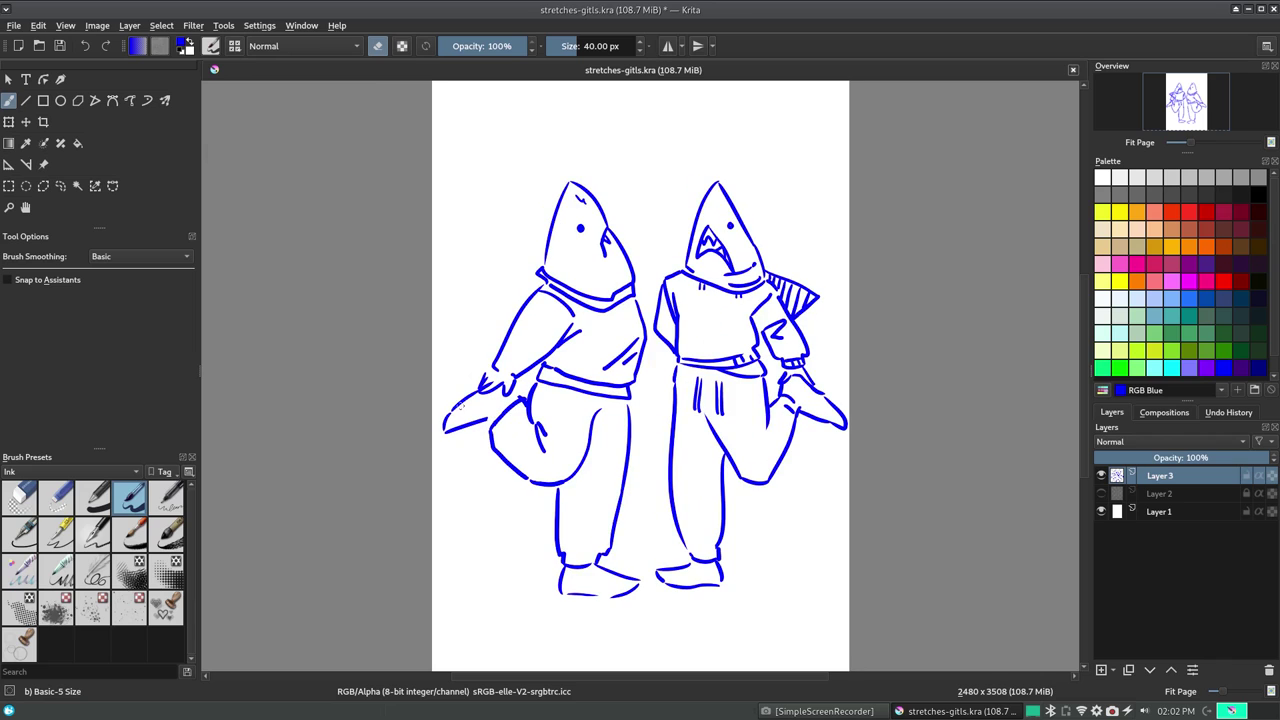
{"action": "left_click", "coordinate": [60, 185]}
{"action": "mouse_move", "coordinate": [440, 260]}
{"action": "left_mouse_down"}
{"action": "mouse_move", "coordinate": [491, 627]}
{"action": "mouse_move", "coordinate": [442, 268]}
{"action": "left_mouse_up"}
{"action": "key", "text": "t"}
{"action": "left_click_drag", "start_coordinate": [731, 218], "coordinate": [730, 210]}
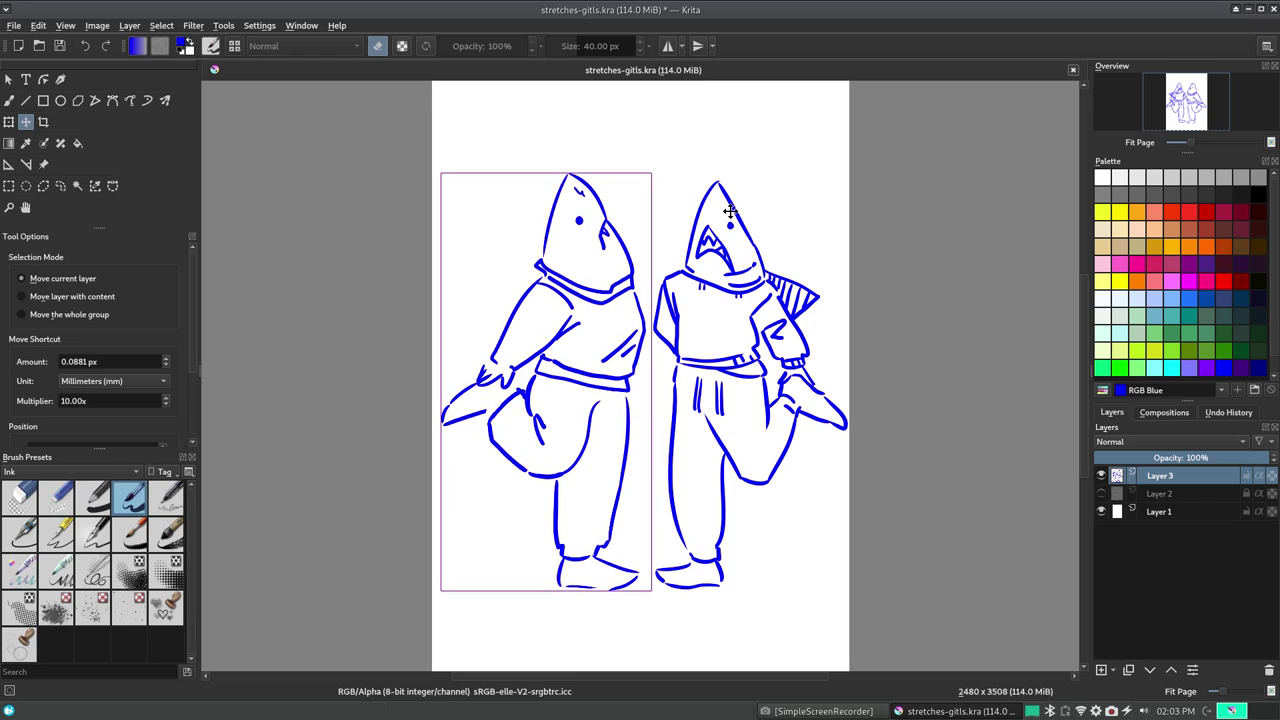
{"action": "key", "text": "b"}
{"action": "key", "text": "ctrl+shift+a"}
Enlarge the ink layer with two Scale Layer passes and reposition it
{"action": "left_click", "coordinate": [129, 25]}
{"action": "mouse_move", "coordinate": [155, 171]}
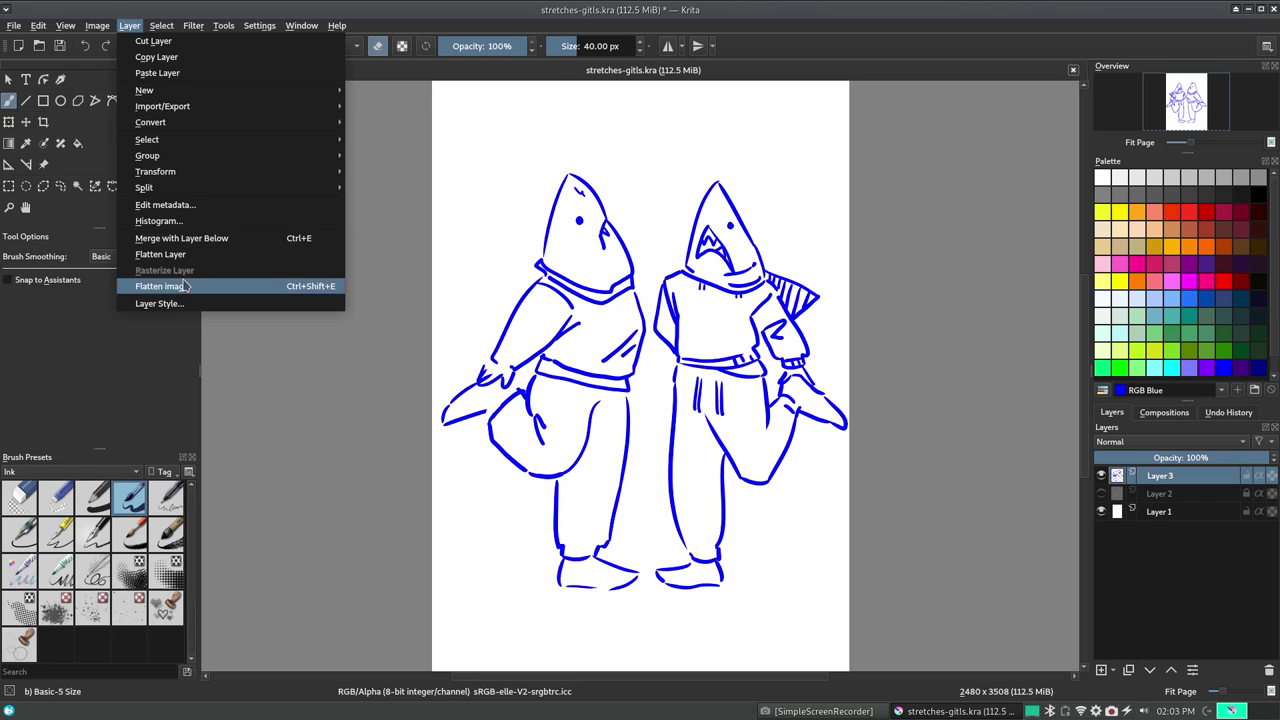
{"action": "left_click", "coordinate": [393, 204]}
{"action": "key", "text": "Return"}
{"action": "left_click", "coordinate": [129, 25]}
{"action": "left_click", "coordinate": [393, 204]}
{"action": "key", "text": "Return"}
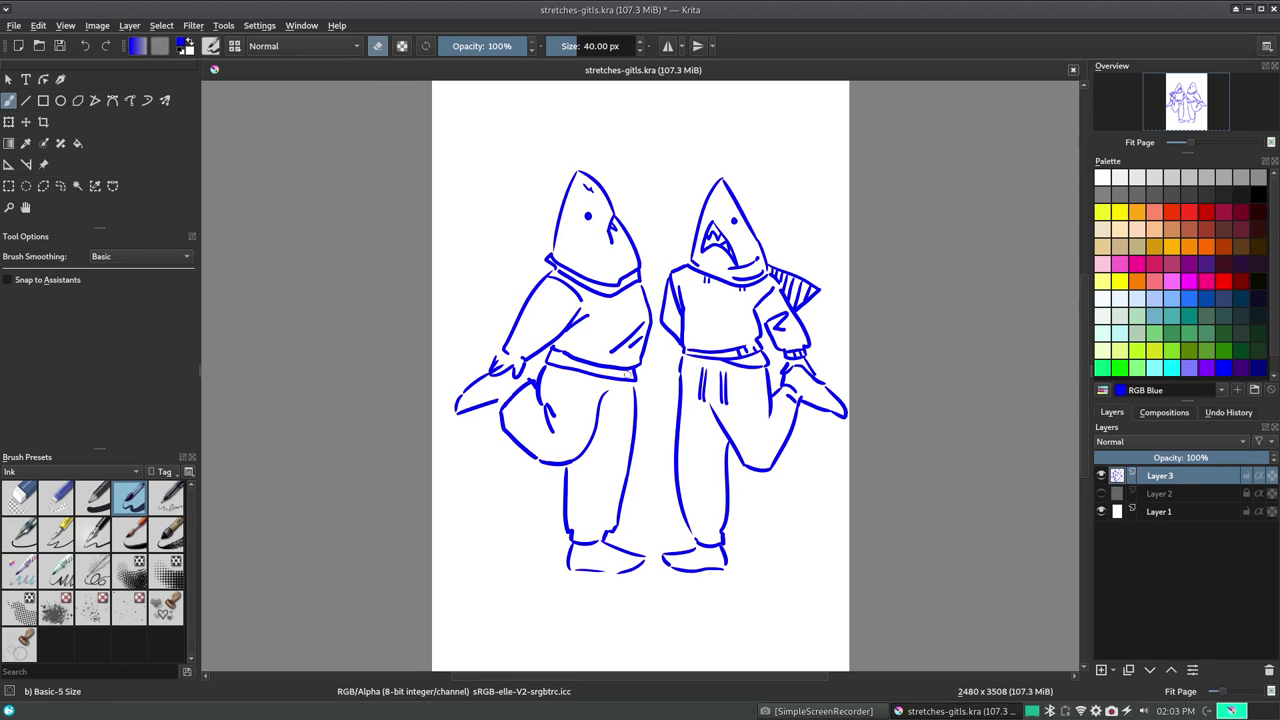
{"action": "key", "text": "t"}
{"action": "key", "text": "b"}
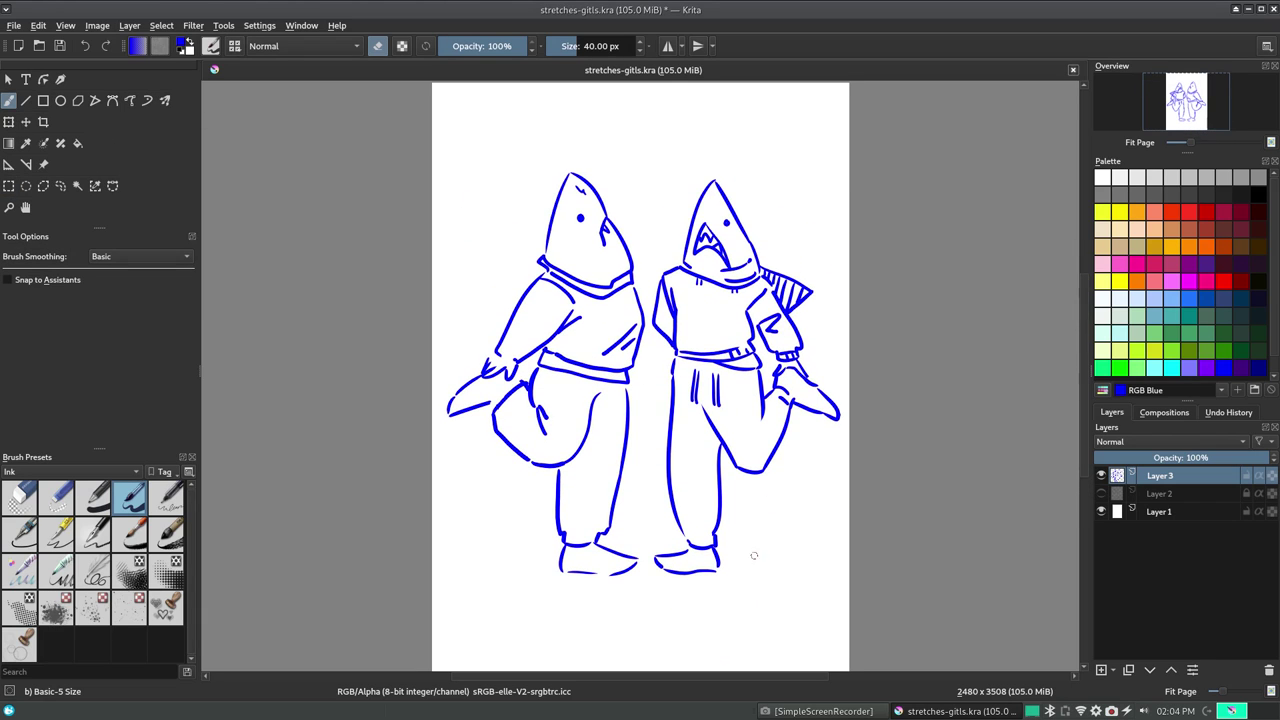
Discard the blue test squiggles and pick pink, testing it with a squiggle
{"action": "key", "text": "e"}
{"action": "left_click_drag", "start_coordinate": [468, 557], "coordinate": [470, 569]}
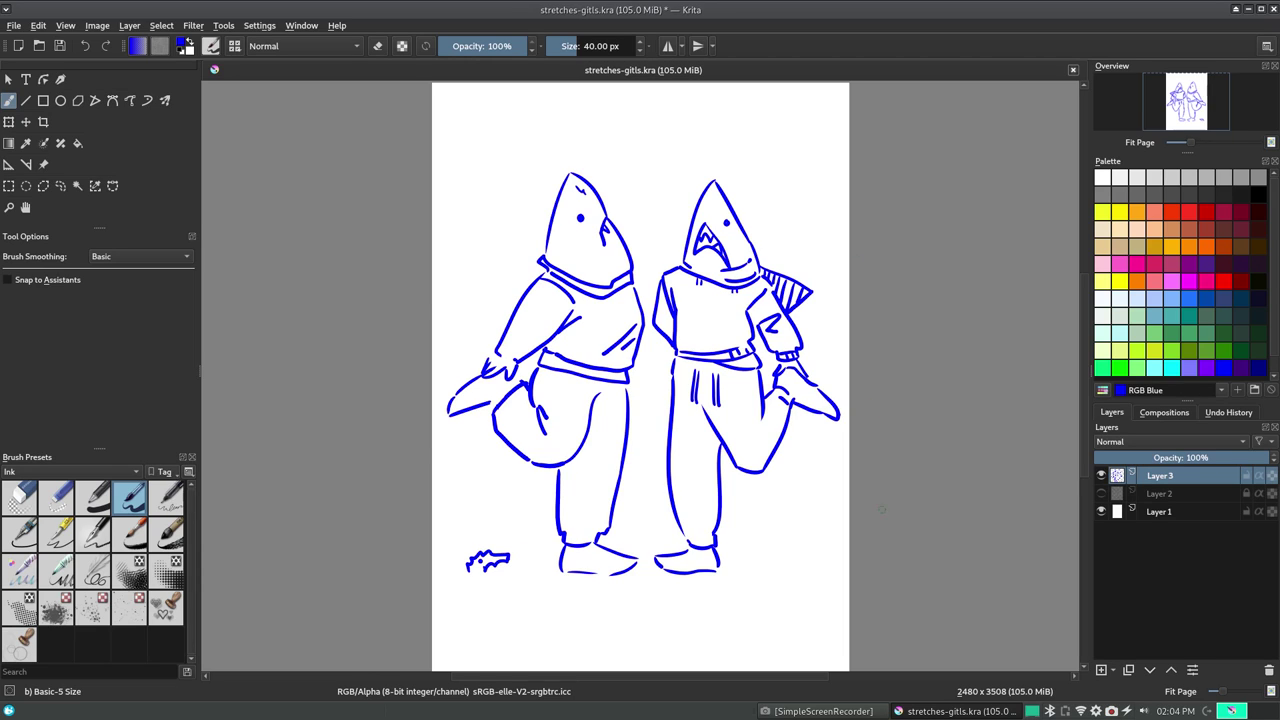
{"action": "key", "text": "ctrl+z"}
{"action": "left_click_drag", "start_coordinate": [776, 576], "coordinate": [769, 591]}
{"action": "key", "text": "ctrl+z"}
{"action": "left_click", "coordinate": [1102, 263]}
{"action": "left_click_drag", "start_coordinate": [801, 578], "coordinate": [753, 588]}
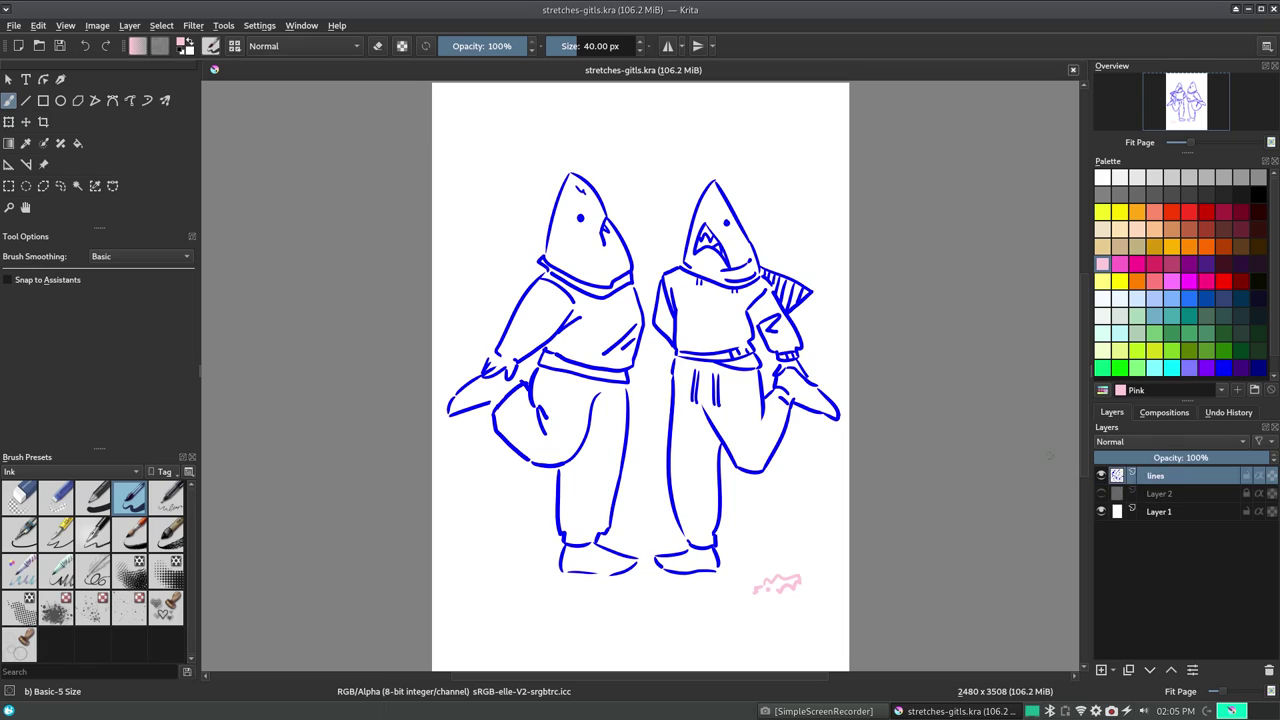
Add a new layer below the ink and name it colo
{"action": "key", "text": "Insert"}
{"action": "key", "text": "F2"}
{"action": "type", "text": "colo"}
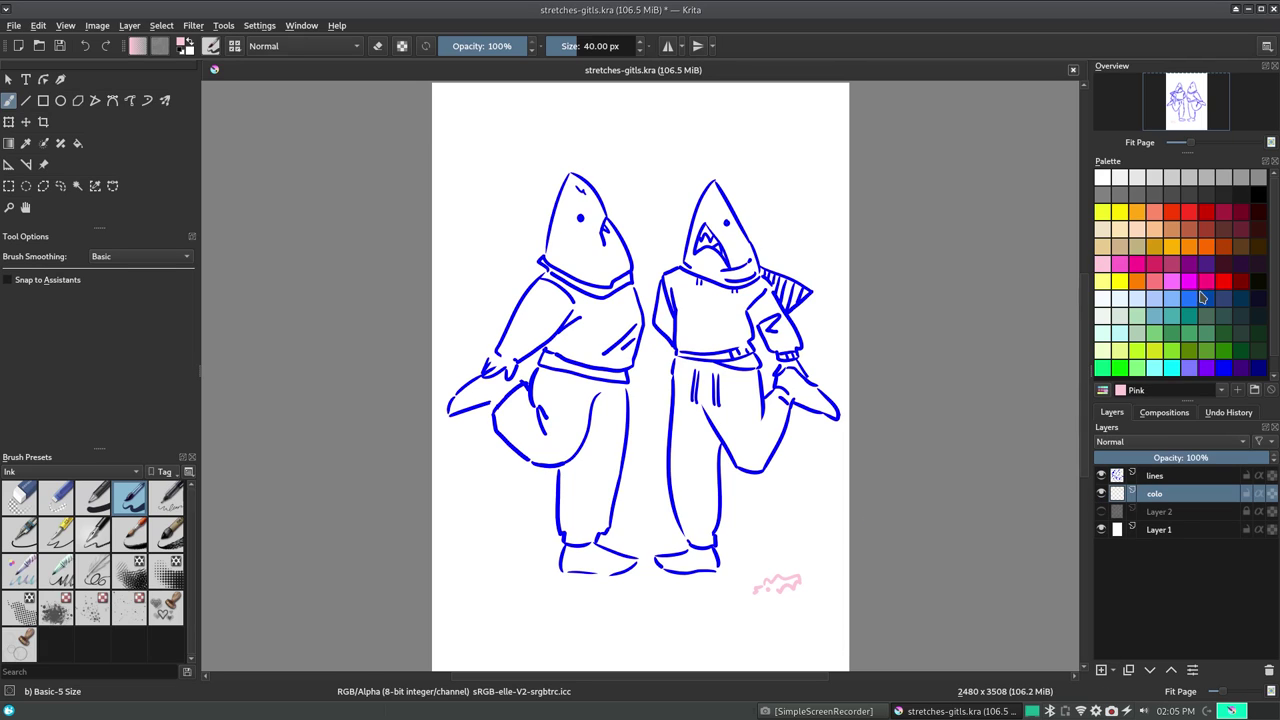
Zoom in and paint the left shark's hood orange with an orange fin beside its neck
{"action": "left_click", "coordinate": [1137, 211]}
{"action": "left_click", "coordinate": [93, 497]}
{"action": "left_click_drag", "start_coordinate": [560, 210], "coordinate": [560, 265]}
{"action": "mouse_move", "coordinate": [560, 180]}
{"action": "left_mouse_down"}
{"action": "mouse_move", "coordinate": [600, 220]}
{"action": "mouse_move", "coordinate": [600, 280]}
{"action": "left_mouse_up"}
{"action": "left_click", "coordinate": [65, 25]}
{"action": "mouse_move", "coordinate": [86, 138]}
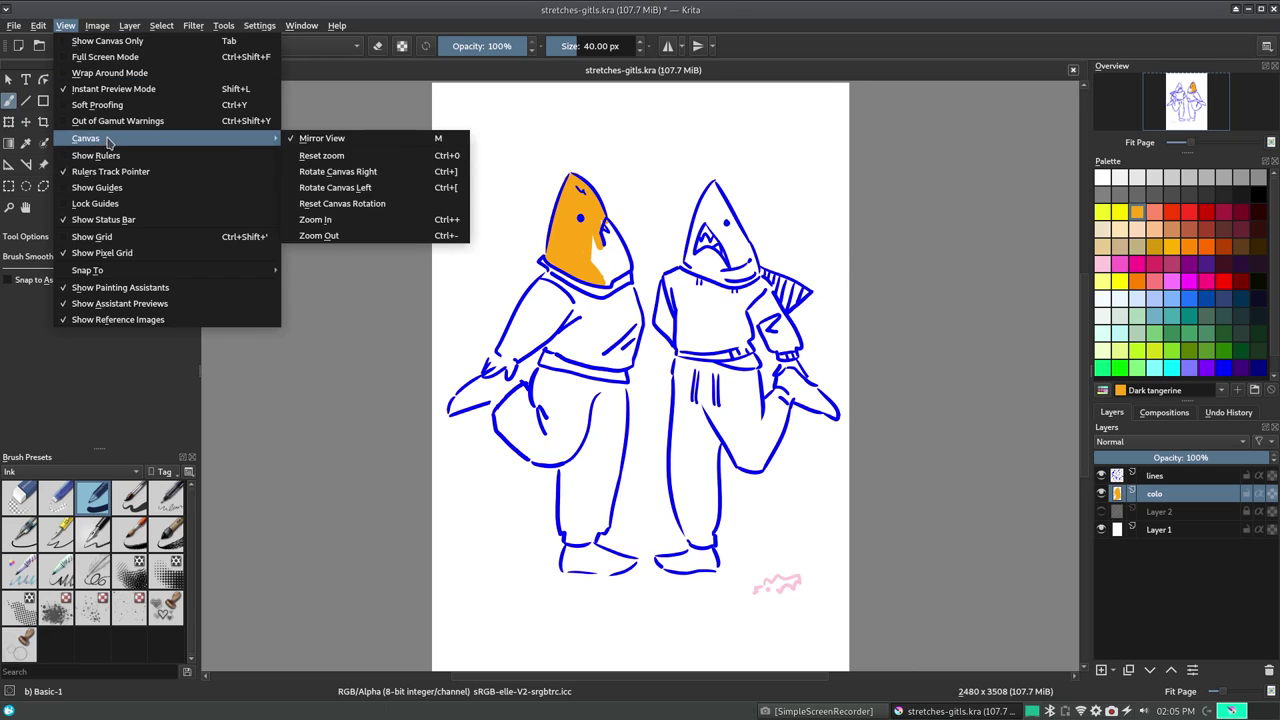
{"action": "left_click", "coordinate": [330, 221]}
{"action": "mouse_move", "coordinate": [590, 180]}
{"action": "left_mouse_down"}
{"action": "mouse_move", "coordinate": [597, 247]}
{"action": "mouse_move", "coordinate": [615, 210]}
{"action": "left_mouse_up"}
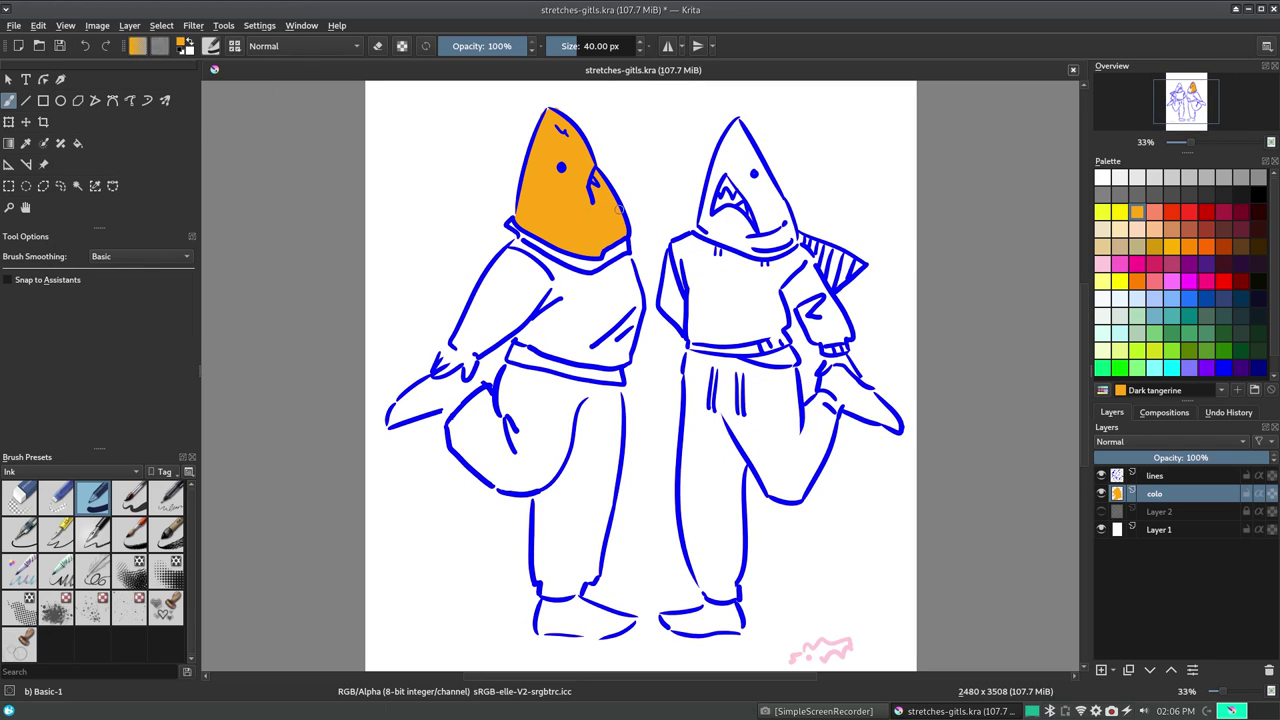
{"action": "mouse_move", "coordinate": [505, 235]}
{"action": "left_mouse_down"}
{"action": "mouse_move", "coordinate": [420, 270]}
{"action": "mouse_move", "coordinate": [501, 236]}
{"action": "mouse_move", "coordinate": [476, 274]}
{"action": "left_mouse_up"}
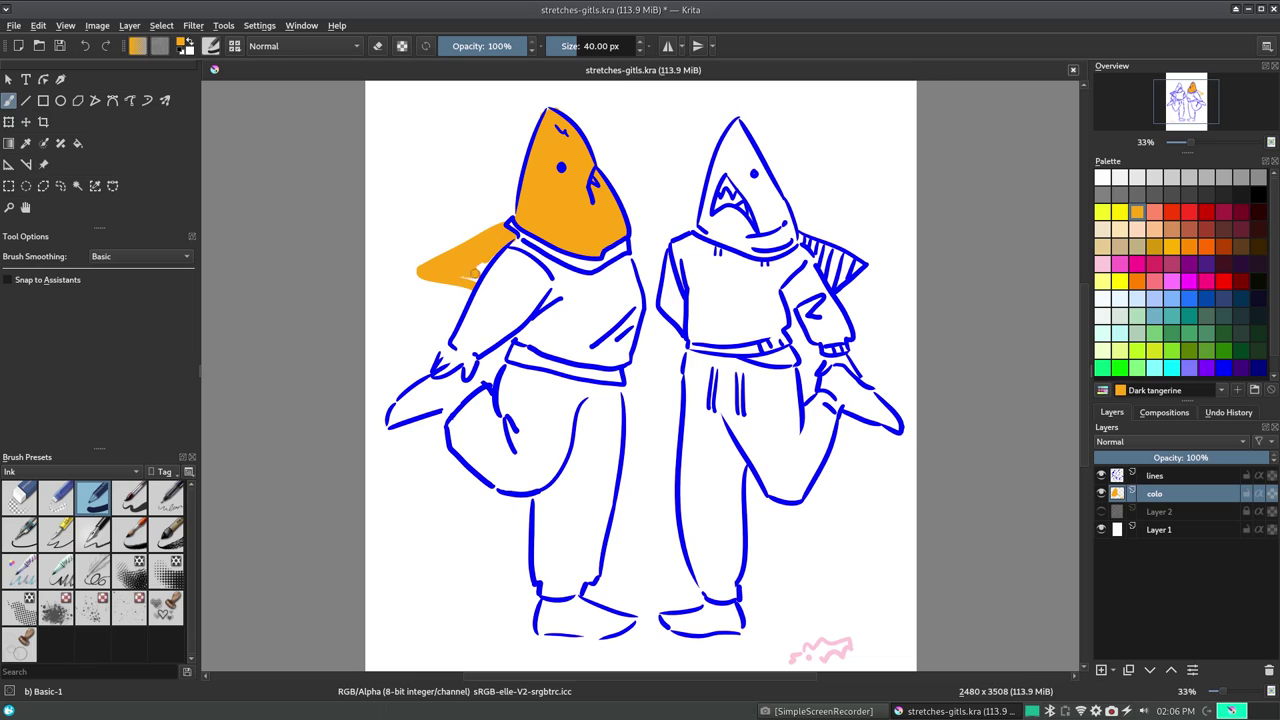
Fill the right shark's hood with half-Yellow, discarding a stray Coral stroke
{"action": "key", "text": "e"}
{"action": "left_click", "coordinate": [377, 46]}
{"action": "left_click", "coordinate": [1137, 281]}
{"action": "left_click_drag", "start_coordinate": [752, 358], "coordinate": [775, 360]}
{"action": "key", "text": "ctrl+z"}
{"action": "left_click", "coordinate": [1102, 281]}
{"action": "mouse_move", "coordinate": [712, 160]}
{"action": "left_mouse_down"}
{"action": "mouse_move", "coordinate": [712, 235]}
{"action": "mouse_move", "coordinate": [735, 130]}
{"action": "mouse_move", "coordinate": [760, 210]}
{"action": "mouse_move", "coordinate": [768, 200]}
{"action": "mouse_move", "coordinate": [788, 248]}
{"action": "mouse_move", "coordinate": [800, 244]}
{"action": "left_mouse_up"}
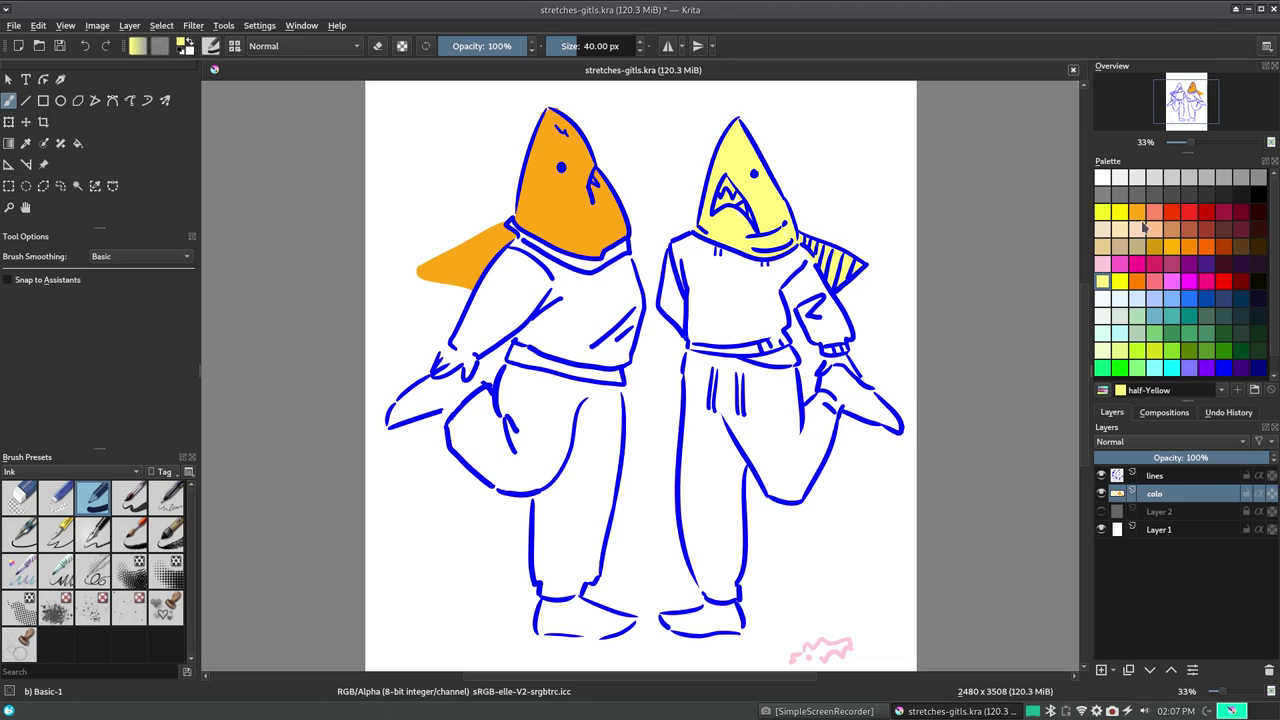
Paint the left figure's hand Dark tangerine
{"action": "left_click", "coordinate": [1137, 211]}
{"action": "left_click_drag", "start_coordinate": [432, 362], "coordinate": [472, 368]}
{"action": "key", "text": "e"}
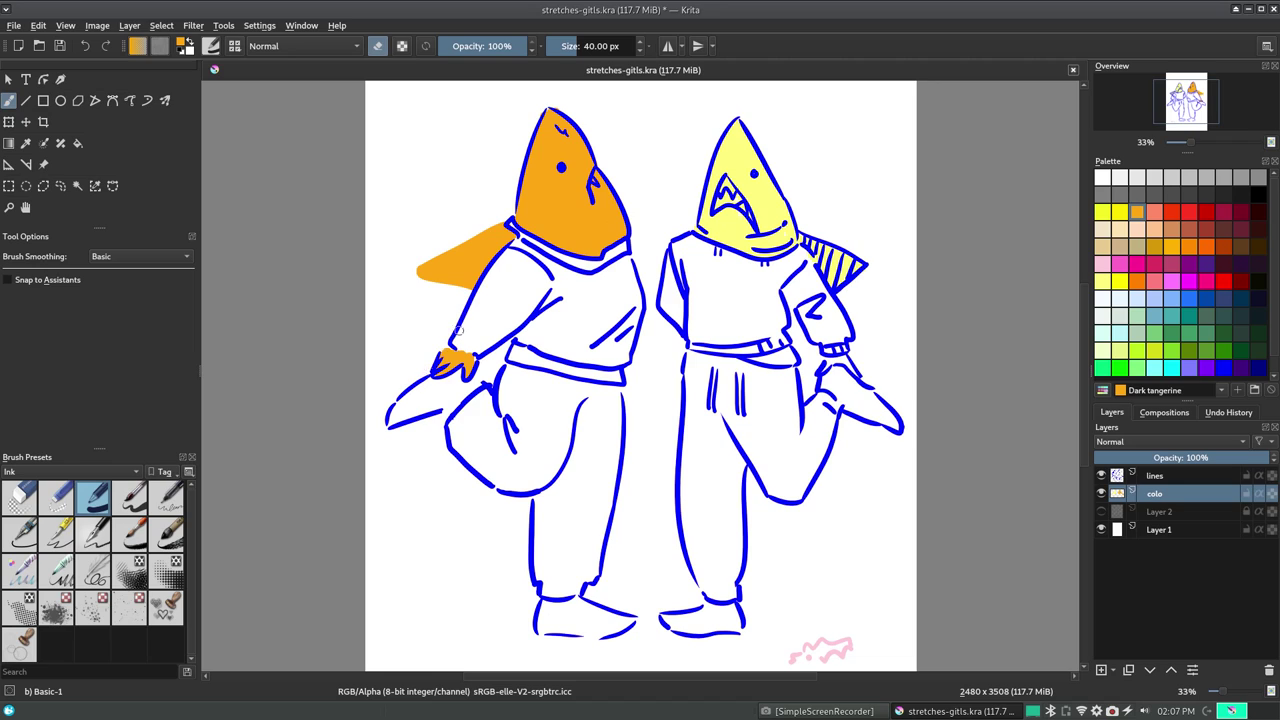
{"action": "key", "text": "e"}
Paint the right figure's sweater a strong magenta instead of half-Magenta
{"action": "left_click", "coordinate": [1172, 284]}
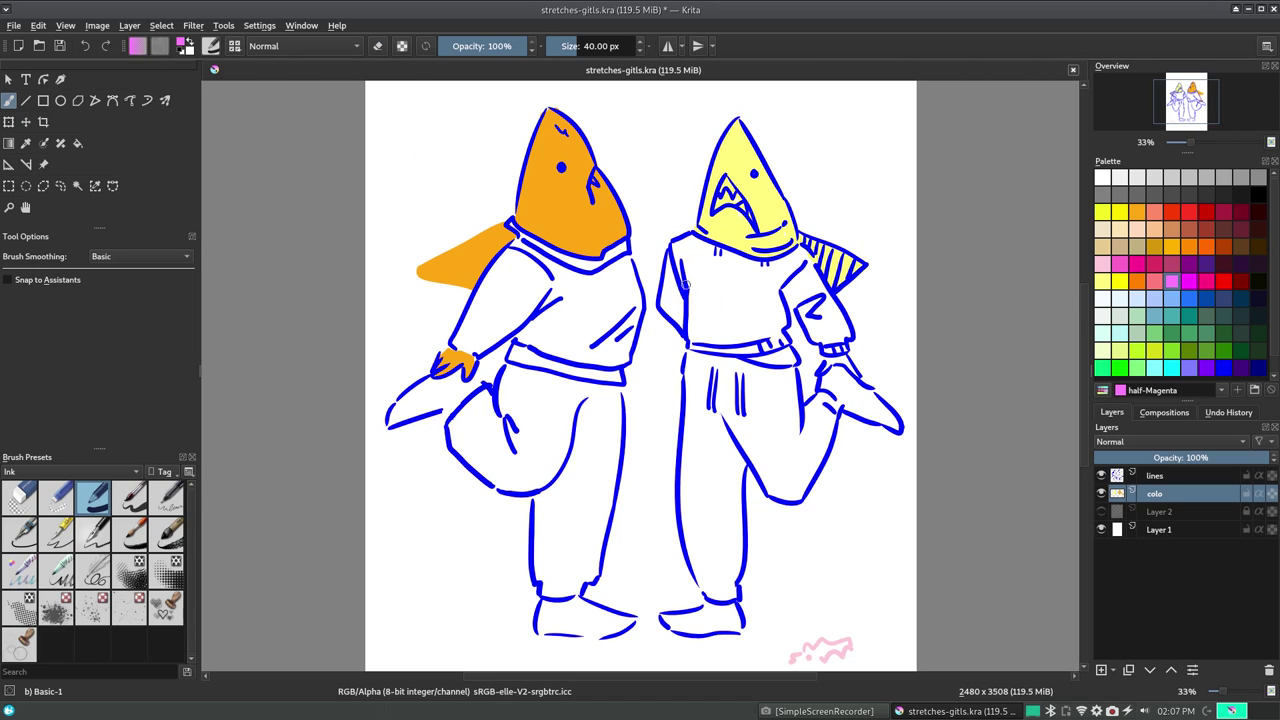
{"action": "left_click_drag", "start_coordinate": [681, 258], "coordinate": [665, 305]}
{"action": "key", "text": "ctrl+z"}
{"action": "left_click", "coordinate": [1189, 280]}
{"action": "mouse_move", "coordinate": [663, 260]}
{"action": "left_mouse_down"}
{"action": "mouse_move", "coordinate": [668, 310]}
{"action": "mouse_move", "coordinate": [687, 318]}
{"action": "mouse_move", "coordinate": [695, 240]}
{"action": "mouse_move", "coordinate": [705, 330]}
{"action": "mouse_move", "coordinate": [700, 315]}
{"action": "mouse_move", "coordinate": [765, 345]}
{"action": "mouse_move", "coordinate": [710, 320]}
{"action": "mouse_move", "coordinate": [750, 260]}
{"action": "mouse_move", "coordinate": [800, 255]}
{"action": "mouse_move", "coordinate": [815, 320]}
{"action": "mouse_move", "coordinate": [835, 290]}
{"action": "mouse_move", "coordinate": [835, 350]}
{"action": "mouse_move", "coordinate": [751, 288]}
{"action": "mouse_move", "coordinate": [780, 336]}
{"action": "mouse_move", "coordinate": [755, 360]}
{"action": "mouse_move", "coordinate": [788, 362]}
{"action": "left_mouse_up"}
Paint a light magenta band on the shirt hem and dab deep pink on the right hem
{"action": "left_click", "coordinate": [1171, 281]}
{"action": "left_click_drag", "start_coordinate": [512, 350], "coordinate": [618, 376]}
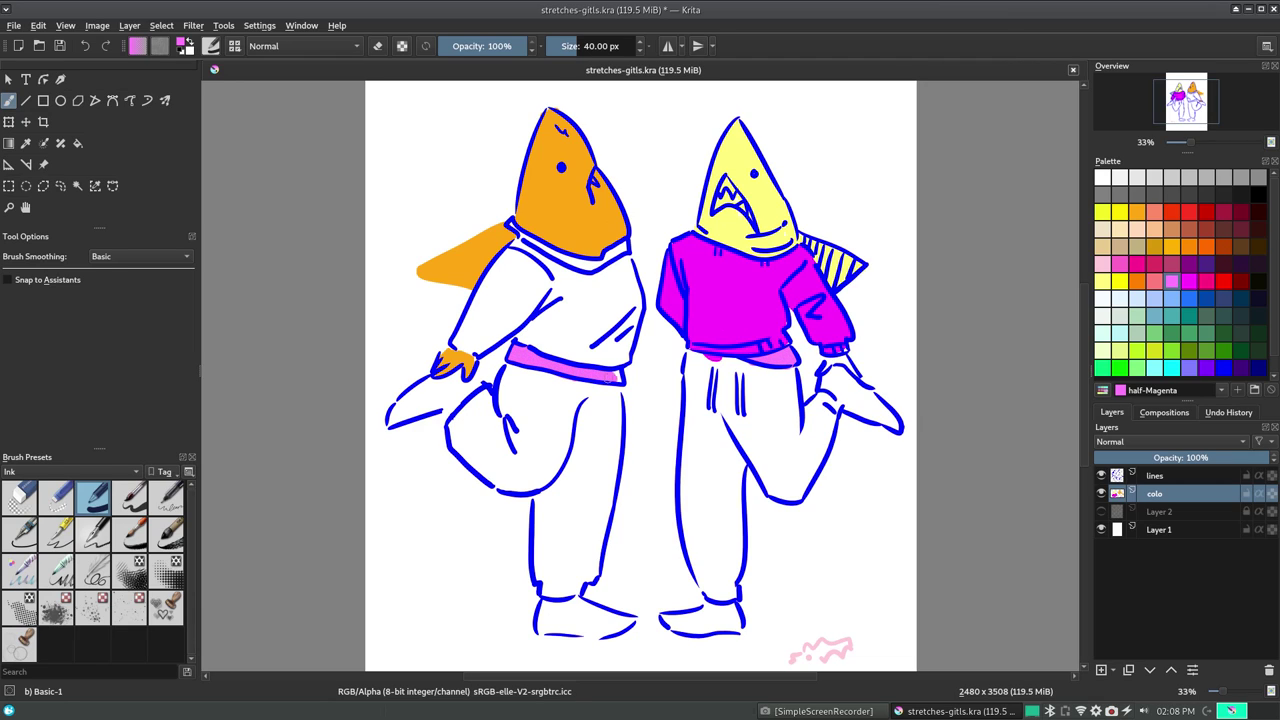
{"action": "left_click", "coordinate": [1137, 263]}
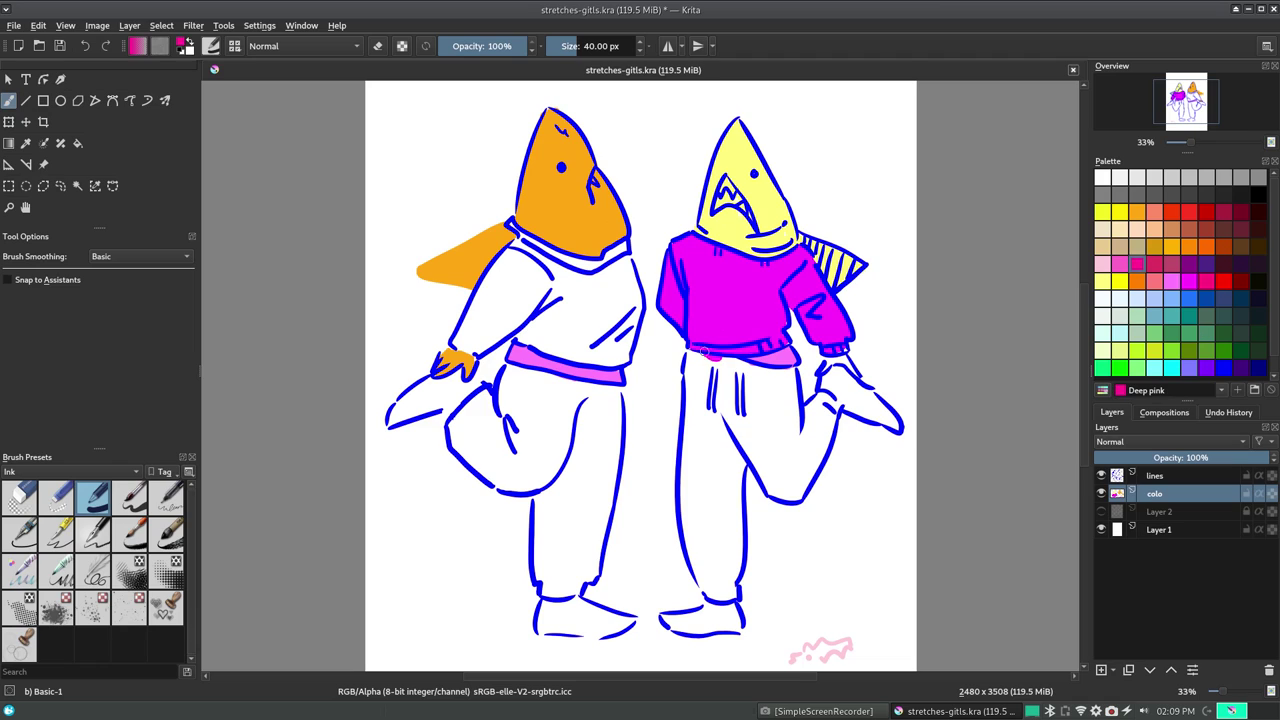
{"action": "left_click", "coordinate": [776, 343]}
Add deep pink to the left figure's collar, knee and ankle cuff, then erase some of the knee
{"action": "left_click_drag", "start_coordinate": [512, 228], "coordinate": [615, 253]}
{"action": "left_click_drag", "start_coordinate": [446, 420], "coordinate": [480, 392]}
{"action": "left_click_drag", "start_coordinate": [543, 590], "coordinate": [582, 588]}
{"action": "mouse_move", "coordinate": [452, 418]}
{"action": "left_mouse_down"}
{"action": "mouse_move", "coordinate": [483, 399]}
{"action": "mouse_move", "coordinate": [440, 418]}
{"action": "mouse_move", "coordinate": [476, 448]}
{"action": "left_mouse_up"}
{"action": "key", "text": "e"}
Try purple, orange and yellow swatches, undo the purple knee stroke, and paint red on the sleeve
{"action": "left_click", "coordinate": [1188, 263]}
{"action": "key", "text": "e"}
{"action": "key", "text": "ctrl+z"}
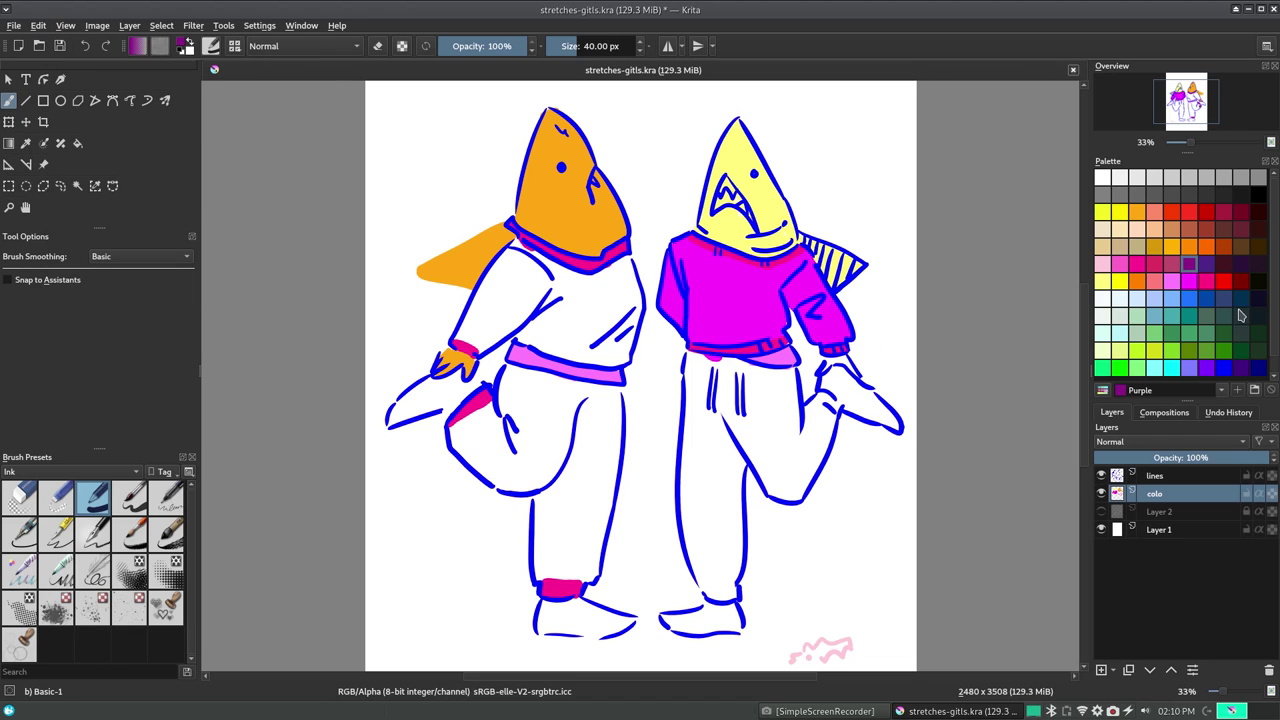
{"action": "left_click", "coordinate": [1189, 246]}
{"action": "left_click", "coordinate": [1120, 280]}
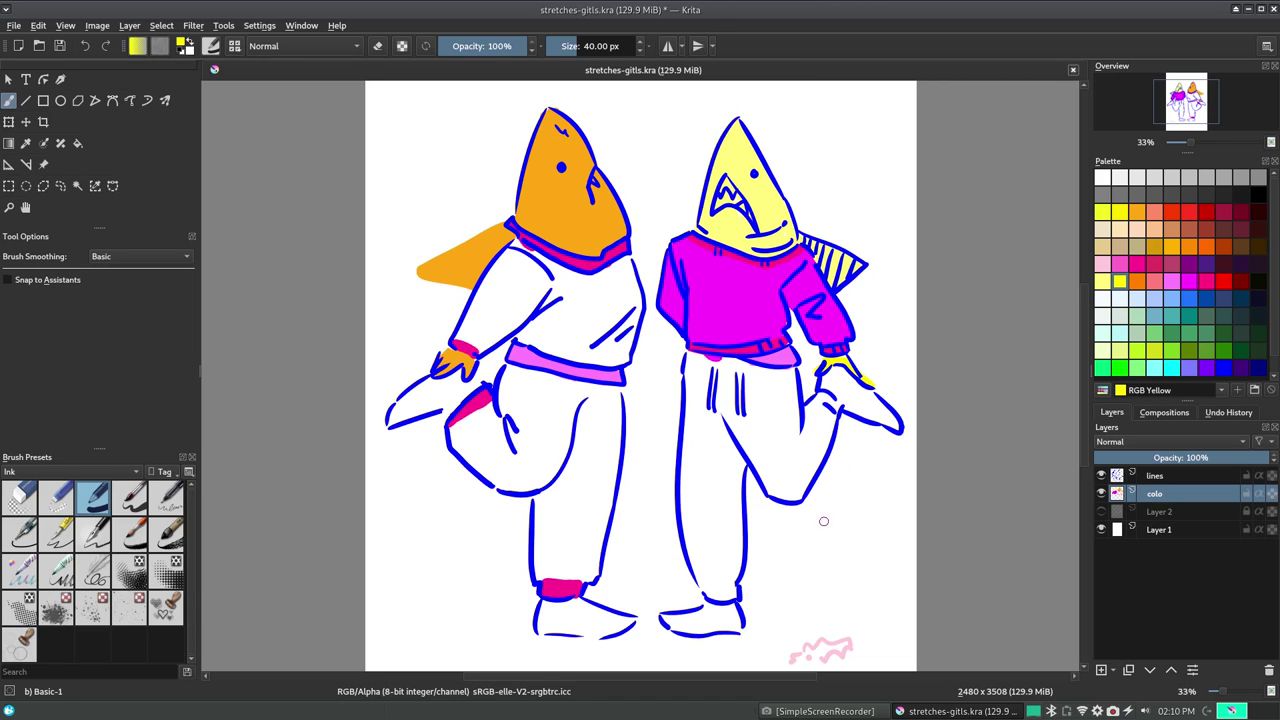
{"action": "left_click", "coordinate": [1177, 218]}
{"action": "left_click_drag", "start_coordinate": [505, 285], "coordinate": [490, 330]}
Paint dark red on the right figure's waistband and trousers, then coral pink over the trousers
{"action": "left_click", "coordinate": [85, 46]}
{"action": "left_click", "coordinate": [1224, 211]}
{"action": "left_click_drag", "start_coordinate": [505, 268], "coordinate": [478, 332]}
{"action": "left_click", "coordinate": [85, 46]}
{"action": "left_click_drag", "start_coordinate": [726, 378], "coordinate": [724, 434]}
{"action": "mouse_move", "coordinate": [692, 358]}
{"action": "left_mouse_down"}
{"action": "mouse_move", "coordinate": [728, 428]}
{"action": "mouse_move", "coordinate": [744, 366]}
{"action": "mouse_move", "coordinate": [776, 484]}
{"action": "left_mouse_up"}
{"action": "mouse_move", "coordinate": [750, 372]}
{"action": "left_mouse_down"}
{"action": "mouse_move", "coordinate": [748, 424]}
{"action": "mouse_move", "coordinate": [715, 455]}
{"action": "mouse_move", "coordinate": [705, 360]}
{"action": "left_mouse_up"}
Fill the right figure's trousers and raised leg with coral pink, covering the white gaps
{"action": "mouse_move", "coordinate": [790, 370]}
{"action": "left_mouse_down"}
{"action": "mouse_move", "coordinate": [775, 470]}
{"action": "mouse_move", "coordinate": [745, 488]}
{"action": "left_mouse_up"}
{"action": "mouse_move", "coordinate": [790, 410]}
{"action": "left_mouse_down"}
{"action": "mouse_move", "coordinate": [805, 498]}
{"action": "mouse_move", "coordinate": [830, 475]}
{"action": "left_mouse_up"}
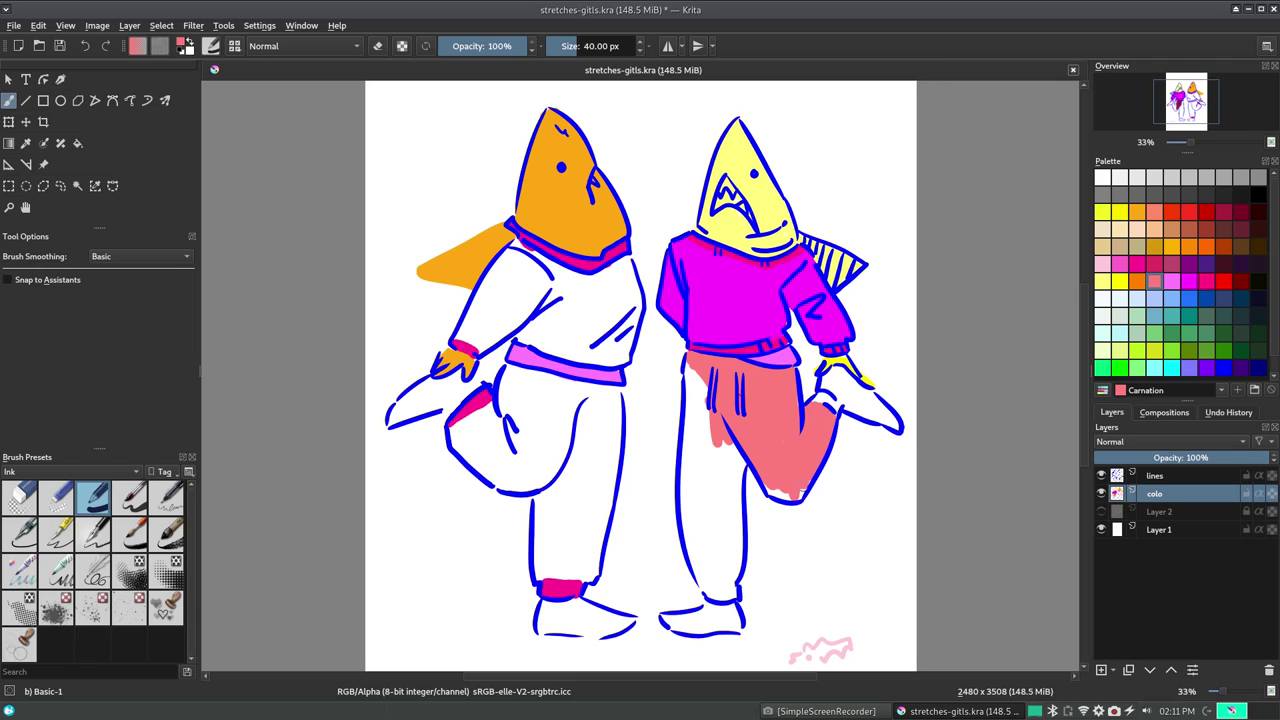
{"action": "left_click_drag", "start_coordinate": [697, 366], "coordinate": [716, 462]}
{"action": "left_click_drag", "start_coordinate": [690, 394], "coordinate": [704, 506]}
{"action": "left_click_drag", "start_coordinate": [740, 446], "coordinate": [712, 518]}
{"action": "mouse_move", "coordinate": [700, 468]}
{"action": "left_mouse_down"}
{"action": "mouse_move", "coordinate": [686, 562]}
{"action": "mouse_move", "coordinate": [716, 600]}
{"action": "left_mouse_up"}
{"action": "left_click_drag", "start_coordinate": [712, 510], "coordinate": [724, 584]}
{"action": "left_click_drag", "start_coordinate": [732, 494], "coordinate": [740, 580]}
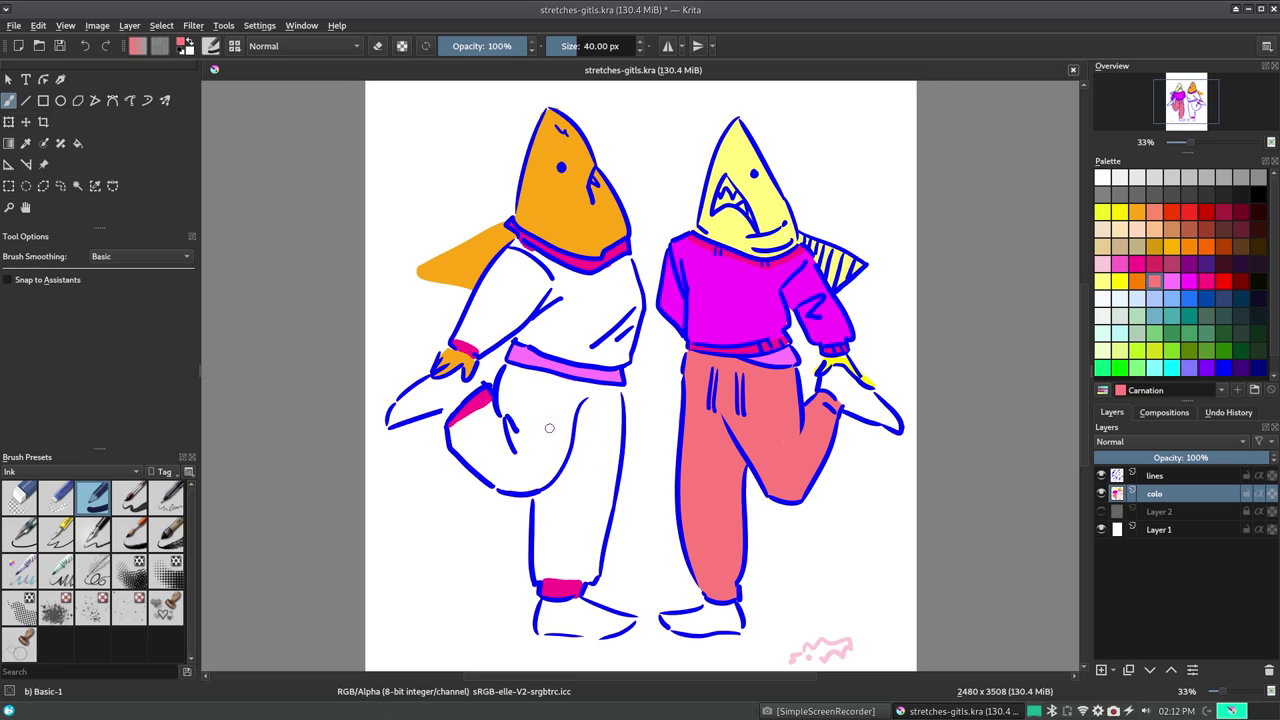
Paint the left figure's trouser legs coral pink, covering the cuff band and magenta knee
{"action": "mouse_move", "coordinate": [538, 576]}
{"action": "left_mouse_down"}
{"action": "mouse_move", "coordinate": [596, 570]}
{"action": "mouse_move", "coordinate": [560, 538]}
{"action": "mouse_move", "coordinate": [546, 494]}
{"action": "left_mouse_up"}
{"action": "mouse_move", "coordinate": [570, 564]}
{"action": "left_mouse_down"}
{"action": "mouse_move", "coordinate": [602, 526]}
{"action": "mouse_move", "coordinate": [560, 496]}
{"action": "mouse_move", "coordinate": [600, 390]}
{"action": "mouse_move", "coordinate": [610, 492]}
{"action": "mouse_move", "coordinate": [576, 524]}
{"action": "left_mouse_up"}
{"action": "left_click_drag", "start_coordinate": [600, 440], "coordinate": [580, 504]}
{"action": "mouse_move", "coordinate": [488, 400]}
{"action": "left_mouse_down"}
{"action": "mouse_move", "coordinate": [452, 430]}
{"action": "mouse_move", "coordinate": [506, 480]}
{"action": "mouse_move", "coordinate": [556, 470]}
{"action": "mouse_move", "coordinate": [590, 392]}
{"action": "mouse_move", "coordinate": [512, 372]}
{"action": "mouse_move", "coordinate": [530, 460]}
{"action": "mouse_move", "coordinate": [520, 390]}
{"action": "mouse_move", "coordinate": [567, 400]}
{"action": "left_mouse_up"}
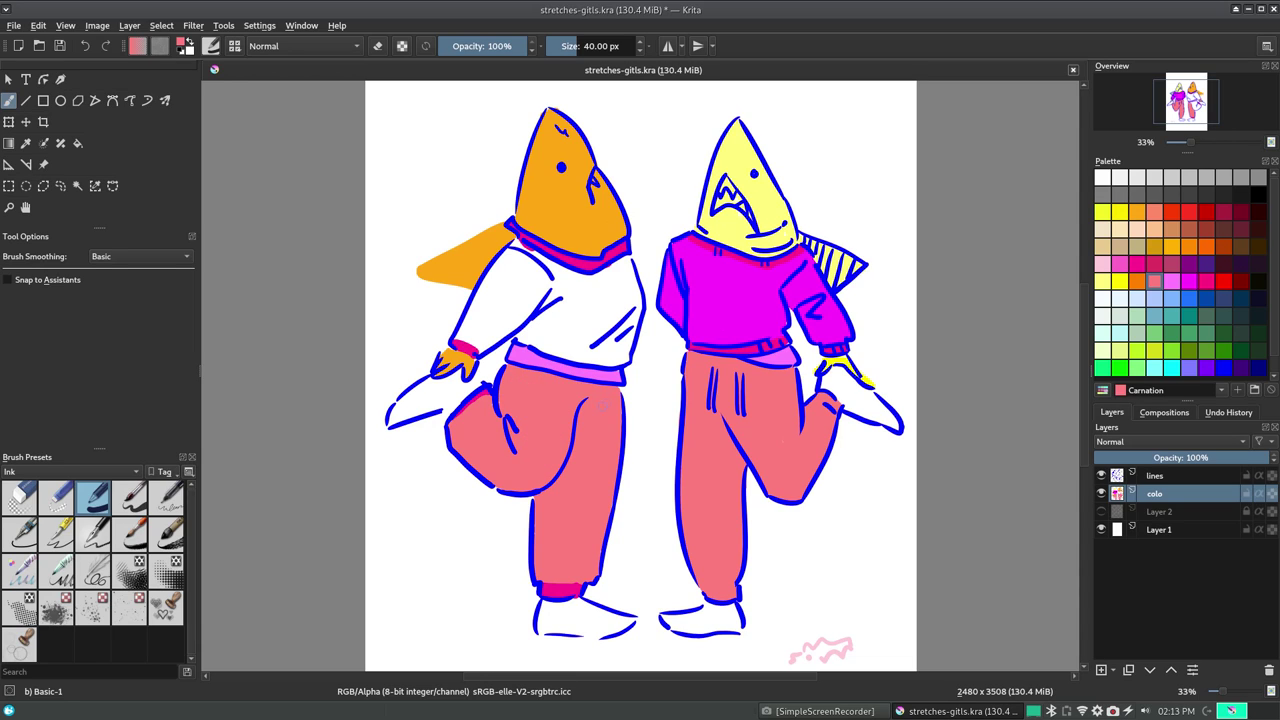
Try salmon and peach on the left figure's arm and a dim-Blue stroke on the right sleeve
{"action": "left_click", "coordinate": [1154, 228]}
{"action": "left_click_drag", "start_coordinate": [520, 268], "coordinate": [470, 328]}
{"action": "left_click", "coordinate": [1154, 211]}
{"action": "mouse_move", "coordinate": [522, 266]}
{"action": "left_mouse_down"}
{"action": "mouse_move", "coordinate": [466, 340]}
{"action": "mouse_move", "coordinate": [466, 314]}
{"action": "mouse_move", "coordinate": [513, 252]}
{"action": "mouse_move", "coordinate": [482, 335]}
{"action": "left_mouse_up"}
{"action": "left_click", "coordinate": [1189, 367]}
{"action": "mouse_move", "coordinate": [790, 290]}
{"action": "left_mouse_down"}
{"action": "mouse_move", "coordinate": [808, 276]}
{"action": "mouse_move", "coordinate": [810, 345]}
{"action": "mouse_move", "coordinate": [828, 325]}
{"action": "left_mouse_up"}
Trial Eminence purple and Lemon yellow strokes on the sleeves and arm, undoing each
{"action": "left_click", "coordinate": [1206, 367]}
{"action": "left_click_drag", "start_coordinate": [668, 262], "coordinate": [663, 346]}
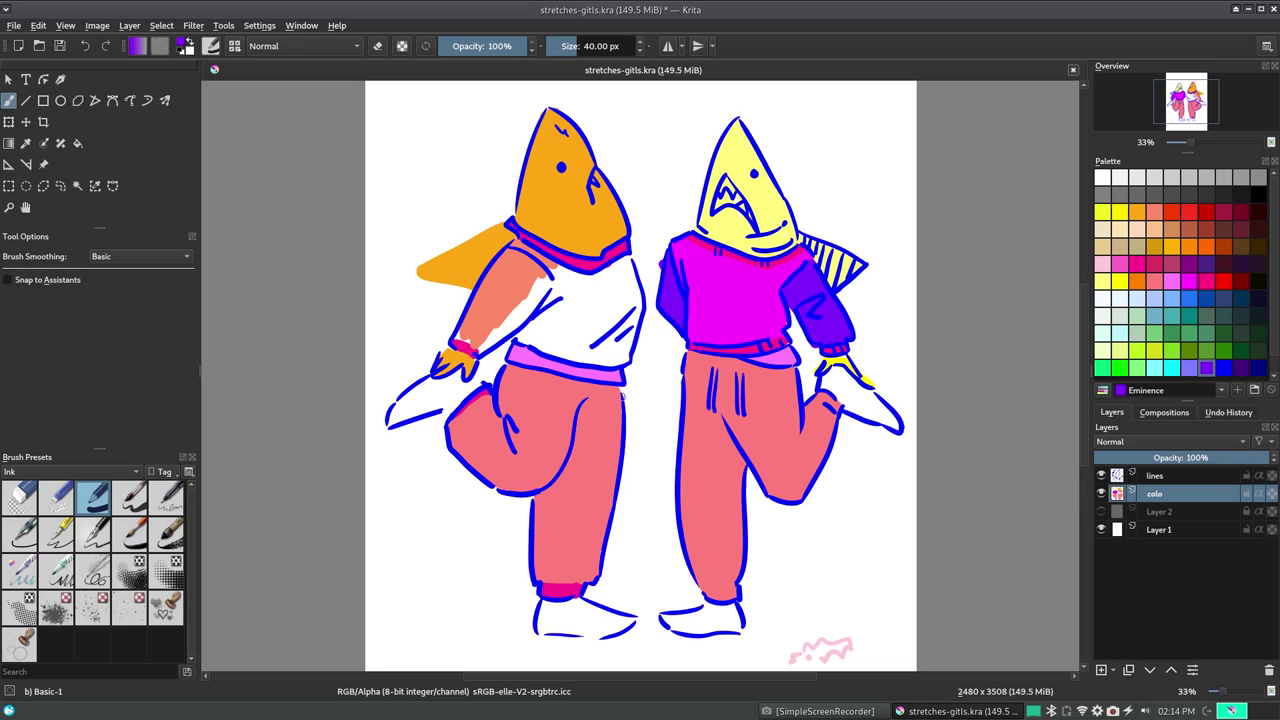
{"action": "key", "text": "ctrl+z"}
{"action": "key", "text": "ctrl+z"}
{"action": "key", "text": "ctrl+z"}
{"action": "left_click_drag", "start_coordinate": [500, 341], "coordinate": [570, 288]}
{"action": "key", "text": "ctrl+z"}
{"action": "key", "text": "ctrl+shift+z"}
{"action": "key", "text": "ctrl+z"}
{"action": "left_click", "coordinate": [1102, 212]}
{"action": "left_click_drag", "start_coordinate": [482, 342], "coordinate": [516, 291]}
{"action": "key", "text": "ctrl+z"}
Colour the left figure's shoes Lemon yellow and the right figure's shoes RGB Green
{"action": "left_click_drag", "start_coordinate": [550, 614], "coordinate": [632, 624]}
{"action": "left_click_drag", "start_coordinate": [388, 418], "coordinate": [453, 378]}
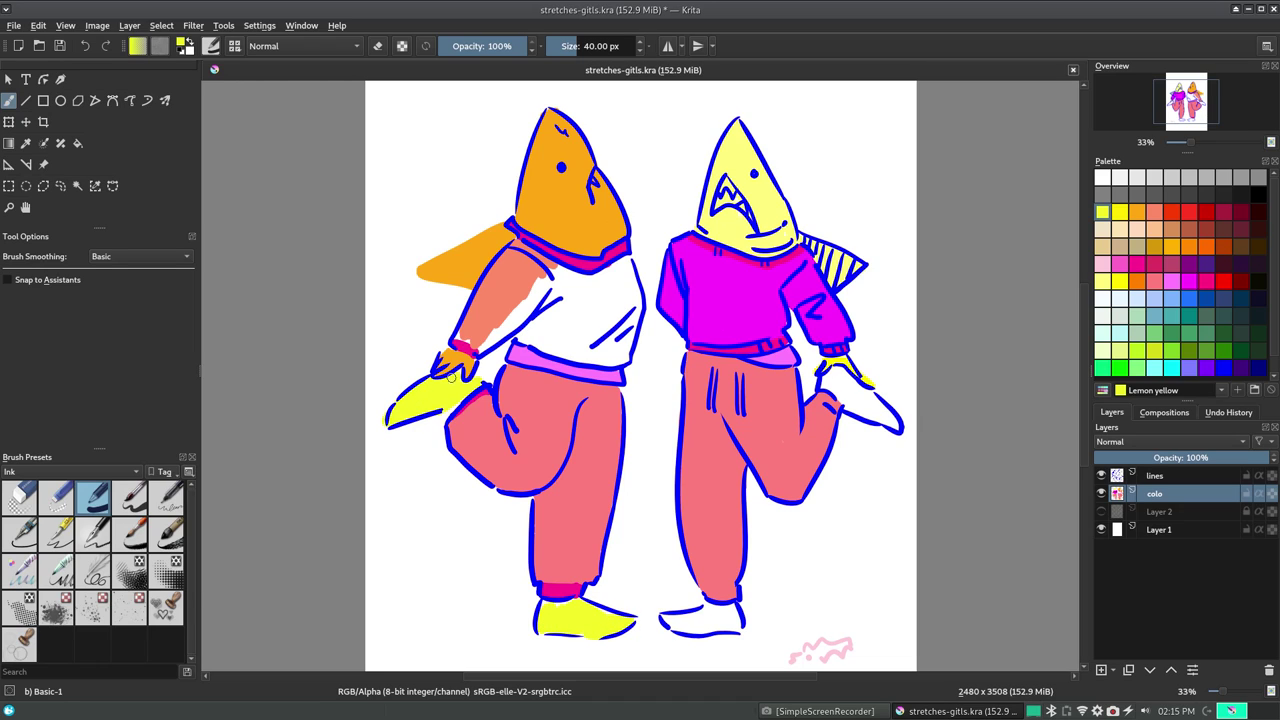
{"action": "left_click", "coordinate": [1120, 368]}
{"action": "left_click_drag", "start_coordinate": [826, 380], "coordinate": [885, 420]}
{"action": "left_click_drag", "start_coordinate": [664, 620], "coordinate": [720, 623]}
Fill the left figure's sweater, sleeve and collar with Eminence purple
{"action": "left_click", "coordinate": [1207, 368]}
{"action": "mouse_move", "coordinate": [495, 280]}
{"action": "left_mouse_down"}
{"action": "mouse_move", "coordinate": [520, 330]}
{"action": "mouse_move", "coordinate": [615, 290]}
{"action": "left_mouse_up"}
{"action": "left_click_drag", "start_coordinate": [550, 340], "coordinate": [625, 315]}
{"action": "mouse_move", "coordinate": [470, 330]}
{"action": "left_mouse_down"}
{"action": "mouse_move", "coordinate": [600, 345]}
{"action": "mouse_move", "coordinate": [630, 278]}
{"action": "left_mouse_up"}
{"action": "left_click_drag", "start_coordinate": [548, 355], "coordinate": [600, 359]}
{"action": "left_click_drag", "start_coordinate": [483, 311], "coordinate": [475, 347]}
{"action": "mouse_move", "coordinate": [476, 303]}
{"action": "left_mouse_down"}
{"action": "mouse_move", "coordinate": [530, 260]}
{"action": "mouse_move", "coordinate": [620, 260]}
{"action": "mouse_move", "coordinate": [633, 280]}
{"action": "left_mouse_up"}
{"action": "left_click_drag", "start_coordinate": [524, 242], "coordinate": [582, 262]}
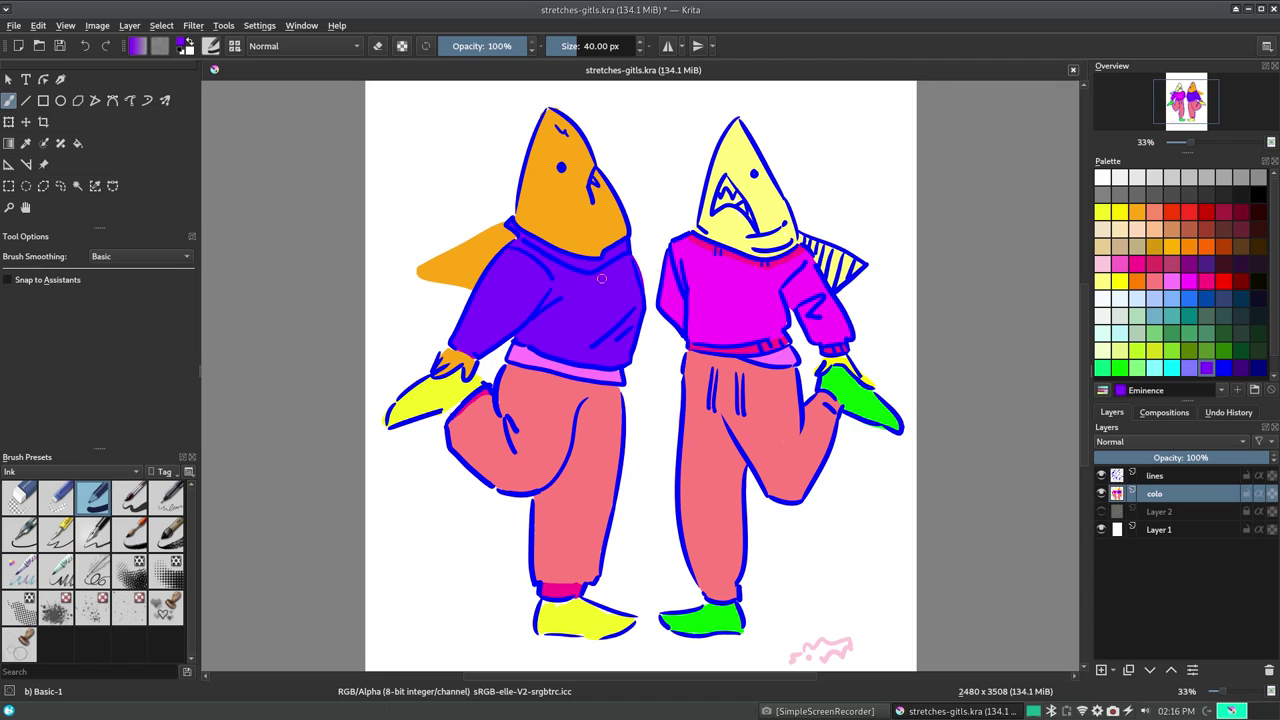
Add dim-Blue light blue trim to the left figure's collar and cuffs
{"action": "left_click", "coordinate": [1172, 281]}
{"action": "left_click", "coordinate": [1189, 368]}
{"action": "left_click_drag", "start_coordinate": [448, 342], "coordinate": [474, 360]}
{"action": "mouse_move", "coordinate": [506, 220]}
{"action": "left_mouse_down"}
{"action": "mouse_move", "coordinate": [568, 260]}
{"action": "mouse_move", "coordinate": [624, 262]}
{"action": "left_mouse_up"}
{"action": "left_click_drag", "start_coordinate": [516, 340], "coordinate": [548, 350]}
Draw deep pink pocket lines on both pairs of trousers
{"action": "left_click", "coordinate": [1137, 263]}
{"action": "left_click_drag", "start_coordinate": [711, 368], "coordinate": [711, 414]}
{"action": "left_click_drag", "start_coordinate": [741, 370], "coordinate": [741, 415]}
{"action": "left_click_drag", "start_coordinate": [566, 380], "coordinate": [564, 410]}
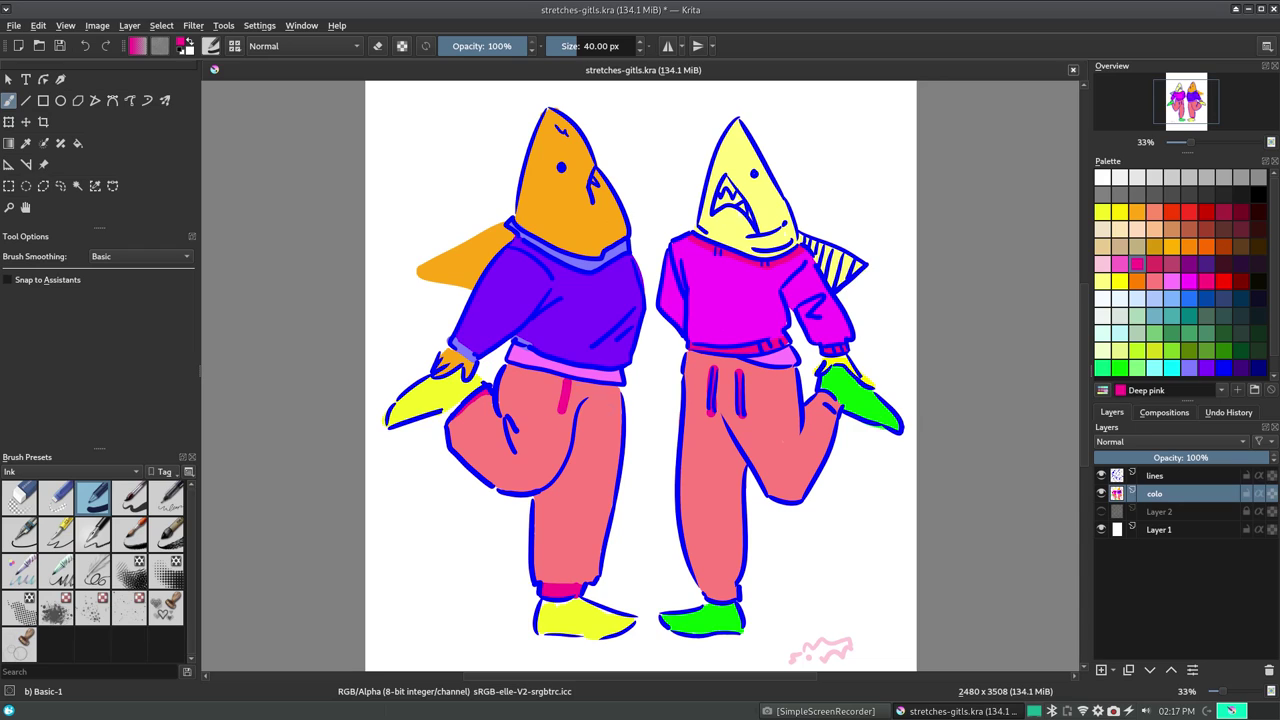
On the lines layer, outline the left shark's fin and redraw trouser pocket lines in RGB Blue
{"action": "left_click", "coordinate": [1155, 475]}
{"action": "left_click", "coordinate": [1224, 368]}
{"action": "left_click", "coordinate": [130, 497]}
{"action": "left_click_drag", "start_coordinate": [512, 220], "coordinate": [480, 290]}
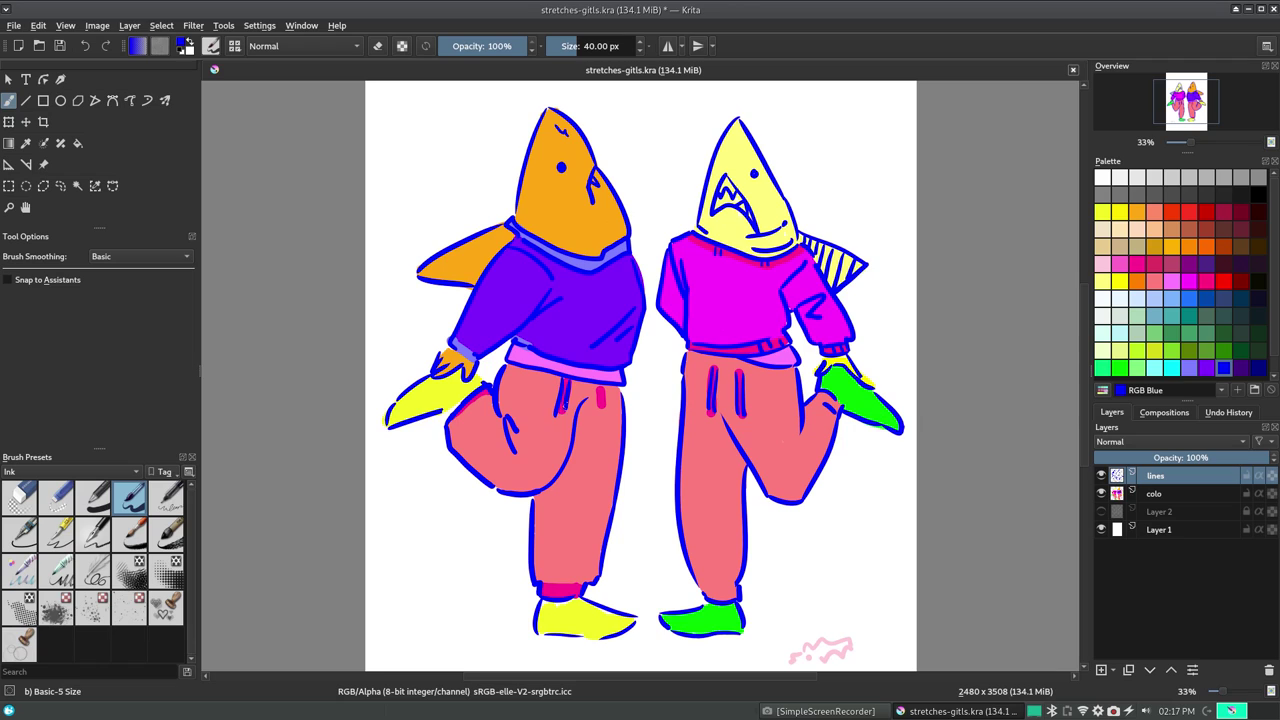
{"action": "mouse_move", "coordinate": [603, 386]}
{"action": "left_mouse_down"}
{"action": "mouse_move", "coordinate": [601, 406]}
{"action": "mouse_move", "coordinate": [564, 407]}
{"action": "left_mouse_up"}
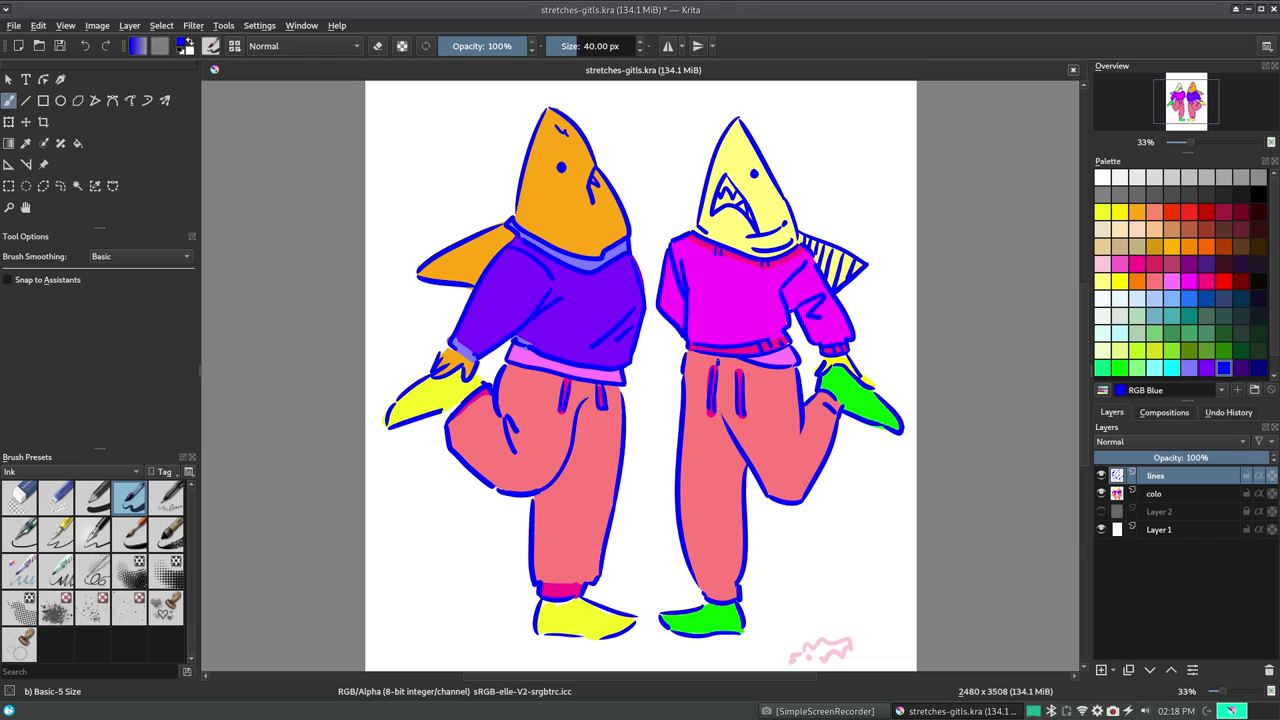
{"action": "left_click_drag", "start_coordinate": [812, 425], "coordinate": [803, 488]}
{"action": "left_click", "coordinate": [1189, 213]}
Switch to the basic brush, undo a stray dark red stroke, and make the colo layer active
{"action": "left_click", "coordinate": [1223, 211]}
{"action": "left_click", "coordinate": [93, 497]}
{"action": "left_click_drag", "start_coordinate": [798, 428], "coordinate": [790, 380]}
{"action": "key", "text": "ctrl+z"}
{"action": "left_click", "coordinate": [1174, 499]}
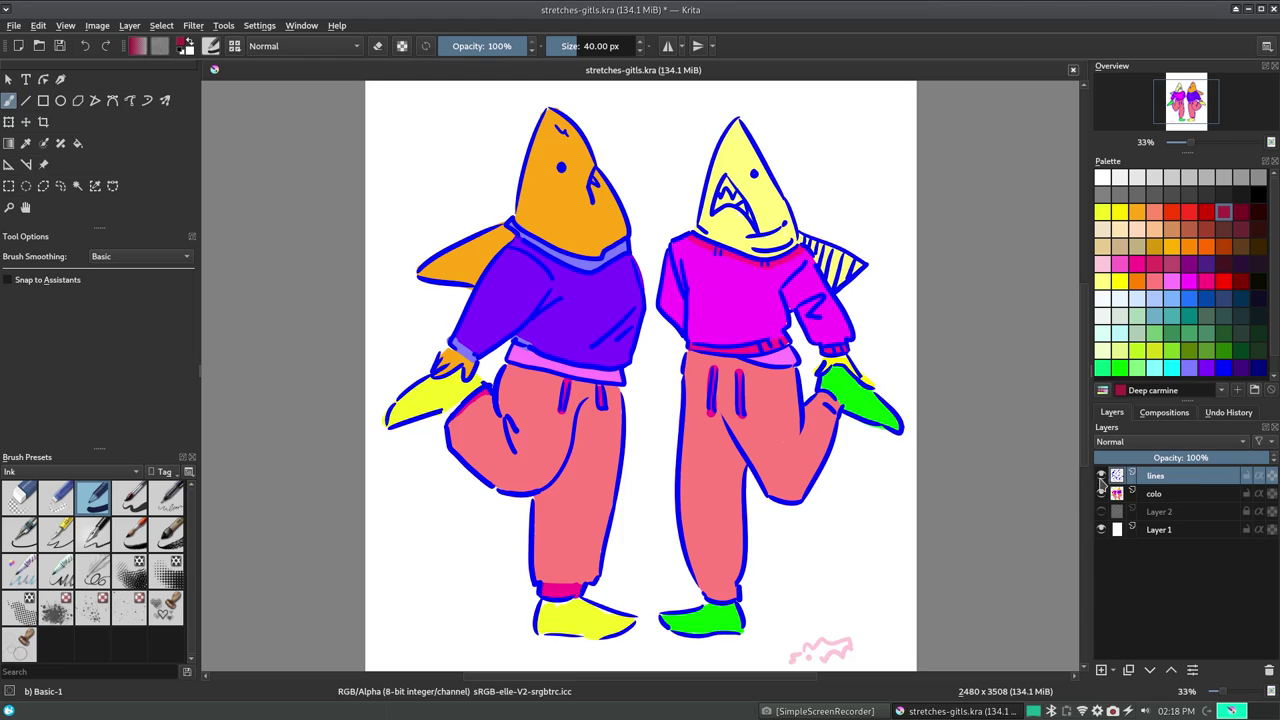
{"action": "left_click", "coordinate": [1101, 494]}
{"action": "left_click", "coordinate": [1101, 494]}
Shade the edges of both pairs of trousers with Deep carmine dark red
{"action": "left_click_drag", "start_coordinate": [789, 369], "coordinate": [808, 408]}
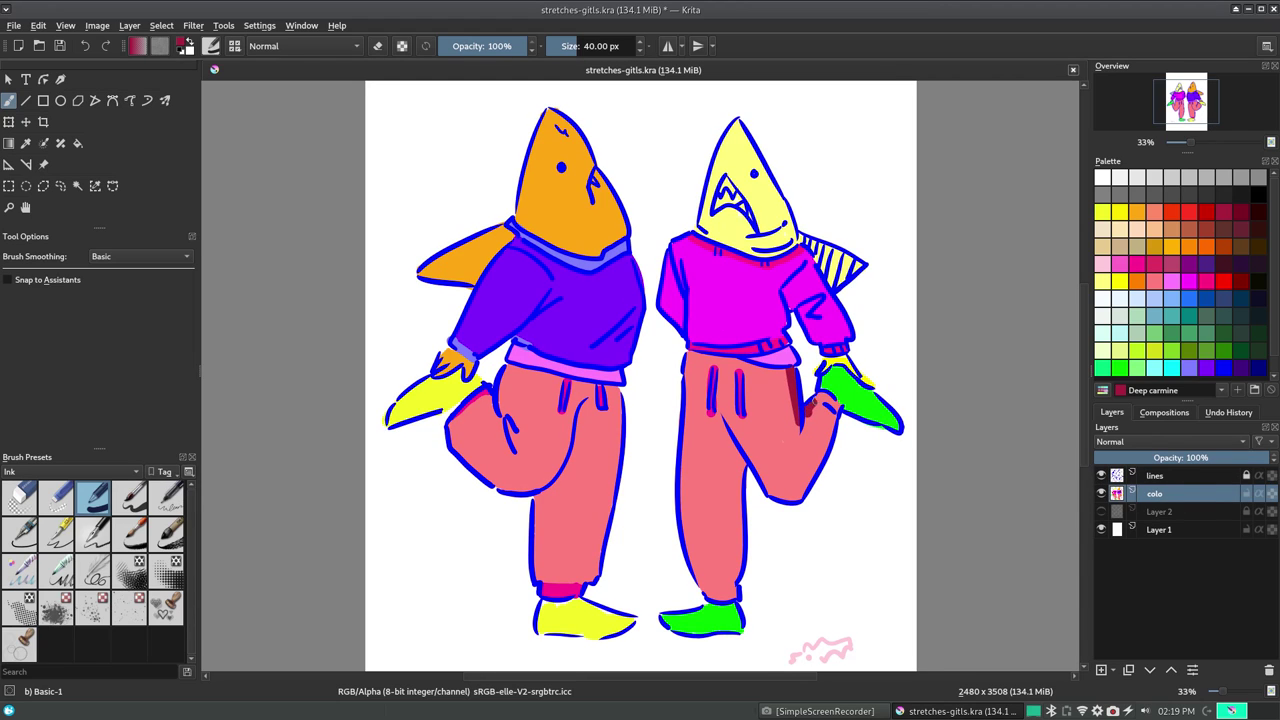
{"action": "left_click_drag", "start_coordinate": [732, 450], "coordinate": [731, 574]}
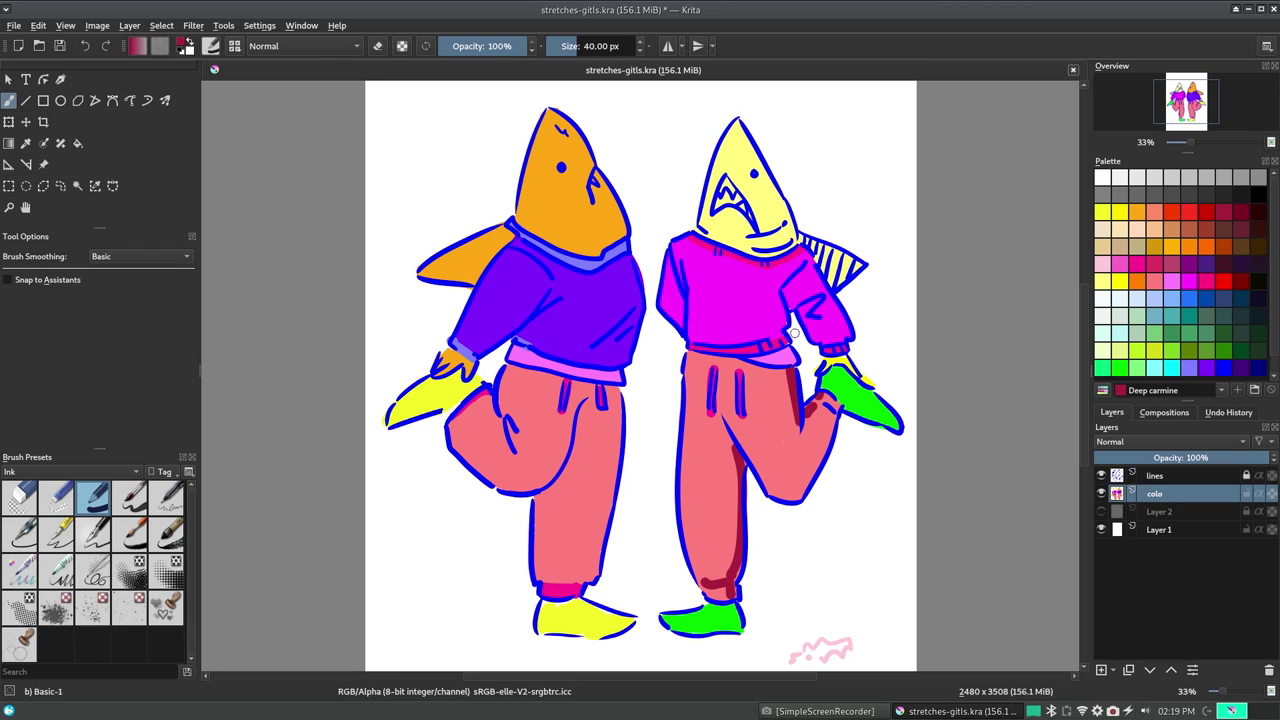
{"action": "left_click_drag", "start_coordinate": [832, 424], "coordinate": [791, 499]}
{"action": "left_click_drag", "start_coordinate": [494, 413], "coordinate": [516, 366]}
{"action": "left_click_drag", "start_coordinate": [618, 382], "coordinate": [620, 436]}
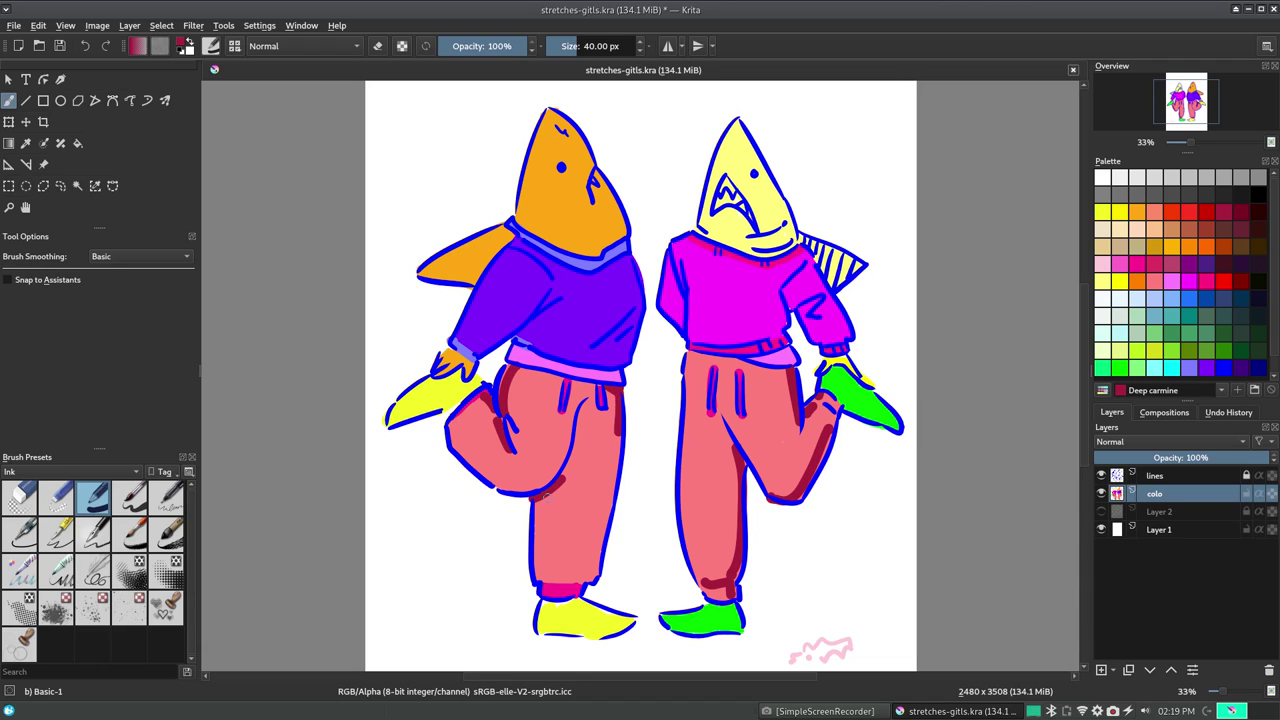
{"action": "left_click_drag", "start_coordinate": [537, 496], "coordinate": [544, 567]}
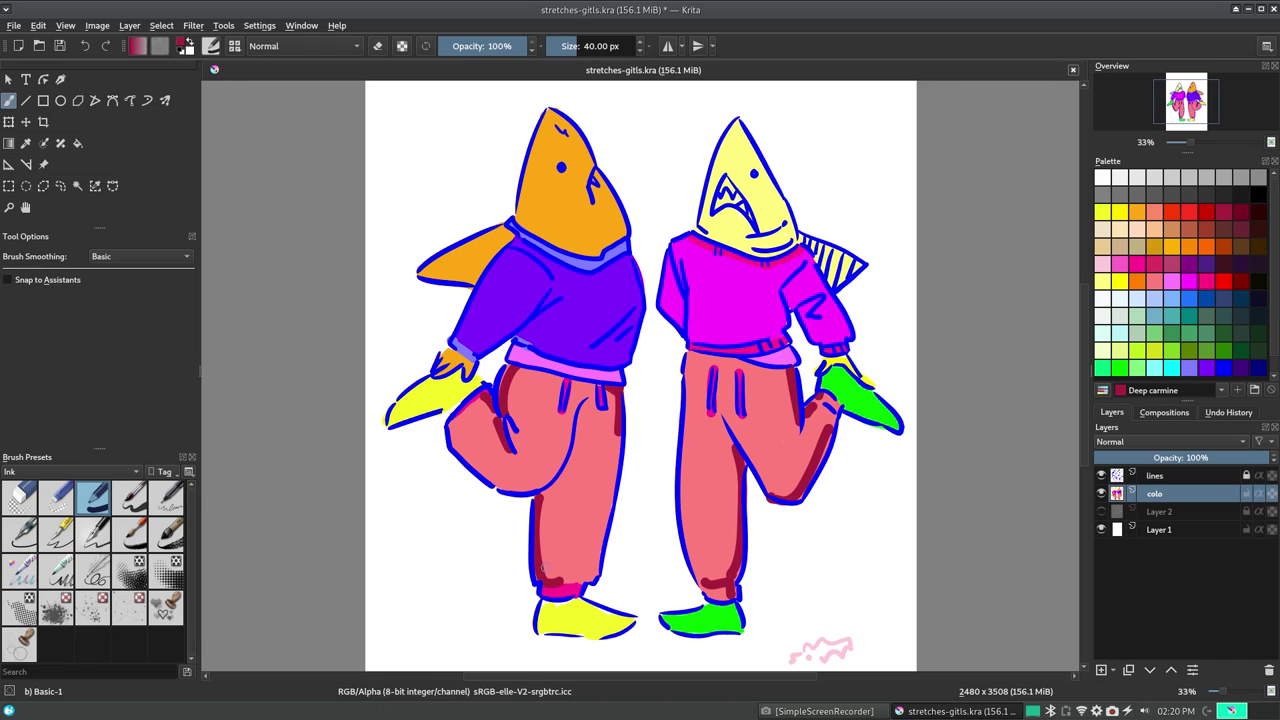
{"action": "left_click_drag", "start_coordinate": [609, 484], "coordinate": [596, 520]}
{"action": "left_click_drag", "start_coordinate": [606, 510], "coordinate": [586, 540]}
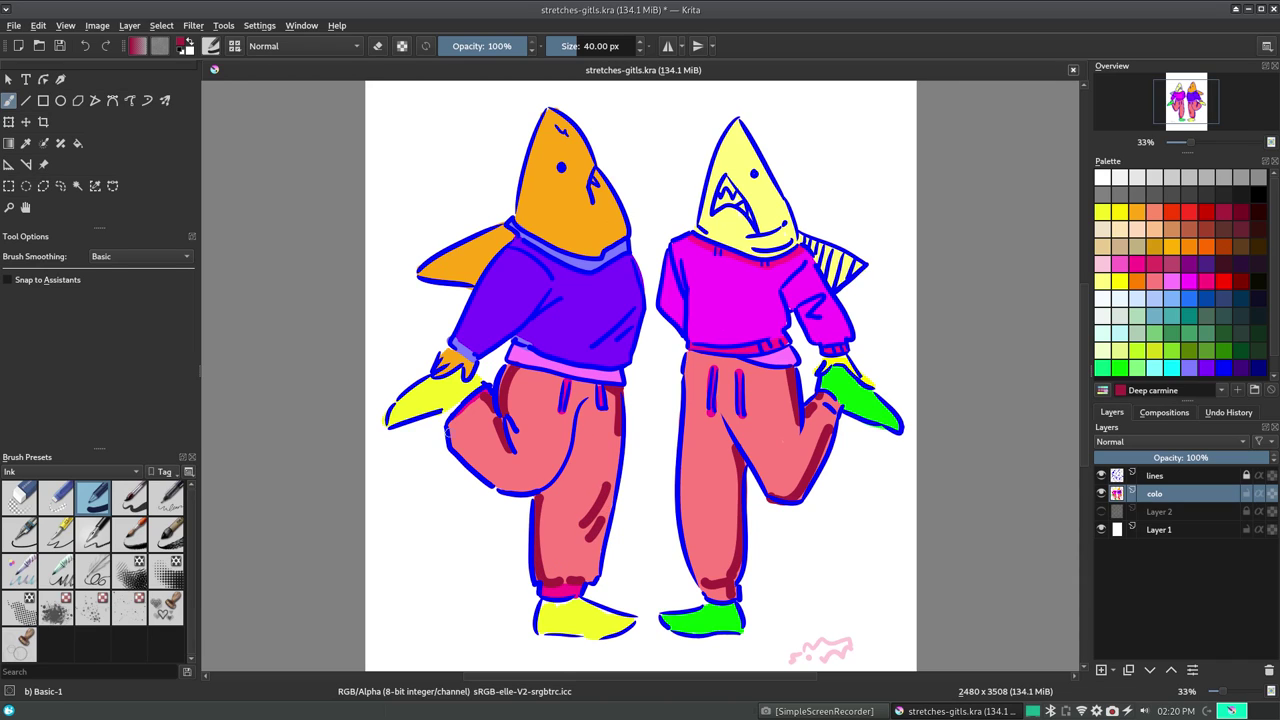
Shade the left figure's purple sweater and sleeve with Imperial violet
{"action": "left_click", "coordinate": [1240, 368]}
{"action": "left_click_drag", "start_coordinate": [536, 318], "coordinate": [512, 340]}
{"action": "left_click_drag", "start_coordinate": [640, 302], "coordinate": [598, 352]}
{"action": "left_click_drag", "start_coordinate": [642, 250], "coordinate": [628, 300]}
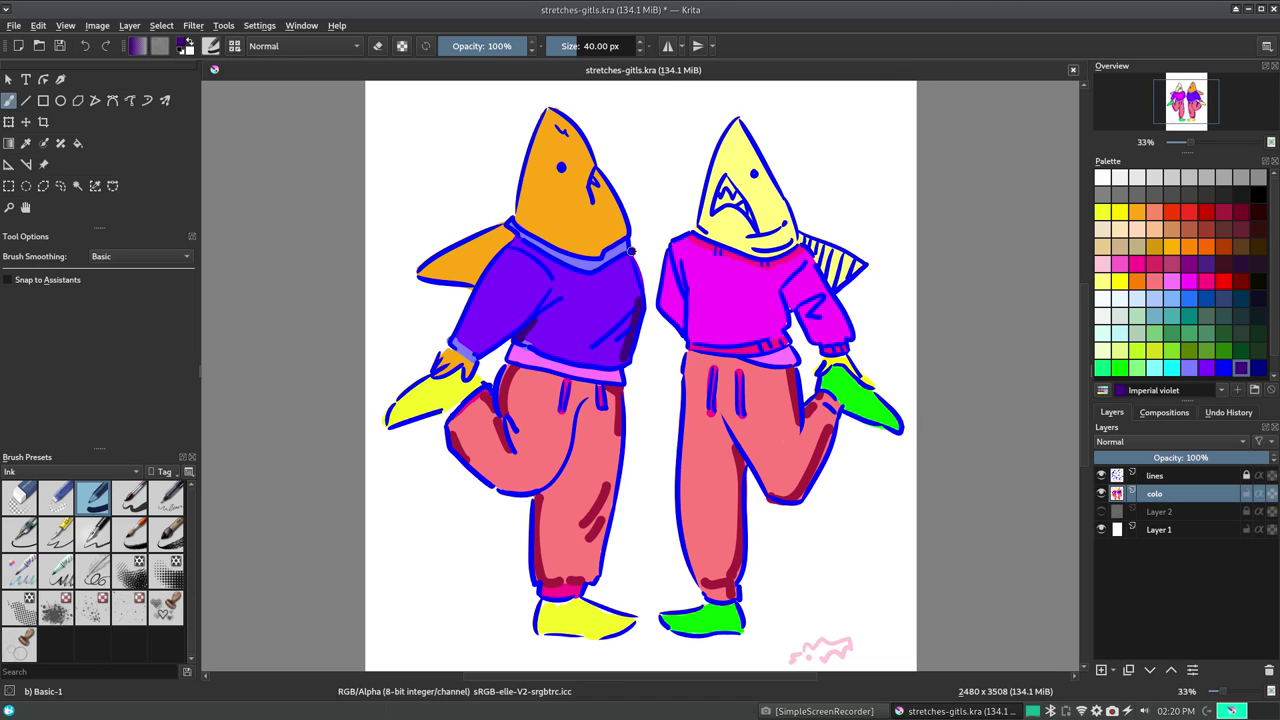
{"action": "left_click_drag", "start_coordinate": [528, 316], "coordinate": [480, 350]}
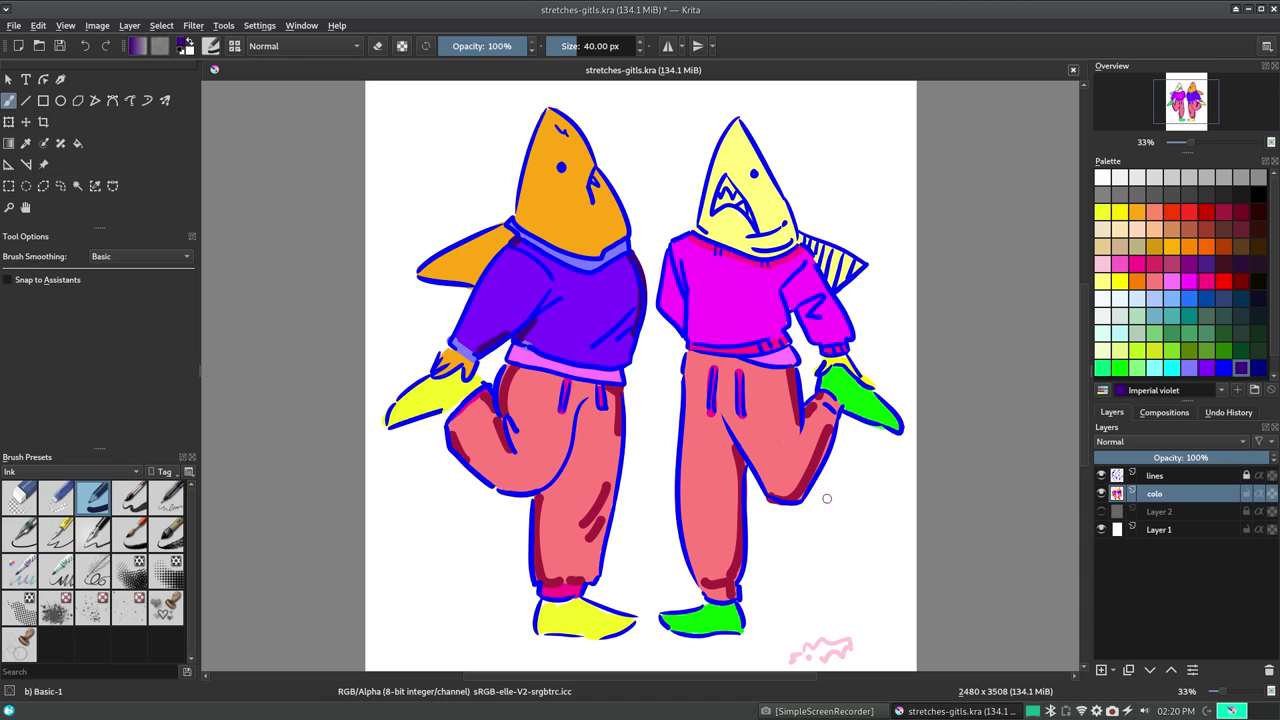
Try colours on the lines layer, then return to the colo layer with half-Yellow selected
{"action": "left_click", "coordinate": [1223, 368]}
{"action": "left_click", "coordinate": [1160, 475]}
{"action": "left_click", "coordinate": [130, 497]}
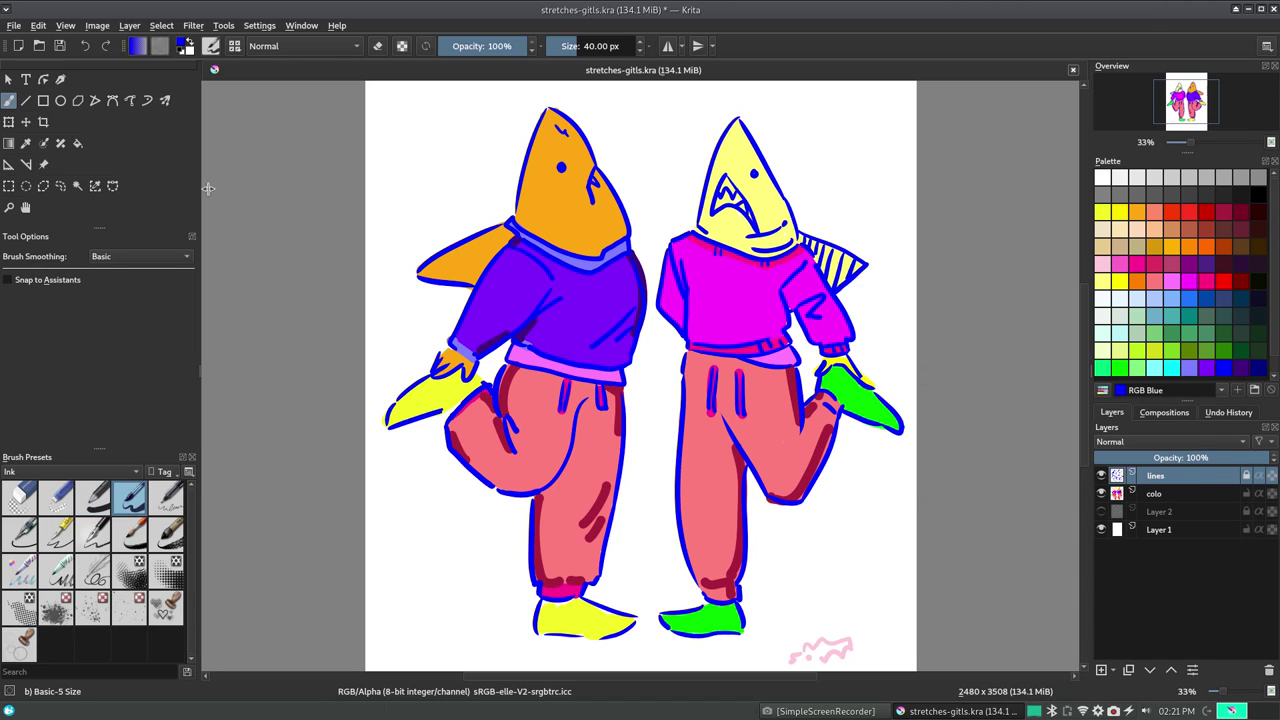
{"action": "left_click", "coordinate": [1155, 350]}
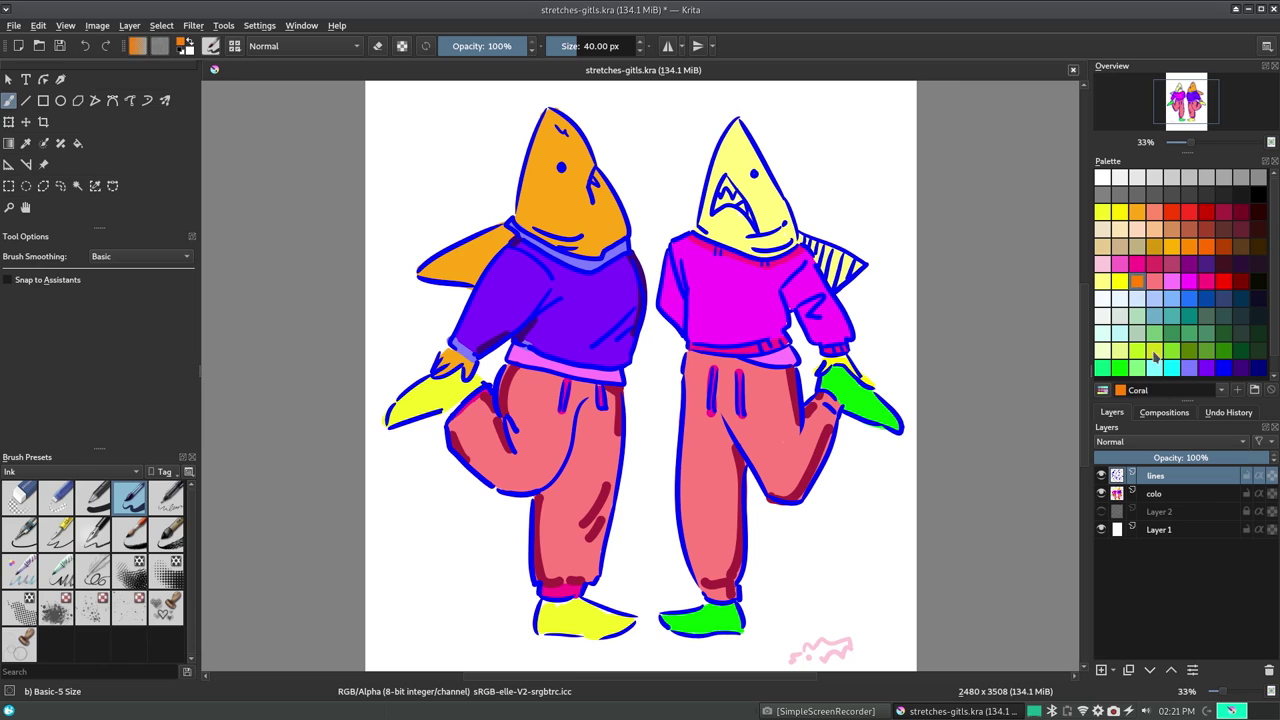
{"action": "left_click", "coordinate": [1155, 493]}
{"action": "left_click", "coordinate": [1137, 211]}
{"action": "key", "text": "e"}
{"action": "left_click", "coordinate": [1102, 280]}
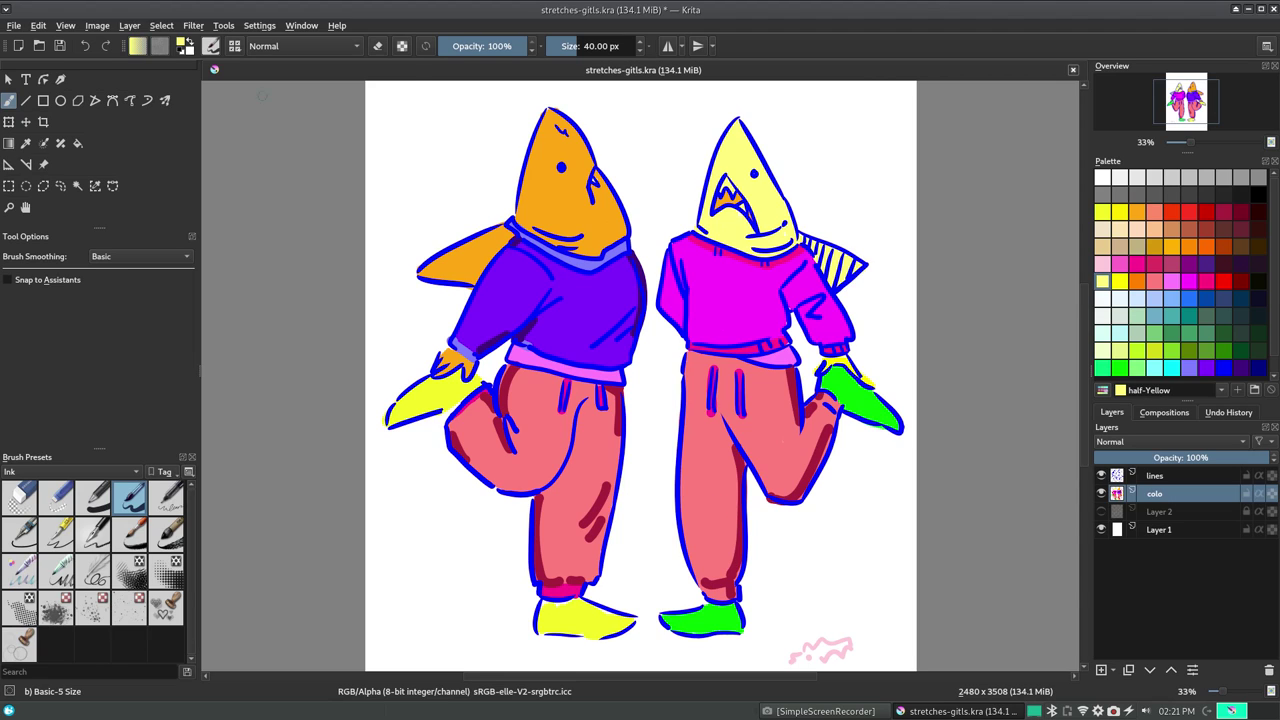
Preview a hue shift in the HSV adjustment filter and discard it
{"action": "left_click", "coordinate": [193, 25]}
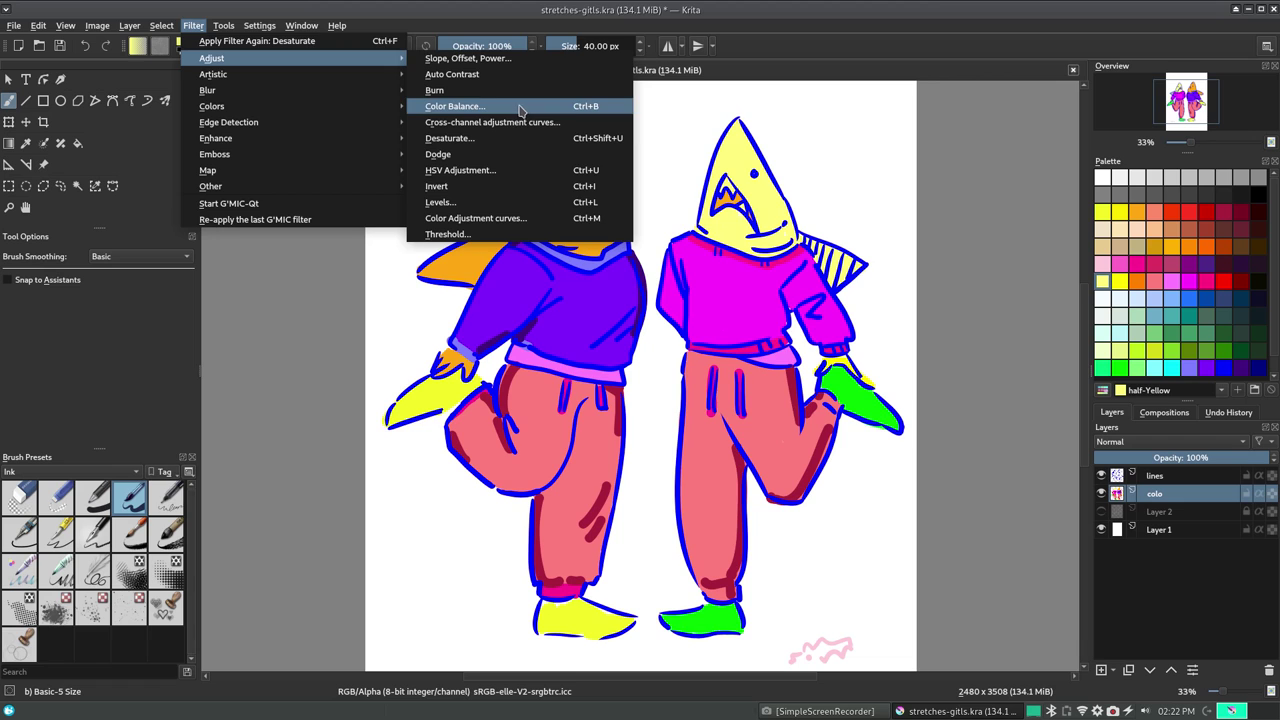
{"action": "left_click", "coordinate": [460, 170]}
{"action": "left_click_drag", "start_coordinate": [233, 176], "coordinate": [170, 190]}
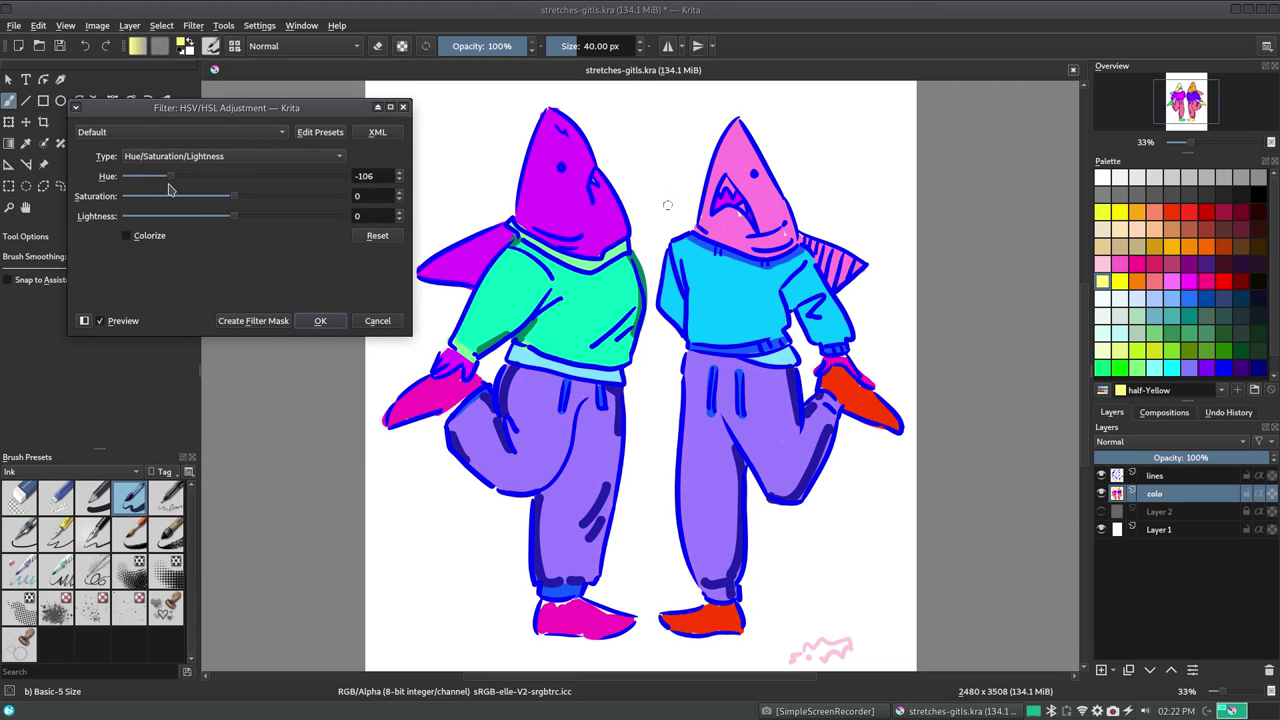
{"action": "left_click", "coordinate": [370, 321]}
Duplicate the colo layer as "Copy of colo" and shift its hue with the HSL adjustment
{"action": "key", "text": "ctrl+j"}
{"action": "left_click", "coordinate": [193, 25]}
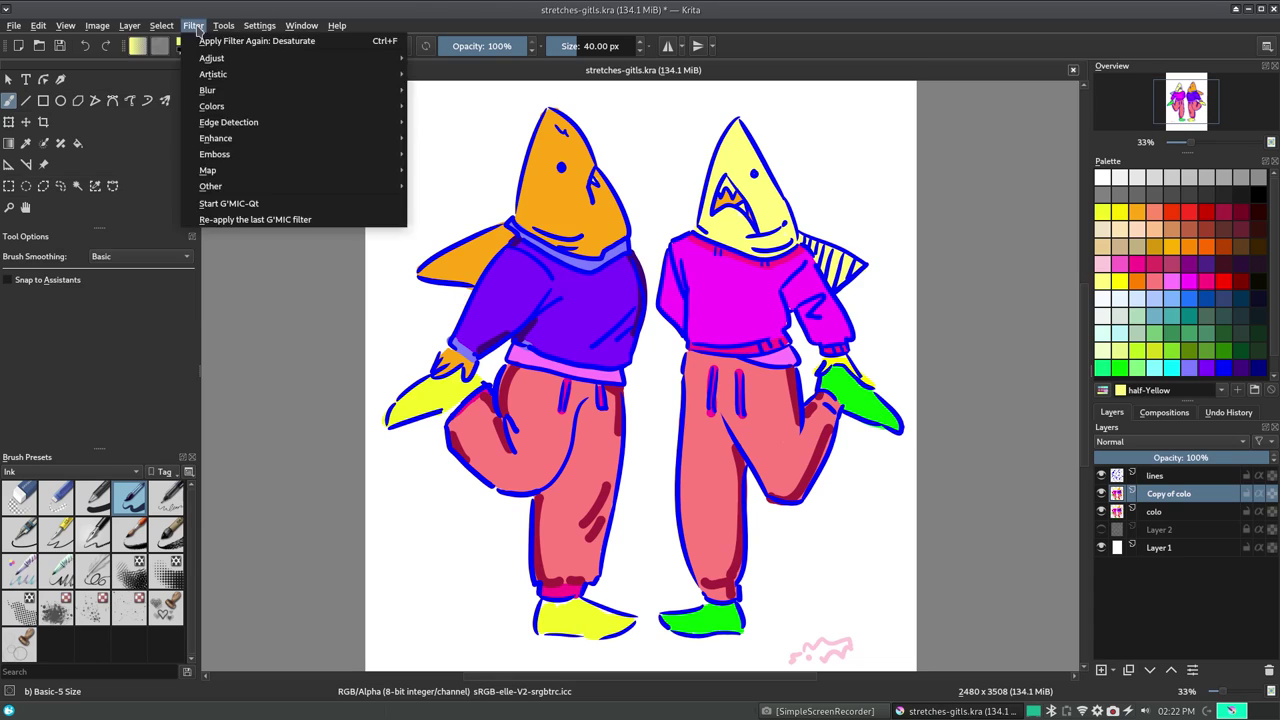
{"action": "left_click", "coordinate": [460, 170]}
{"action": "mouse_move", "coordinate": [233, 176]}
{"action": "left_mouse_down"}
{"action": "mouse_move", "coordinate": [196, 190]}
{"action": "mouse_move", "coordinate": [336, 196]}
{"action": "left_mouse_up"}
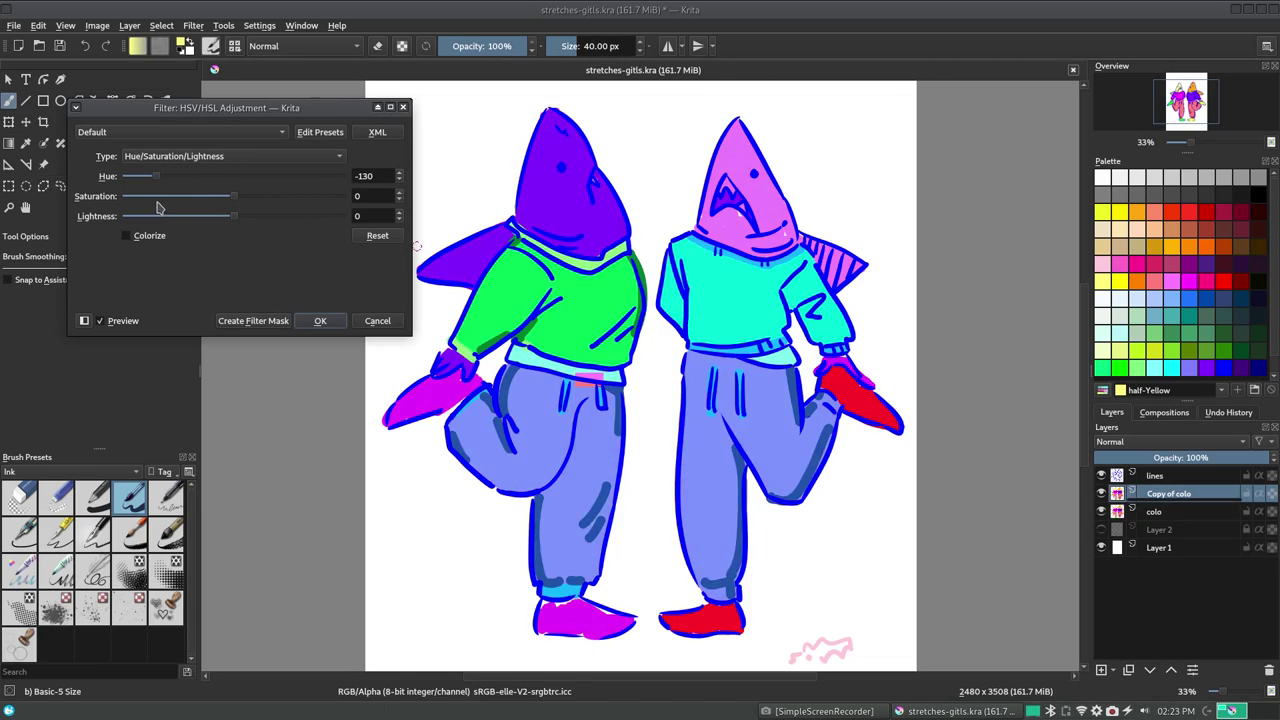
{"action": "key", "text": "Return"}
Sample the trousers' pink and paint over the raised leg's dark shading with the Basic-1 brush
{"action": "left_click", "coordinate": [545, 415], "text": "ctrl"}
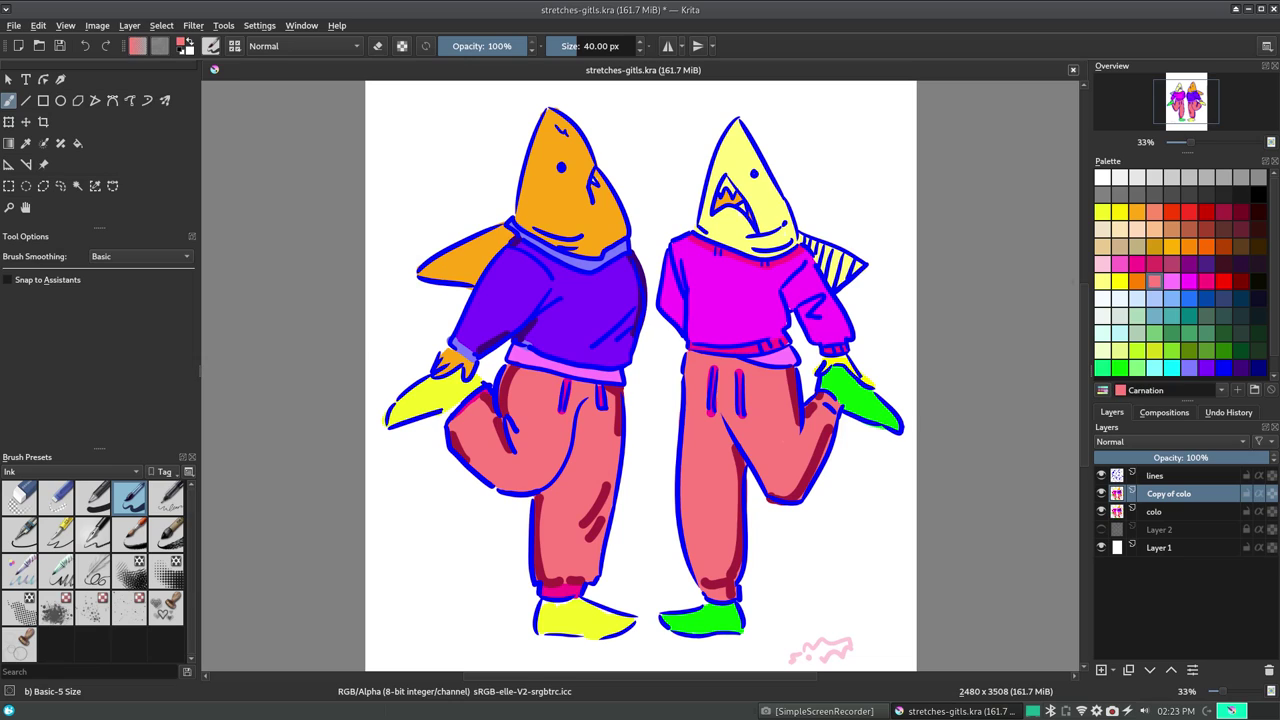
{"action": "left_click", "coordinate": [96, 497]}
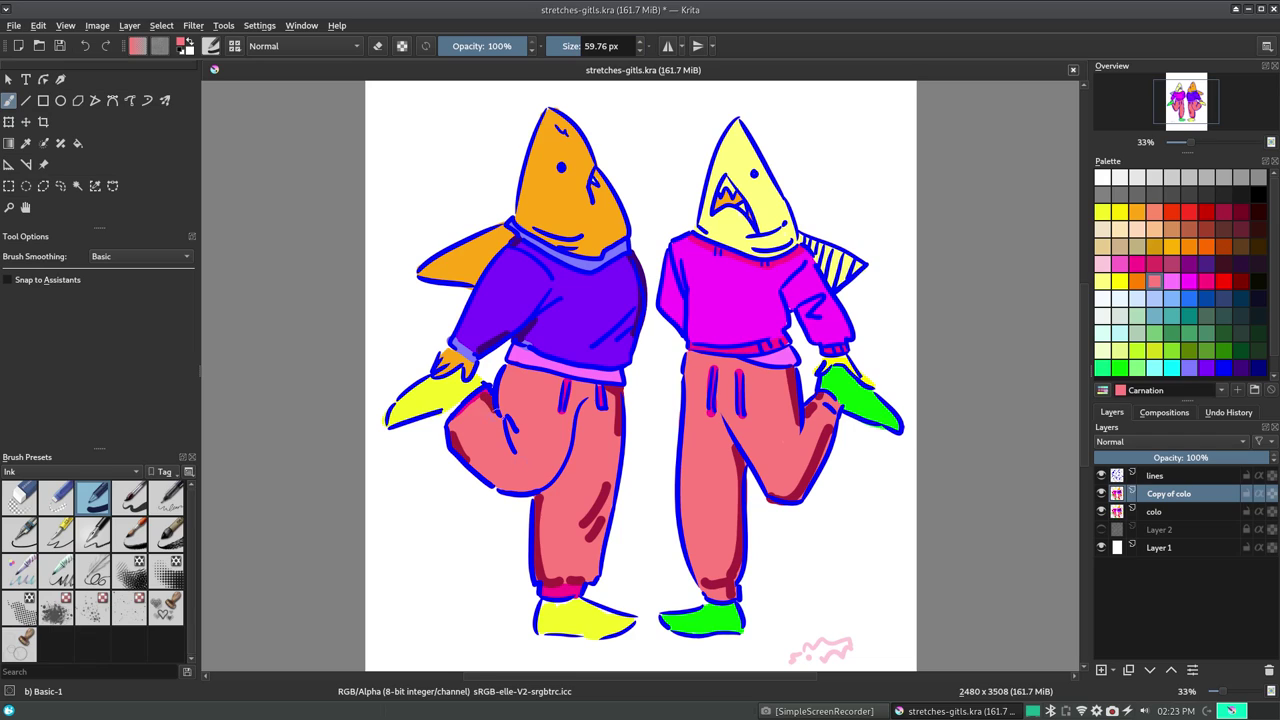
{"action": "left_click_drag", "start_coordinate": [826, 430], "coordinate": [803, 482]}
{"action": "key", "text": "e"}
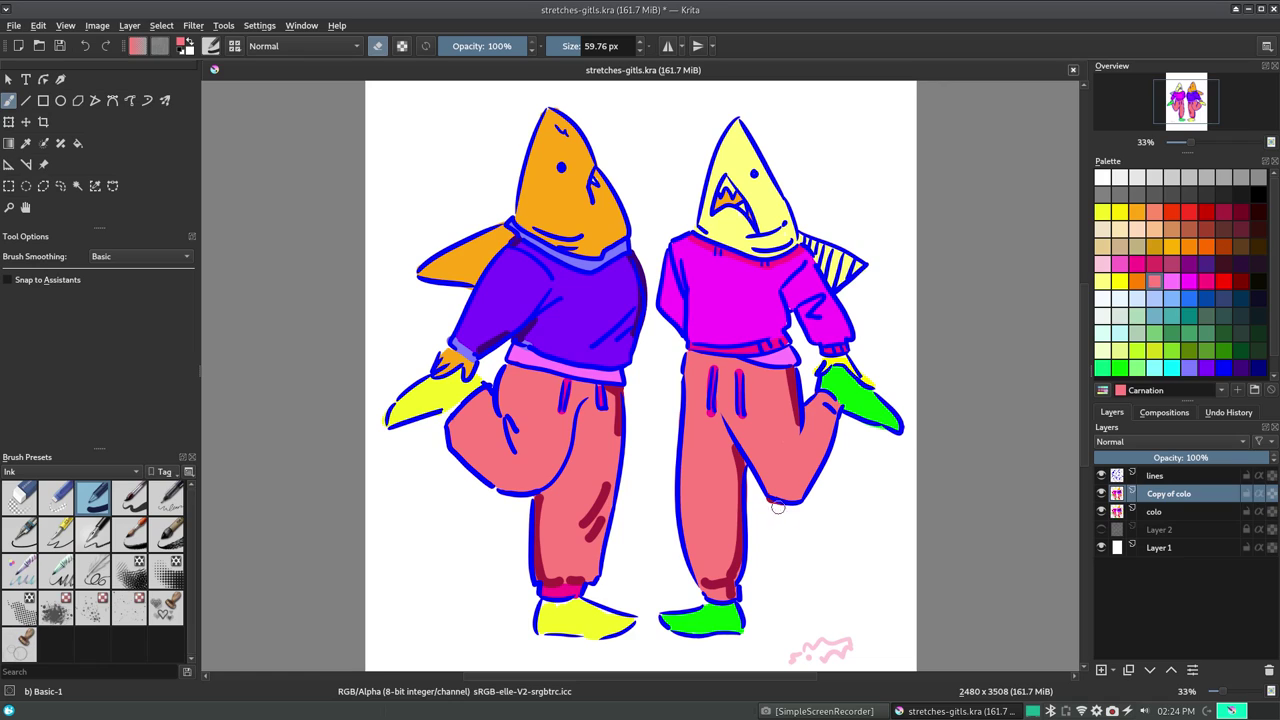
{"action": "key", "text": "Page_Down"}
{"action": "left_click", "coordinate": [1147, 500]}
{"action": "left_click", "coordinate": [1102, 281]}
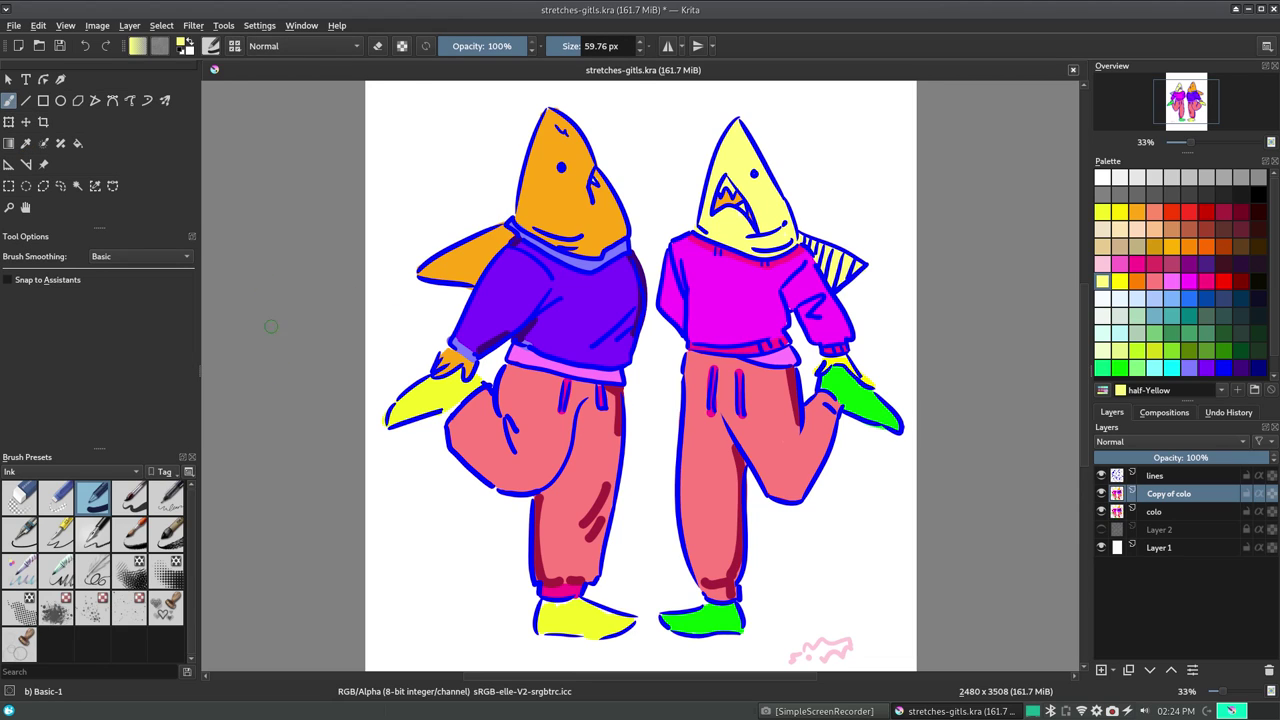
Try brightening and hue-shifting colours in the HSL adjustment, then cancel it
{"action": "left_click", "coordinate": [193, 25]}
{"action": "left_click", "coordinate": [460, 171]}
{"action": "left_click_drag", "start_coordinate": [233, 216], "coordinate": [268, 226]}
{"action": "left_click_drag", "start_coordinate": [233, 175], "coordinate": [296, 176]}
{"action": "key", "text": "Escape"}
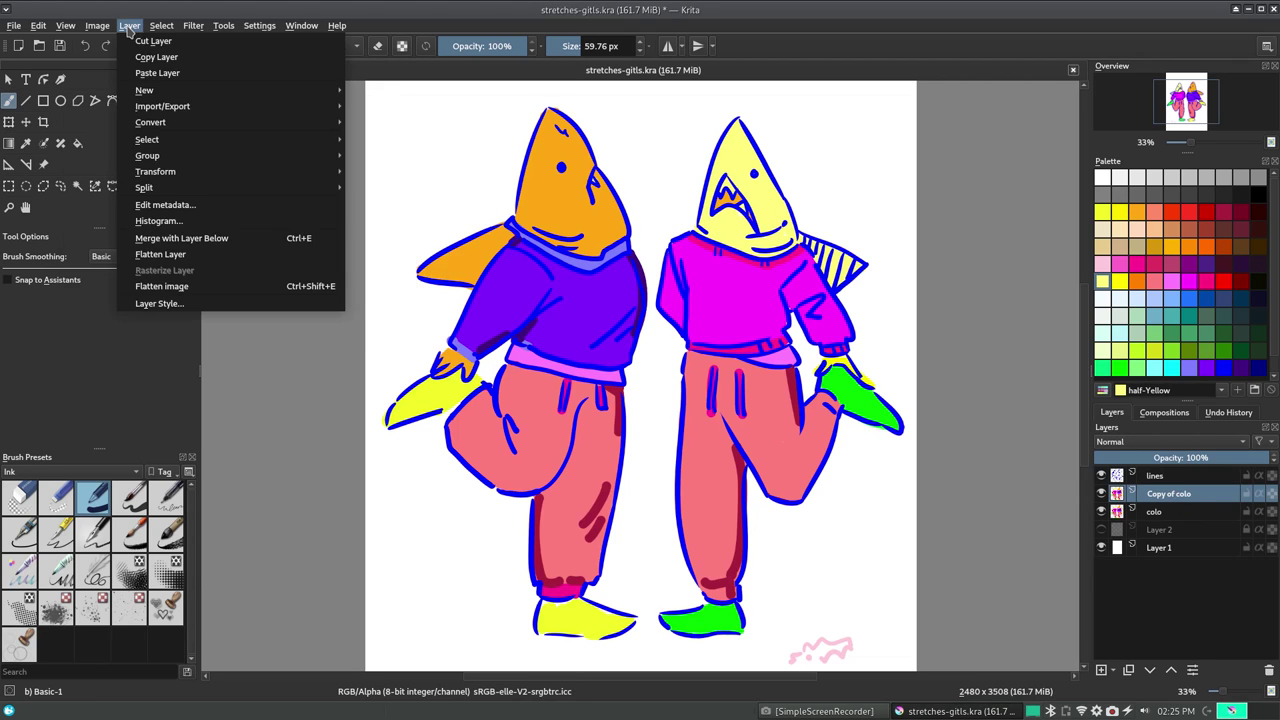
Delete the Copy of colo layer and apply a Color Balance midtones adjustment
{"action": "left_click", "coordinate": [126, 30]}
{"action": "left_click", "coordinate": [180, 230]}
{"action": "left_click", "coordinate": [193, 25]}
{"action": "left_click", "coordinate": [460, 105]}
{"action": "left_click_drag", "start_coordinate": [224, 279], "coordinate": [378, 315]}
{"action": "left_click_drag", "start_coordinate": [330, 279], "coordinate": [128, 280]}
{"action": "left_click", "coordinate": [330, 428]}
Preview a Halftone filter with inverted size-13 dots, then cancel it
{"action": "left_click", "coordinate": [193, 25]}
{"action": "left_click", "coordinate": [440, 104]}
{"action": "left_click_drag", "start_coordinate": [130, 175], "coordinate": [172, 175]}
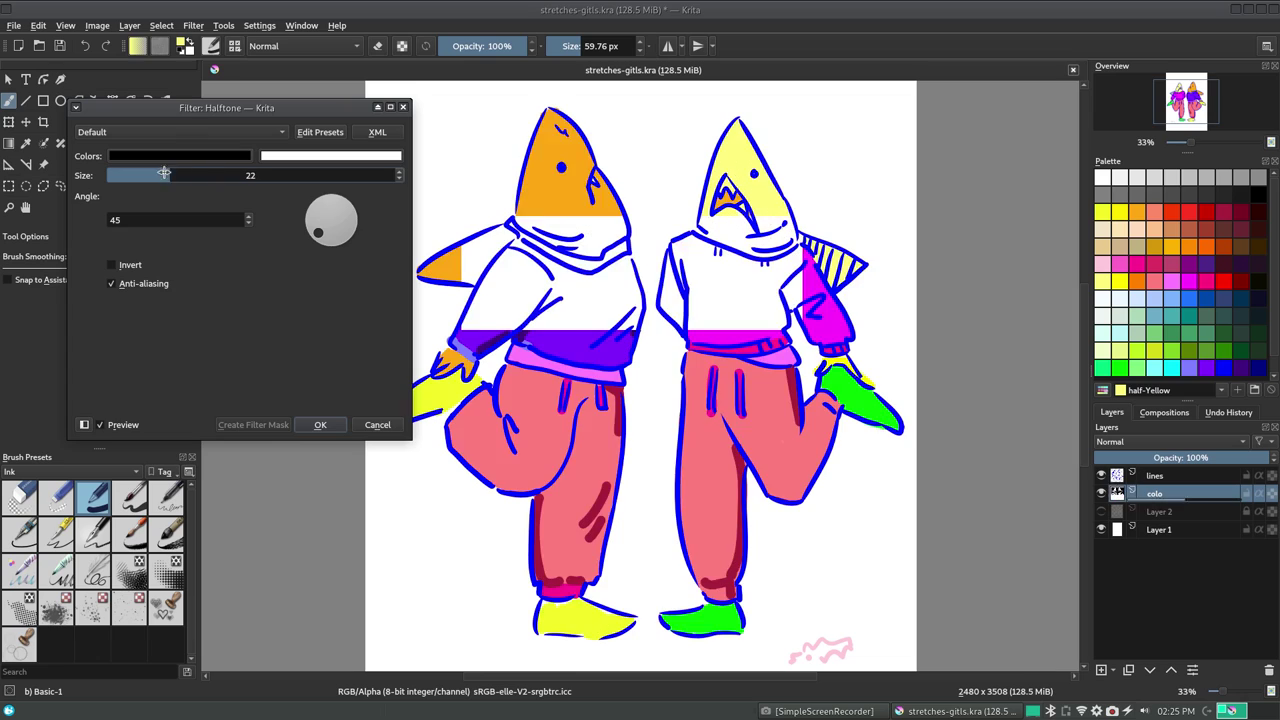
{"action": "left_click_drag", "start_coordinate": [145, 176], "coordinate": [138, 176]}
{"action": "left_click", "coordinate": [111, 265]}
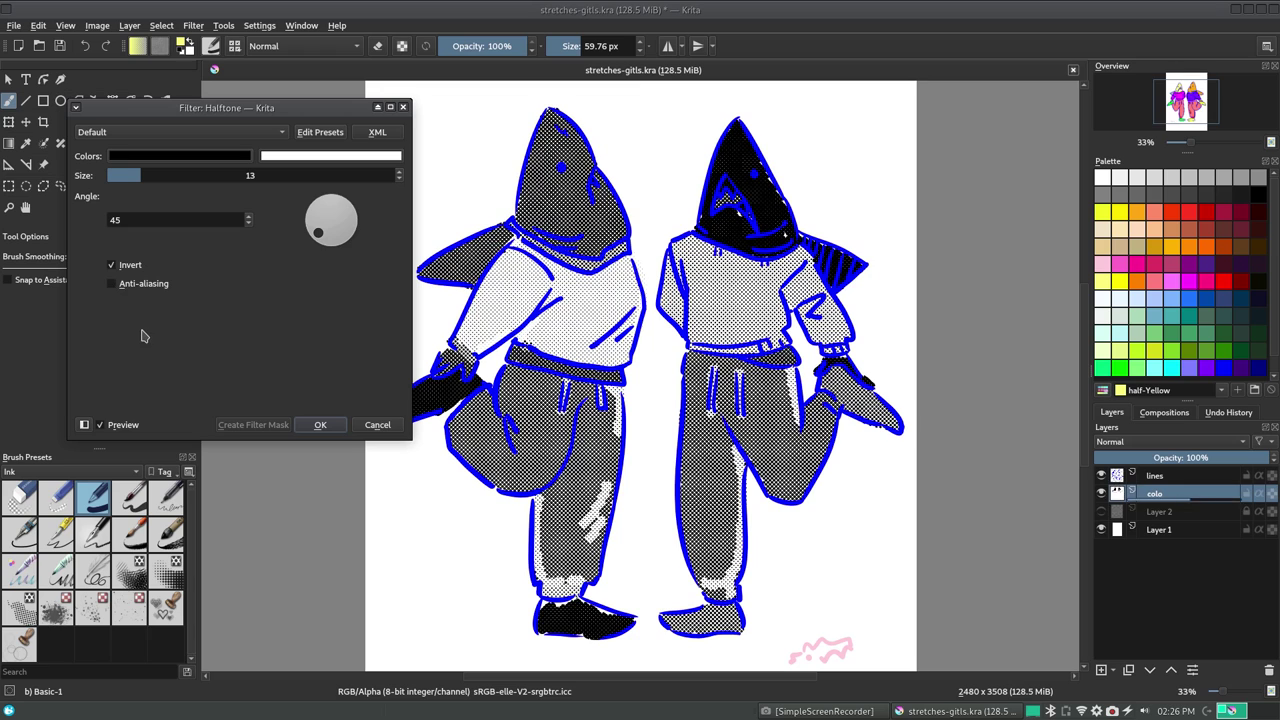
{"action": "left_click", "coordinate": [377, 424]}
Set up Cross-channel curves to adjust Hue driven by Lightness
{"action": "left_click", "coordinate": [193, 25]}
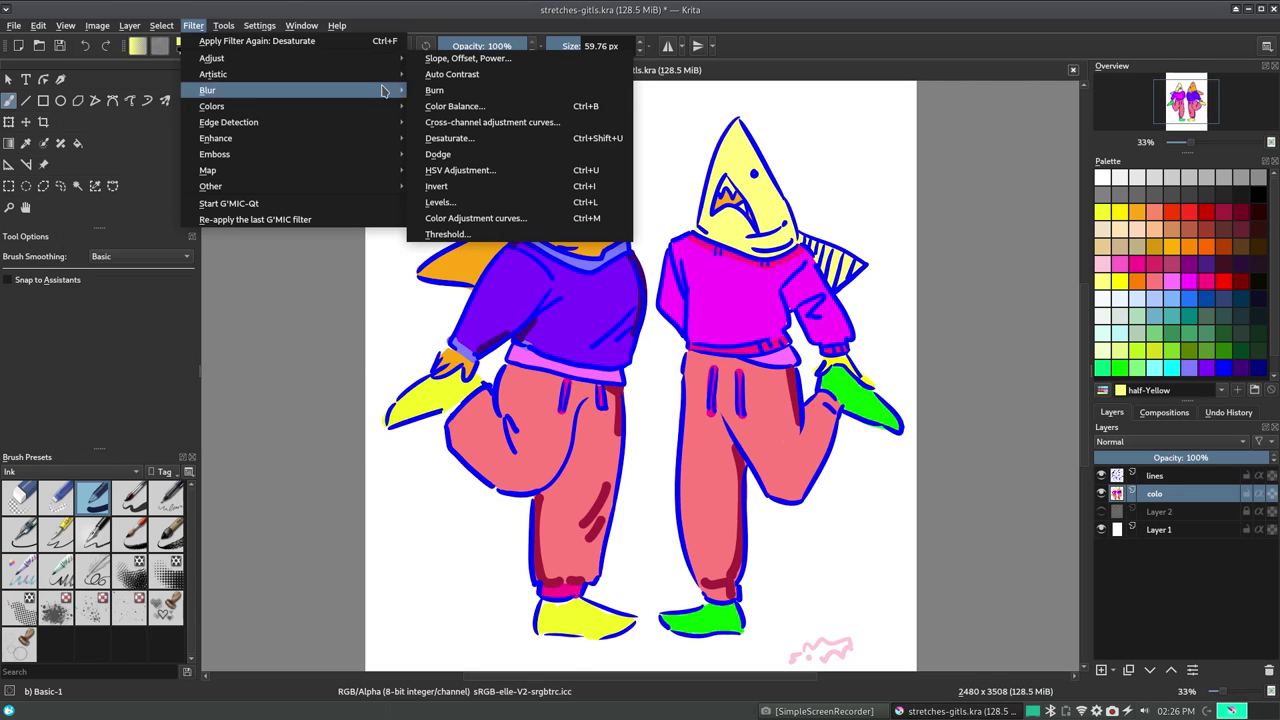
{"action": "left_click", "coordinate": [490, 121]}
{"action": "left_click_drag", "start_coordinate": [262, 274], "coordinate": [262, 216]}
{"action": "left_click", "coordinate": [185, 158]}
{"action": "left_click", "coordinate": [157, 143]}
{"action": "left_click", "coordinate": [172, 177]}
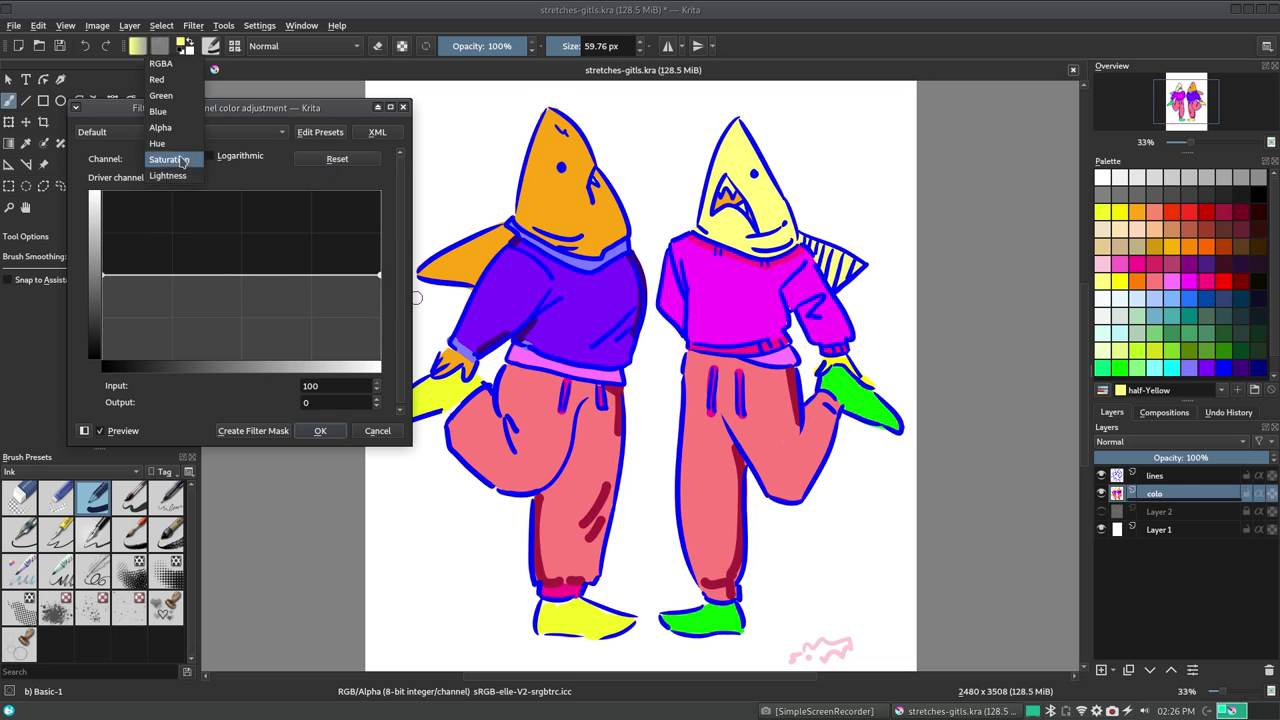
Shape the hue curve into a wave so the dark pants shading turns teal, and apply
{"action": "left_click_drag", "start_coordinate": [262, 274], "coordinate": [180, 219]}
{"action": "left_click_drag", "start_coordinate": [220, 300], "coordinate": [211, 349]}
{"action": "left_click_drag", "start_coordinate": [180, 219], "coordinate": [166, 220]}
{"action": "mouse_move", "coordinate": [262, 305]}
{"action": "left_mouse_down"}
{"action": "mouse_move", "coordinate": [287, 327]}
{"action": "mouse_move", "coordinate": [310, 316]}
{"action": "left_mouse_up"}
{"action": "mouse_move", "coordinate": [164, 219]}
{"action": "left_mouse_down"}
{"action": "mouse_move", "coordinate": [172, 268]}
{"action": "mouse_move", "coordinate": [174, 236]}
{"action": "left_mouse_up"}
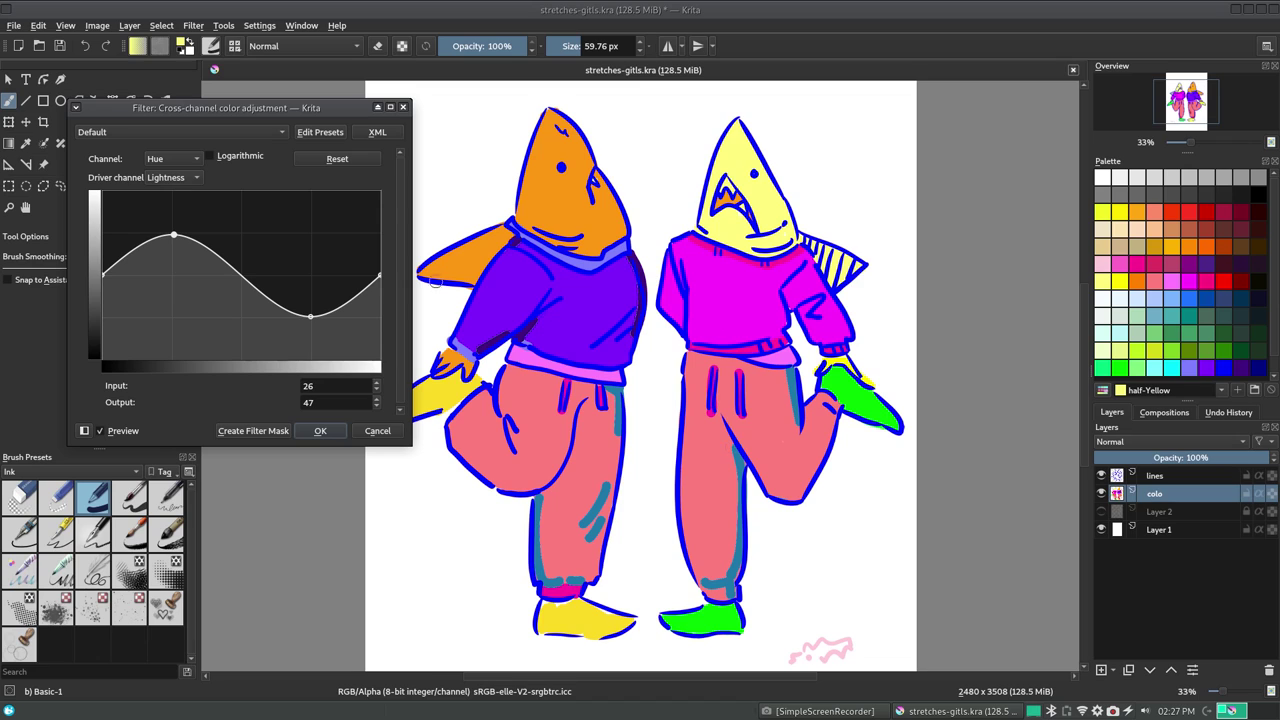
{"action": "left_click", "coordinate": [320, 431]}
{"action": "left_click", "coordinate": [70, 471]}
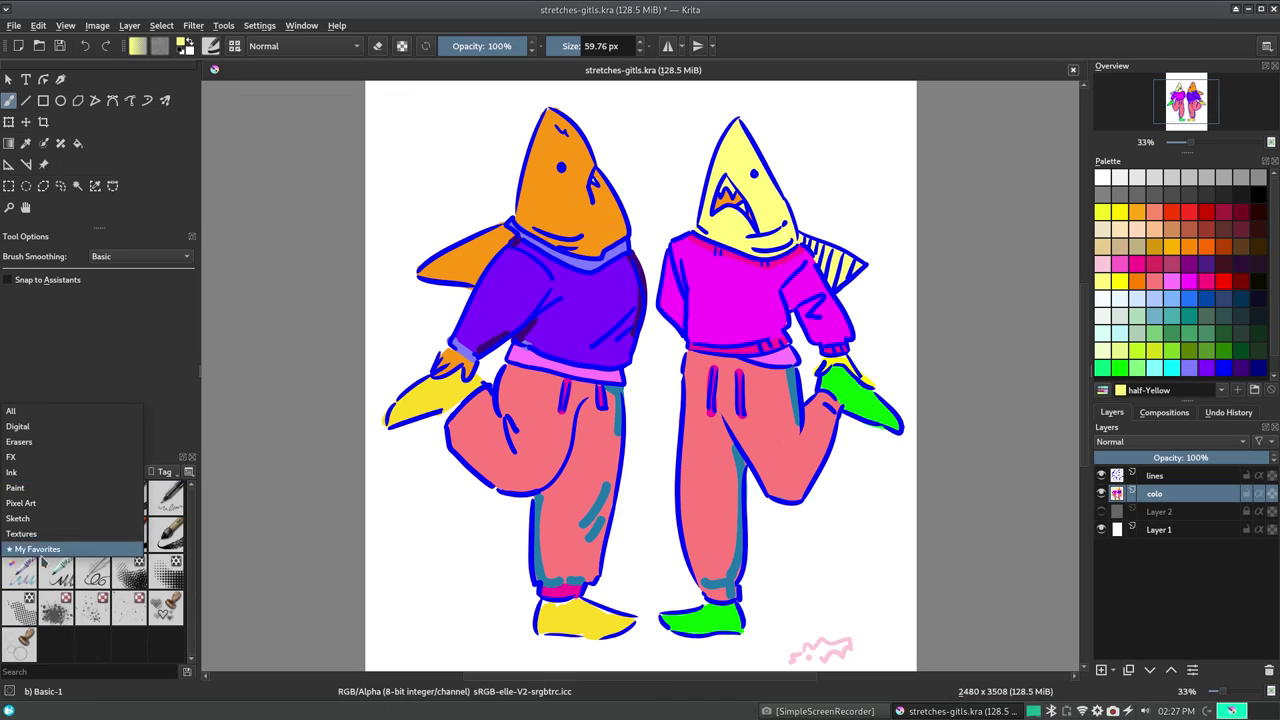
Try the Blender Textured Soft and Knife Edge brushes, sampling the sweater's purple
{"action": "scroll", "coordinate": [60, 612], "scroll_direction": "down", "scroll_amount": 2}
{"action": "left_click", "coordinate": [95, 608]}
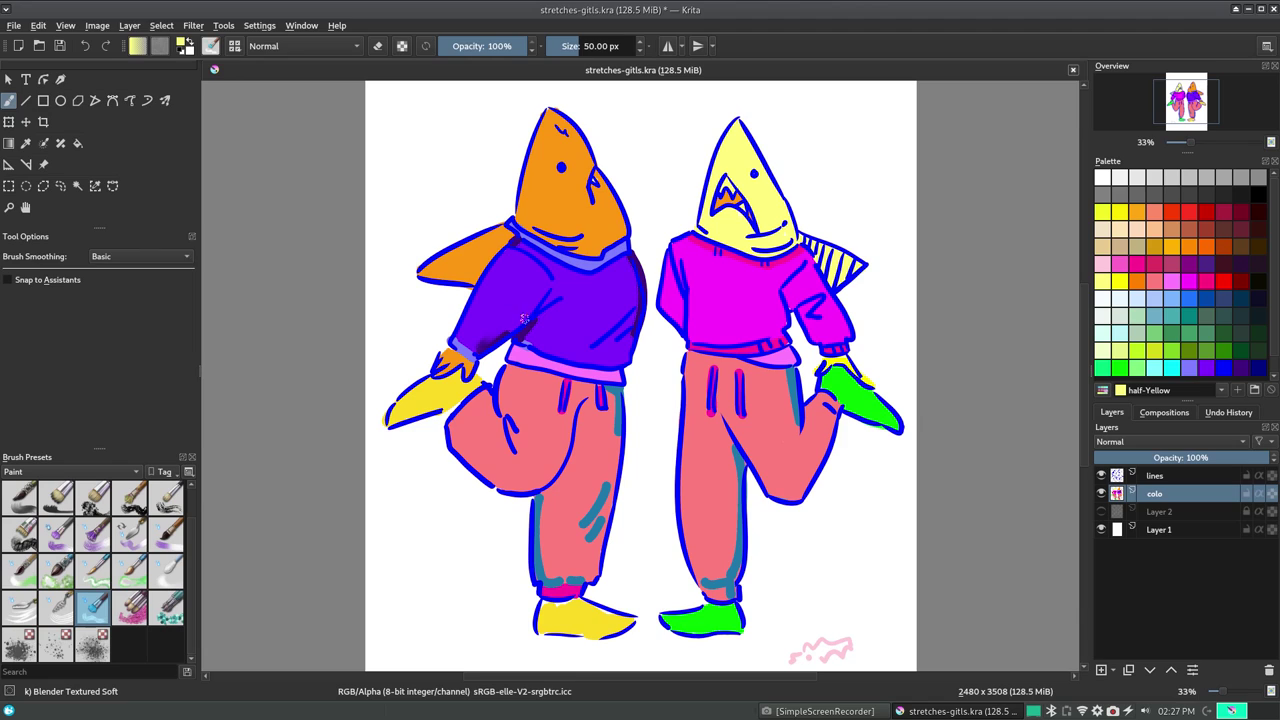
{"action": "left_click", "coordinate": [496, 330], "text": "ctrl"}
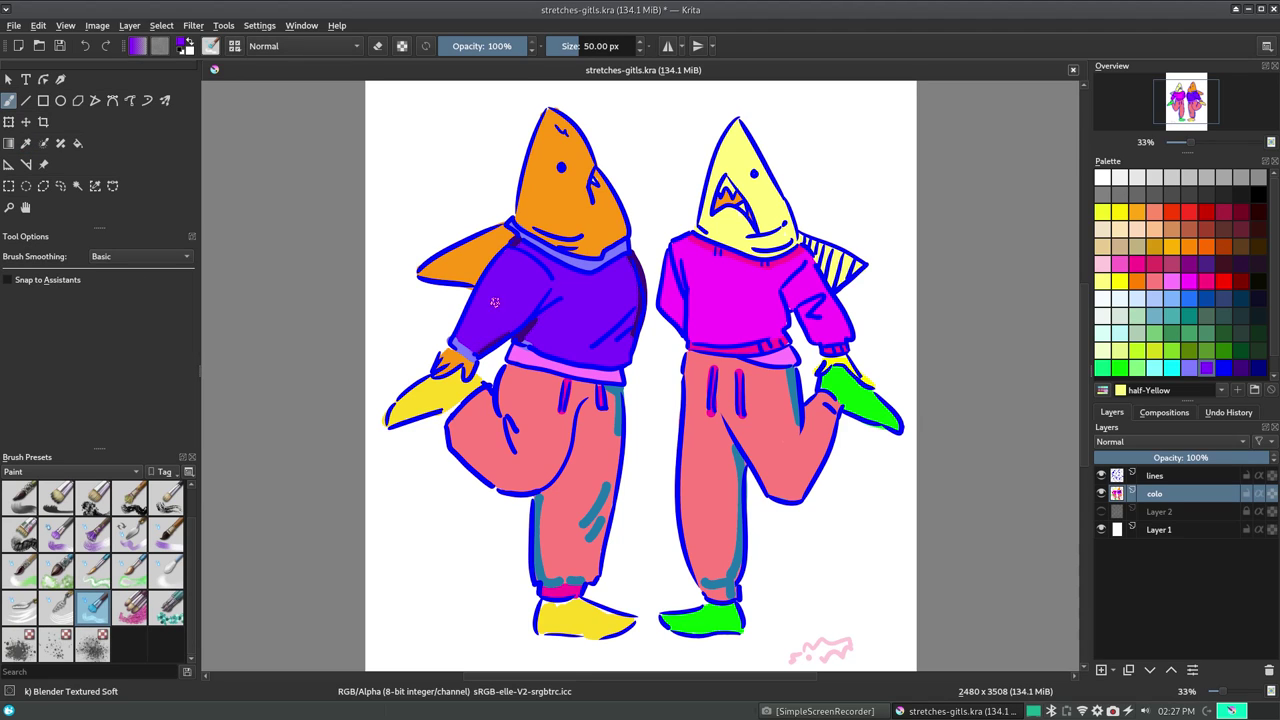
{"action": "key", "text": "comma"}
{"action": "key", "text": "comma"}
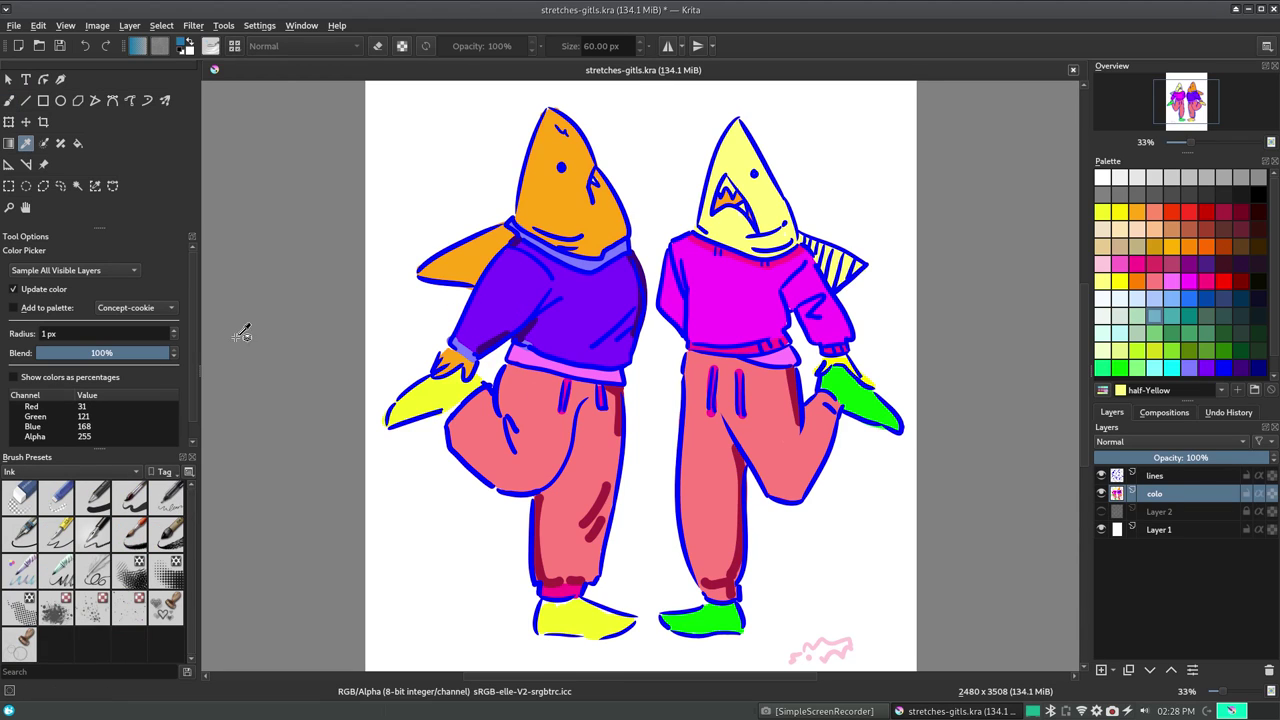
Fill both figures' pants grey with a 1-pixel fill grow
{"action": "key", "text": "f"}
{"action": "left_click", "coordinate": [189, 286]}
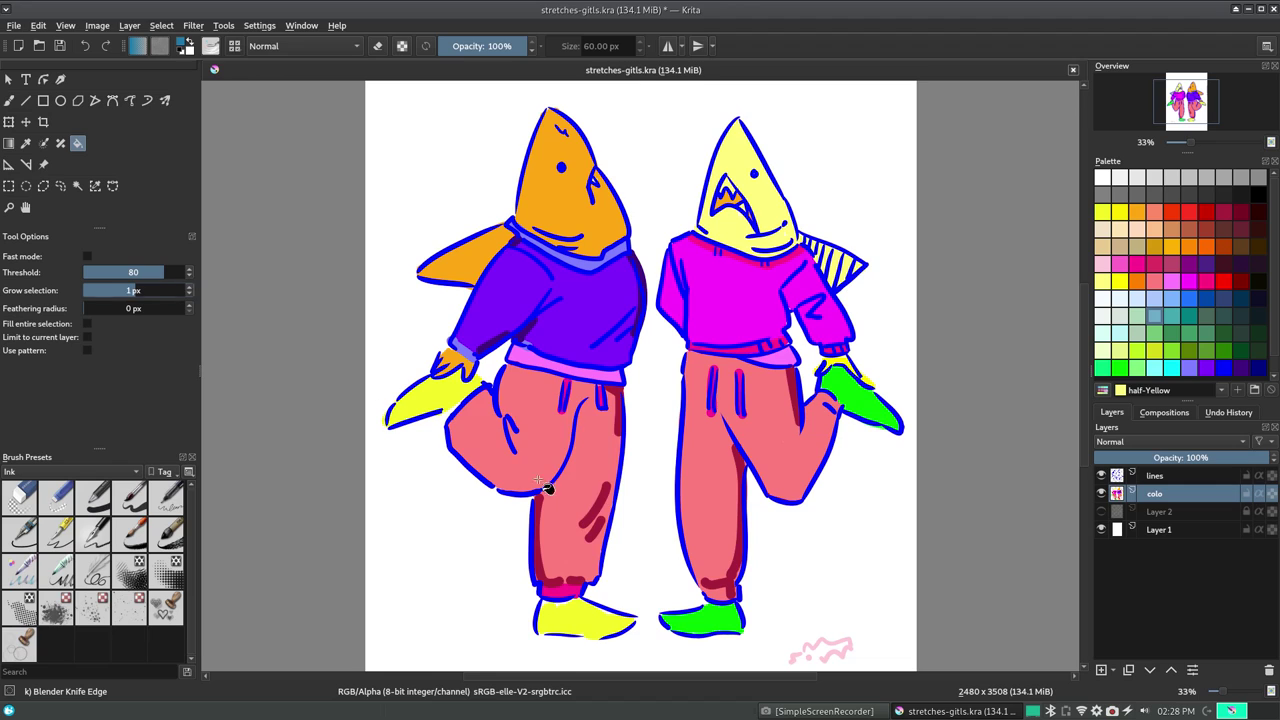
{"action": "left_click", "coordinate": [560, 517]}
{"action": "left_click", "coordinate": [795, 480]}
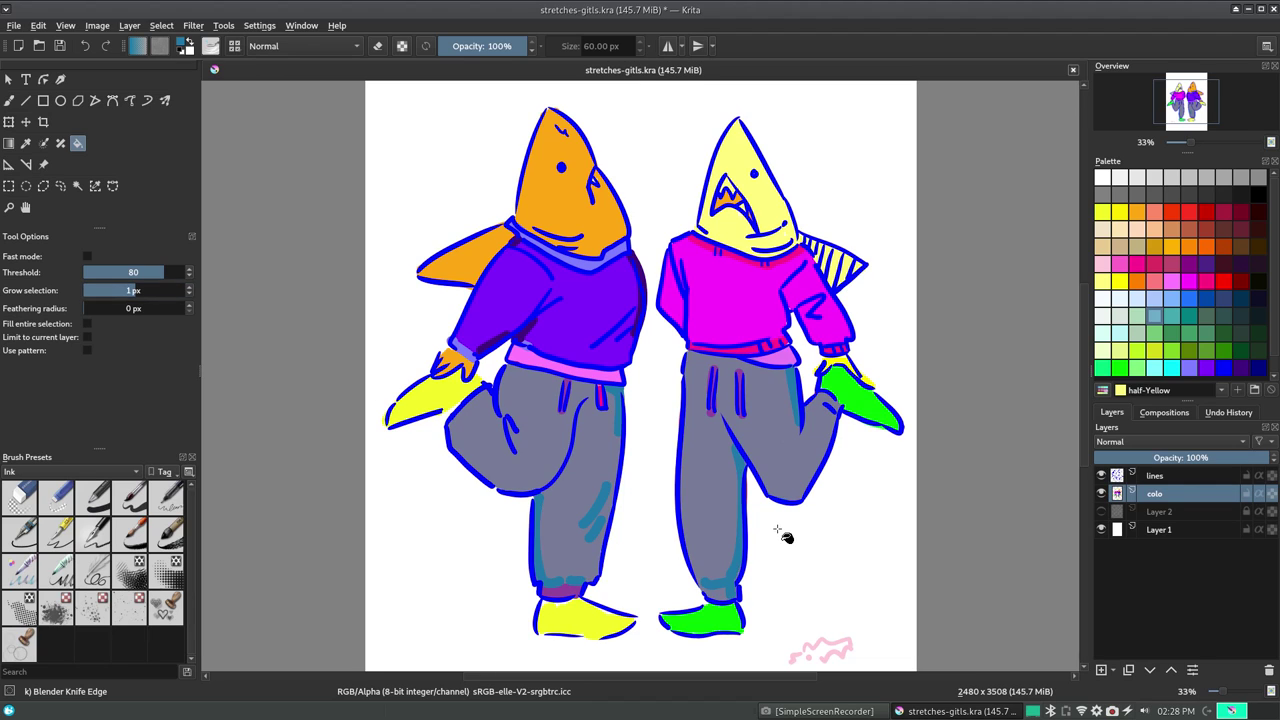
Draw a dark blue edge on the pants leg with Basic-1 at 40 px, then save
{"action": "key", "text": "b"}
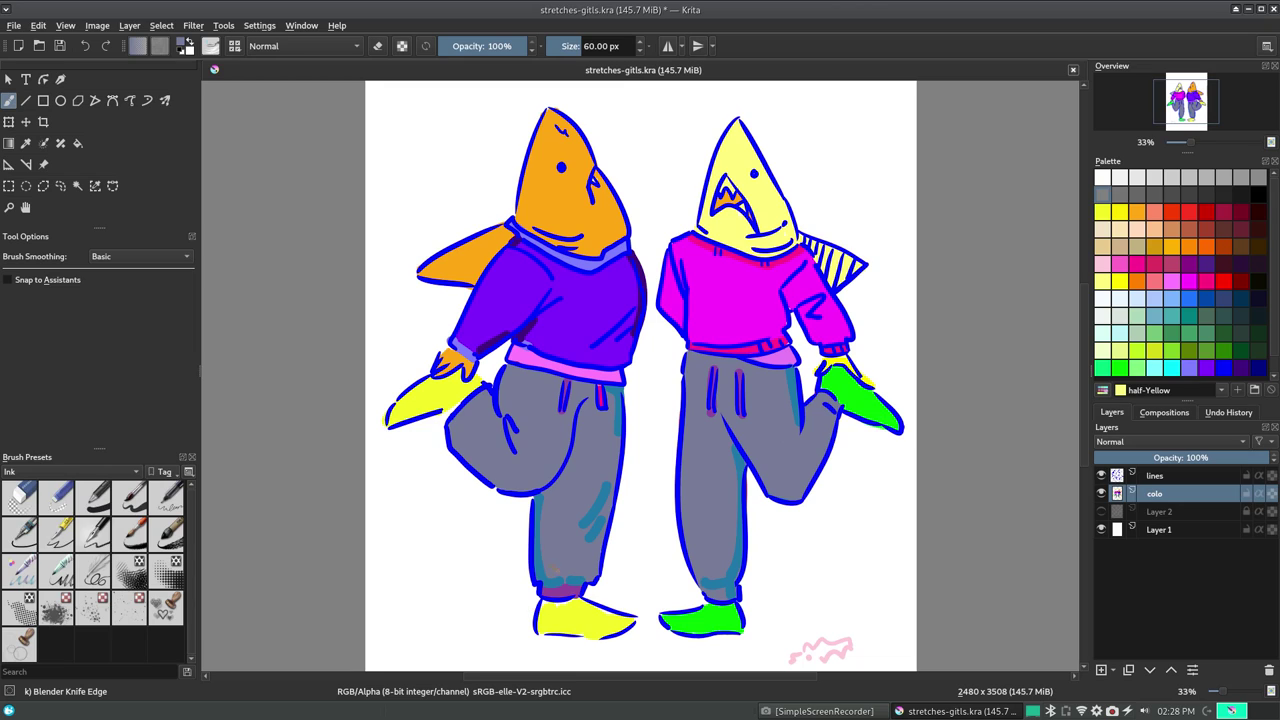
{"action": "left_click", "coordinate": [110, 490]}
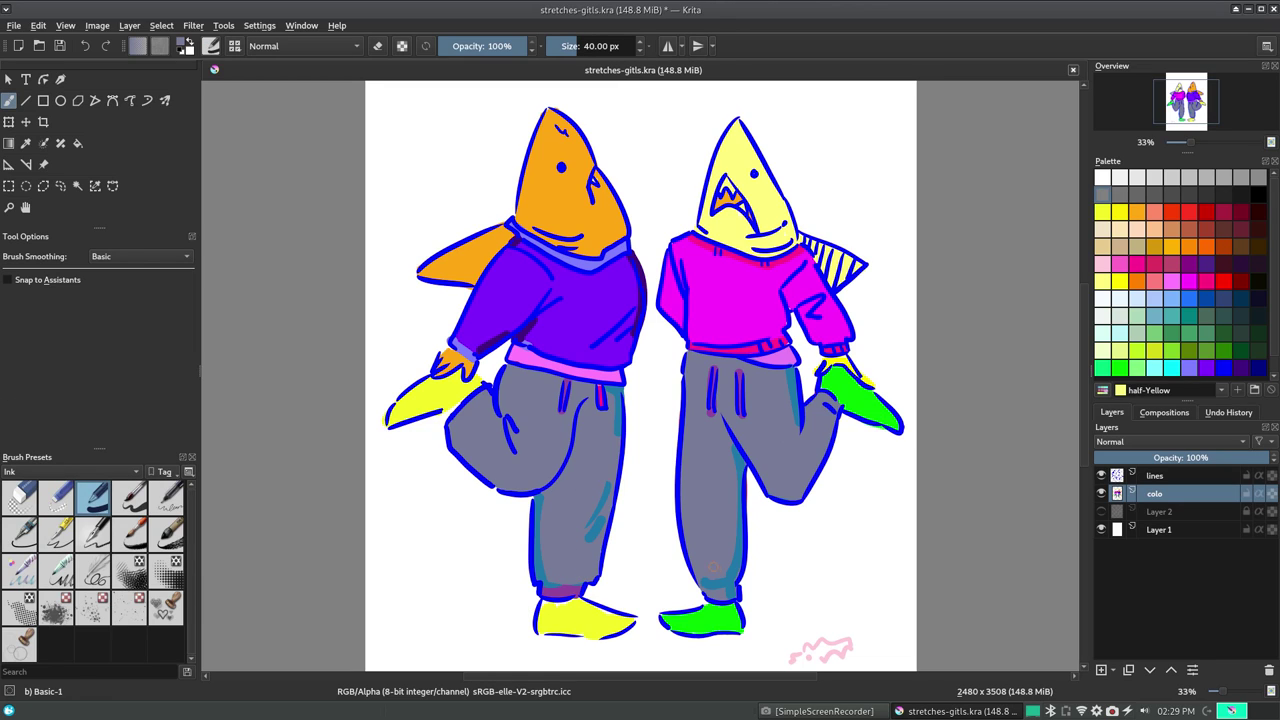
{"action": "left_click_drag", "start_coordinate": [738, 576], "coordinate": [740, 524]}
{"action": "key", "text": "ctrl+s"}
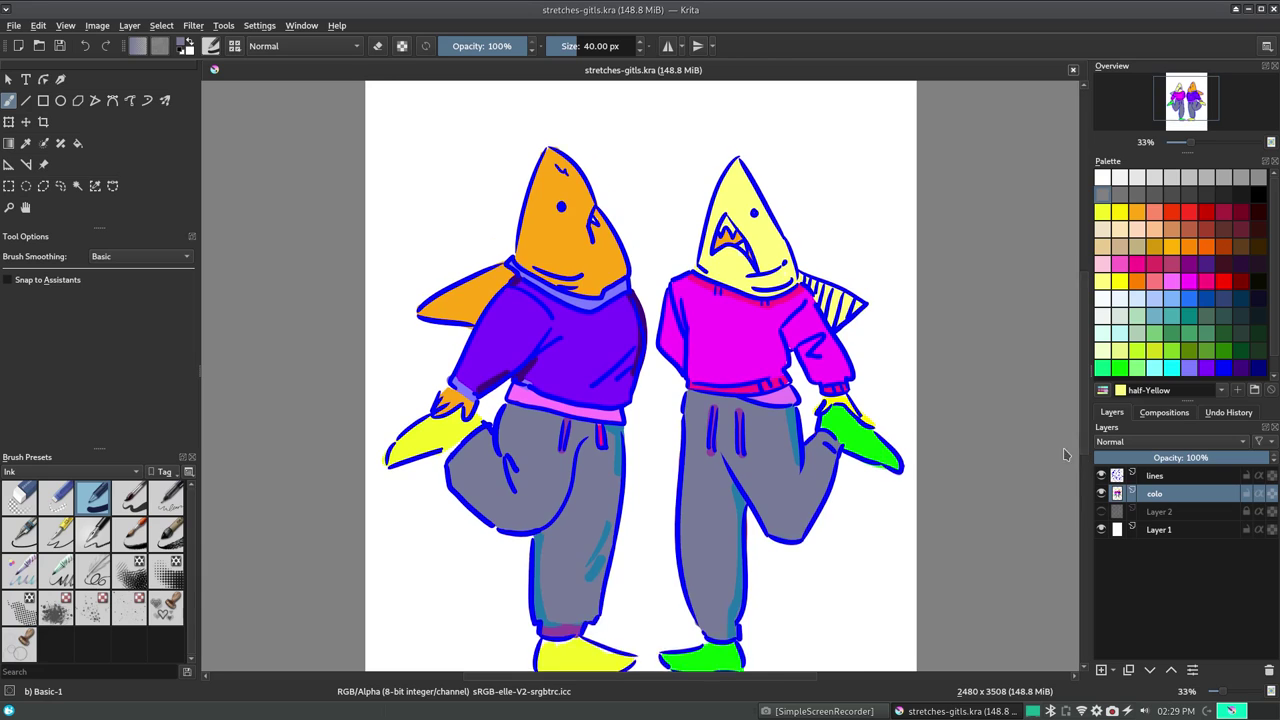
Fill the background and pants with the dim-Blue colour
{"action": "left_click", "coordinate": [1178, 290]}
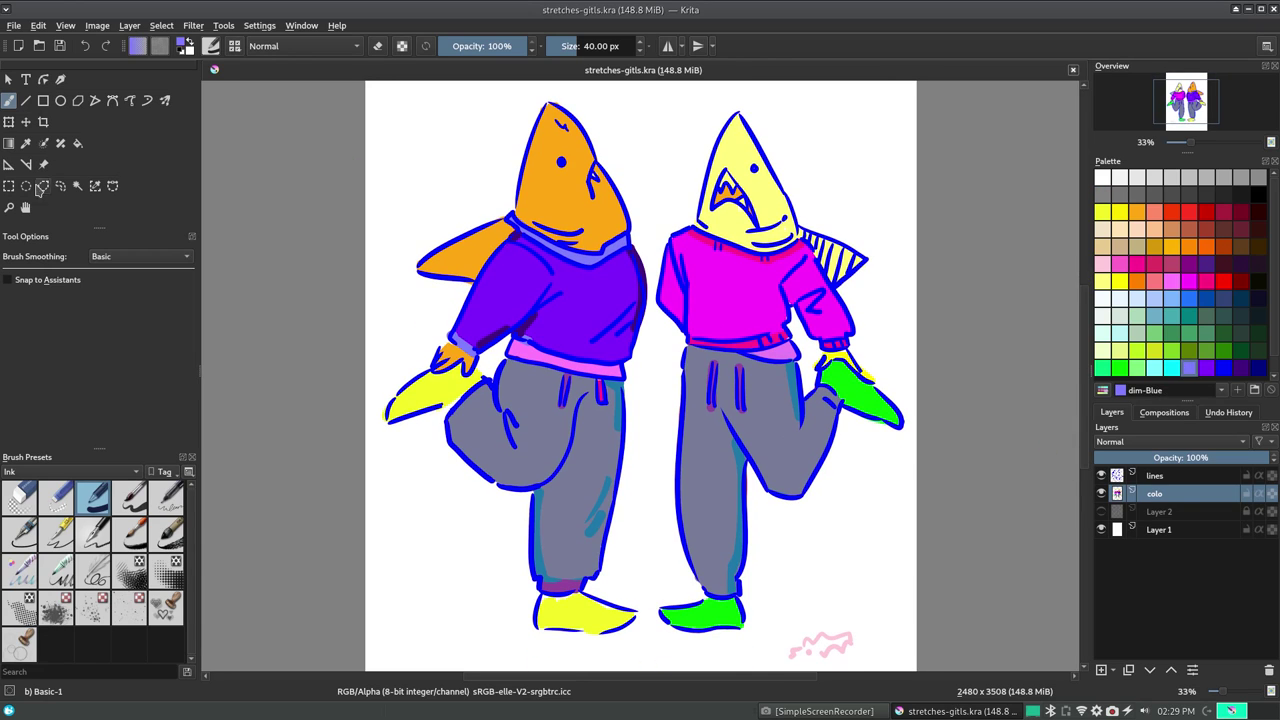
{"action": "key", "text": "f"}
{"action": "left_click", "coordinate": [640, 551]}
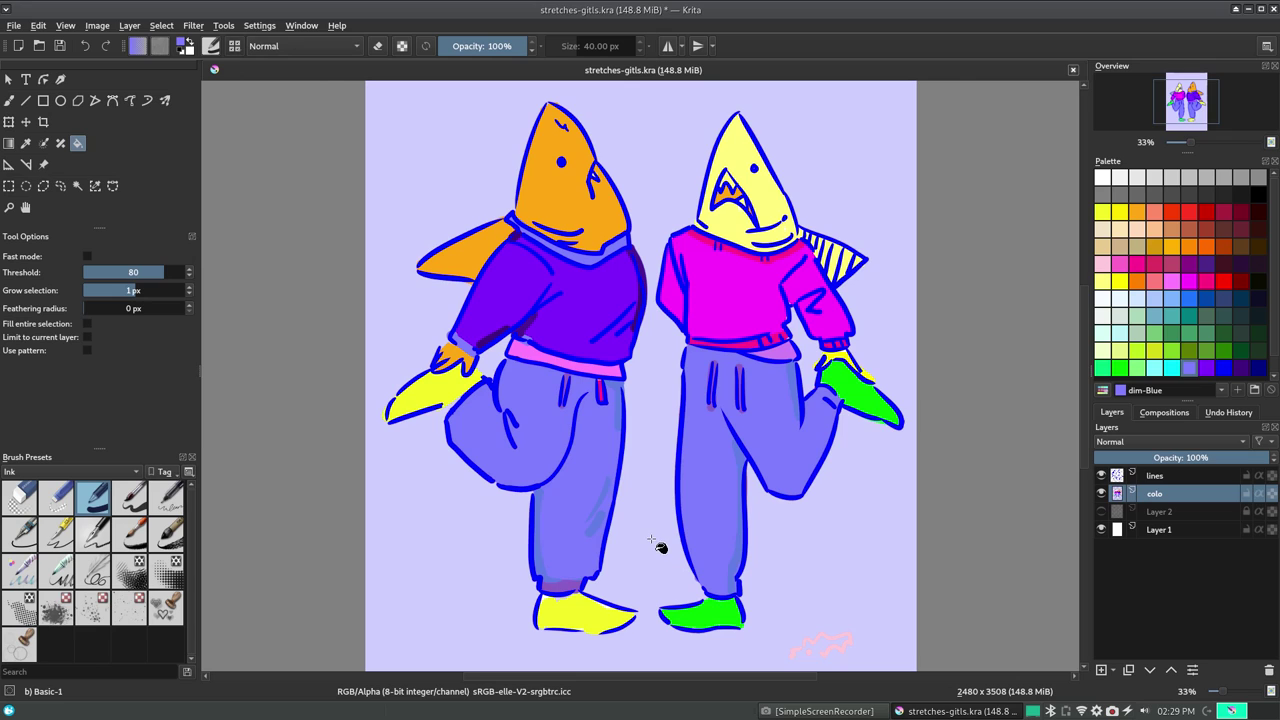
{"action": "left_click", "coordinate": [97, 25]}
{"action": "mouse_move", "coordinate": [86, 138]}
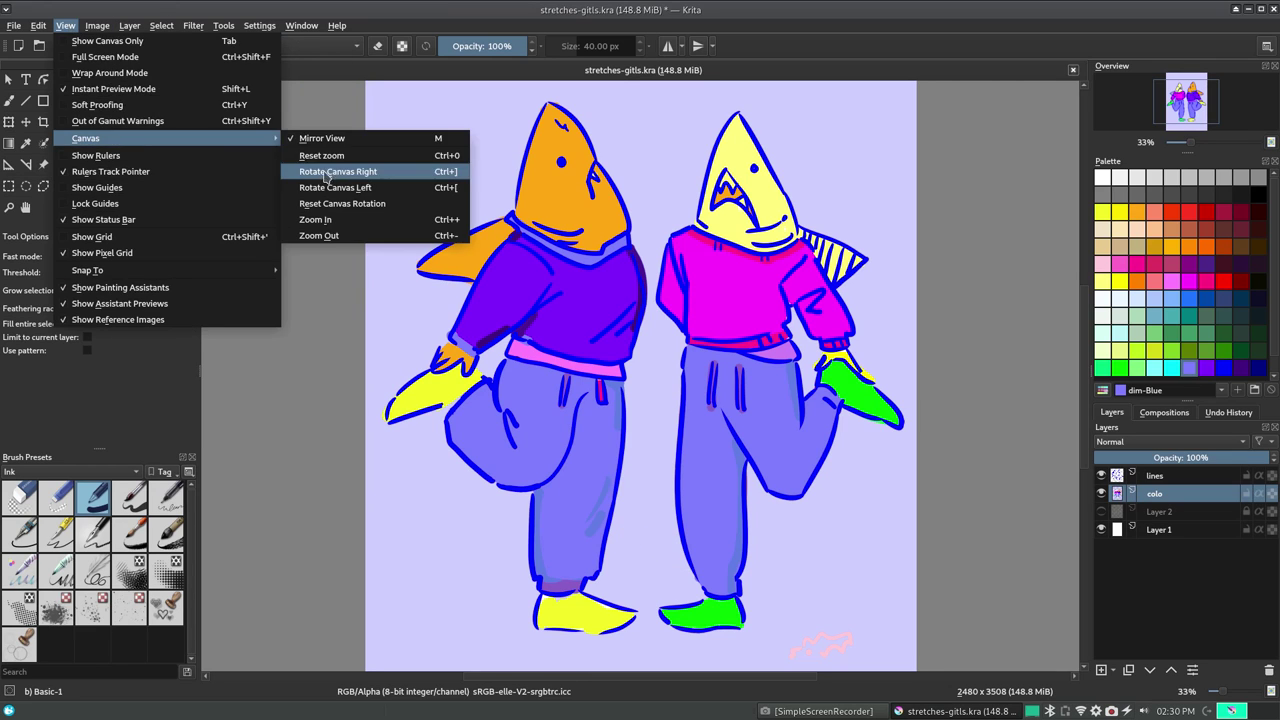
Mirror and zoom out the view, then undo the lavender and blue fills
{"action": "left_click", "coordinate": [322, 138]}
{"action": "left_click", "coordinate": [65, 25]}
{"action": "left_click", "coordinate": [318, 235]}
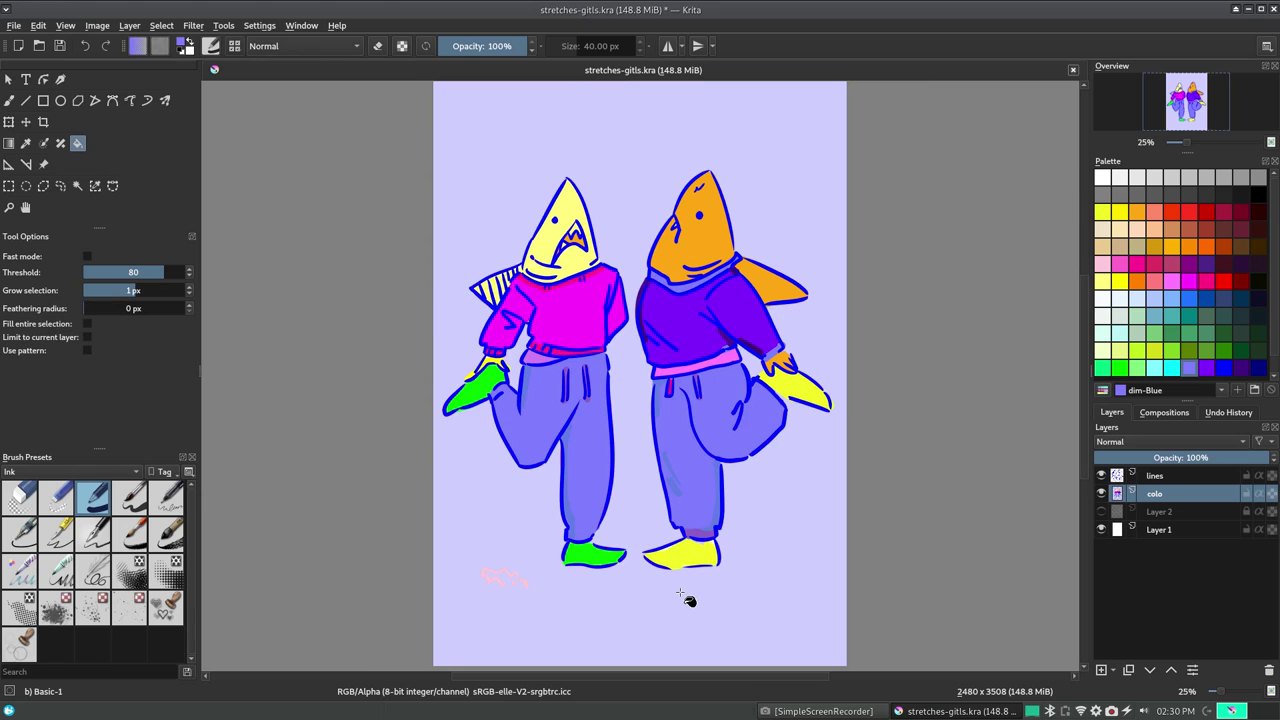
{"action": "key", "text": "ctrl+z"}
{"action": "key", "text": "ctrl+r"}
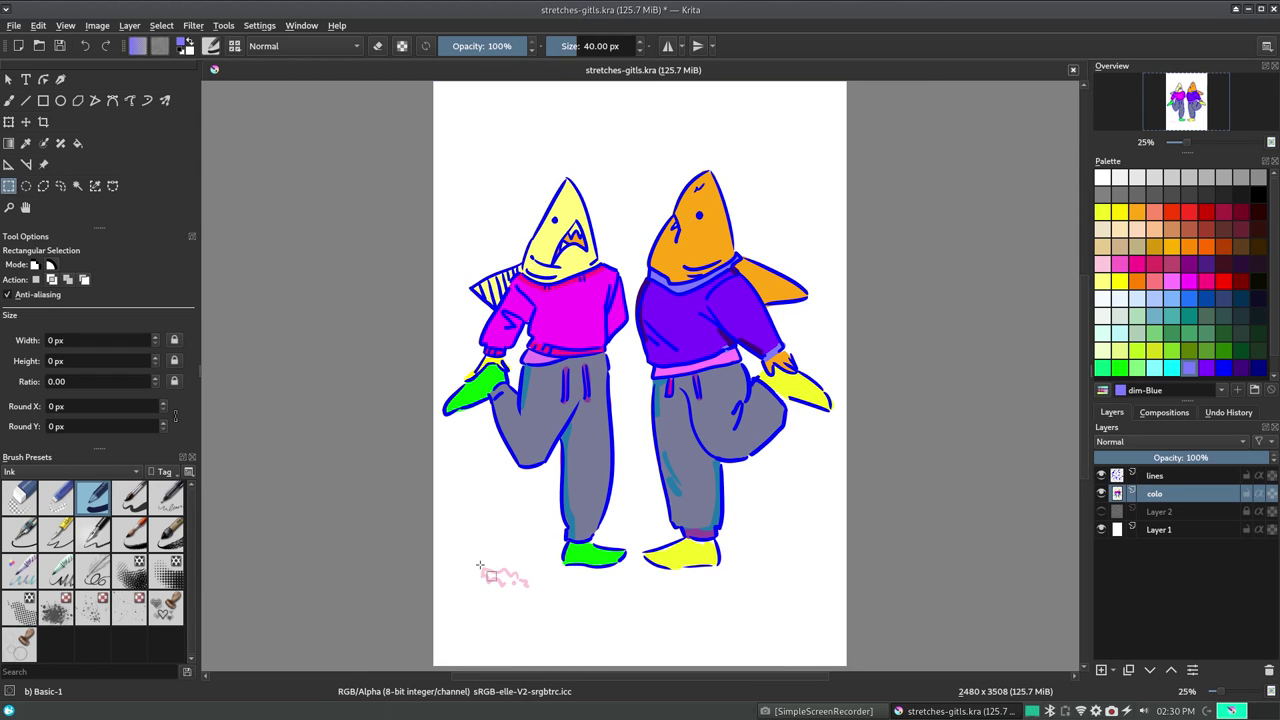
Lasso the pink squiggle, paste it as a layer, and merge it into the lines layer
{"action": "left_click_drag", "start_coordinate": [474, 563], "coordinate": [546, 545]}
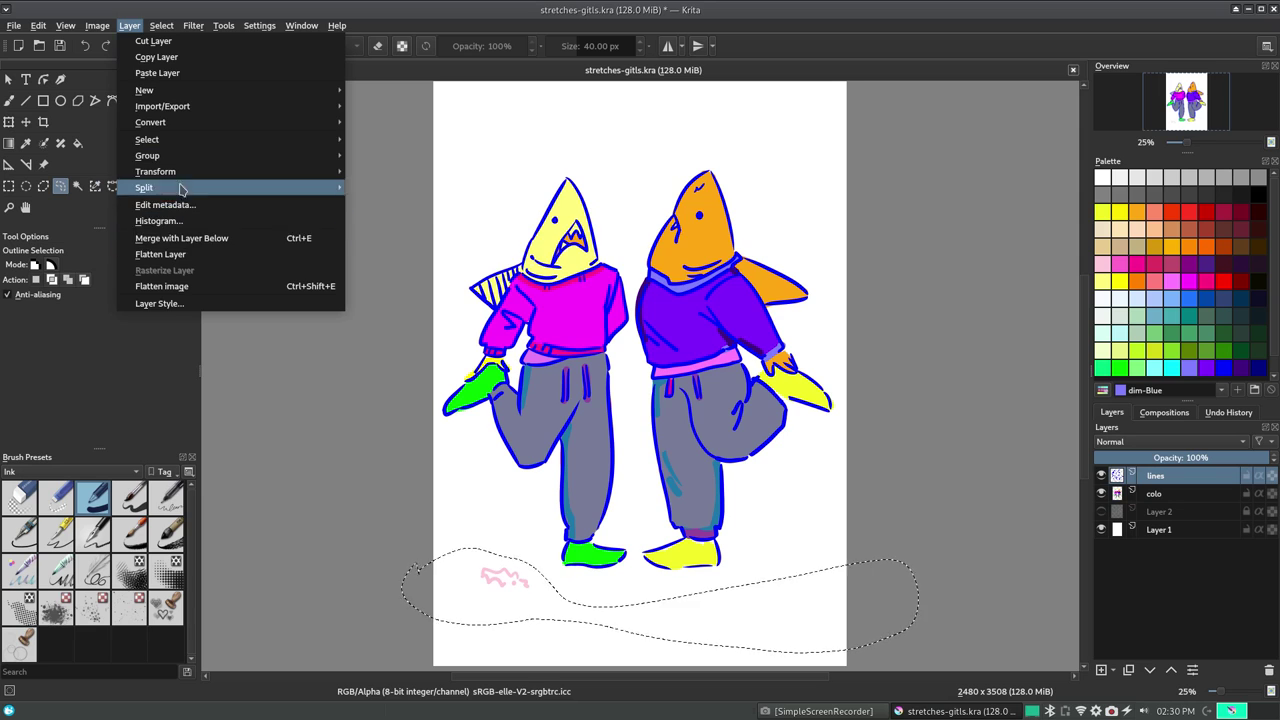
{"action": "left_click", "coordinate": [460, 166]}
{"action": "key", "text": "ctrl+z"}
{"action": "key", "text": "ctrl+z"}
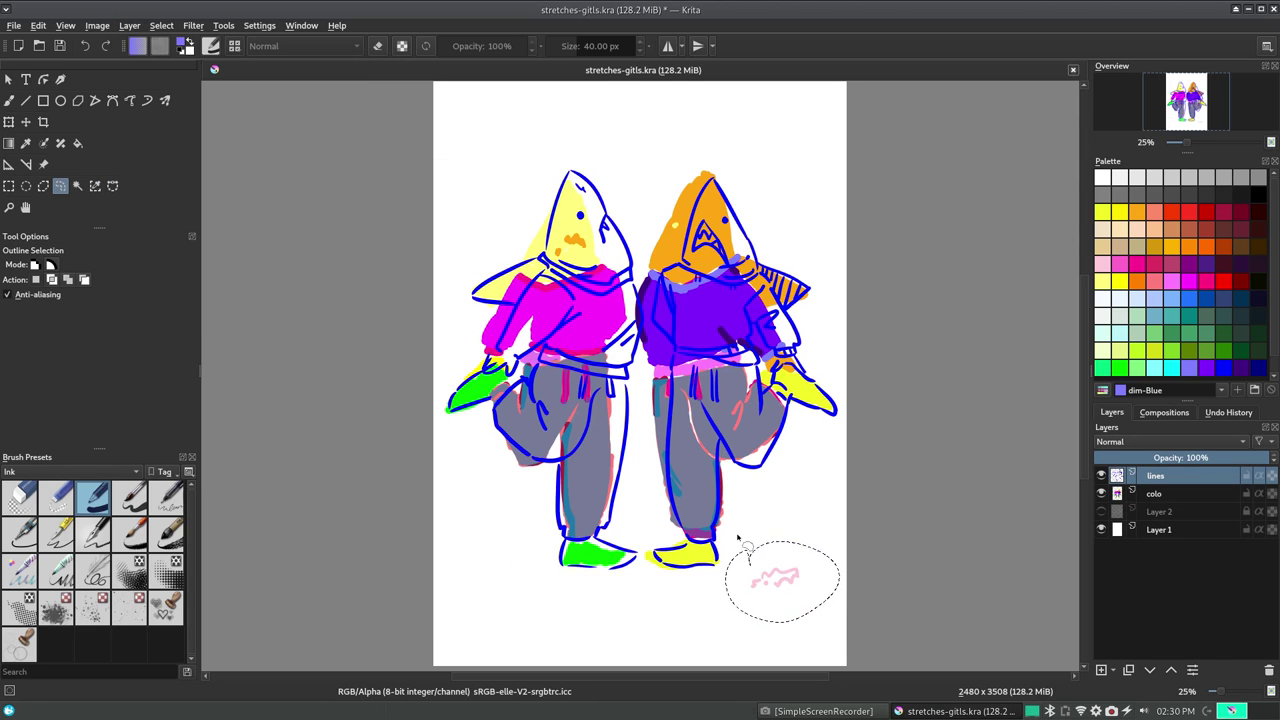
{"action": "key", "text": "ctrl+z"}
{"action": "key", "text": "ctrl+z"}
{"action": "key", "text": "ctrl+z"}
{"action": "left_click", "coordinate": [129, 25]}
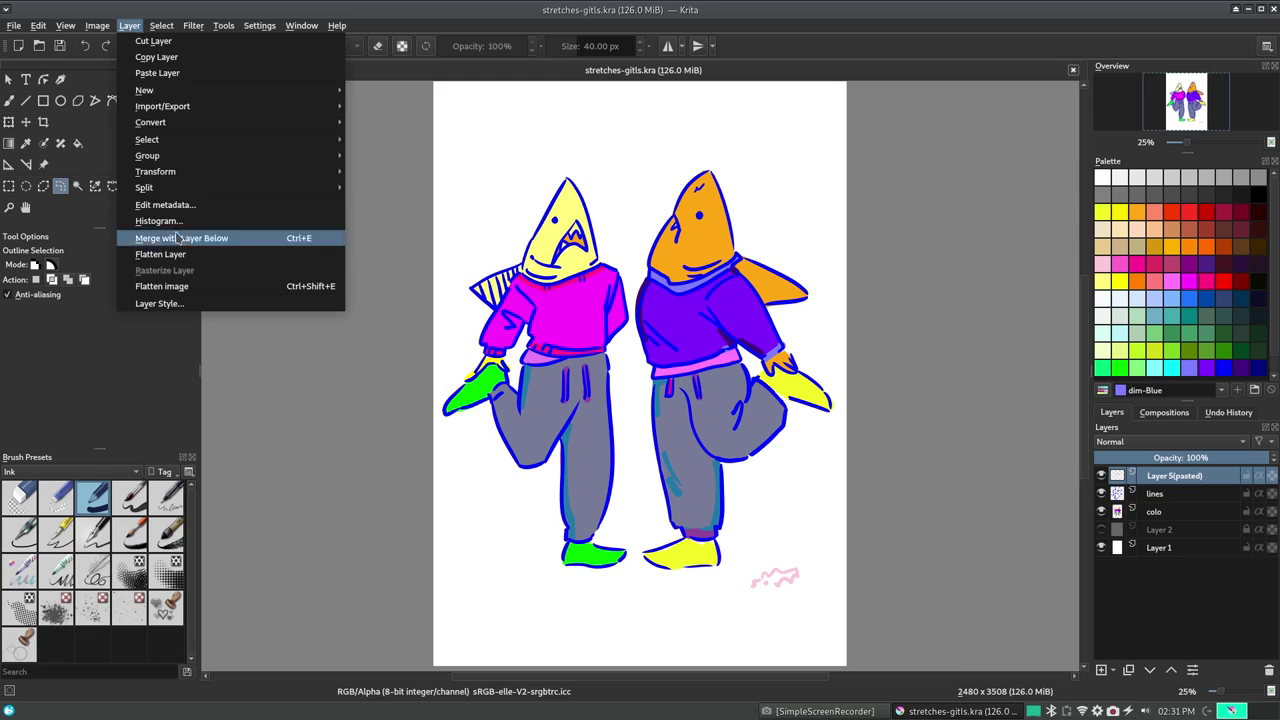
{"action": "left_click", "coordinate": [200, 237]}
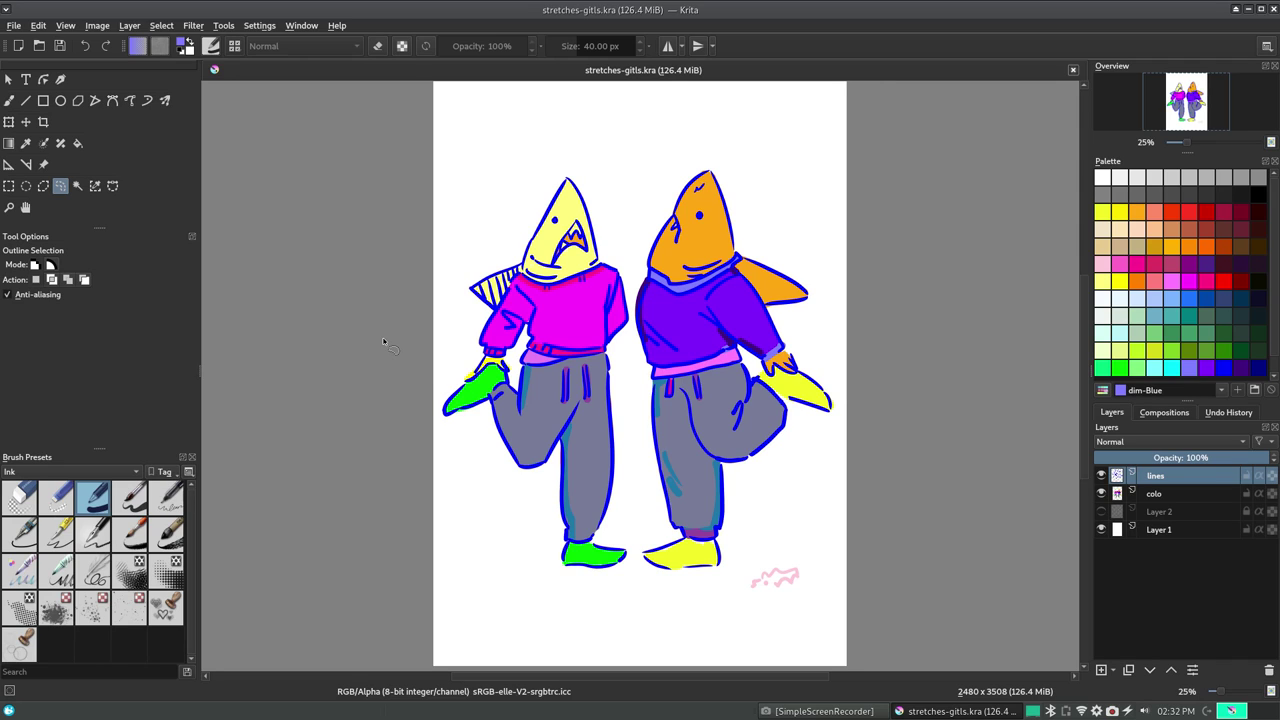
{"action": "left_click", "coordinate": [97, 25]}
{"action": "mouse_move", "coordinate": [114, 139]}
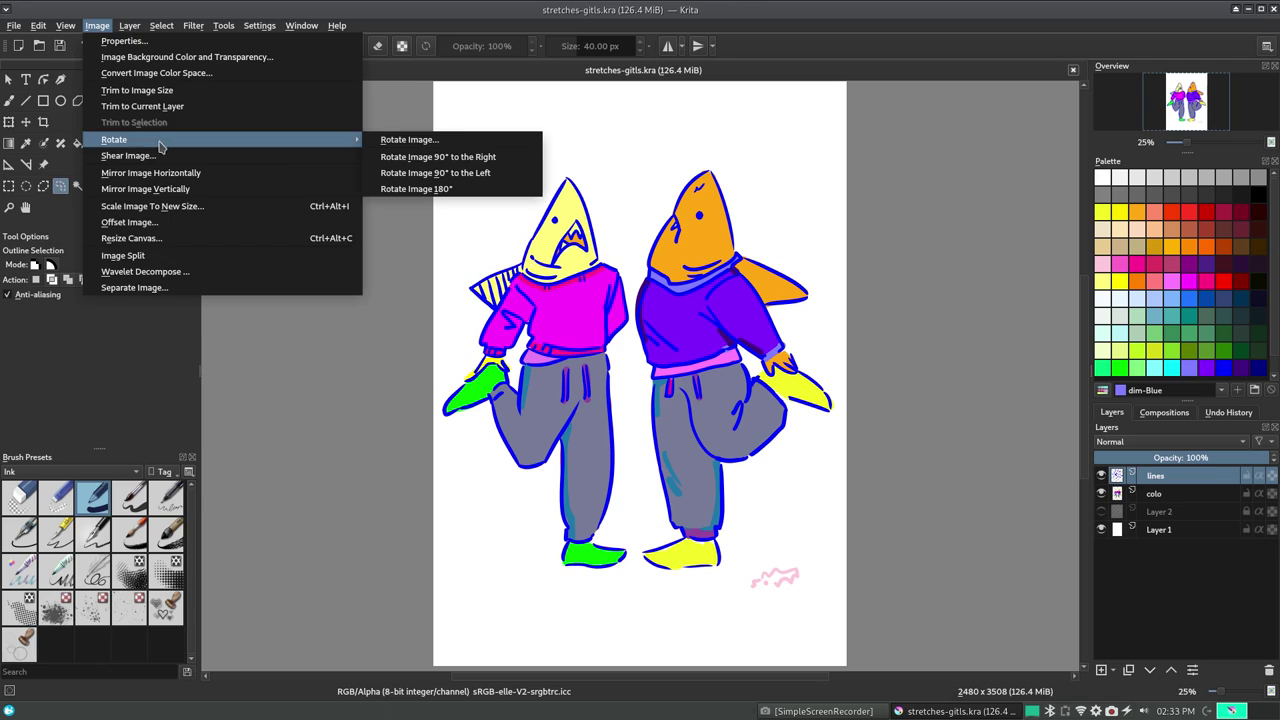
Zoom out and switch to a different ink brush, undoing a test stroke
{"action": "left_click", "coordinate": [330, 236]}
{"action": "left_click", "coordinate": [1113, 670]}
{"action": "left_click", "coordinate": [1162, 678]}
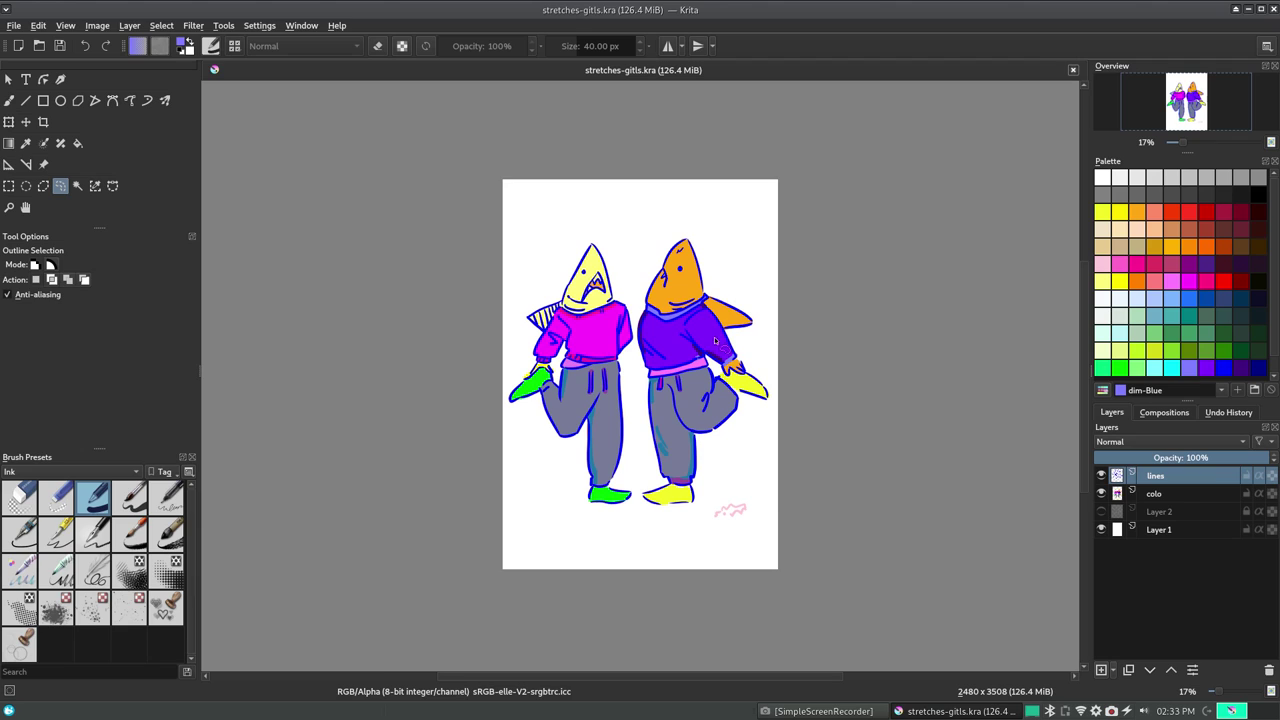
{"action": "key", "text": "b"}
{"action": "left_click", "coordinate": [130, 497]}
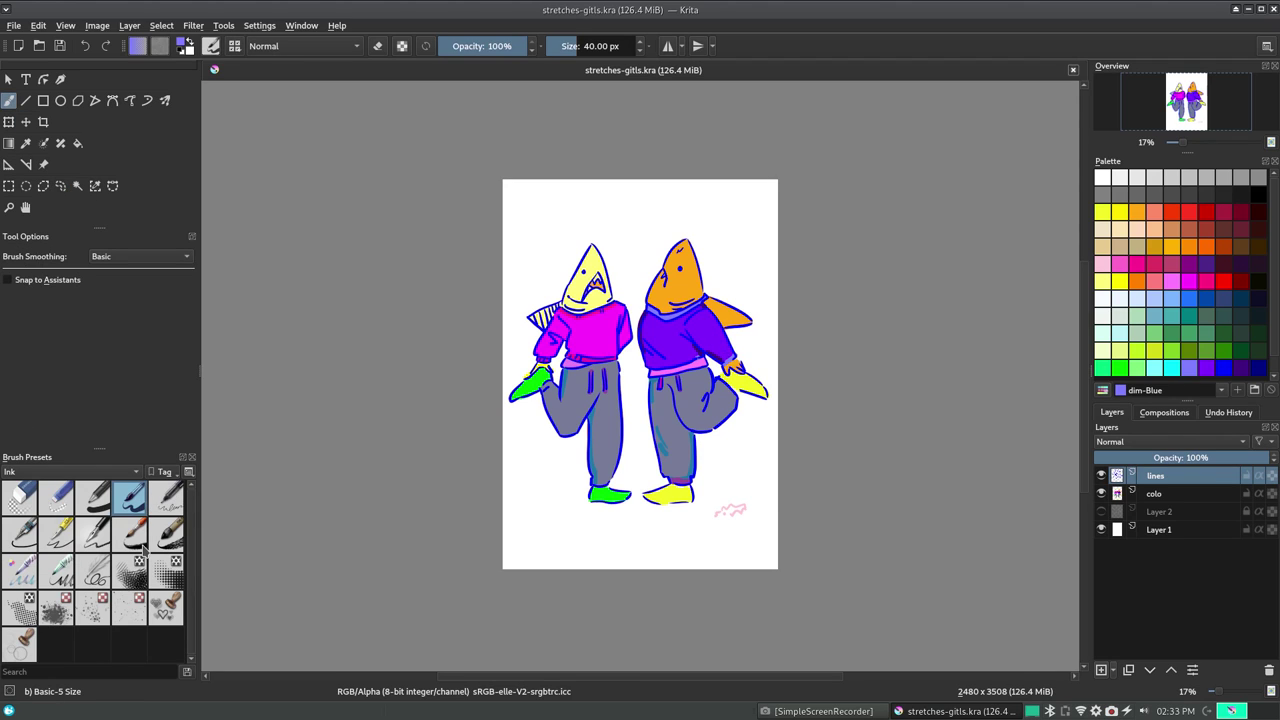
{"action": "left_click_drag", "start_coordinate": [562, 220], "coordinate": [662, 207]}
{"action": "key", "text": "ctrl+z"}
Pick Mandarin orange, zoom in on the shark heads, and make colo the current layer
{"action": "left_click", "coordinate": [1206, 245]}
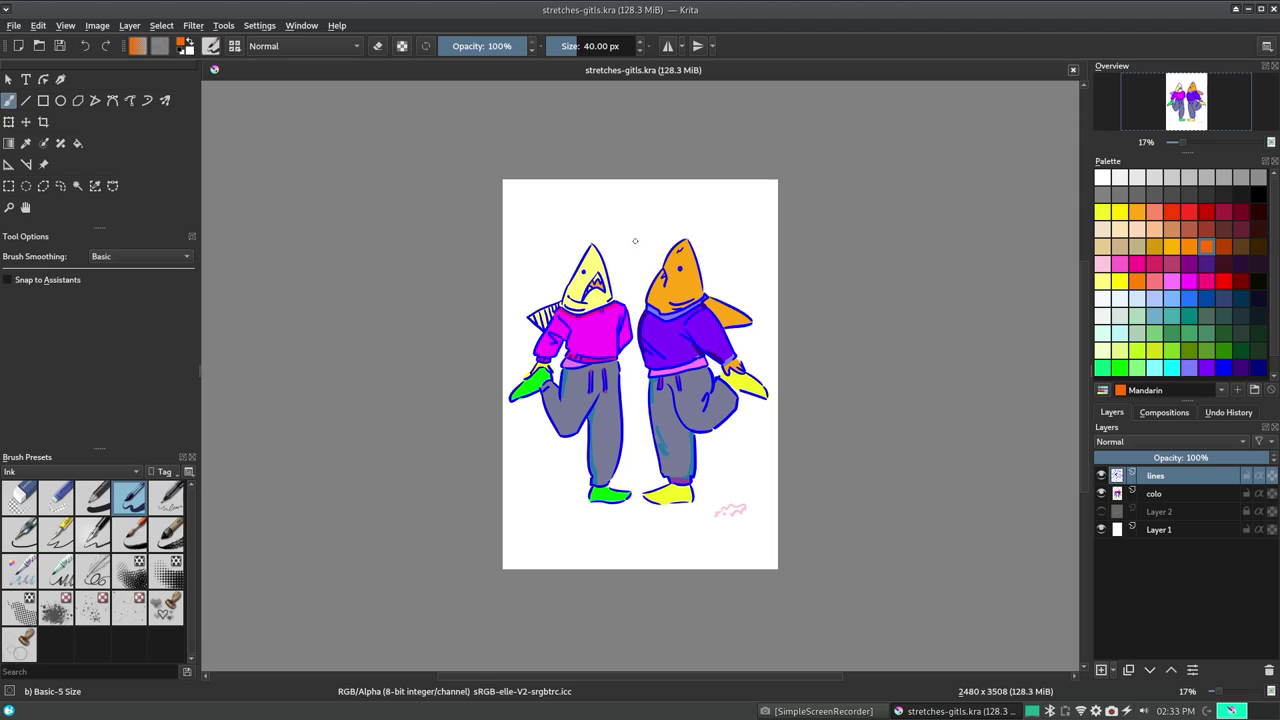
{"action": "left_click", "coordinate": [65, 25]}
{"action": "mouse_move", "coordinate": [86, 138]}
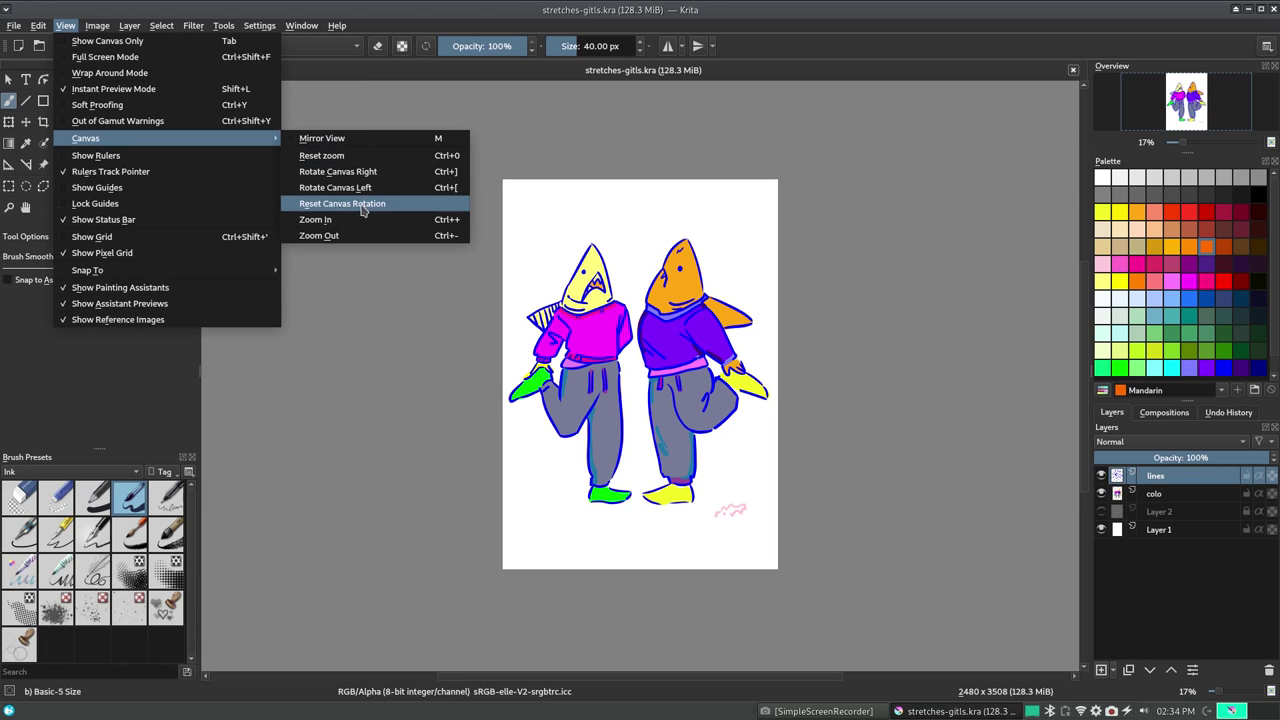
{"action": "left_click", "coordinate": [363, 219]}
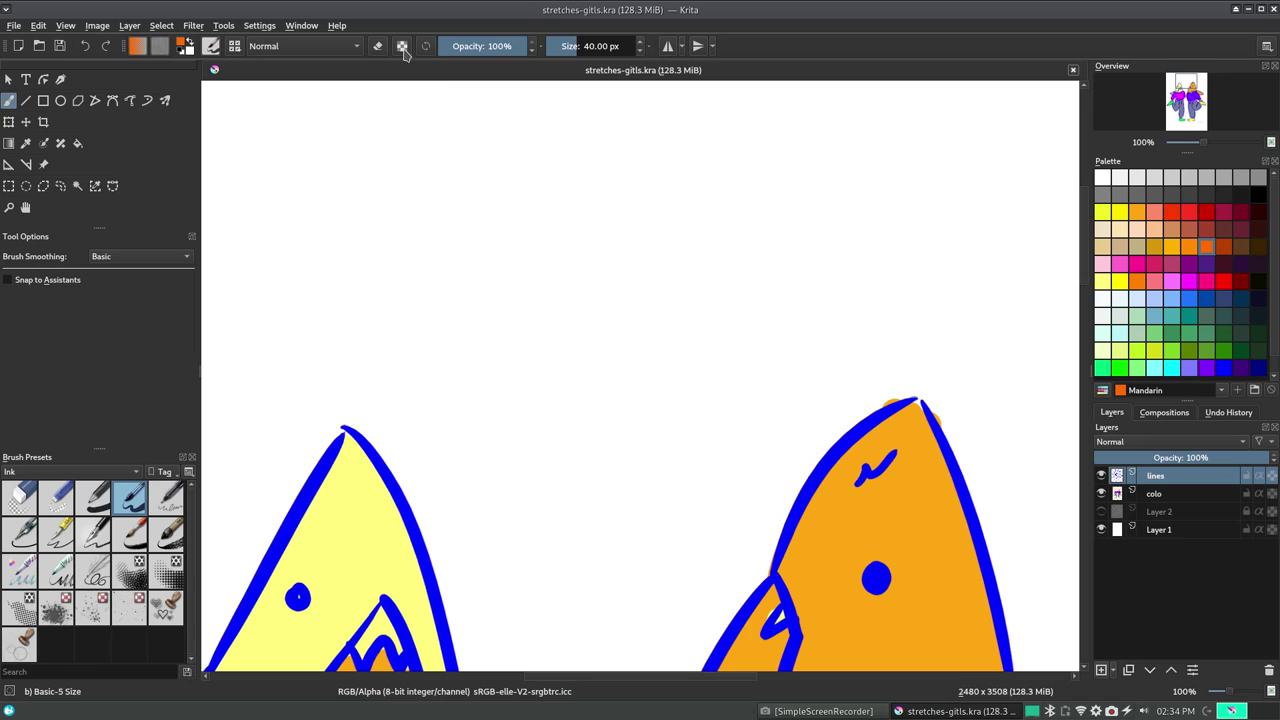
{"action": "key", "text": "Page_Down"}
Turn on the canvas grid and letter MY in orange above the sharks
{"action": "left_click_drag", "start_coordinate": [737, 677], "coordinate": [676, 689]}
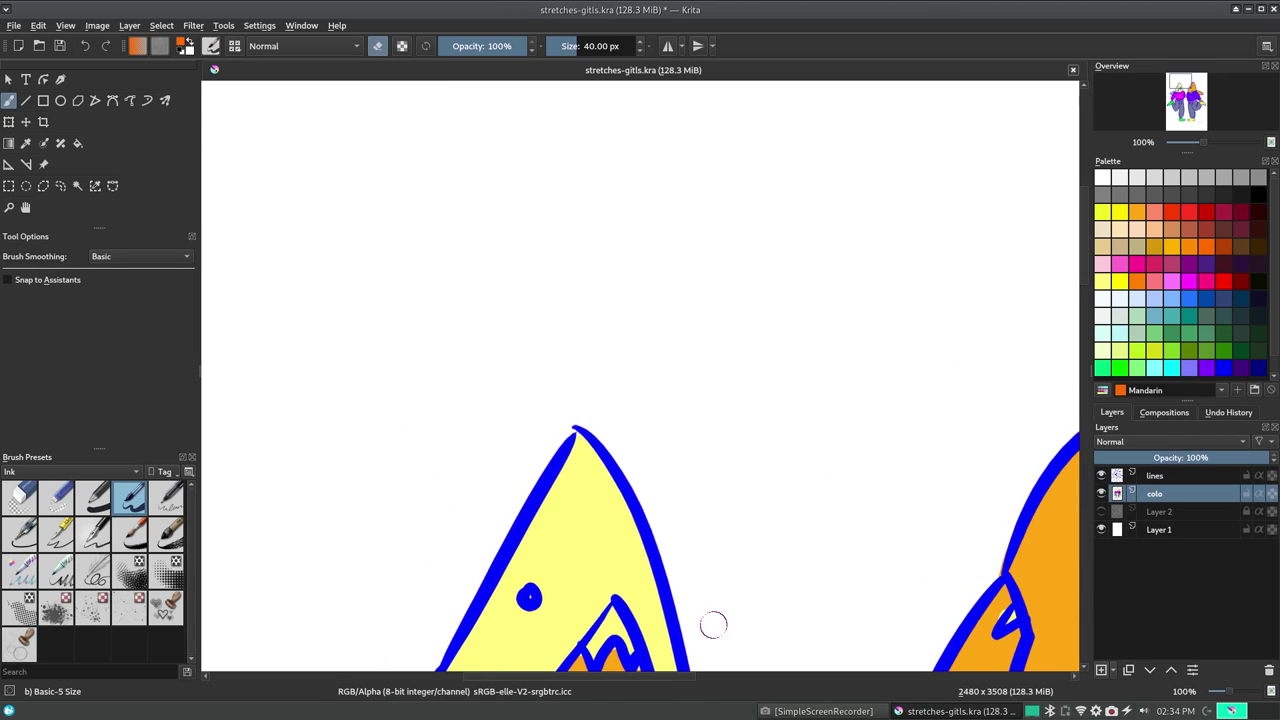
{"action": "scroll", "coordinate": [1087, 210], "scroll_direction": "up", "scroll_amount": 1}
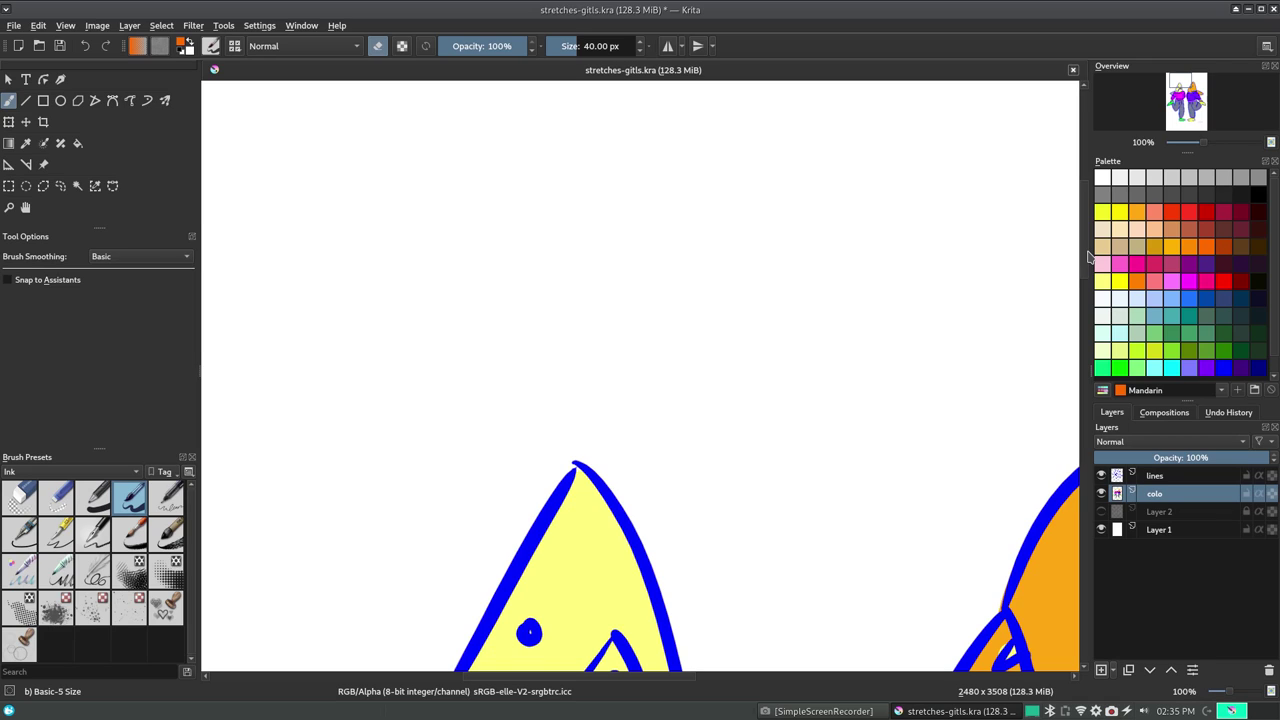
{"action": "scroll", "coordinate": [628, 683], "scroll_direction": "right", "scroll_amount": 3}
{"action": "mouse_move", "coordinate": [471, 135]}
{"action": "left_mouse_down"}
{"action": "mouse_move", "coordinate": [480, 200]}
{"action": "mouse_move", "coordinate": [549, 206]}
{"action": "left_mouse_up"}
{"action": "key", "text": "ctrl+z"}
{"action": "left_click", "coordinate": [65, 25]}
{"action": "left_click", "coordinate": [400, 190]}
{"action": "mouse_move", "coordinate": [476, 166]}
{"action": "left_mouse_down"}
{"action": "mouse_move", "coordinate": [478, 208]}
{"action": "mouse_move", "coordinate": [548, 208]}
{"action": "left_mouse_up"}
{"action": "left_click_drag", "start_coordinate": [530, 166], "coordinate": [556, 210]}
Letter KNEES after MY on the first line
{"action": "mouse_move", "coordinate": [614, 164]}
{"action": "left_mouse_down"}
{"action": "mouse_move", "coordinate": [616, 210]}
{"action": "mouse_move", "coordinate": [658, 208]}
{"action": "left_mouse_up"}
{"action": "mouse_move", "coordinate": [678, 170]}
{"action": "left_mouse_down"}
{"action": "mouse_move", "coordinate": [678, 208]}
{"action": "mouse_move", "coordinate": [712, 208]}
{"action": "left_mouse_up"}
{"action": "mouse_move", "coordinate": [716, 166]}
{"action": "left_mouse_down"}
{"action": "mouse_move", "coordinate": [716, 208]}
{"action": "mouse_move", "coordinate": [742, 210]}
{"action": "left_mouse_up"}
{"action": "left_click_drag", "start_coordinate": [744, 166], "coordinate": [770, 208]}
{"action": "mouse_move", "coordinate": [812, 166]}
{"action": "left_mouse_down"}
{"action": "mouse_move", "coordinate": [790, 208]}
{"action": "mouse_move", "coordinate": [874, 190]}
{"action": "mouse_move", "coordinate": [832, 208]}
{"action": "left_mouse_up"}
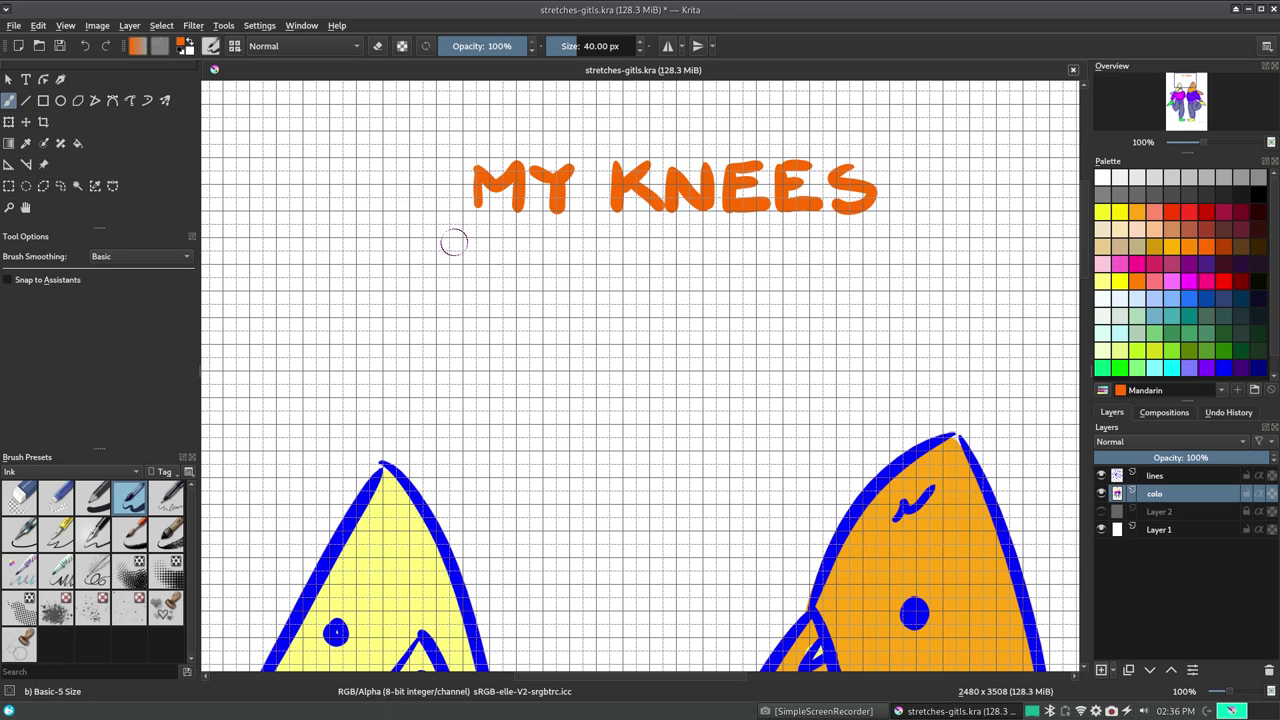
Letter JUST CRACKED on the second line, redoing misplaced letters
{"action": "mouse_move", "coordinate": [455, 262]}
{"action": "left_mouse_down"}
{"action": "mouse_move", "coordinate": [424, 262]}
{"action": "mouse_move", "coordinate": [506, 280]}
{"action": "left_mouse_up"}
{"action": "left_click_drag", "start_coordinate": [540, 242], "coordinate": [512, 276]}
{"action": "key", "text": "ctrl+z"}
{"action": "key", "text": "ctrl+z"}
{"action": "key", "text": "ctrl+z"}
{"action": "left_click_drag", "start_coordinate": [446, 234], "coordinate": [424, 262]}
{"action": "left_click_drag", "start_coordinate": [466, 240], "coordinate": [498, 276]}
{"action": "key", "text": "ctrl+z"}
{"action": "key", "text": "ctrl+z"}
{"action": "key", "text": "ctrl+z"}
{"action": "left_click_drag", "start_coordinate": [592, 45], "coordinate": [584, 45]}
{"action": "mouse_move", "coordinate": [446, 242]}
{"action": "left_mouse_down"}
{"action": "mouse_move", "coordinate": [442, 268]}
{"action": "mouse_move", "coordinate": [514, 252]}
{"action": "mouse_move", "coordinate": [530, 276]}
{"action": "mouse_move", "coordinate": [586, 280]}
{"action": "mouse_move", "coordinate": [610, 244]}
{"action": "left_mouse_up"}
{"action": "mouse_move", "coordinate": [684, 244]}
{"action": "left_mouse_down"}
{"action": "mouse_move", "coordinate": [686, 278]}
{"action": "mouse_move", "coordinate": [716, 276]}
{"action": "left_mouse_up"}
{"action": "left_click_drag", "start_coordinate": [800, 244], "coordinate": [802, 278]}
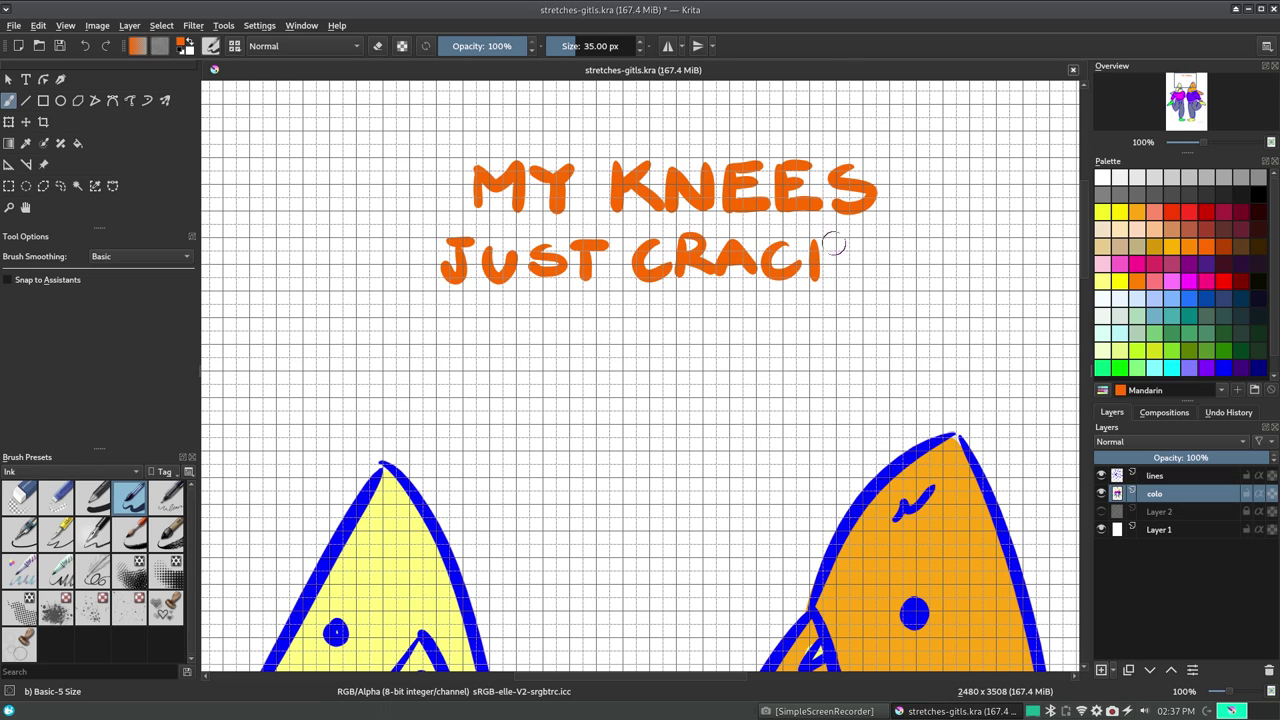
{"action": "left_click_drag", "start_coordinate": [870, 234], "coordinate": [872, 280]}
{"action": "mouse_move", "coordinate": [904, 244]}
{"action": "left_mouse_down"}
{"action": "mouse_move", "coordinate": [900, 278]}
{"action": "mouse_move", "coordinate": [912, 278]}
{"action": "left_mouse_up"}
Letter LIKE A STACK on the third line
{"action": "left_click_drag", "start_coordinate": [462, 308], "coordinate": [482, 344]}
{"action": "mouse_move", "coordinate": [496, 308]}
{"action": "left_mouse_down"}
{"action": "mouse_move", "coordinate": [496, 344]}
{"action": "mouse_move", "coordinate": [548, 346]}
{"action": "left_mouse_up"}
{"action": "mouse_move", "coordinate": [576, 308]}
{"action": "left_mouse_down"}
{"action": "mouse_move", "coordinate": [592, 344]}
{"action": "mouse_move", "coordinate": [666, 344]}
{"action": "left_mouse_up"}
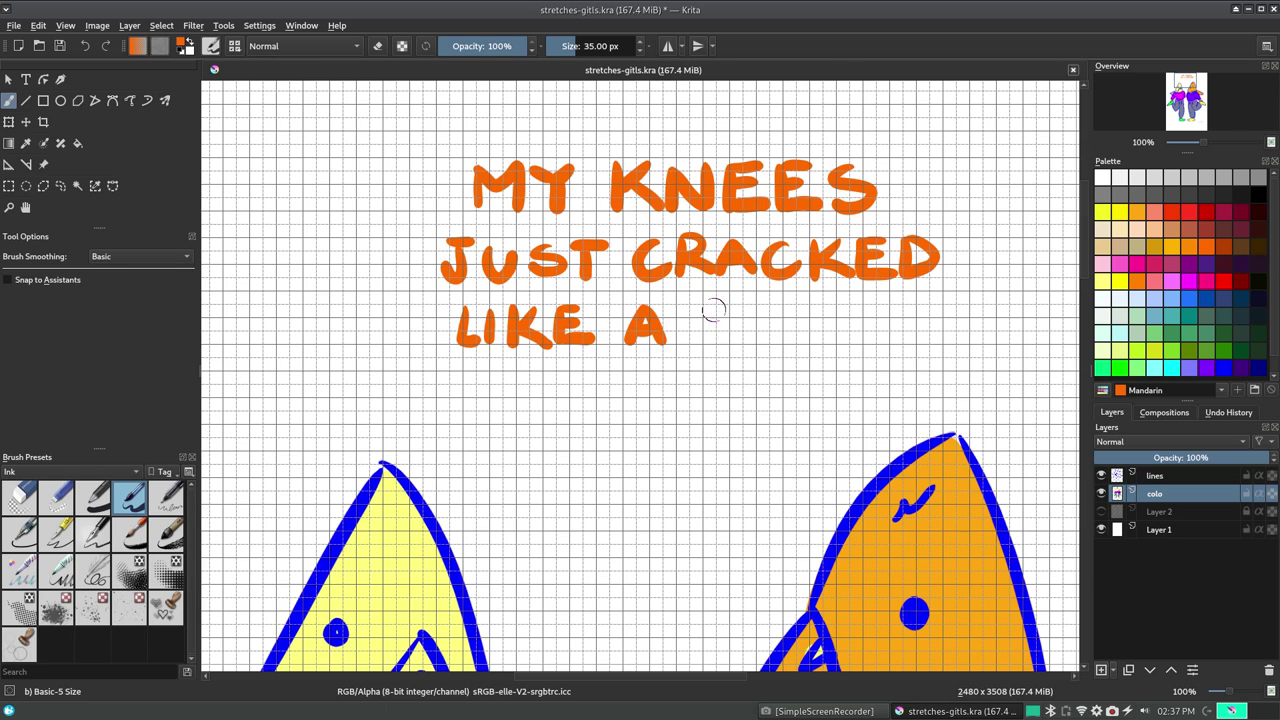
{"action": "left_click_drag", "start_coordinate": [738, 308], "coordinate": [704, 340]}
{"action": "mouse_move", "coordinate": [746, 306]}
{"action": "left_mouse_down"}
{"action": "mouse_move", "coordinate": [784, 304]}
{"action": "mouse_move", "coordinate": [832, 344]}
{"action": "left_mouse_up"}
{"action": "left_click_drag", "start_coordinate": [868, 308], "coordinate": [866, 342]}
{"action": "left_click_drag", "start_coordinate": [878, 304], "coordinate": [902, 342]}
{"action": "mouse_move", "coordinate": [468, 374]}
{"action": "left_mouse_down"}
{"action": "mouse_move", "coordinate": [508, 366]}
{"action": "mouse_move", "coordinate": [545, 404]}
{"action": "left_mouse_up"}
Letter OF CHIPS! on the last line and save the drawing
{"action": "mouse_move", "coordinate": [648, 372]}
{"action": "left_mouse_down"}
{"action": "mouse_move", "coordinate": [648, 398]}
{"action": "mouse_move", "coordinate": [664, 402]}
{"action": "left_mouse_up"}
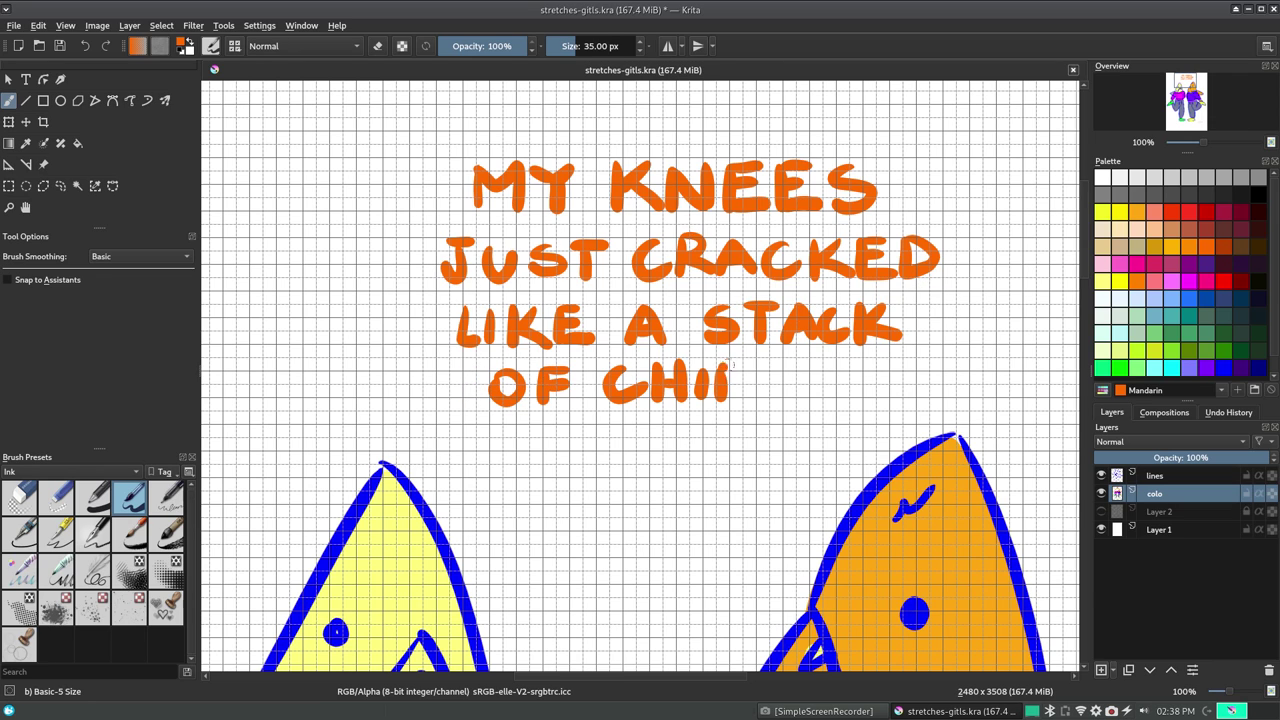
{"action": "left_click_drag", "start_coordinate": [792, 366], "coordinate": [762, 396]}
{"action": "left_click_drag", "start_coordinate": [818, 354], "coordinate": [818, 382]}
{"action": "left_click", "coordinate": [818, 399]}
{"action": "key", "text": "ctrl+s"}
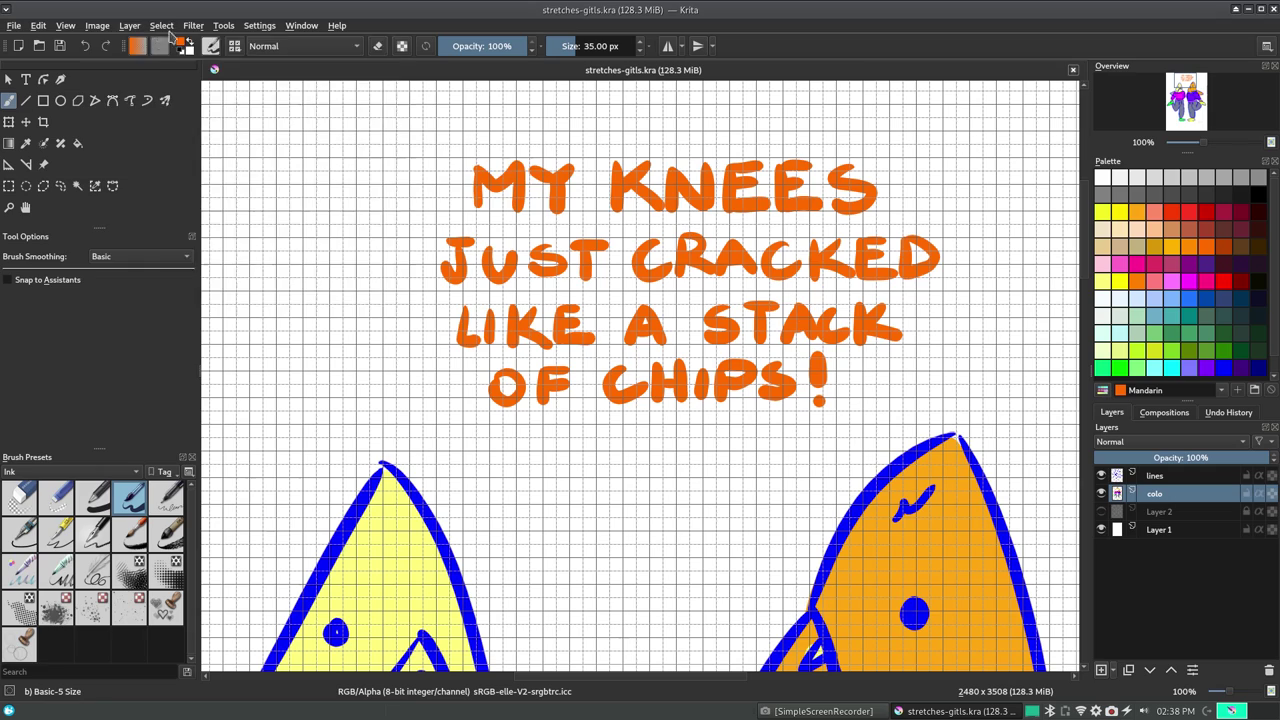
Zoom out to show the whole caption and both sharks
{"action": "left_click", "coordinate": [97, 25]}
{"action": "key", "text": "Left"}
{"action": "key", "text": "Right"}
{"action": "key", "text": "Down"}
{"action": "key", "text": "Down"}
{"action": "key", "text": "Down"}
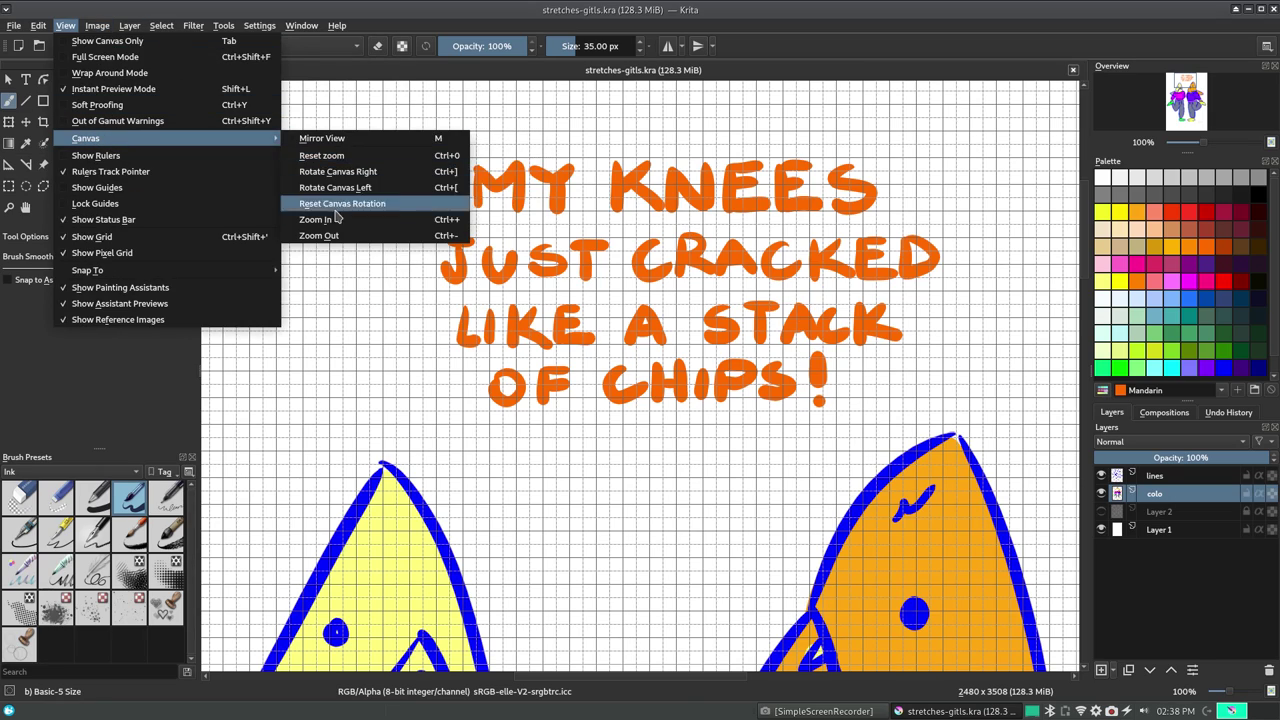
{"action": "key", "text": "Return"}
{"action": "key", "text": "Escape"}
{"action": "scroll", "coordinate": [573, 263], "scroll_direction": "down", "scroll_amount": 2}
{"action": "scroll", "coordinate": [573, 263], "scroll_direction": "up", "scroll_amount": 1}
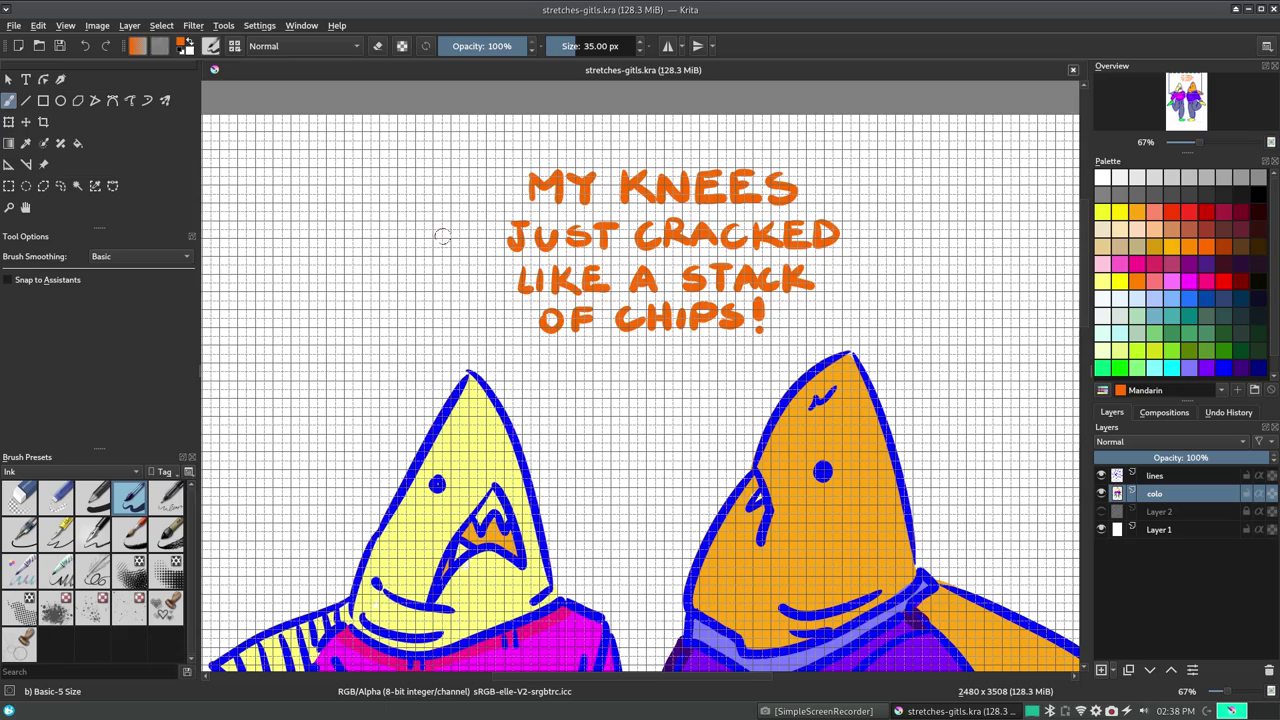
Ellipse-select the chips caption and move it up-left above the yellow shark
{"action": "left_click", "coordinate": [26, 186]}
{"action": "left_click_drag", "start_coordinate": [472, 126], "coordinate": [880, 370]}
{"action": "key", "text": "t"}
{"action": "left_click_drag", "start_coordinate": [660, 250], "coordinate": [370, 225]}
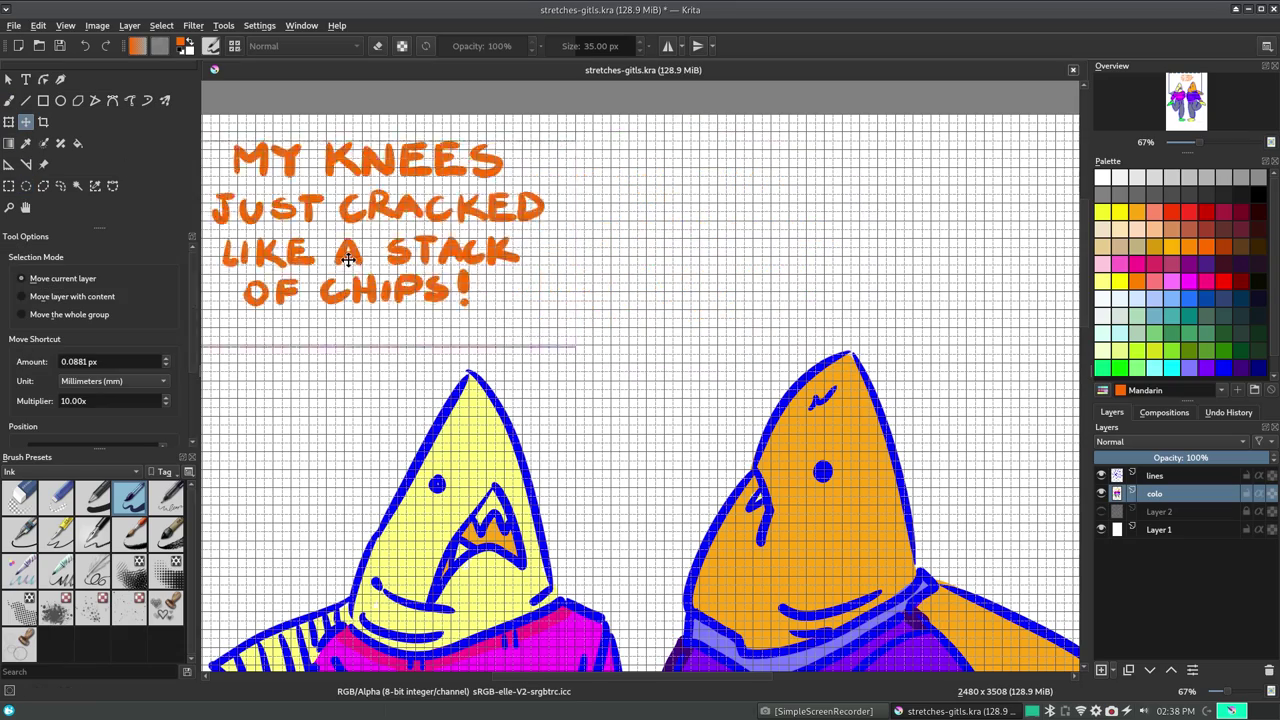
{"action": "scroll", "coordinate": [522, 251], "scroll_direction": "left", "scroll_amount": 3}
{"action": "left_click_drag", "start_coordinate": [522, 251], "coordinate": [501, 273]}
{"action": "left_click", "coordinate": [9, 100]}
{"action": "key", "text": "ctrl+shift+a"}
{"action": "scroll", "coordinate": [578, 530], "scroll_direction": "right", "scroll_amount": 5}
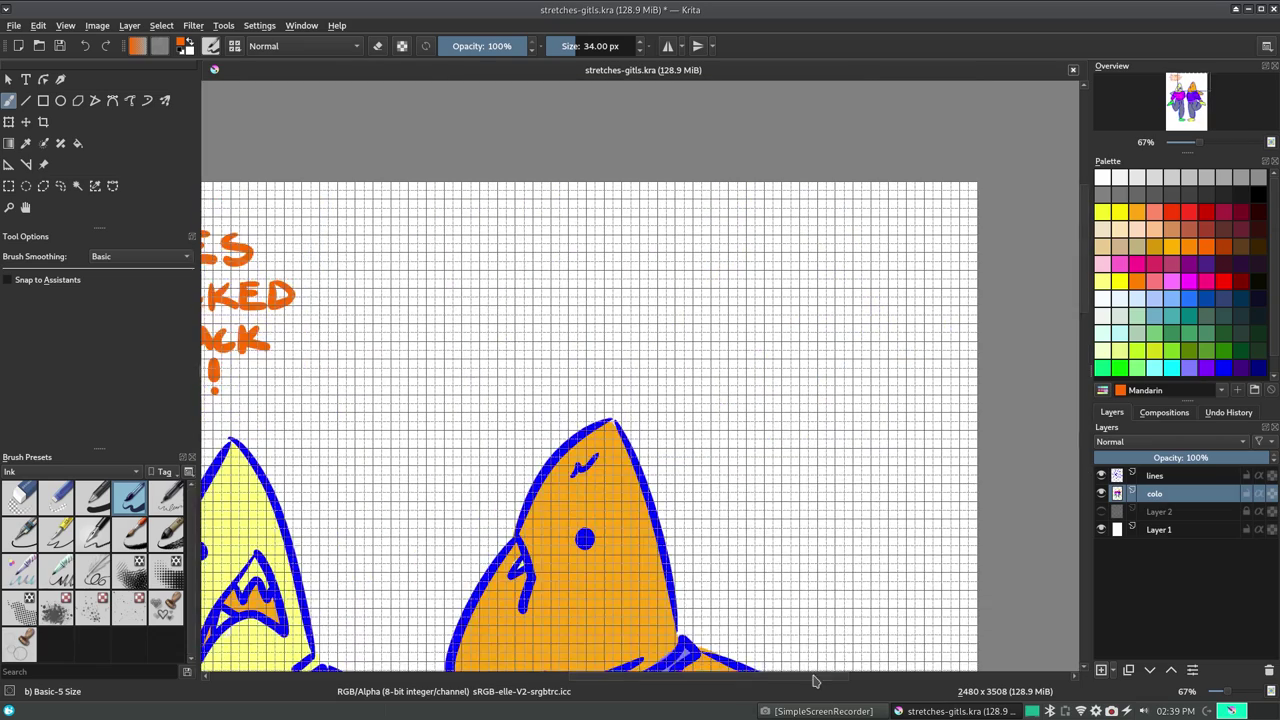
Recolour the caption lettering yellow by filling a rectangle over it
{"action": "left_click", "coordinate": [1120, 213]}
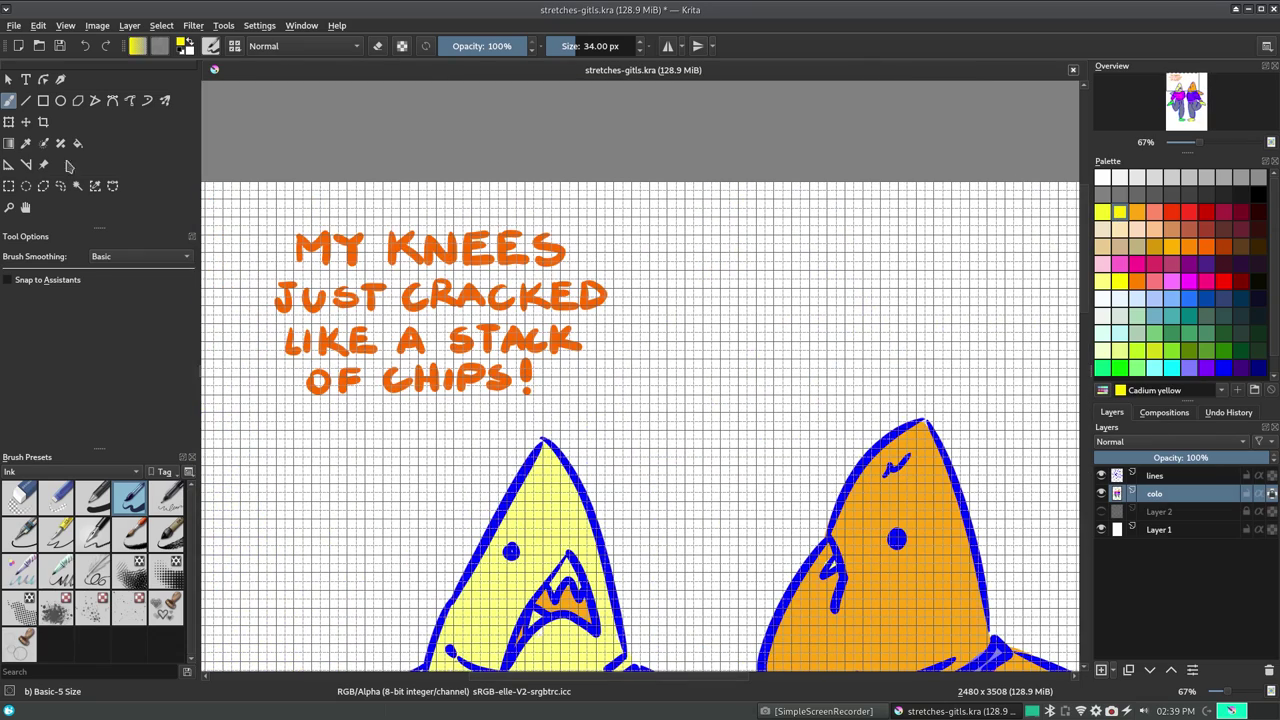
{"action": "left_click", "coordinate": [43, 100]}
{"action": "left_click_drag", "start_coordinate": [238, 228], "coordinate": [632, 432]}
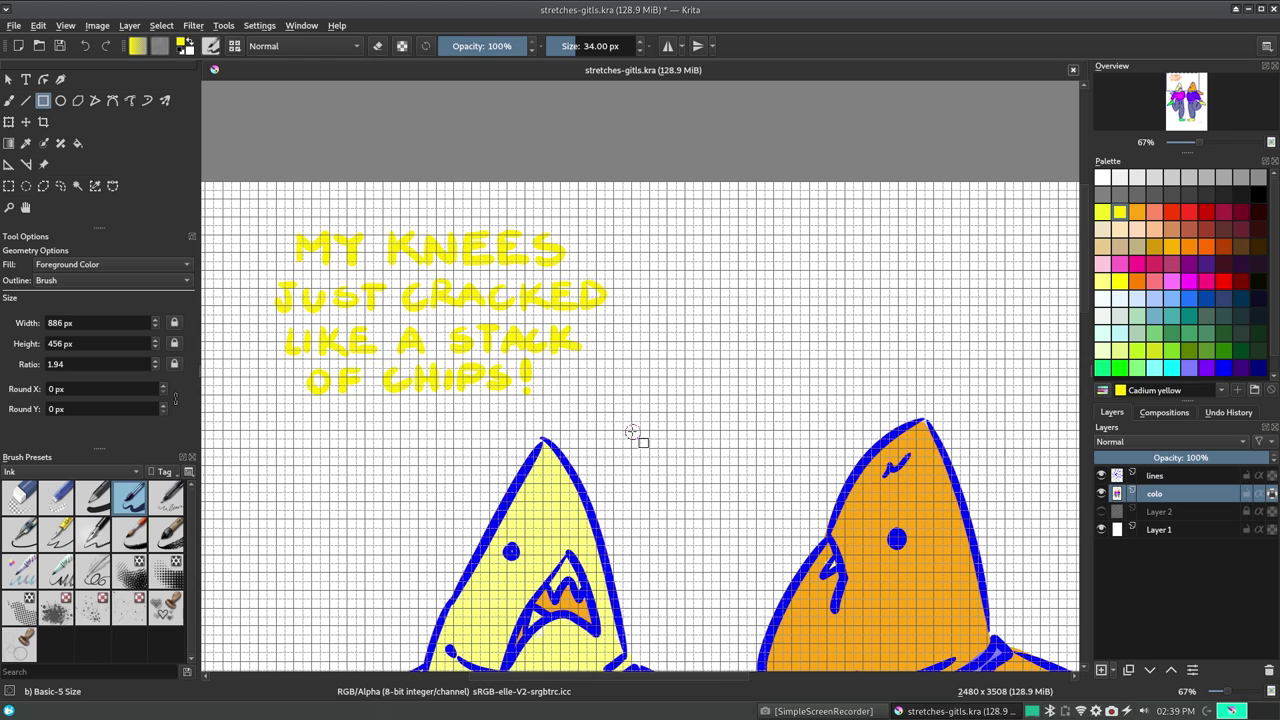
{"action": "scroll", "coordinate": [716, 680], "scroll_direction": "right", "scroll_amount": 5}
{"action": "left_click", "coordinate": [1137, 212]}
{"action": "key", "text": "b"}
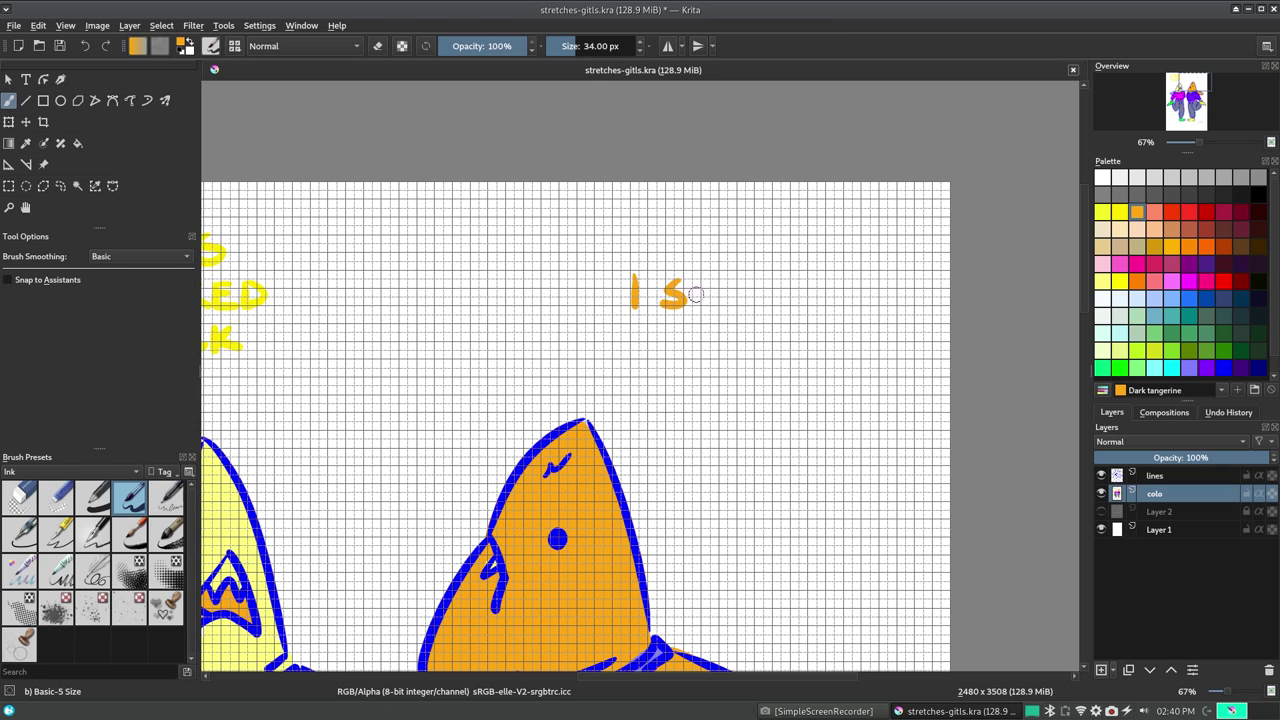
Undo a false start, then letter THOSE ARE in orange on the reply's first line
{"action": "left_click_drag", "start_coordinate": [689, 306], "coordinate": [716, 305]}
{"action": "left_click_drag", "start_coordinate": [720, 281], "coordinate": [760, 280]}
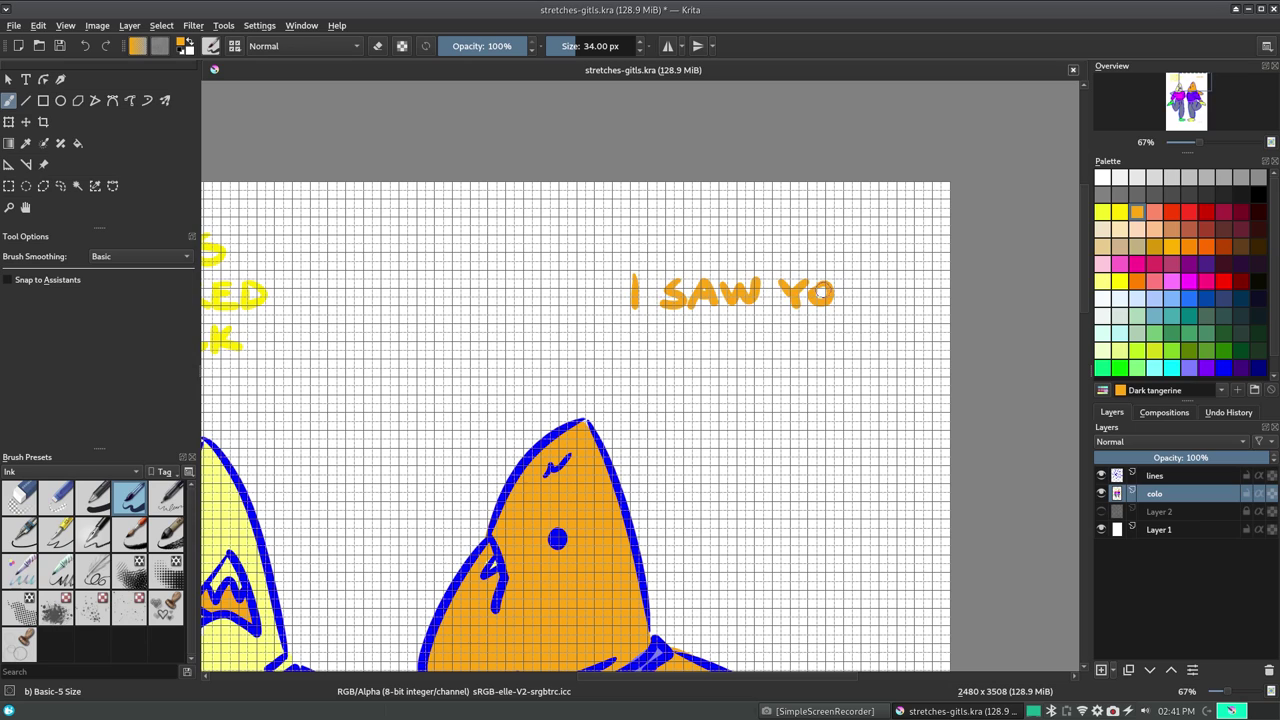
{"action": "key", "text": "ctrl+z"}
{"action": "key", "text": "ctrl+z"}
{"action": "key", "text": "ctrl+z"}
{"action": "mouse_move", "coordinate": [600, 237]}
{"action": "left_mouse_down"}
{"action": "mouse_move", "coordinate": [624, 237]}
{"action": "mouse_move", "coordinate": [630, 265]}
{"action": "left_mouse_up"}
{"action": "left_click_drag", "start_coordinate": [666, 238], "coordinate": [682, 262]}
{"action": "mouse_move", "coordinate": [768, 238]}
{"action": "left_mouse_down"}
{"action": "mouse_move", "coordinate": [756, 262]}
{"action": "mouse_move", "coordinate": [782, 262]}
{"action": "left_mouse_up"}
{"action": "left_click_drag", "start_coordinate": [762, 252], "coordinate": [778, 252]}
{"action": "left_click_drag", "start_coordinate": [792, 262], "coordinate": [792, 240]}
{"action": "left_click_drag", "start_coordinate": [794, 240], "coordinate": [810, 262]}
{"action": "left_click_drag", "start_coordinate": [820, 240], "coordinate": [820, 262]}
Letter CHIPS on the second line and save the drawing
{"action": "left_click_drag", "start_coordinate": [584, 280], "coordinate": [584, 304]}
{"action": "left_click_drag", "start_coordinate": [597, 280], "coordinate": [597, 305]}
{"action": "mouse_move", "coordinate": [613, 279]}
{"action": "left_mouse_down"}
{"action": "mouse_move", "coordinate": [613, 305]}
{"action": "mouse_move", "coordinate": [626, 305]}
{"action": "left_mouse_up"}
{"action": "left_click_drag", "start_coordinate": [643, 305], "coordinate": [645, 292]}
{"action": "left_click_drag", "start_coordinate": [686, 281], "coordinate": [666, 304]}
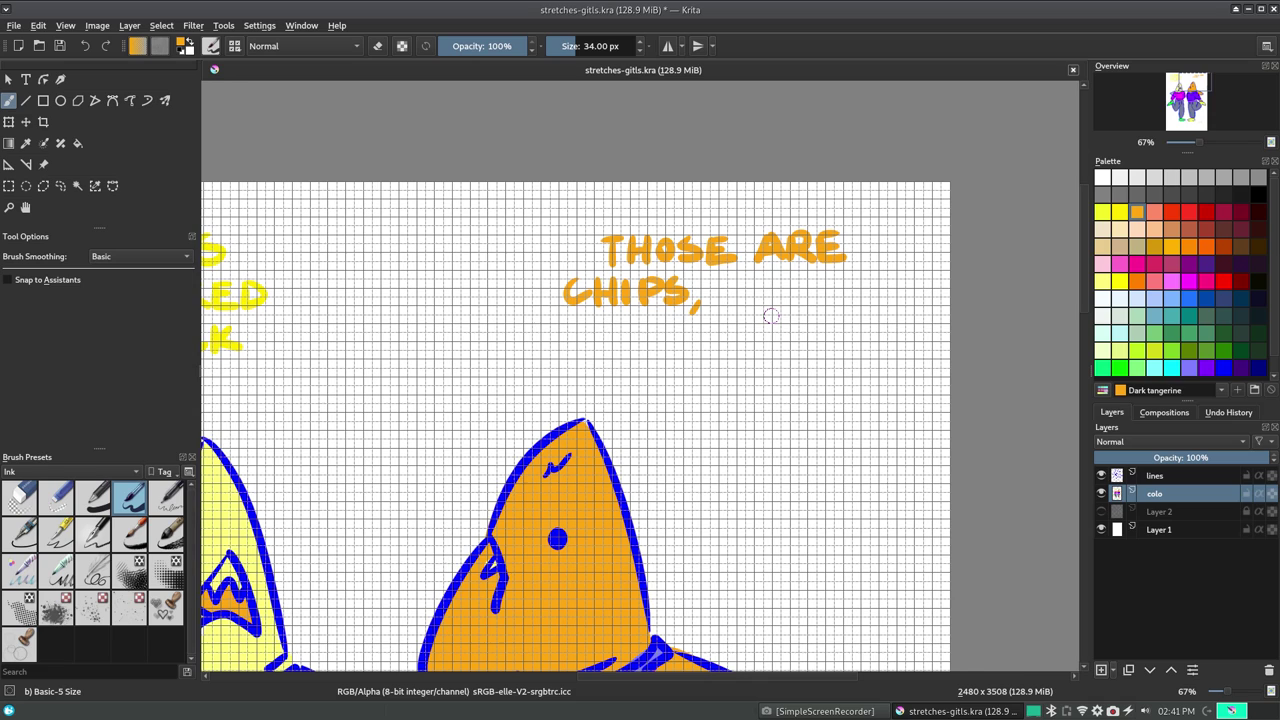
{"action": "key", "text": "ctrl+s"}
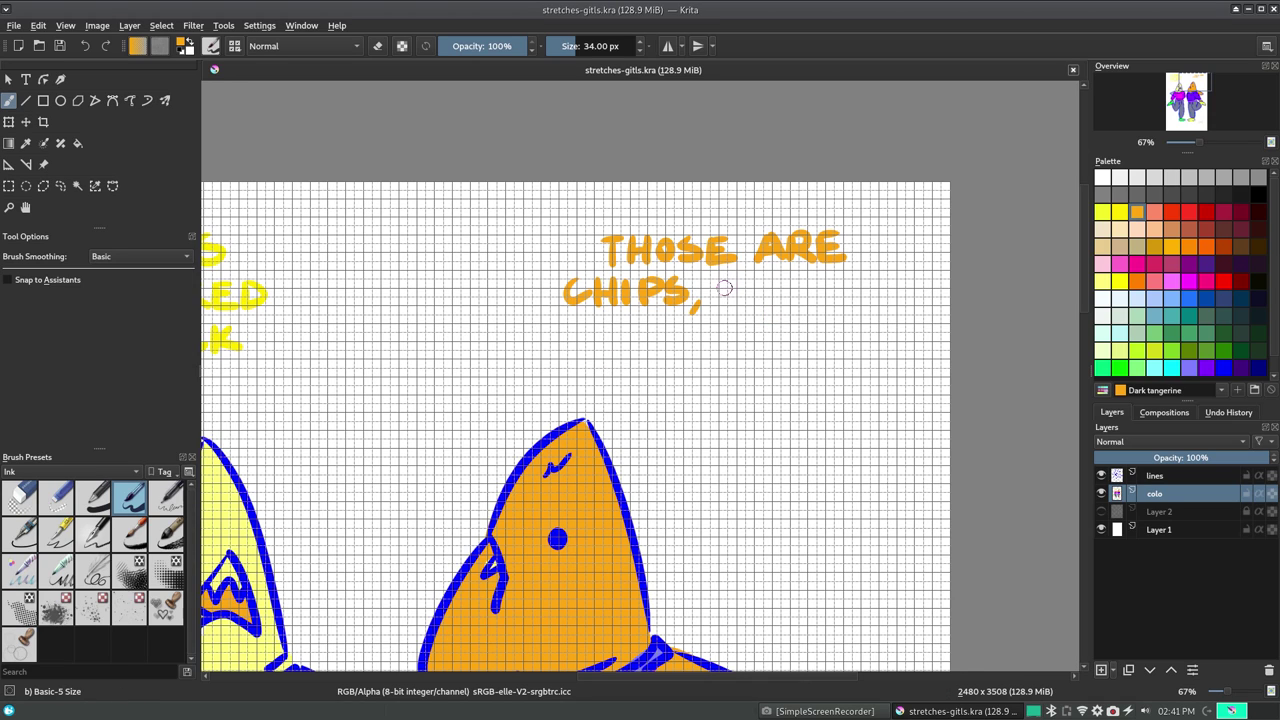
Letter the name after CHIPS, ending it with a full stop
{"action": "left_click_drag", "start_coordinate": [740, 280], "coordinate": [726, 306]}
{"action": "left_click_drag", "start_coordinate": [728, 277], "coordinate": [752, 277]}
{"action": "left_click_drag", "start_coordinate": [759, 281], "coordinate": [759, 306]}
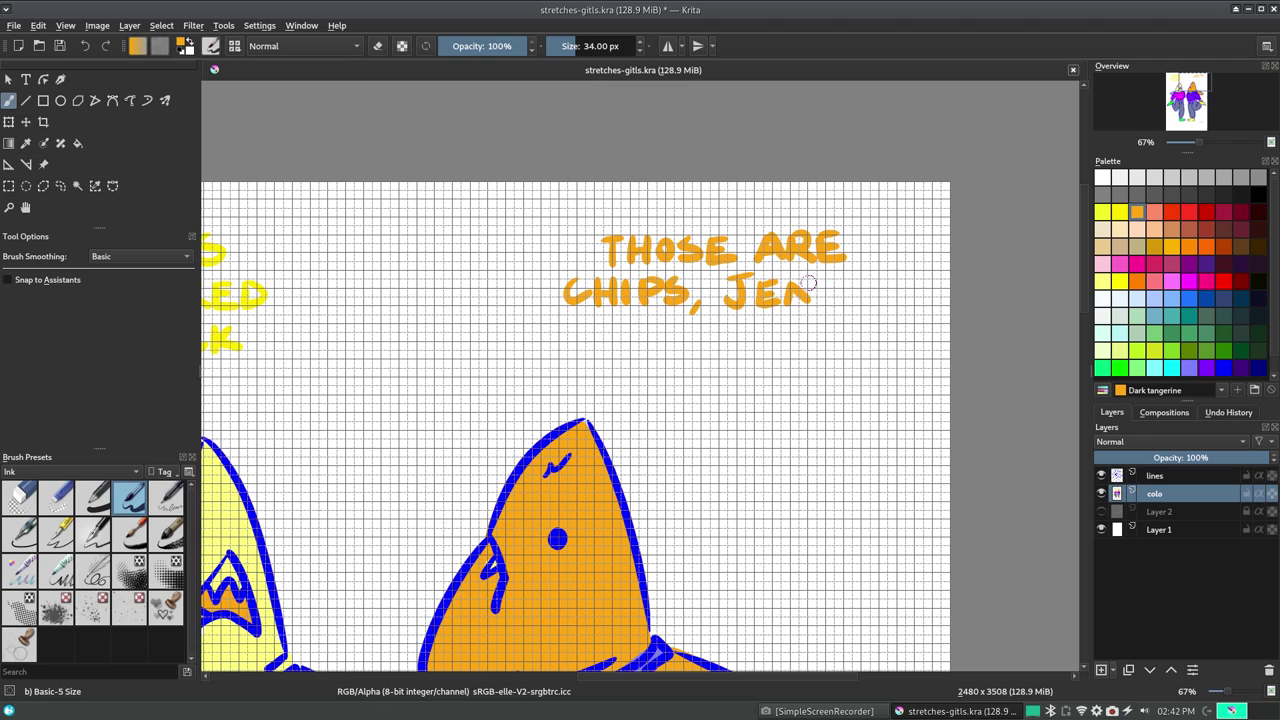
{"action": "left_click_drag", "start_coordinate": [864, 292], "coordinate": [862, 310]}
{"action": "left_click", "coordinate": [887, 298]}
Letter THEY'RE IN on the third line, undoing a mistaken I SAW YOU
{"action": "left_click_drag", "start_coordinate": [591, 325], "coordinate": [592, 350]}
{"action": "left_click_drag", "start_coordinate": [672, 328], "coordinate": [709, 329]}
{"action": "left_click_drag", "start_coordinate": [727, 328], "coordinate": [742, 352]}
{"action": "left_click_drag", "start_coordinate": [758, 328], "coordinate": [742, 342]}
{"action": "left_click_drag", "start_coordinate": [778, 329], "coordinate": [814, 330]}
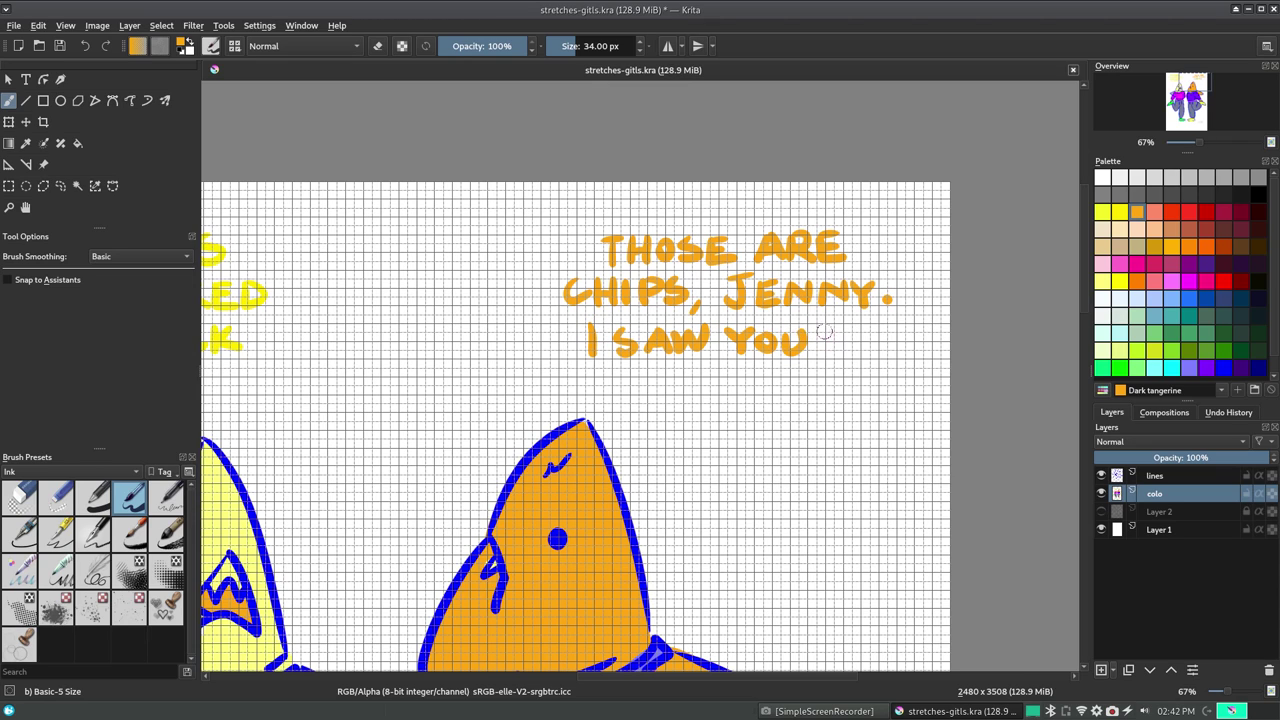
{"action": "key", "text": "ctrl+z"}
{"action": "key", "text": "ctrl+z"}
{"action": "key", "text": "ctrl+z"}
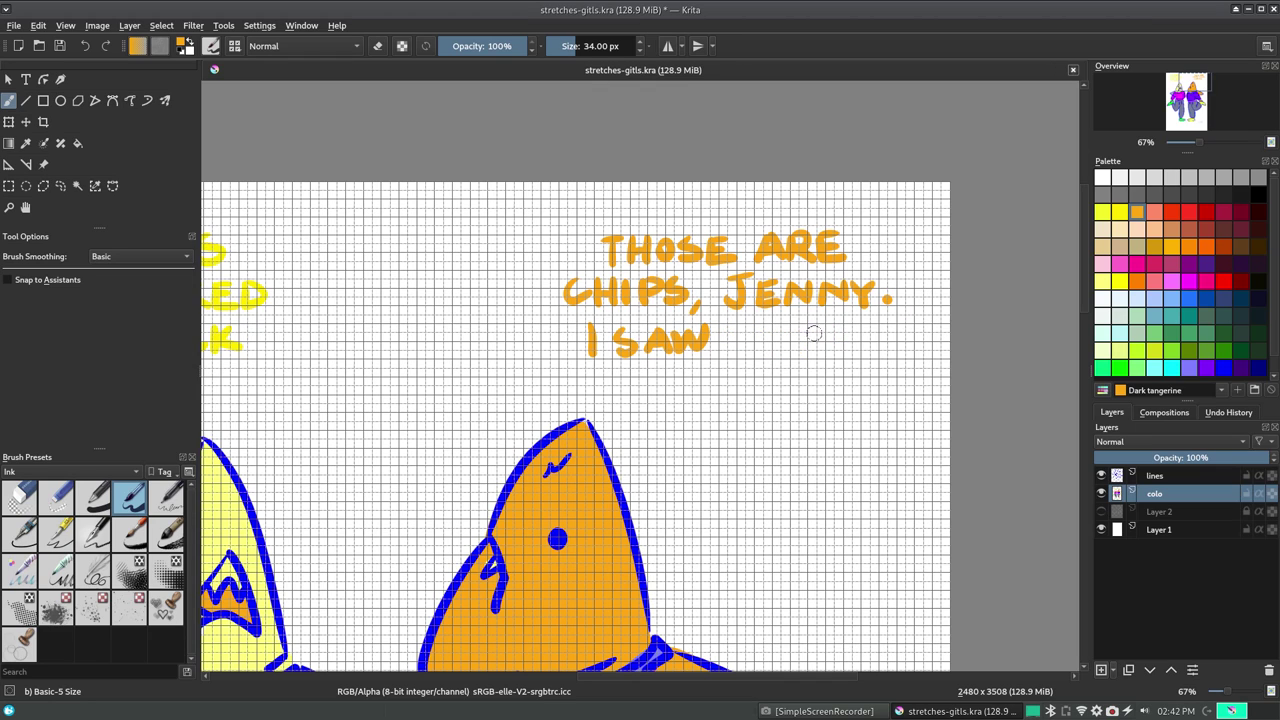
{"action": "key", "text": "ctrl+z"}
{"action": "key", "text": "ctrl+z"}
{"action": "key", "text": "ctrl+z"}
{"action": "left_click_drag", "start_coordinate": [622, 330], "coordinate": [624, 358]}
{"action": "mouse_move", "coordinate": [678, 330]}
{"action": "left_mouse_down"}
{"action": "mouse_move", "coordinate": [700, 358]}
{"action": "mouse_move", "coordinate": [762, 358]}
{"action": "left_mouse_up"}
{"action": "mouse_move", "coordinate": [812, 334]}
{"action": "left_mouse_down"}
{"action": "mouse_move", "coordinate": [812, 358]}
{"action": "mouse_move", "coordinate": [858, 332]}
{"action": "left_mouse_up"}
Letter YOUR POCKETS. on the last line, undoing stray strokes
{"action": "left_click_drag", "start_coordinate": [677, 378], "coordinate": [702, 380]}
{"action": "mouse_move", "coordinate": [710, 380]}
{"action": "left_mouse_down"}
{"action": "mouse_move", "coordinate": [730, 405]}
{"action": "mouse_move", "coordinate": [770, 390]}
{"action": "left_mouse_up"}
{"action": "left_click_drag", "start_coordinate": [770, 405], "coordinate": [890, 378]}
{"action": "key", "text": "ctrl+z"}
{"action": "key", "text": "ctrl+z"}
{"action": "key", "text": "ctrl+z"}
{"action": "key", "text": "ctrl+z"}
{"action": "key", "text": "["}
{"action": "left_click_drag", "start_coordinate": [797, 382], "coordinate": [818, 396]}
{"action": "mouse_move", "coordinate": [848, 378]}
{"action": "left_mouse_down"}
{"action": "mouse_move", "coordinate": [862, 404]}
{"action": "mouse_move", "coordinate": [908, 380]}
{"action": "mouse_move", "coordinate": [906, 400]}
{"action": "left_mouse_up"}
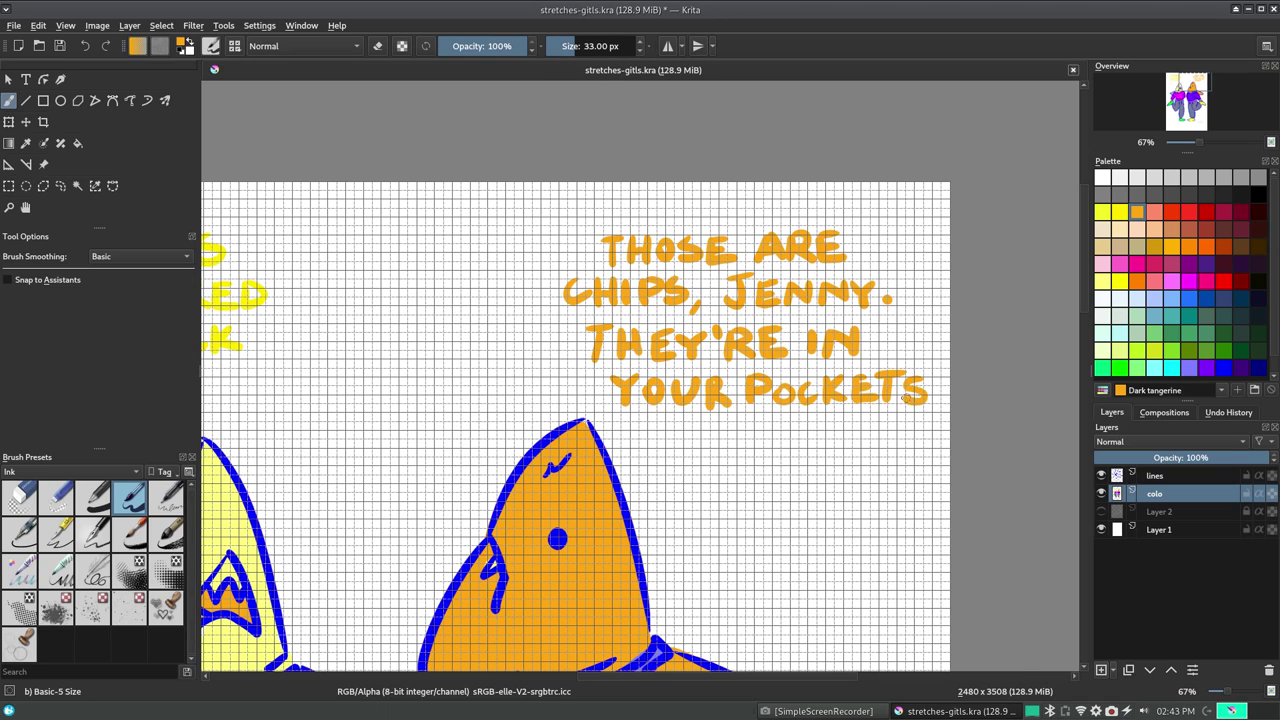
Lasso the top two lines and the THEY'RE IN line, nudging THEY'RE IN up and right
{"action": "key", "text": "ctrl+r"}
{"action": "mouse_move", "coordinate": [552, 205]}
{"action": "left_mouse_down"}
{"action": "mouse_move", "coordinate": [527, 222]}
{"action": "mouse_move", "coordinate": [545, 227]}
{"action": "mouse_move", "coordinate": [545, 209]}
{"action": "left_mouse_up"}
{"action": "key", "text": "t"}
{"action": "key", "text": "ctrl+r"}
{"action": "key", "text": "ctrl+shift+a"}
{"action": "left_click_drag", "start_coordinate": [590, 310], "coordinate": [603, 368]}
{"action": "key", "text": "t"}
{"action": "left_click_drag", "start_coordinate": [737, 337], "coordinate": [763, 313]}
Move the YOUR POCKETS. line up and left, clear the selection, and shrink the brush
{"action": "key", "text": "ctrl+r"}
{"action": "key", "text": "ctrl+shift+a"}
{"action": "left_click_drag", "start_coordinate": [600, 355], "coordinate": [598, 375]}
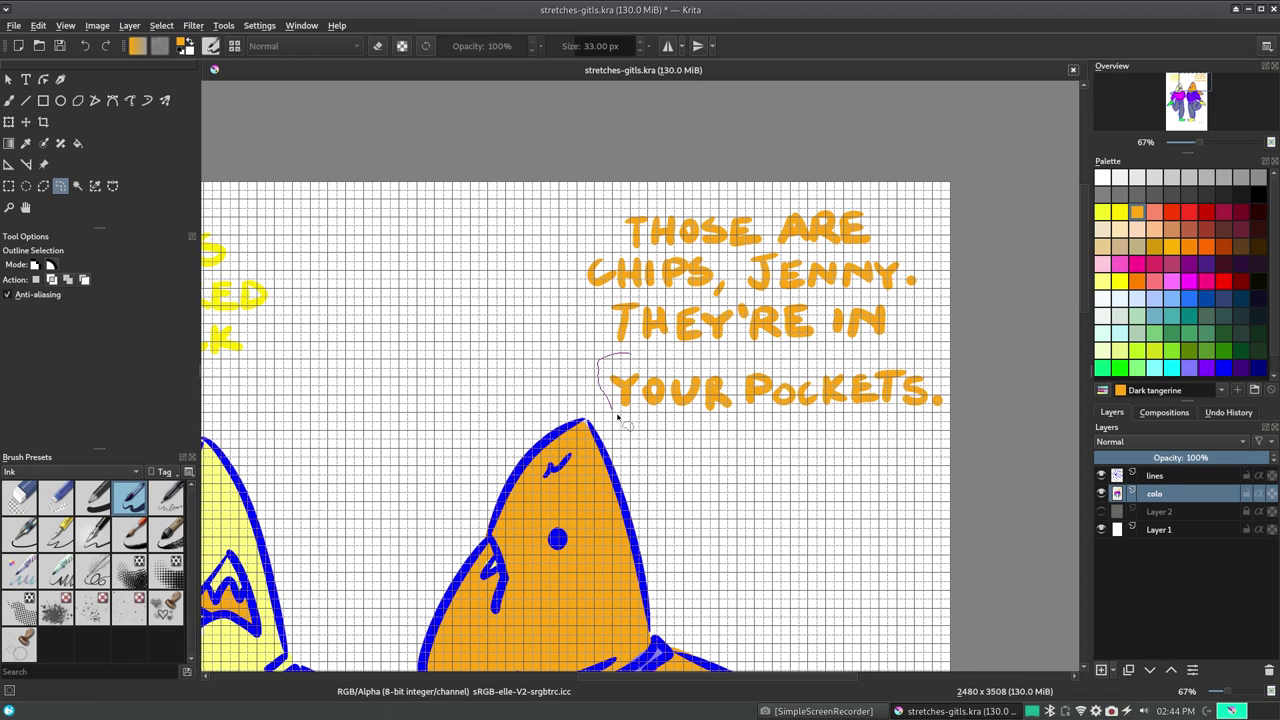
{"action": "key", "text": "t"}
{"action": "left_click_drag", "start_coordinate": [765, 388], "coordinate": [743, 366]}
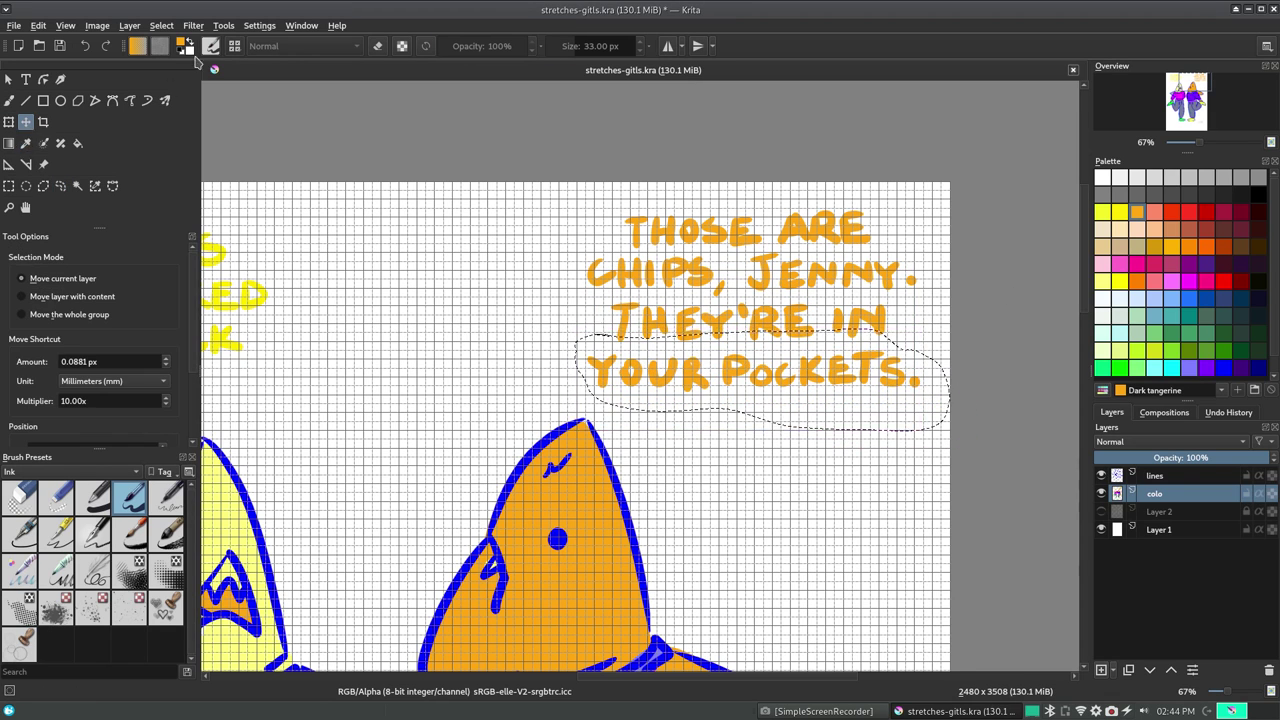
{"action": "key", "text": "ctrl+r"}
{"action": "key", "text": "ctrl+shift+a"}
{"action": "left_click", "coordinate": [10, 100]}
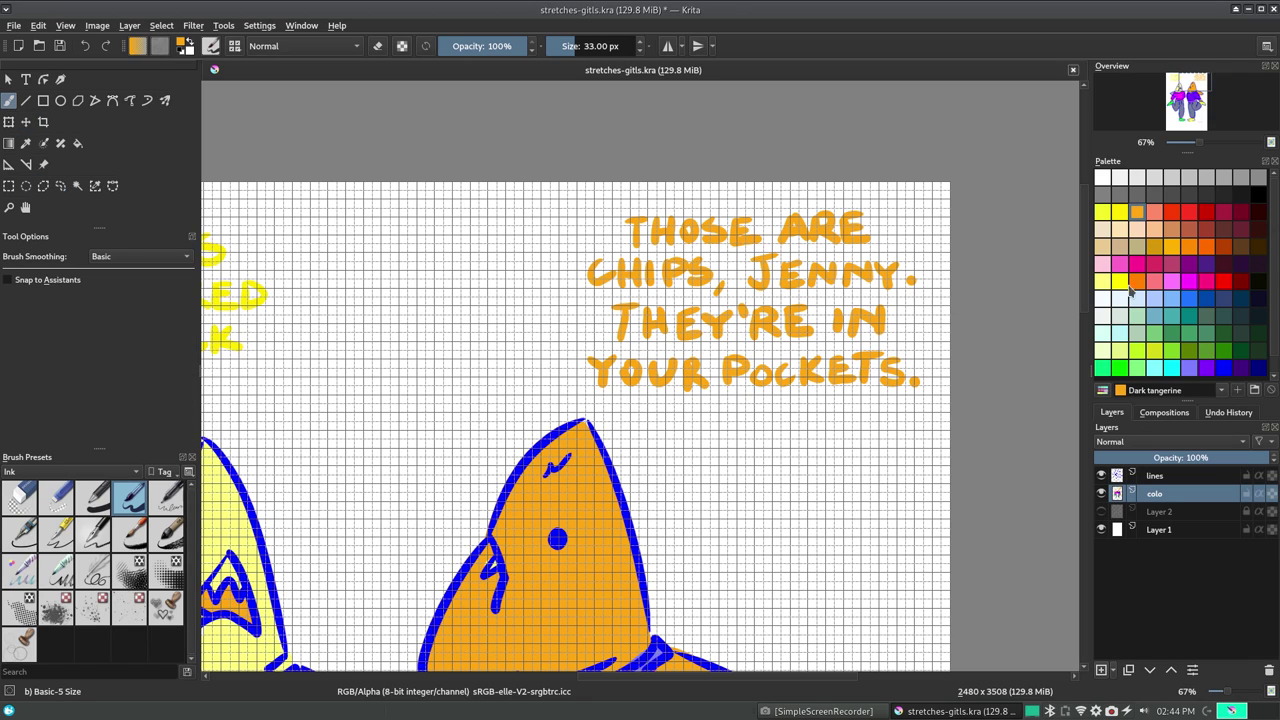
{"action": "key", "text": "bracketleft"}
Underline ARE in yellow and turn off the canvas grid
{"action": "left_click", "coordinate": [1119, 211]}
{"action": "left_click_drag", "start_coordinate": [790, 242], "coordinate": [876, 241]}
{"action": "left_click", "coordinate": [97, 25]}
{"action": "mouse_move", "coordinate": [114, 140]}
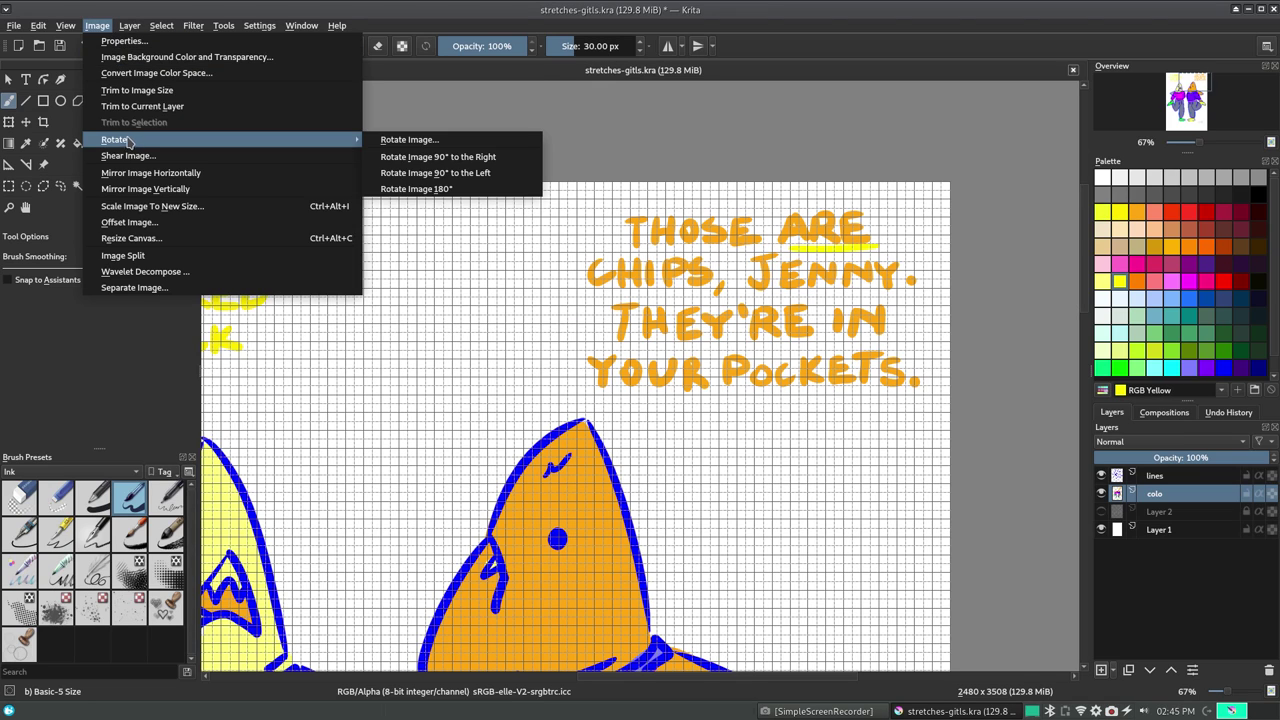
{"action": "left_click", "coordinate": [319, 235]}
{"action": "left_click", "coordinate": [65, 25]}
{"action": "left_click", "coordinate": [319, 235]}
{"action": "left_click", "coordinate": [97, 25]}
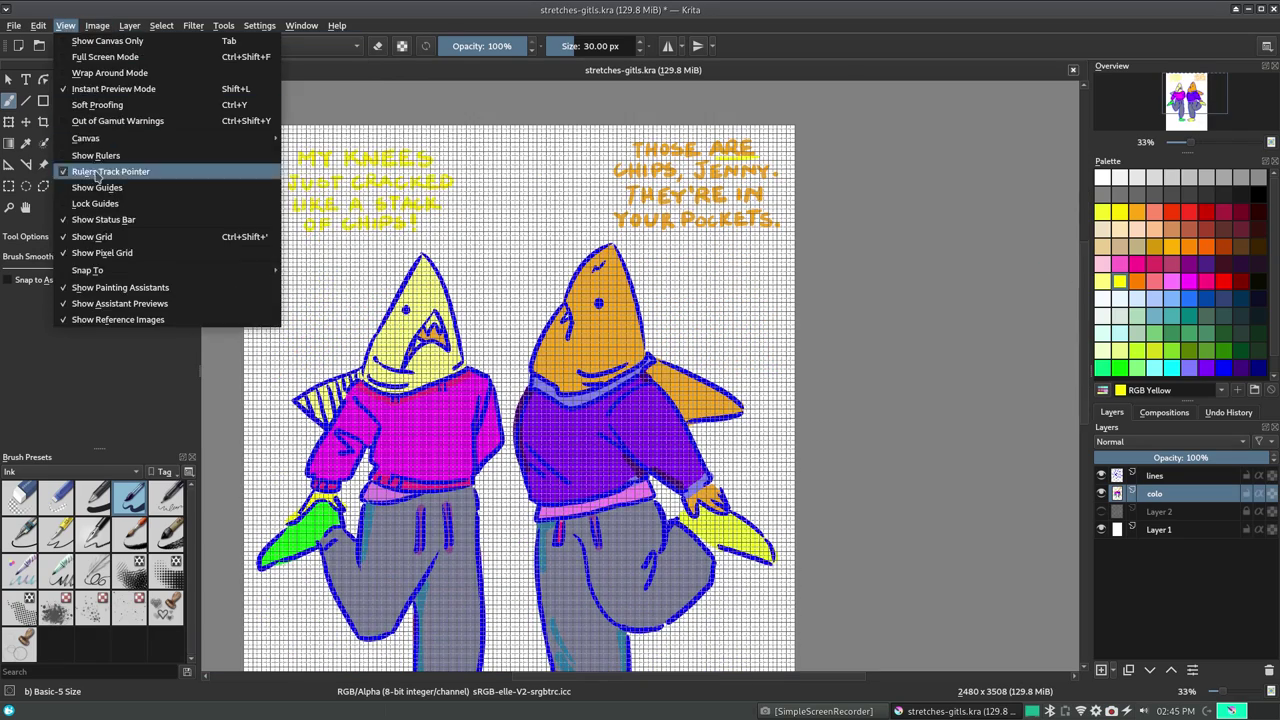
{"action": "left_click", "coordinate": [130, 248]}
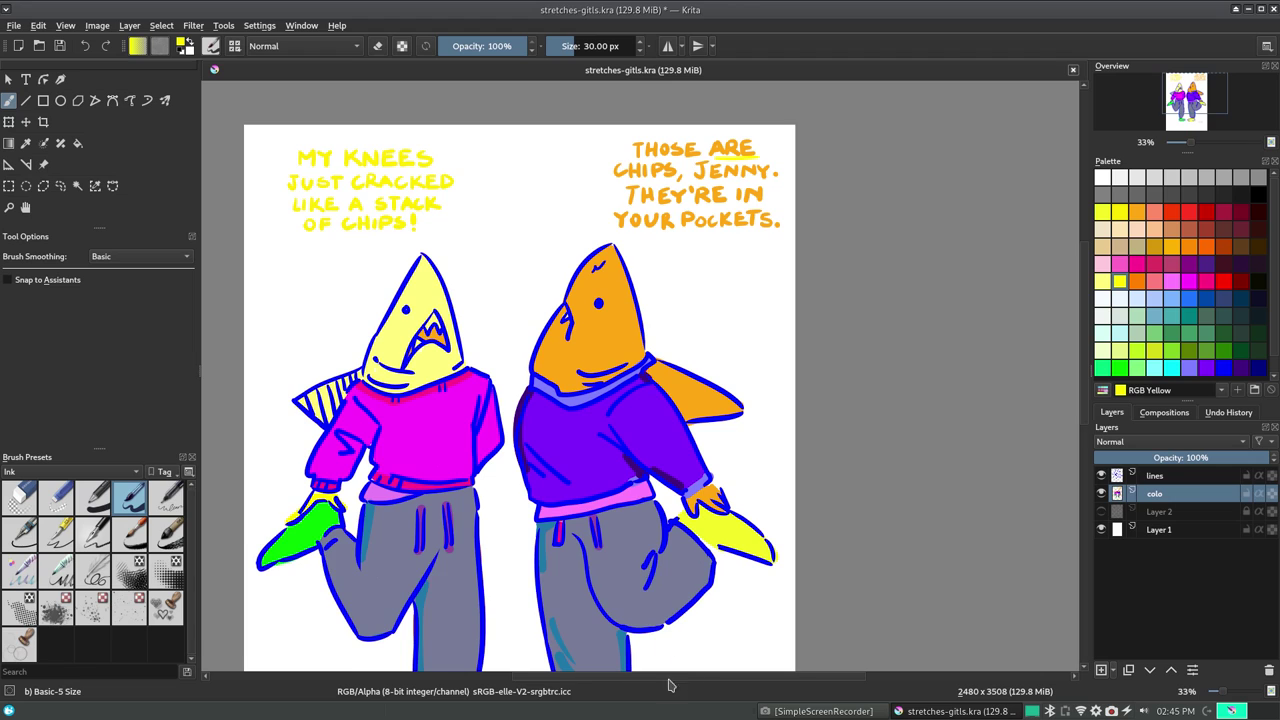
Quick-group the lines and colo layers, placing lines above colo in the group
{"action": "scroll", "coordinate": [670, 685], "scroll_direction": "left", "scroll_amount": 2}
{"action": "key", "text": "Page_Up"}
{"action": "right_click", "coordinate": [1225, 492]}
{"action": "mouse_move", "coordinate": [1131, 385]}
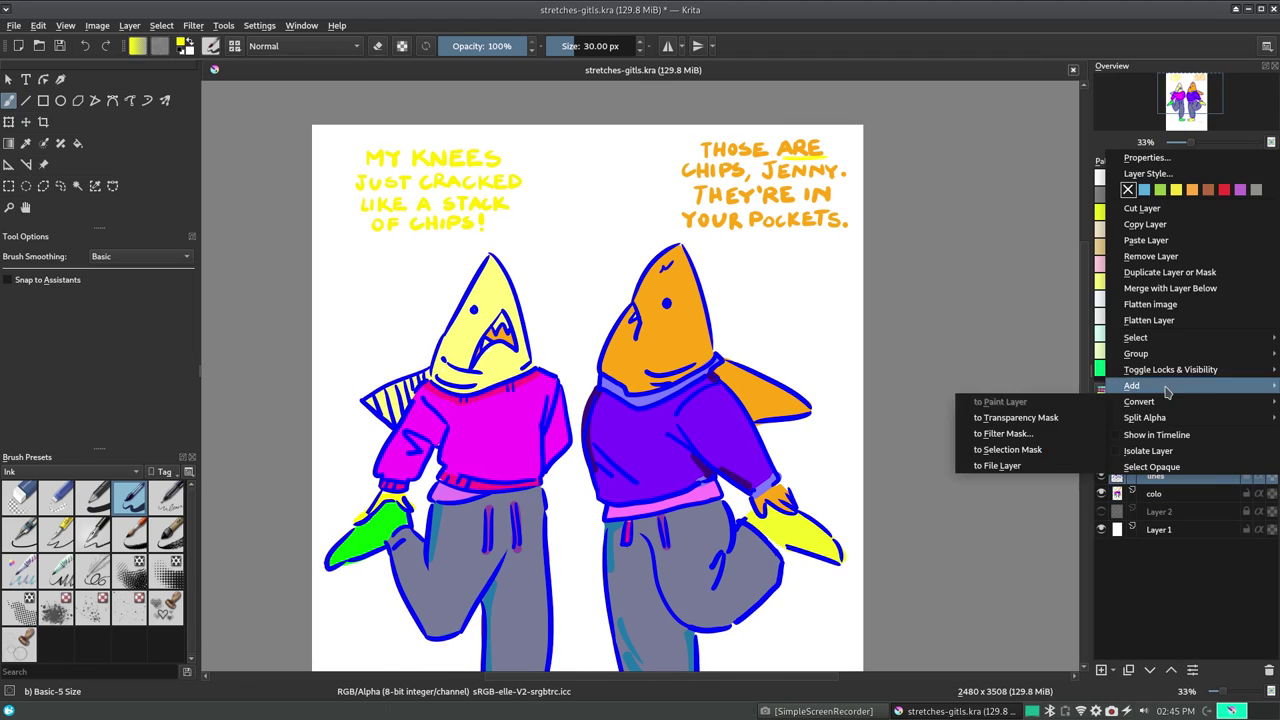
{"action": "left_click", "coordinate": [1030, 353]}
{"action": "left_click_drag", "start_coordinate": [1190, 491], "coordinate": [1173, 512]}
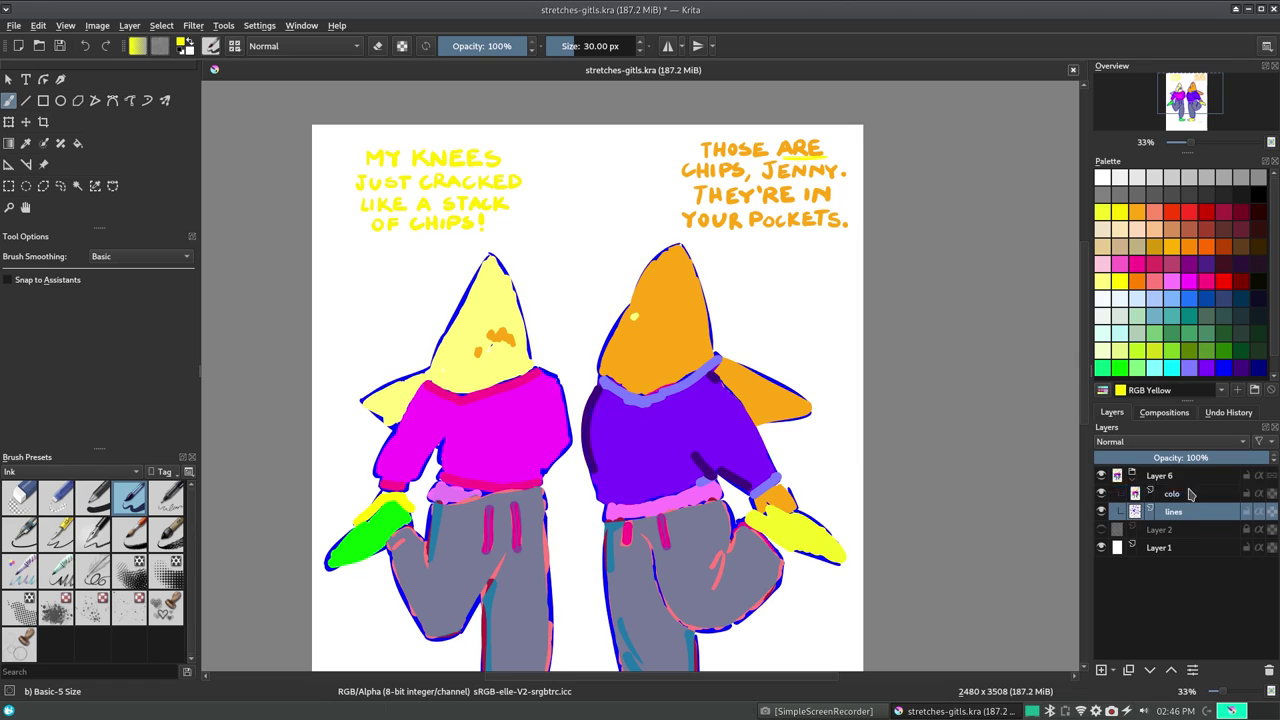
Zoom out to the whole page, then lasso the MY KNEES caption and move it up
{"action": "left_click", "coordinate": [1160, 475]}
{"action": "key", "text": "t"}
{"action": "left_click", "coordinate": [65, 25]}
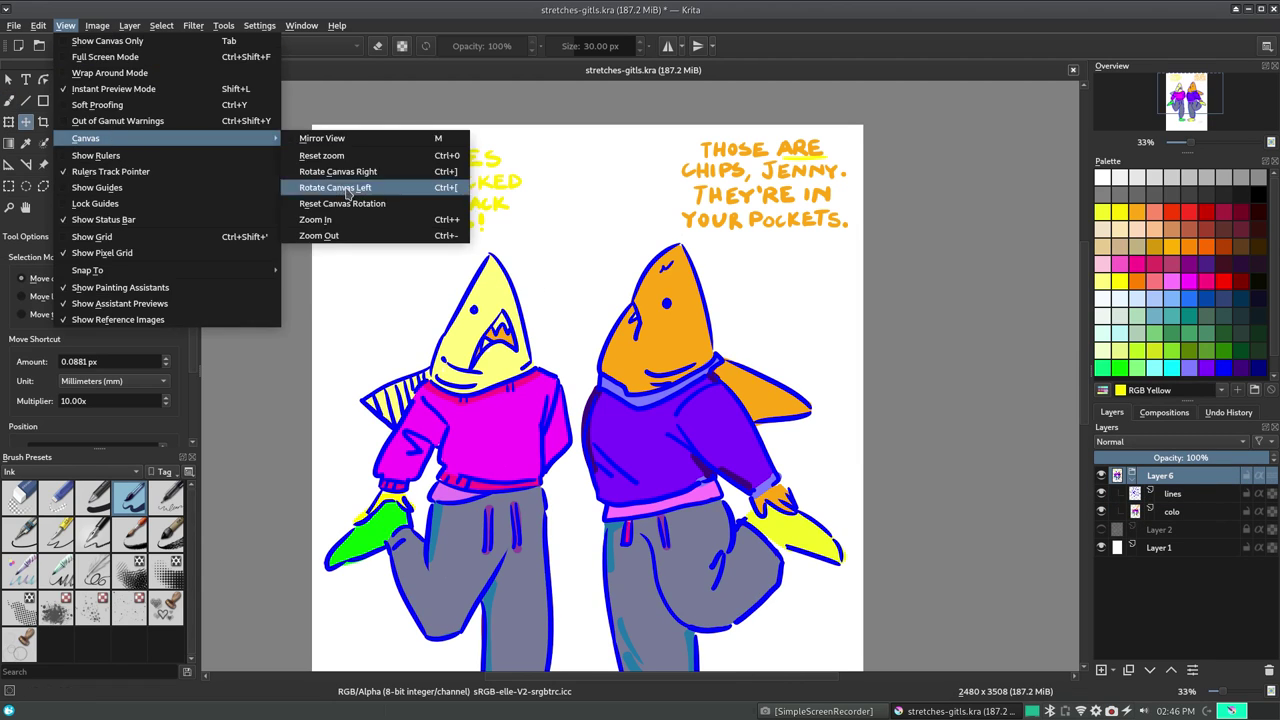
{"action": "left_click", "coordinate": [330, 237]}
{"action": "scroll", "coordinate": [672, 377], "scroll_direction": "down", "scroll_amount": 1}
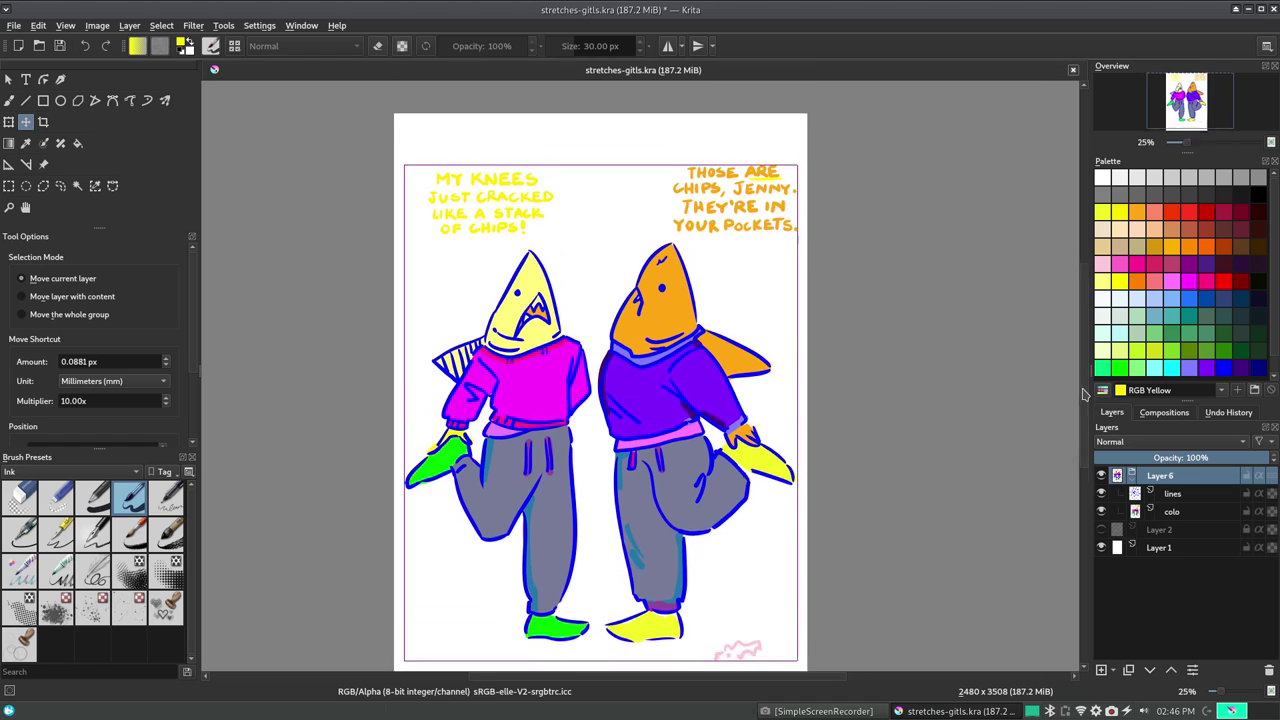
{"action": "left_click", "coordinate": [60, 185]}
{"action": "left_click_drag", "start_coordinate": [540, 108], "coordinate": [532, 207]}
{"action": "key", "text": "t"}
{"action": "scroll", "coordinate": [533, 242], "scroll_direction": "up", "scroll_amount": 3}
{"action": "left_click", "coordinate": [1172, 511]}
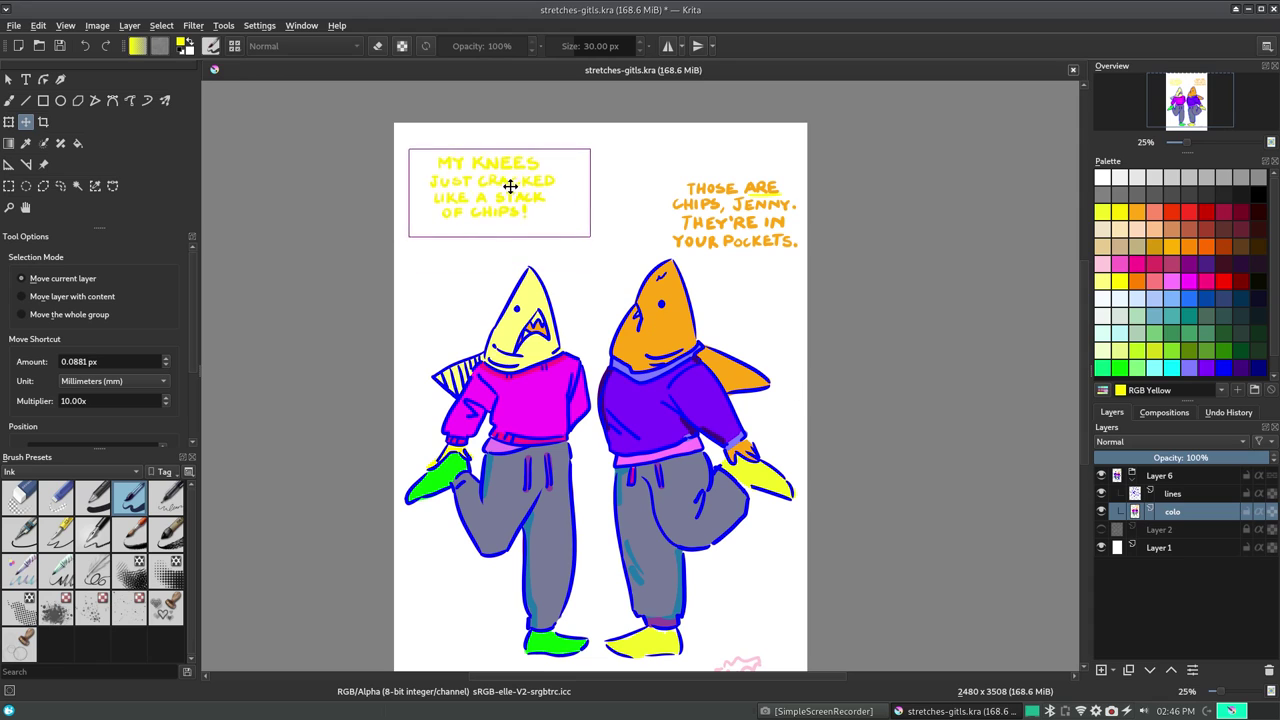
Lasso the THOSE ARE CHIPS caption, shift it left, and enlarge the selection
{"action": "left_click", "coordinate": [60, 185]}
{"action": "left_click_drag", "start_coordinate": [645, 148], "coordinate": [650, 272]}
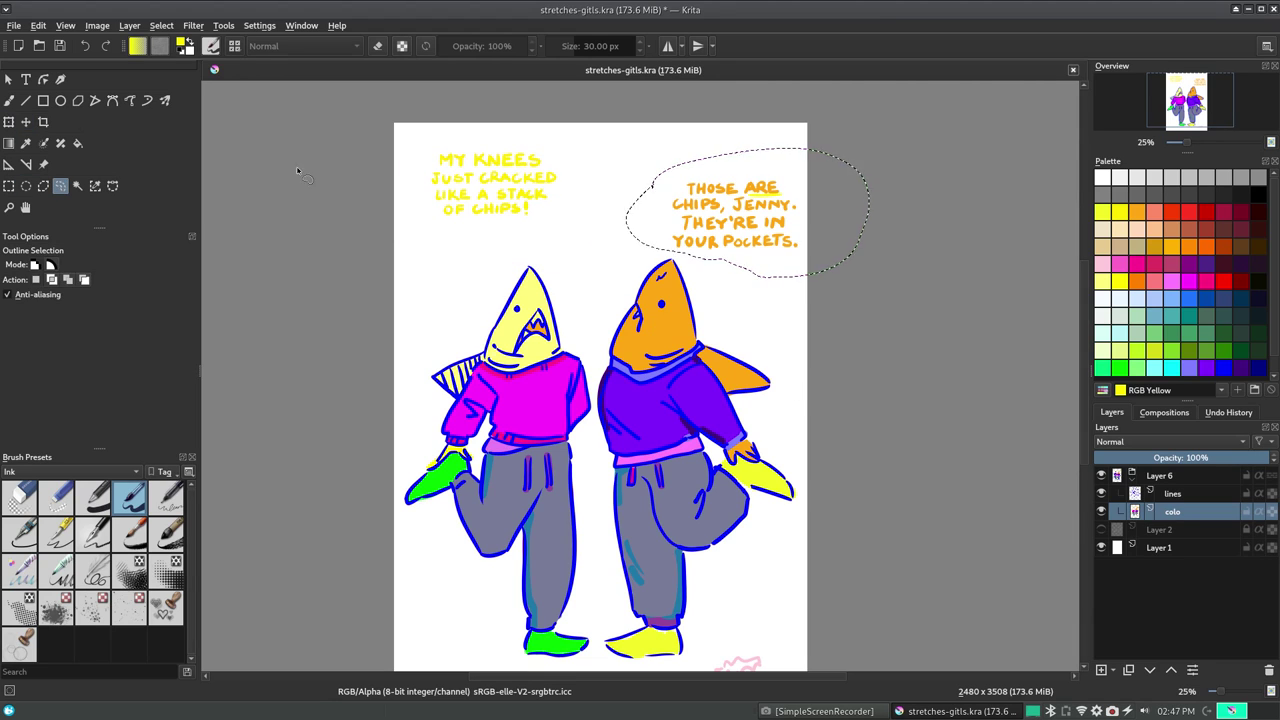
{"action": "key", "text": "t"}
{"action": "mouse_move", "coordinate": [705, 219]}
{"action": "left_mouse_down"}
{"action": "mouse_move", "coordinate": [680, 205]}
{"action": "mouse_move", "coordinate": [641, 220]}
{"action": "left_mouse_up"}
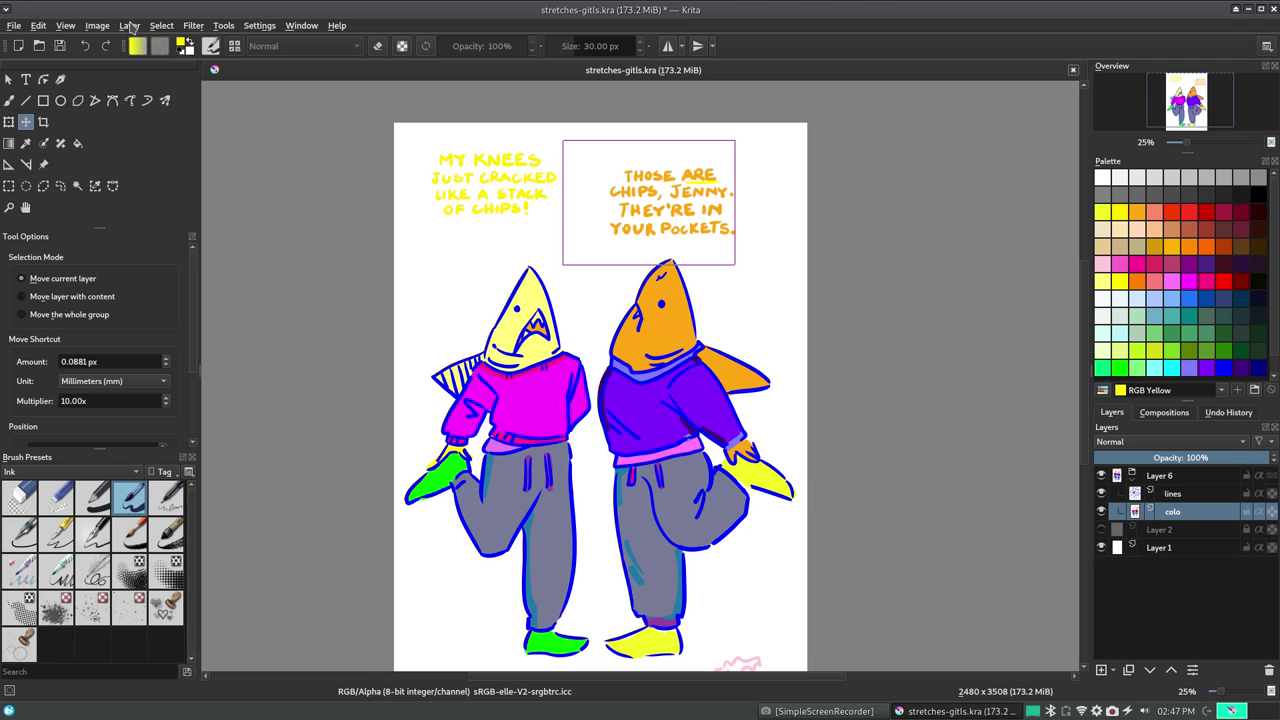
{"action": "left_click", "coordinate": [97, 25]}
{"action": "left_click", "coordinate": [233, 184]}
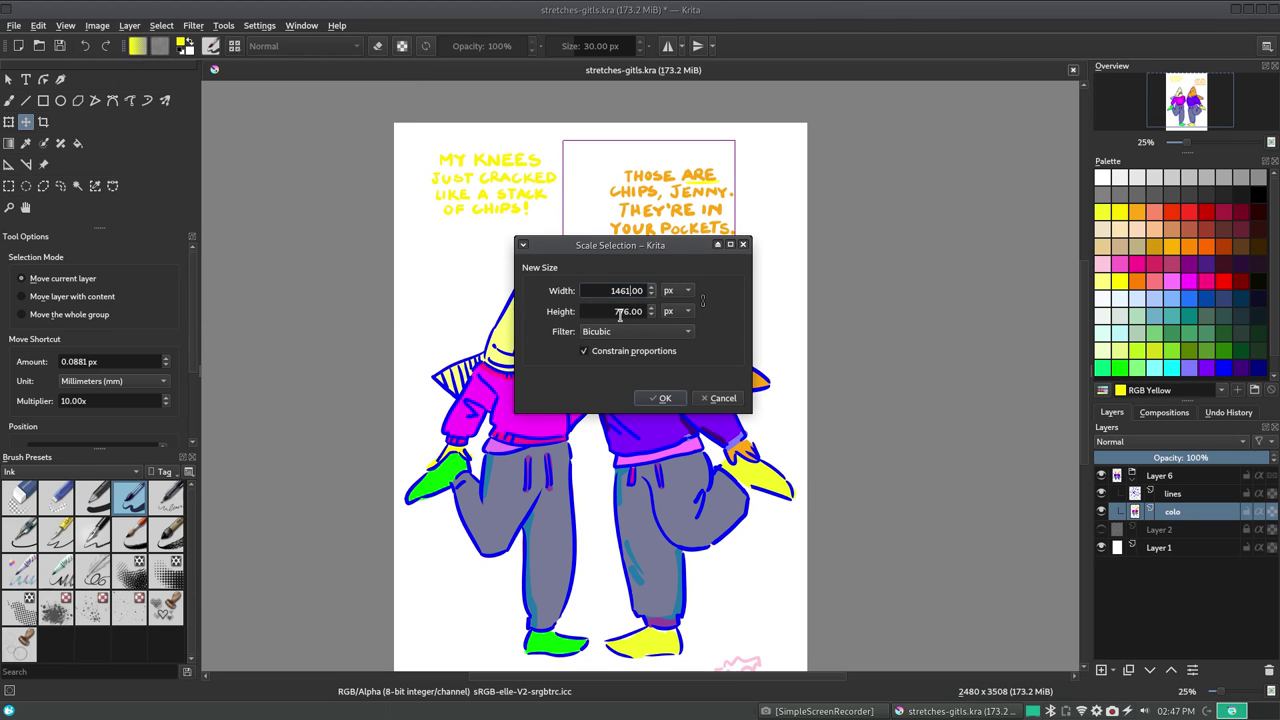
{"action": "key", "text": "Return"}
Paste the THOSE ARE CHIPS caption as its own layer, scale it down, move it upper right
{"action": "key", "text": "ctrl+x"}
{"action": "key", "text": "ctrl+v"}
{"action": "left_click", "coordinate": [129, 25]}
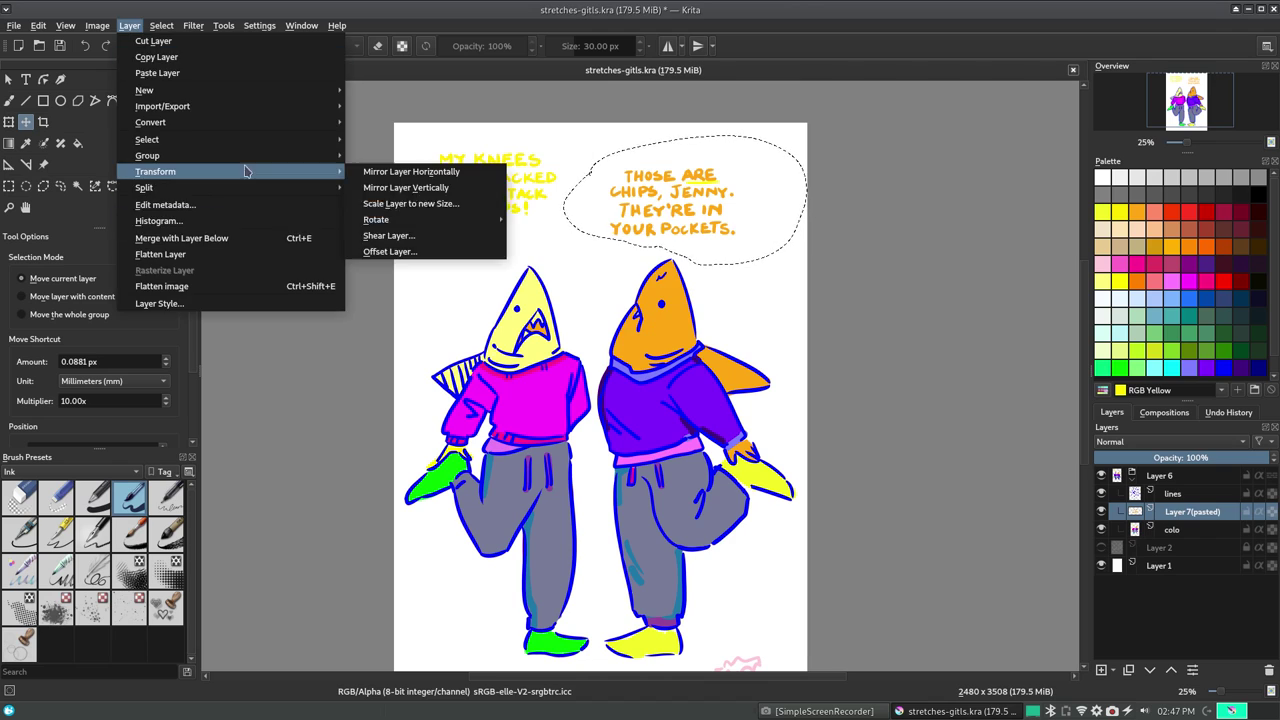
{"action": "left_click", "coordinate": [390, 203]}
{"action": "key", "text": "Return"}
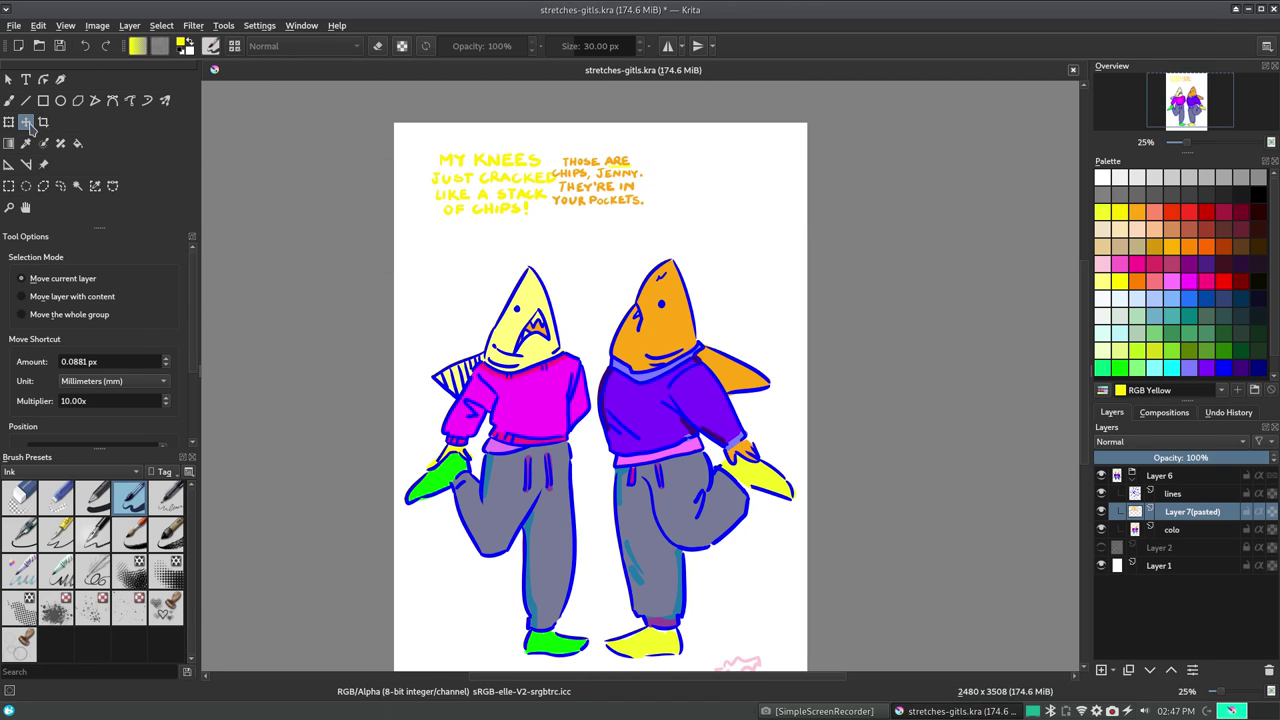
{"action": "left_click_drag", "start_coordinate": [658, 168], "coordinate": [782, 192]}
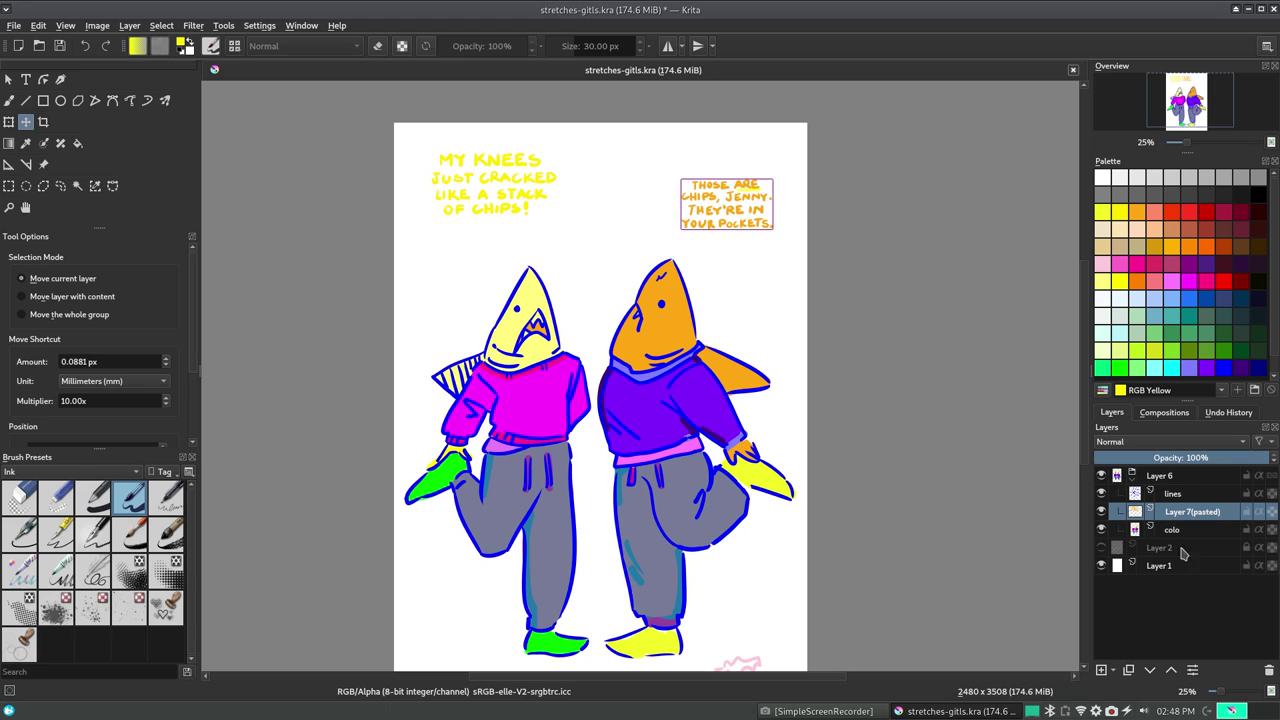
Recentre MY KNEES on the colour layer and add a blank layer beneath colo
{"action": "left_click", "coordinate": [1133, 530]}
{"action": "key", "text": "j"}
{"action": "left_click_drag", "start_coordinate": [391, 130], "coordinate": [571, 256]}
{"action": "key", "text": "t"}
{"action": "left_click_drag", "start_coordinate": [493, 190], "coordinate": [562, 180]}
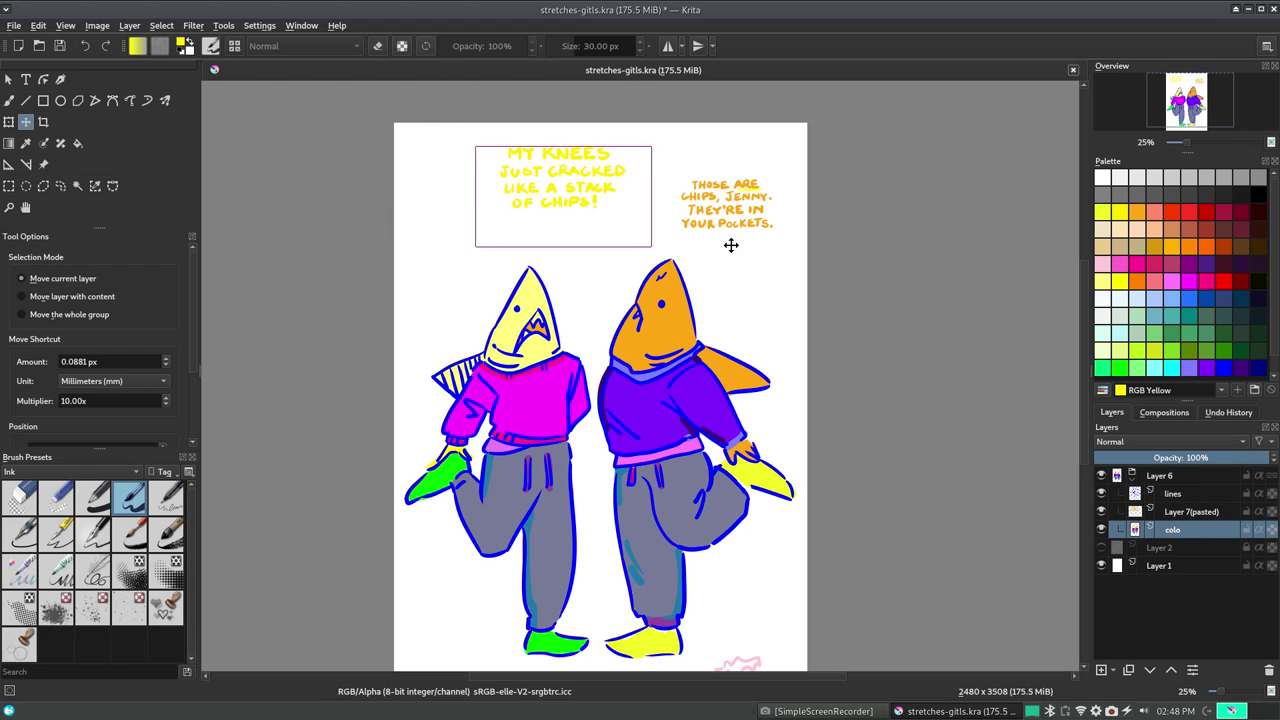
{"action": "left_click", "coordinate": [129, 25]}
{"action": "left_click", "coordinate": [190, 242]}
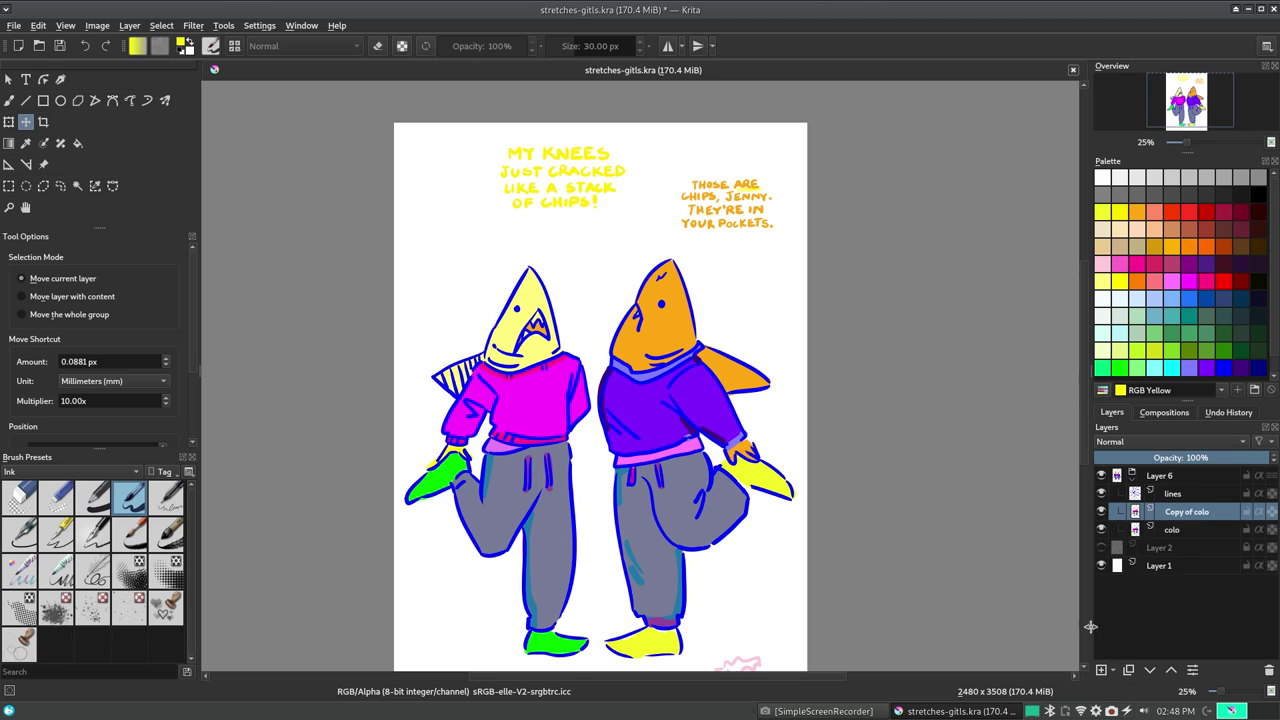
{"action": "key", "text": "ctrl+z"}
{"action": "left_click", "coordinate": [1168, 285]}
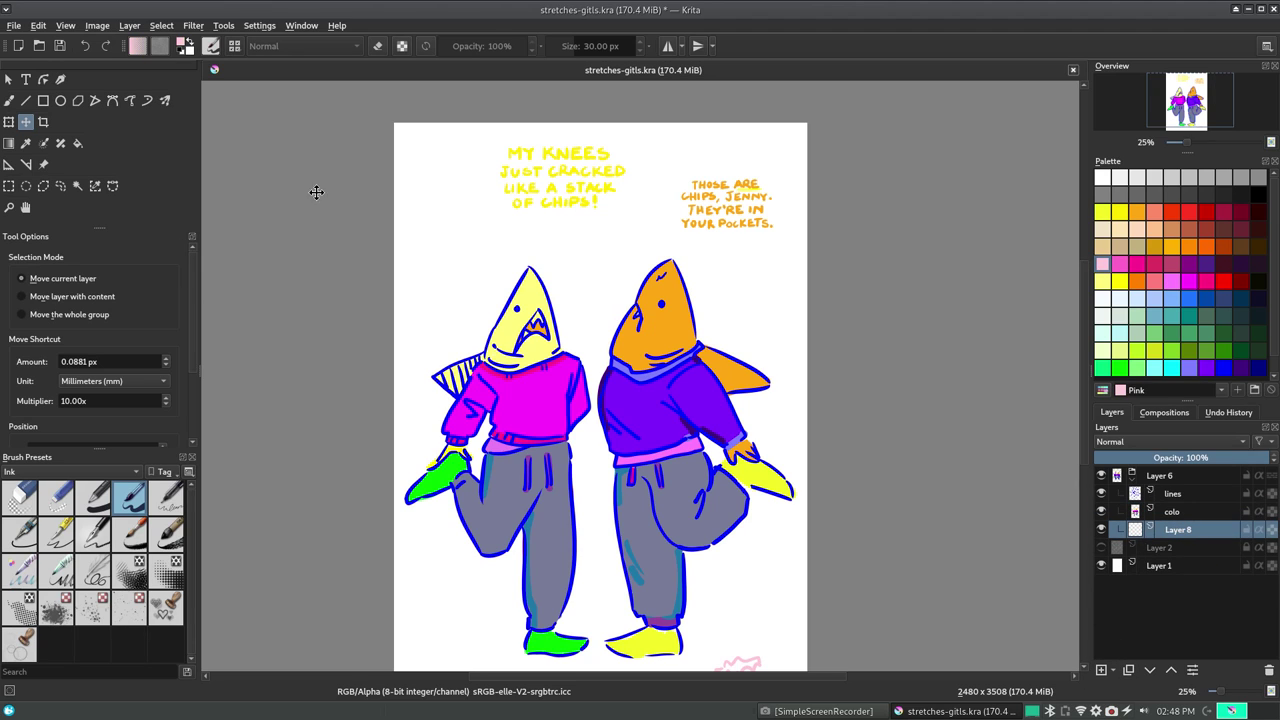
Paint a pink speech bubble with a tail around MY KNEES and resize it
{"action": "key", "text": "b"}
{"action": "left_click_drag", "start_coordinate": [488, 150], "coordinate": [526, 239]}
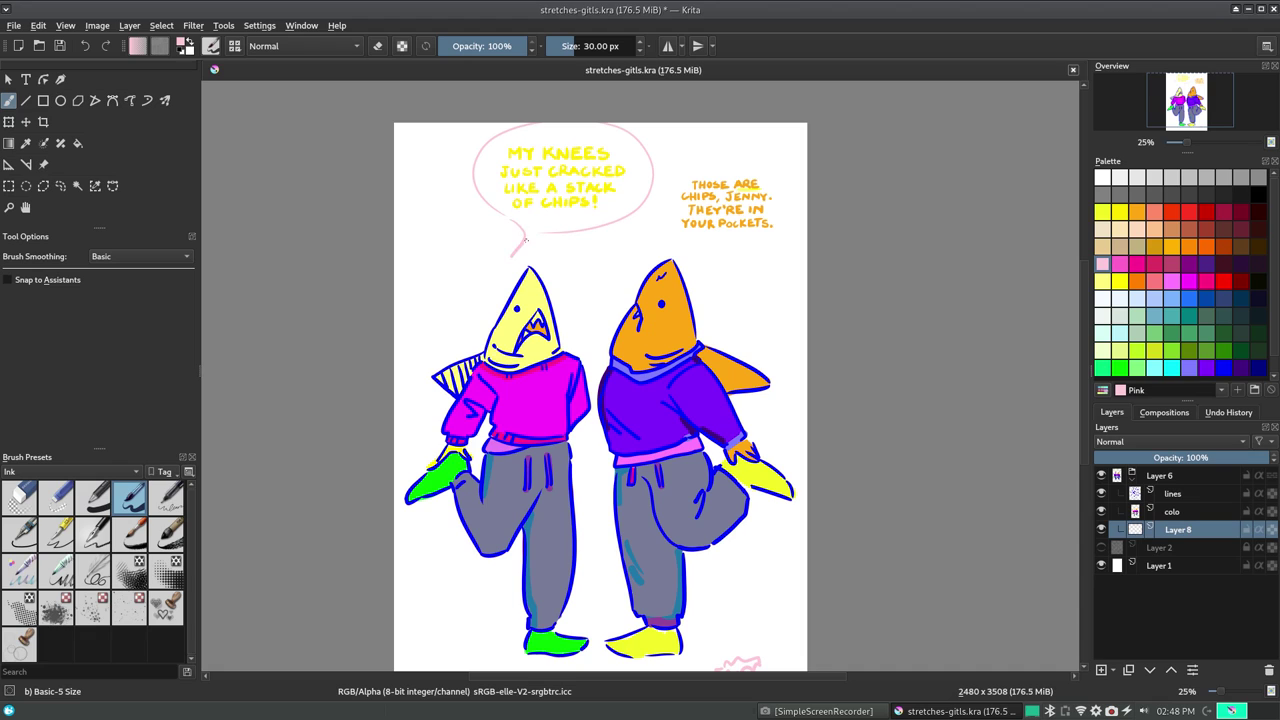
{"action": "key", "text": "t"}
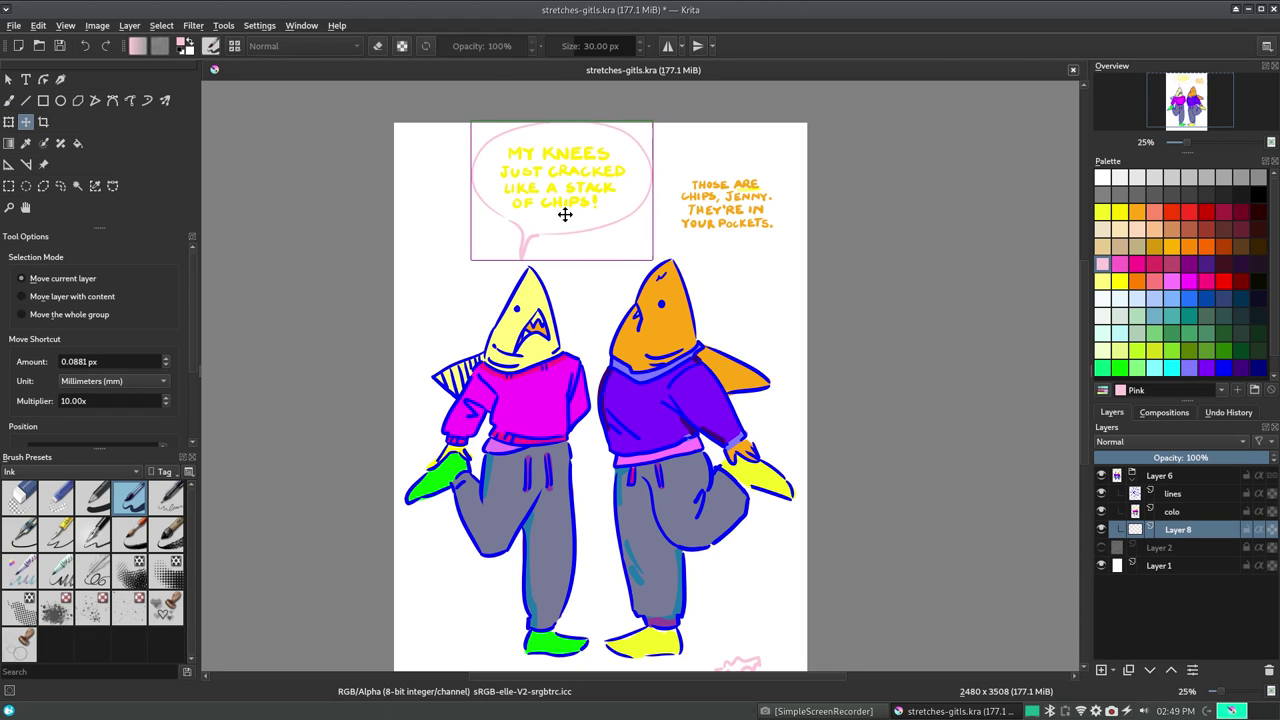
{"action": "left_click", "coordinate": [129, 25]}
{"action": "left_click", "coordinate": [170, 237]}
{"action": "key", "text": "Return"}
{"action": "left_click_drag", "start_coordinate": [532, 254], "coordinate": [537, 257]}
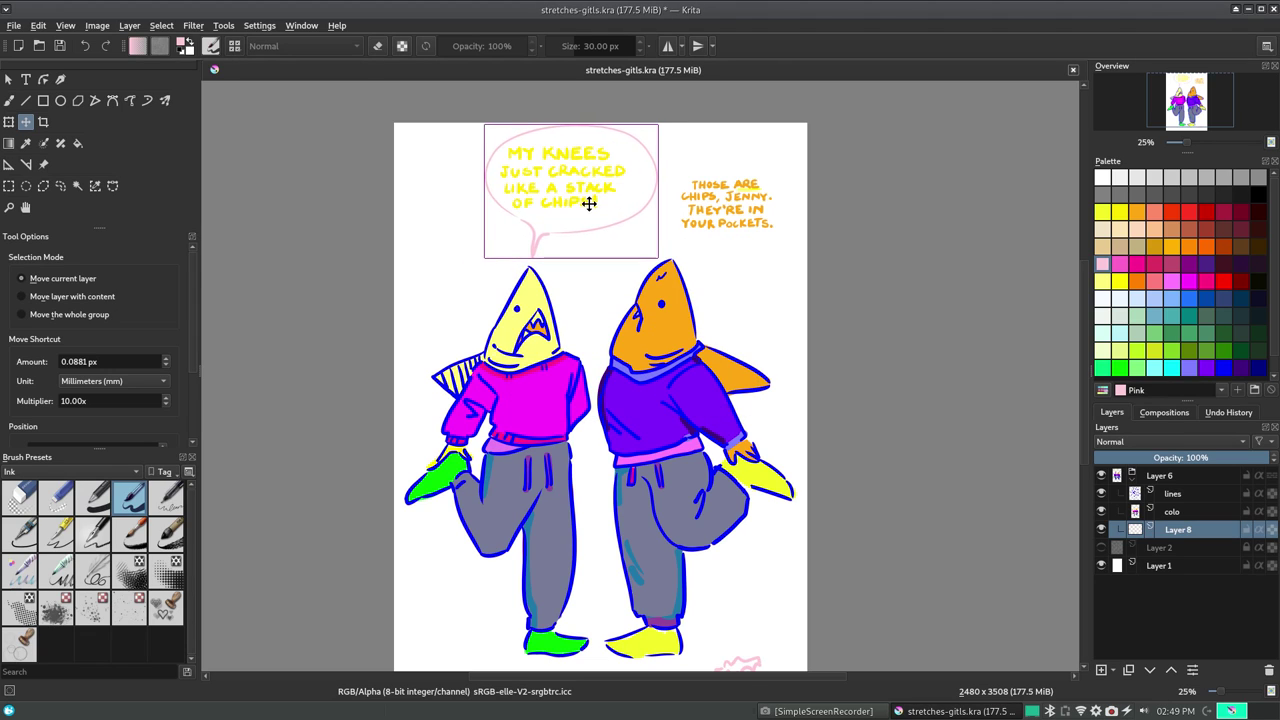
Centre the pink bubble on the MY KNEES text and make it slightly narrower
{"action": "left_click", "coordinate": [129, 25]}
{"action": "left_click", "coordinate": [543, 177]}
{"action": "left_click_drag", "start_coordinate": [543, 177], "coordinate": [525, 194]}
{"action": "left_click", "coordinate": [129, 25]}
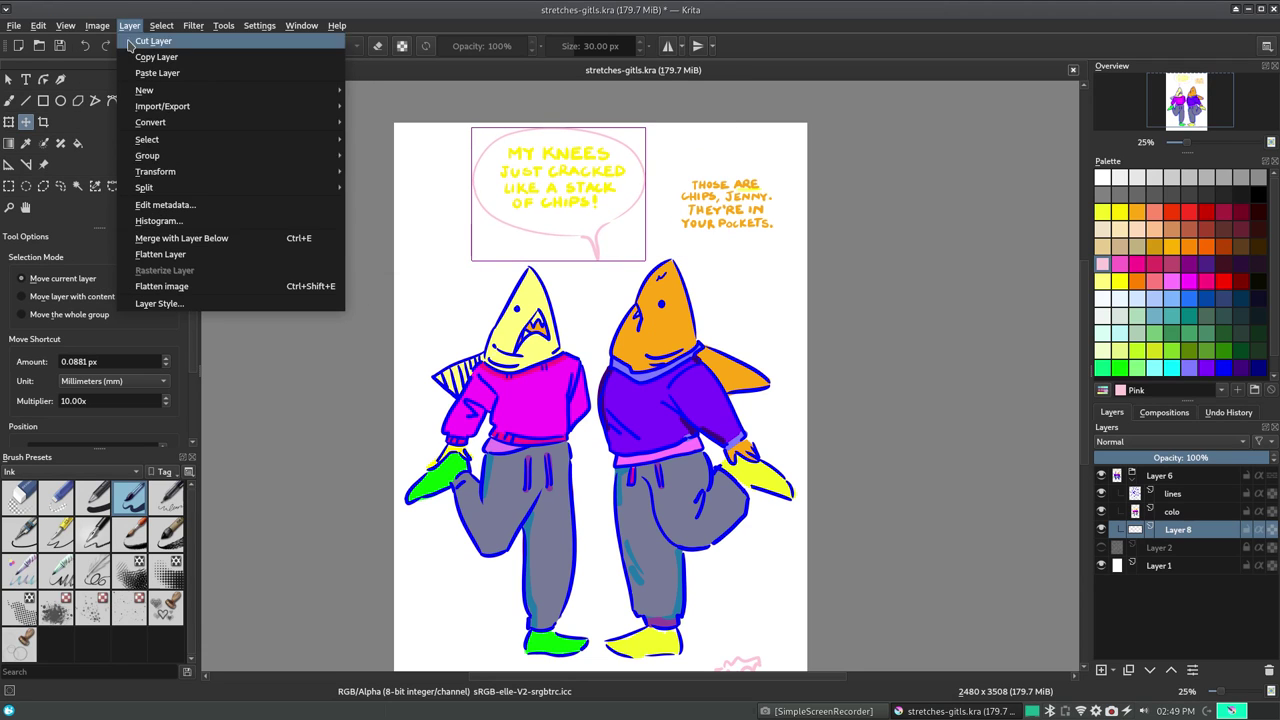
{"action": "left_click", "coordinate": [570, 196]}
{"action": "left_click_drag", "start_coordinate": [570, 196], "coordinate": [617, 192]}
{"action": "left_click", "coordinate": [129, 25]}
{"action": "left_click", "coordinate": [430, 211]}
{"action": "left_click", "coordinate": [655, 370]}
{"action": "key", "text": "Page_Up"}
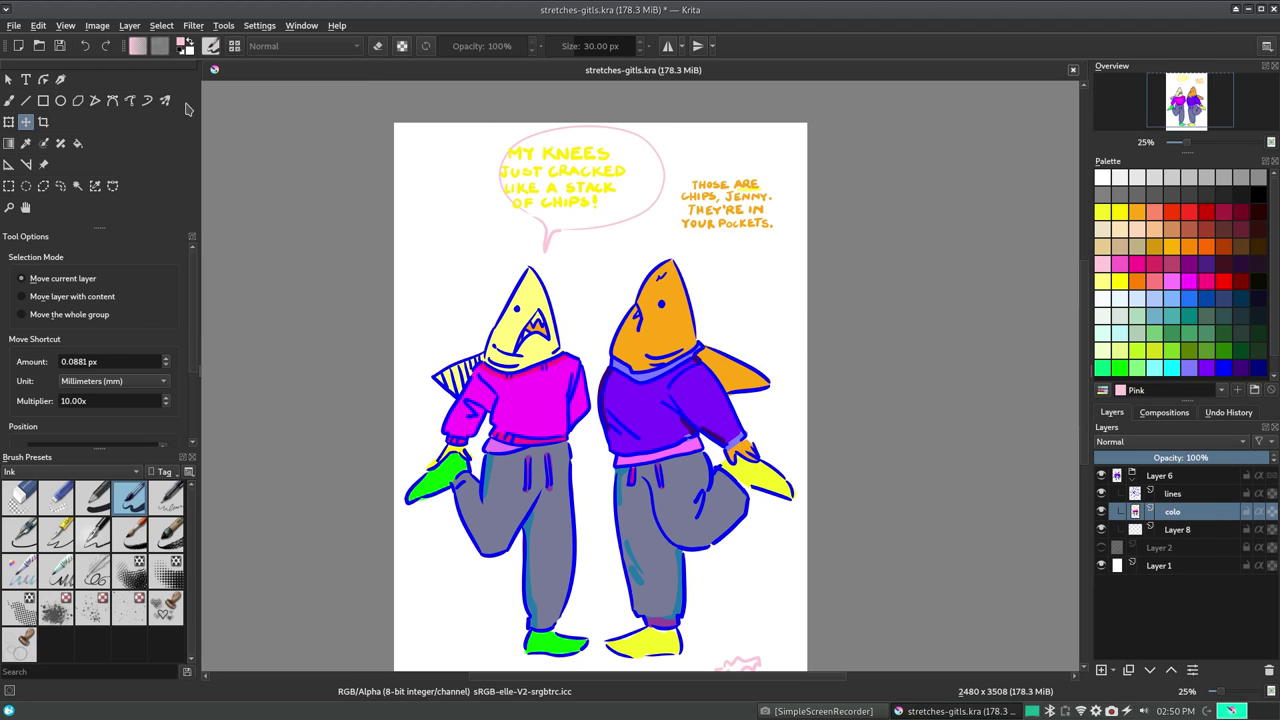
{"action": "left_click", "coordinate": [60, 187]}
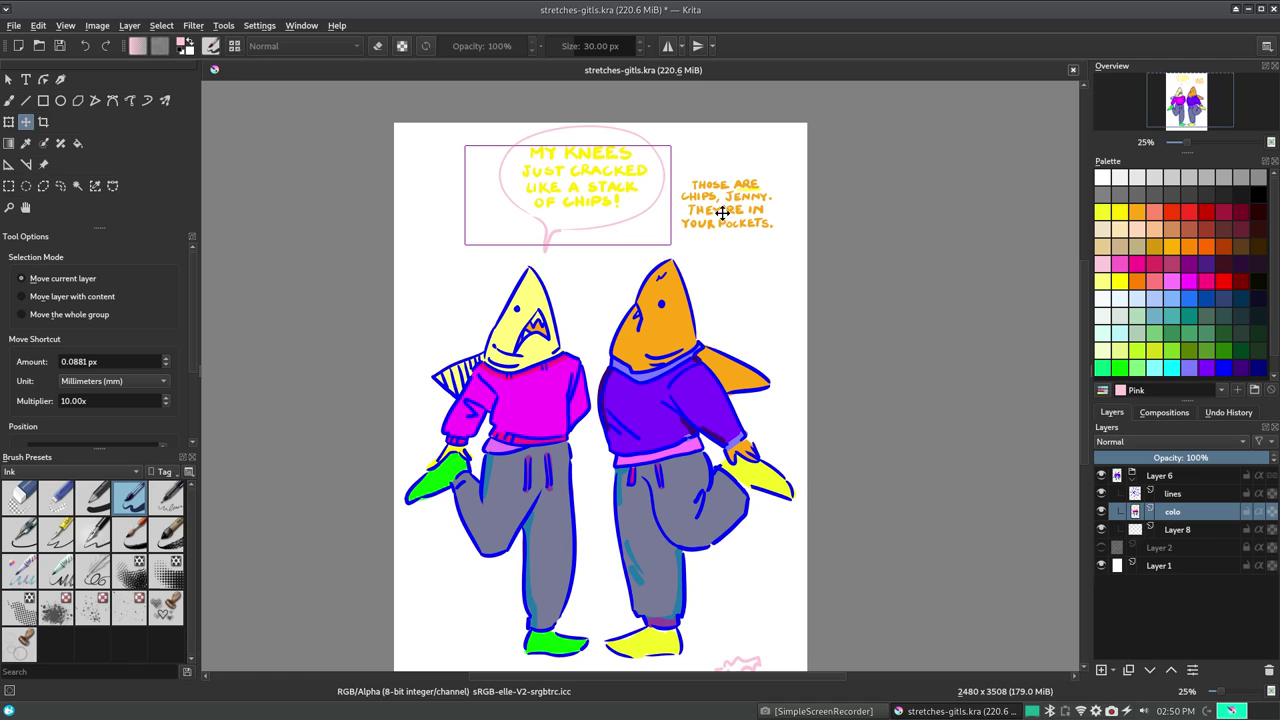
Paint a half-Yellow bubble stroke around the THOSE ARE CHIPS caption
{"action": "left_click", "coordinate": [10, 101]}
{"action": "left_click", "coordinate": [1189, 368]}
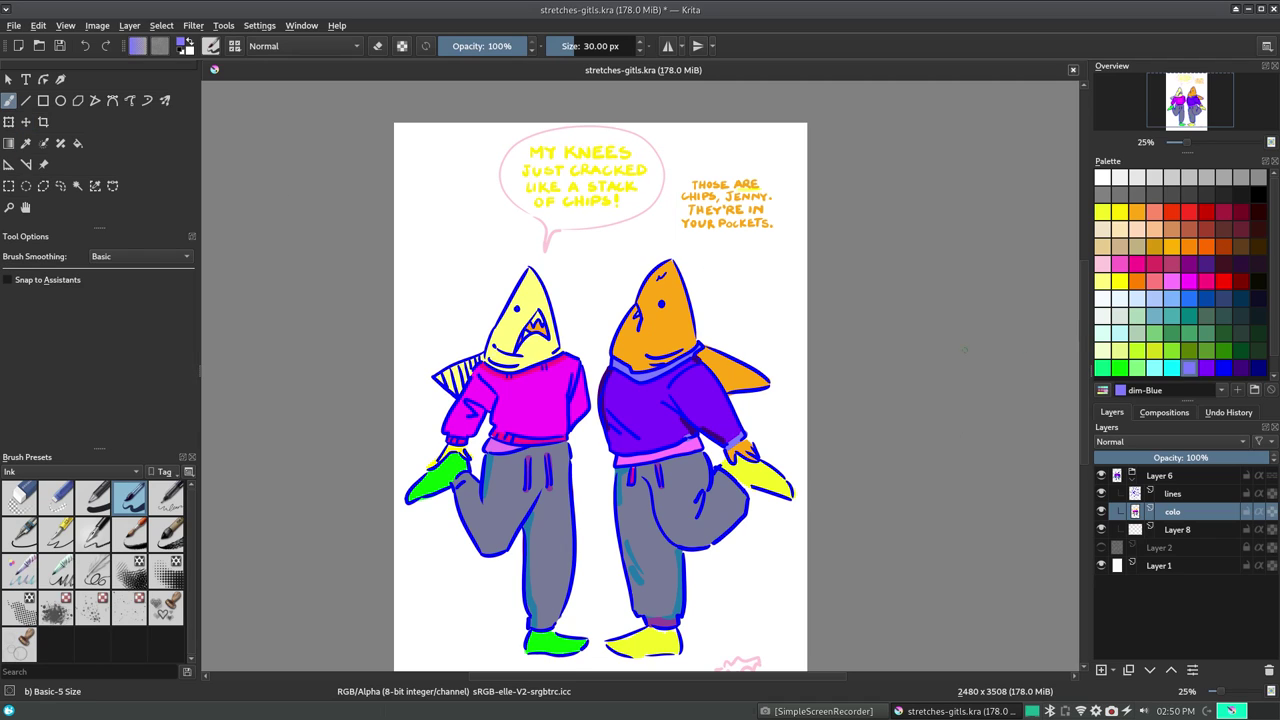
{"action": "left_click_drag", "start_coordinate": [1276, 345], "coordinate": [1274, 376]}
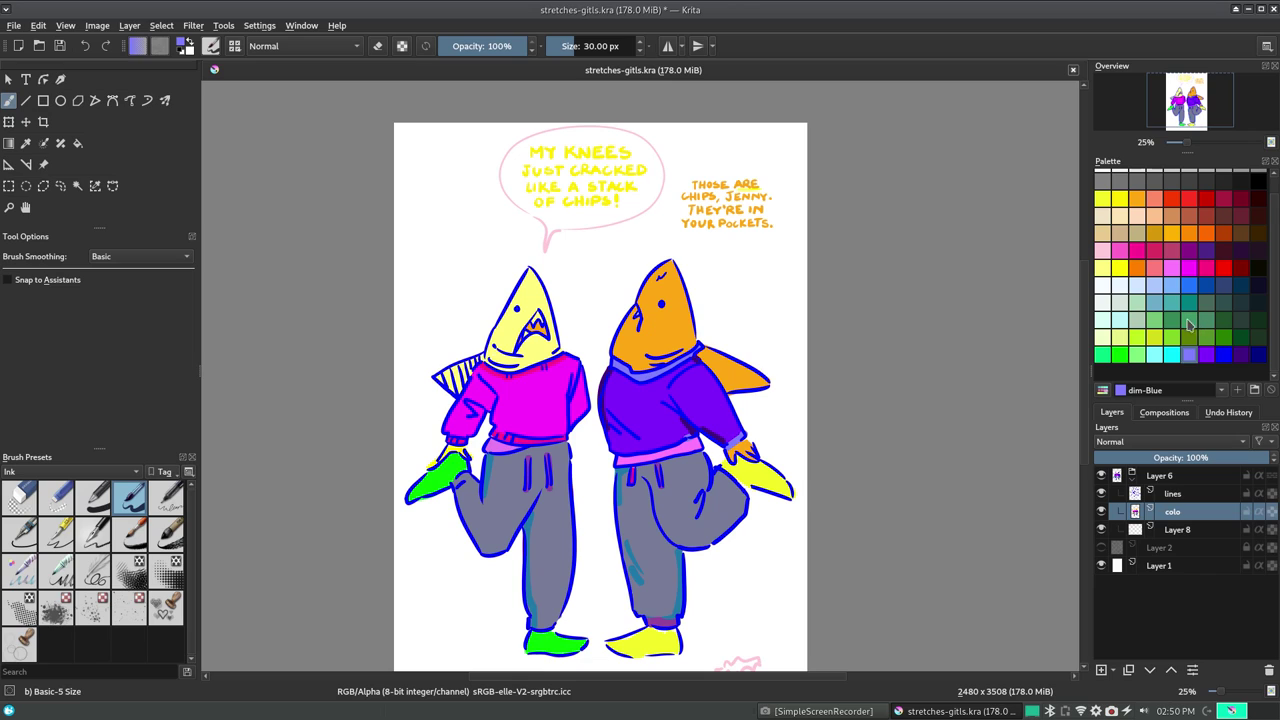
{"action": "scroll", "coordinate": [1181, 363], "scroll_direction": "up", "scroll_amount": 1}
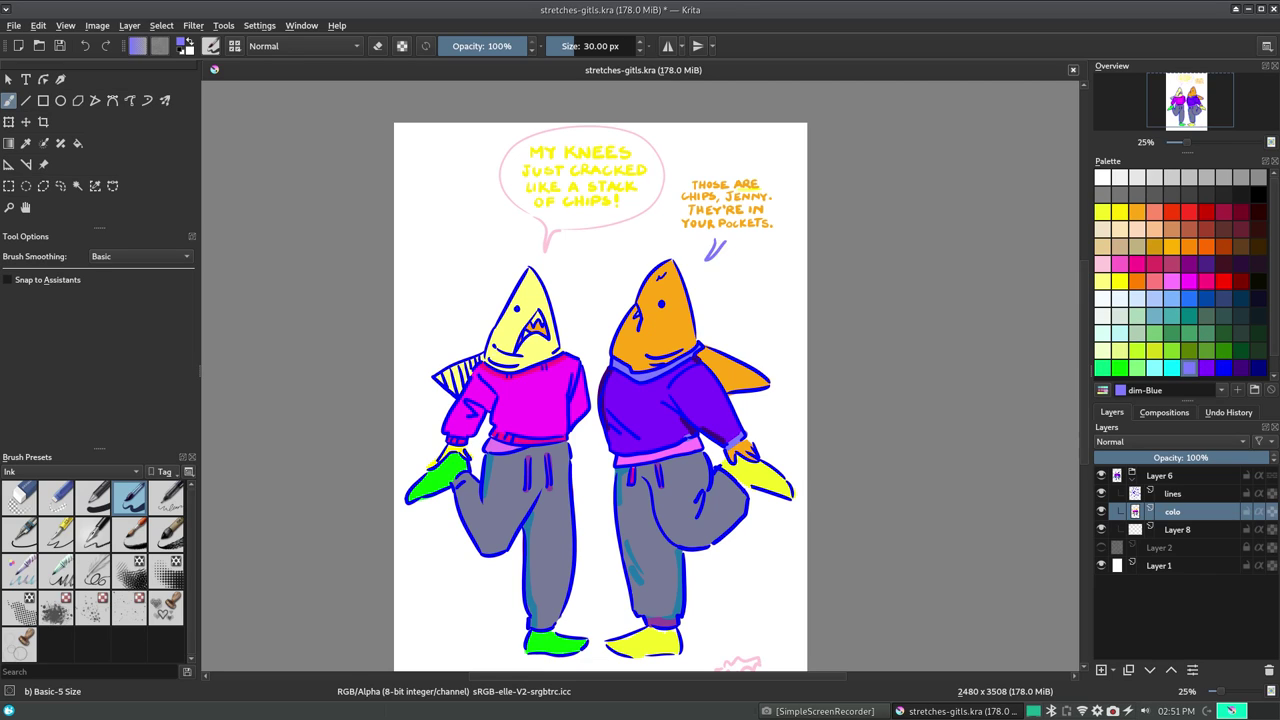
{"action": "left_click", "coordinate": [1102, 283]}
{"action": "left_click_drag", "start_coordinate": [700, 237], "coordinate": [702, 258]}
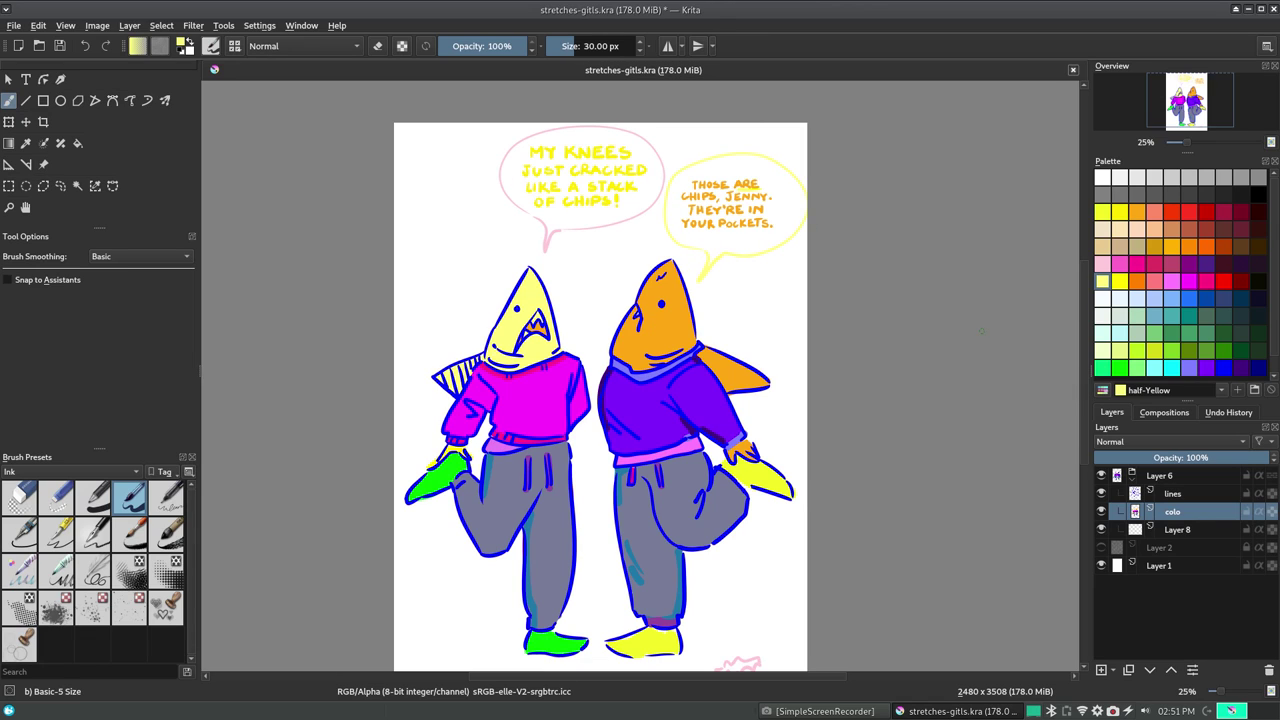
Try Tangerine, Carnation and Ice blue, settling on pale frost blue for the bubble
{"action": "left_click", "coordinate": [1171, 246]}
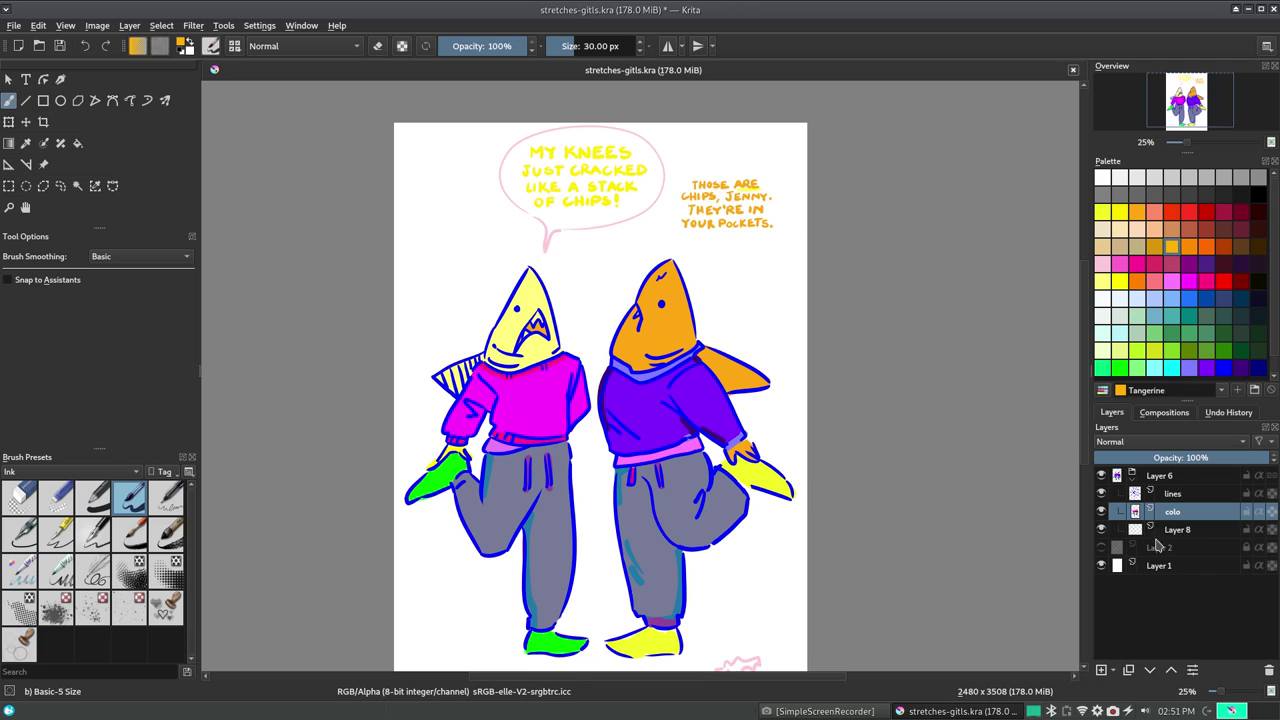
{"action": "left_click", "coordinate": [1170, 529]}
{"action": "left_click", "coordinate": [1154, 281]}
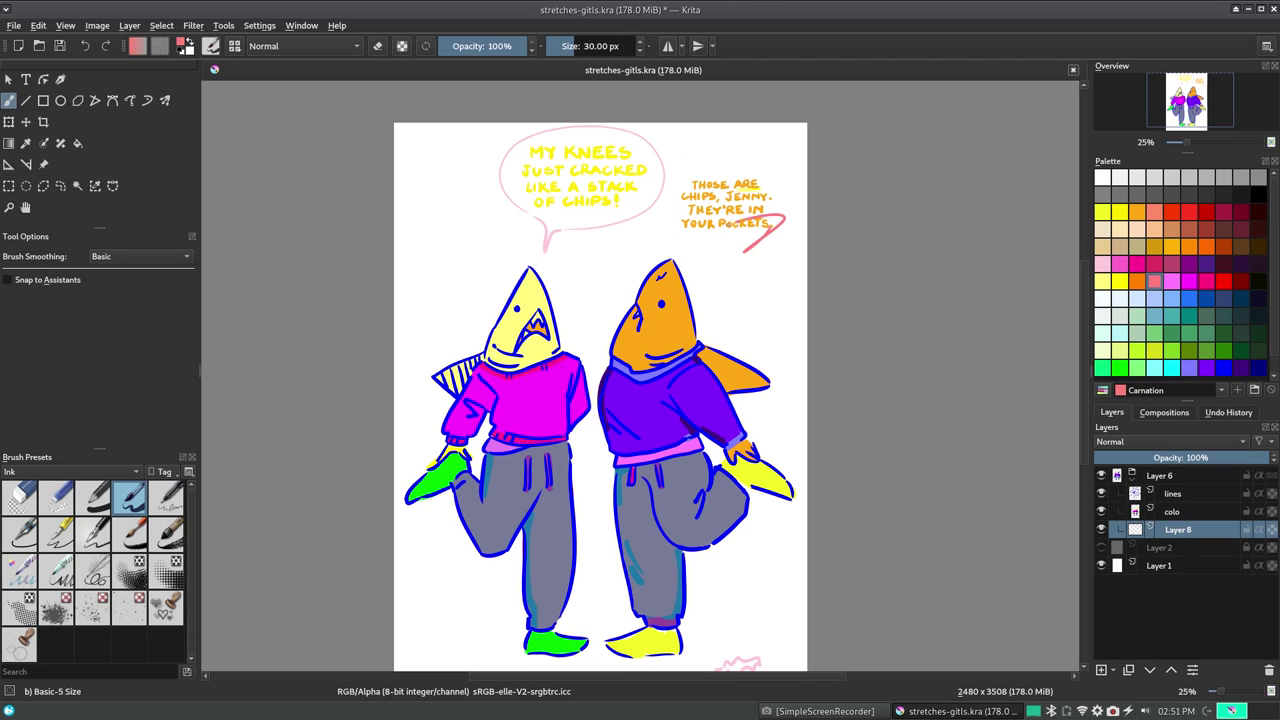
{"action": "left_click", "coordinate": [1120, 298]}
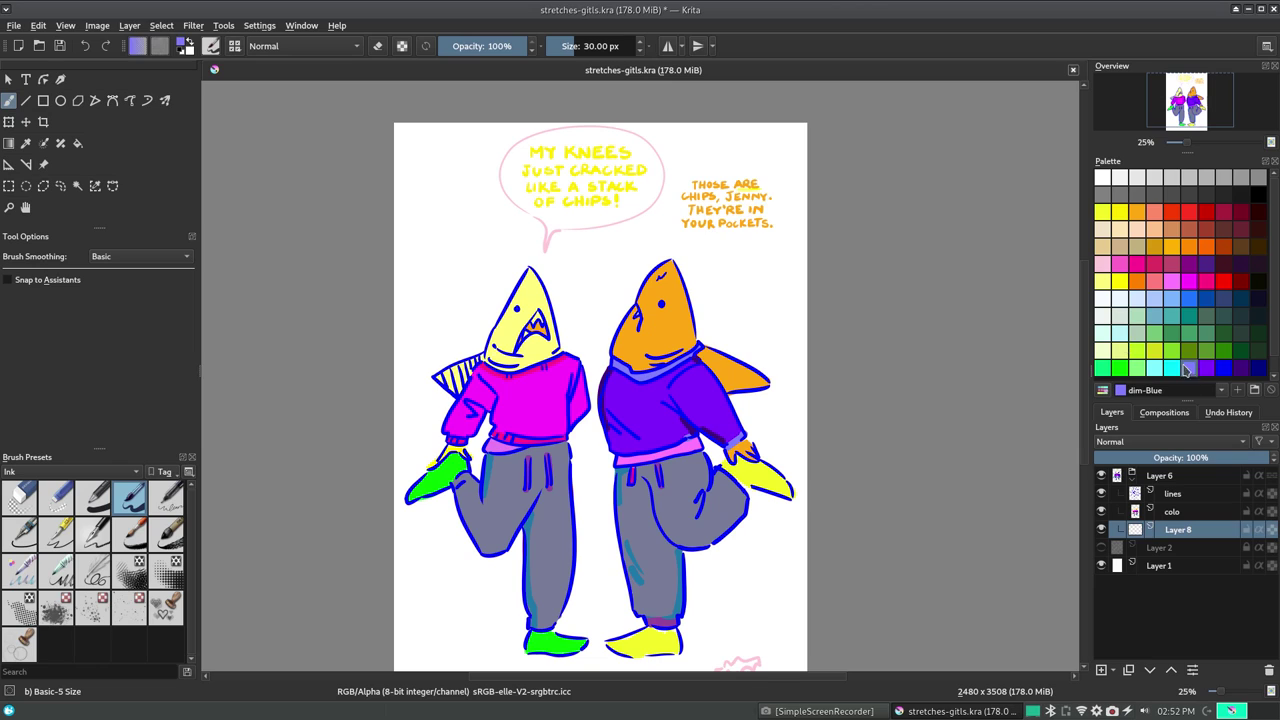
{"action": "scroll", "coordinate": [1188, 370], "scroll_direction": "down", "scroll_amount": 1}
{"action": "left_click", "coordinate": [1137, 285]}
{"action": "left_click", "coordinate": [712, 232], "text": "ctrl"}
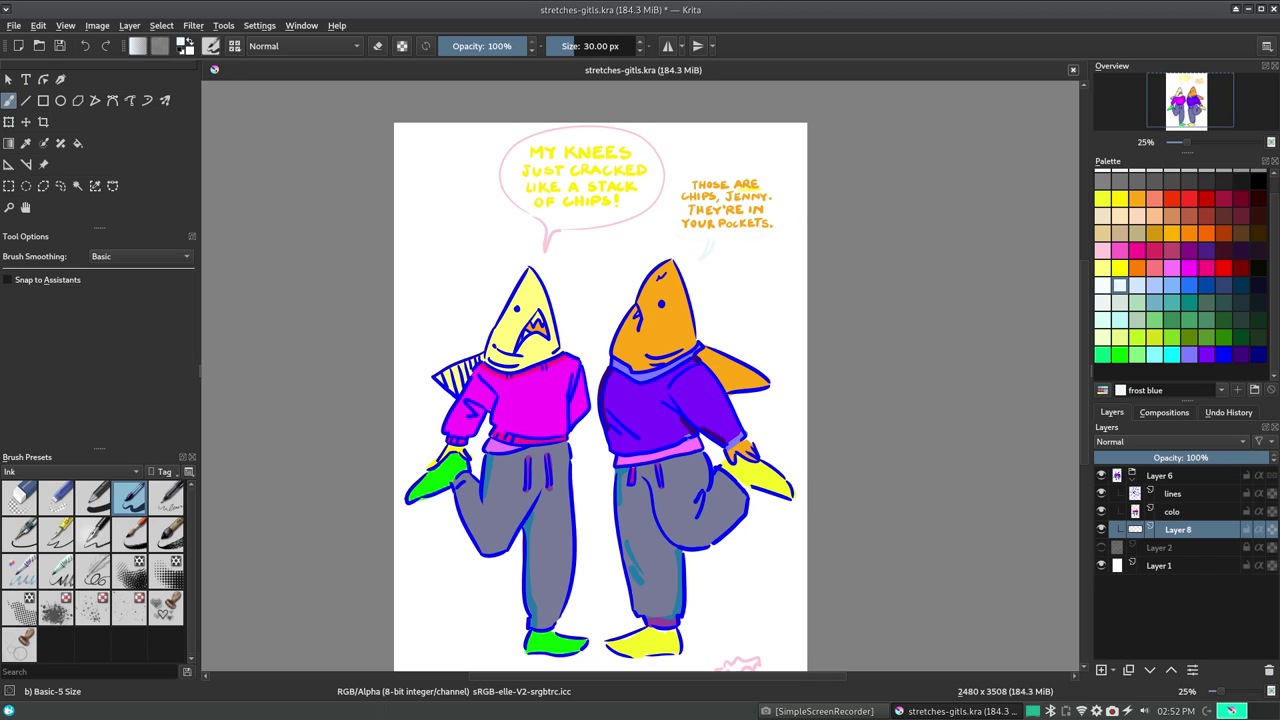
Try flood-filling the left bubble with pink, undoing the fills that flooded the page
{"action": "key", "text": "f"}
{"action": "left_click", "coordinate": [718, 240]}
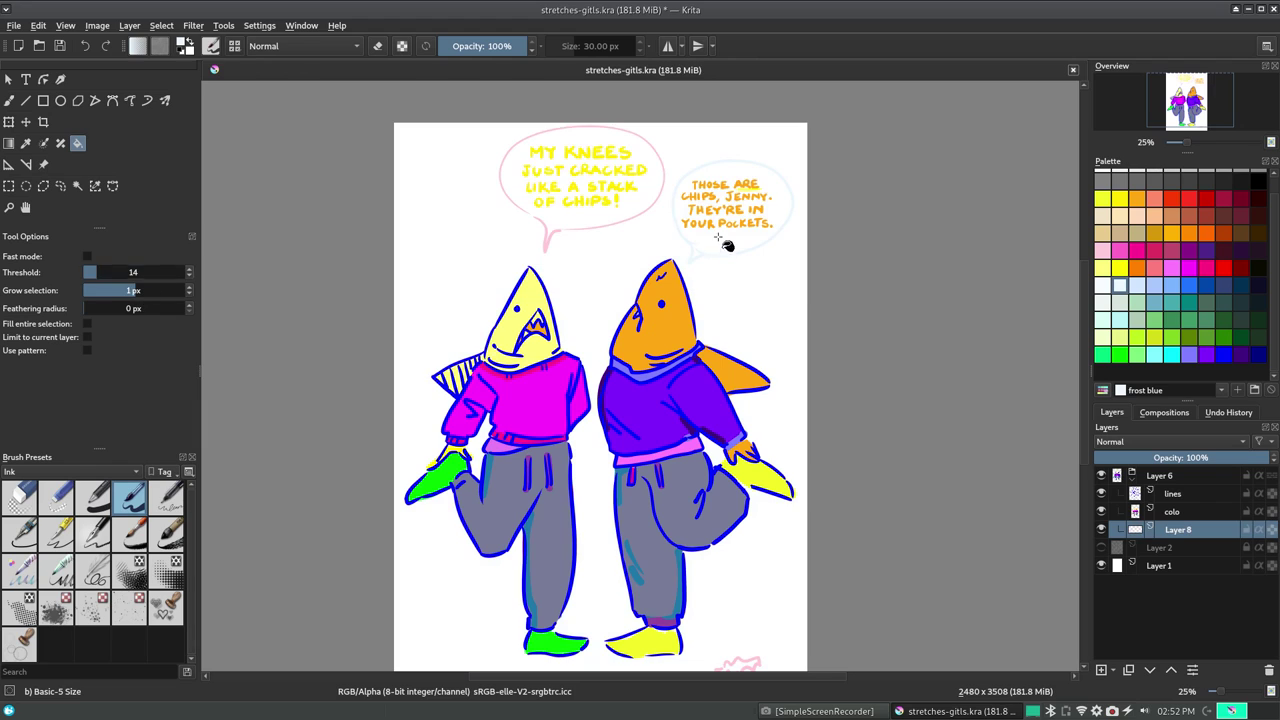
{"action": "left_click", "coordinate": [1118, 250]}
{"action": "left_click", "coordinate": [654, 312]}
{"action": "key", "text": "ctrl+z"}
{"action": "left_click", "coordinate": [651, 289]}
{"action": "key", "text": "ctrl+z"}
Toggle Fill entire selection and the current-layer limit, undoing two more stray pink fills
{"action": "left_click", "coordinate": [87, 323]}
{"action": "left_click", "coordinate": [87, 337]}
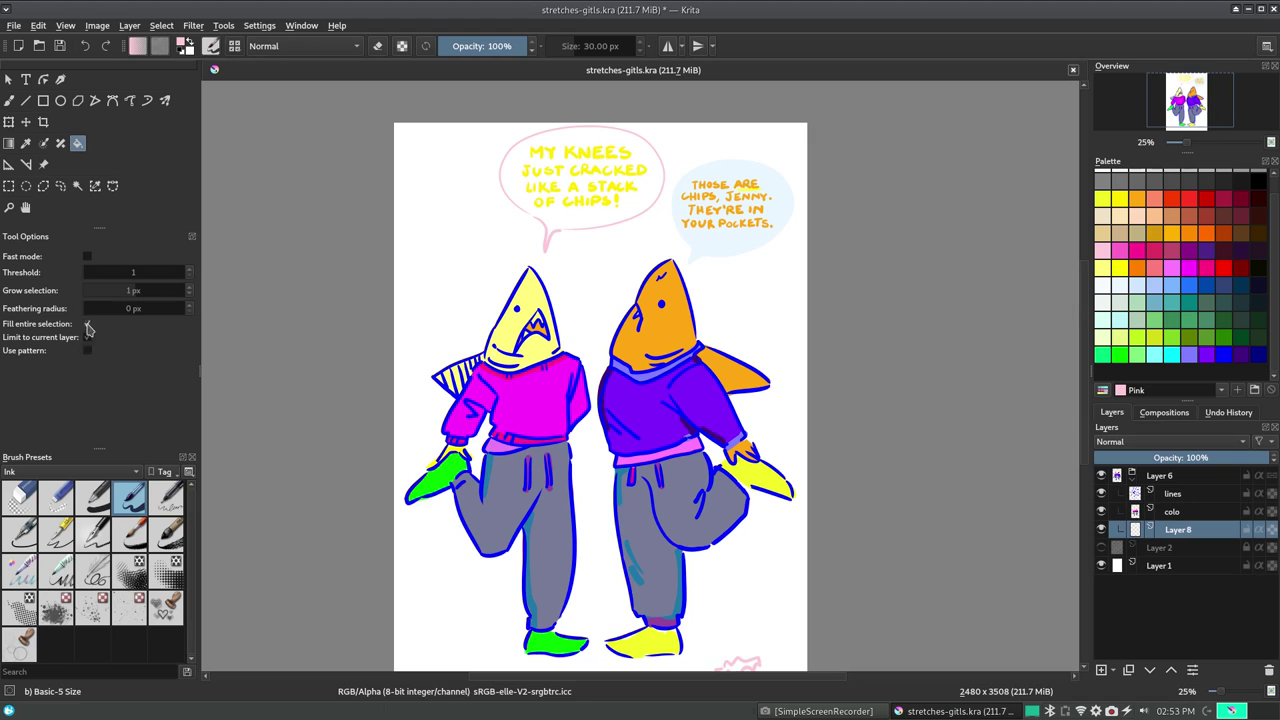
{"action": "left_click", "coordinate": [87, 323]}
{"action": "left_click", "coordinate": [574, 237]}
{"action": "key", "text": "ctrl+z"}
{"action": "left_click", "coordinate": [574, 237]}
{"action": "key", "text": "ctrl+z"}
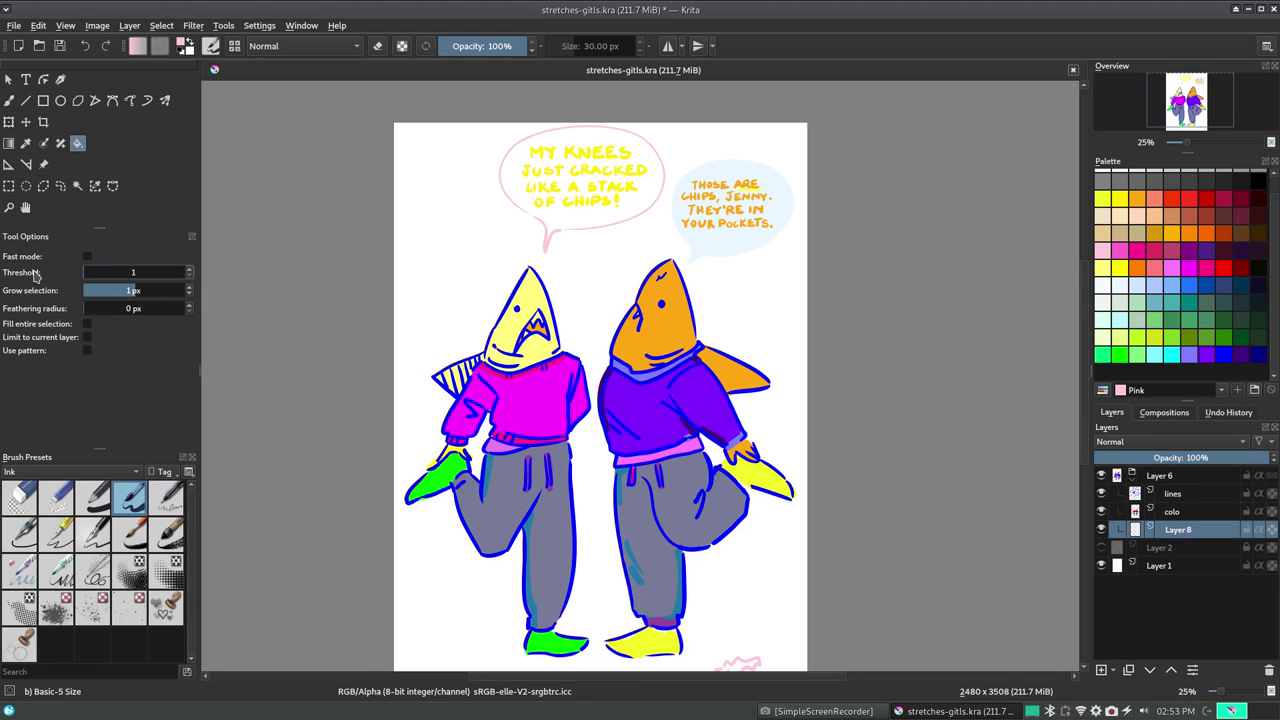
Fill the left bubble pink with a foreground-filled ellipse, then sample the right bubble's light blue
{"action": "key", "text": "b"}
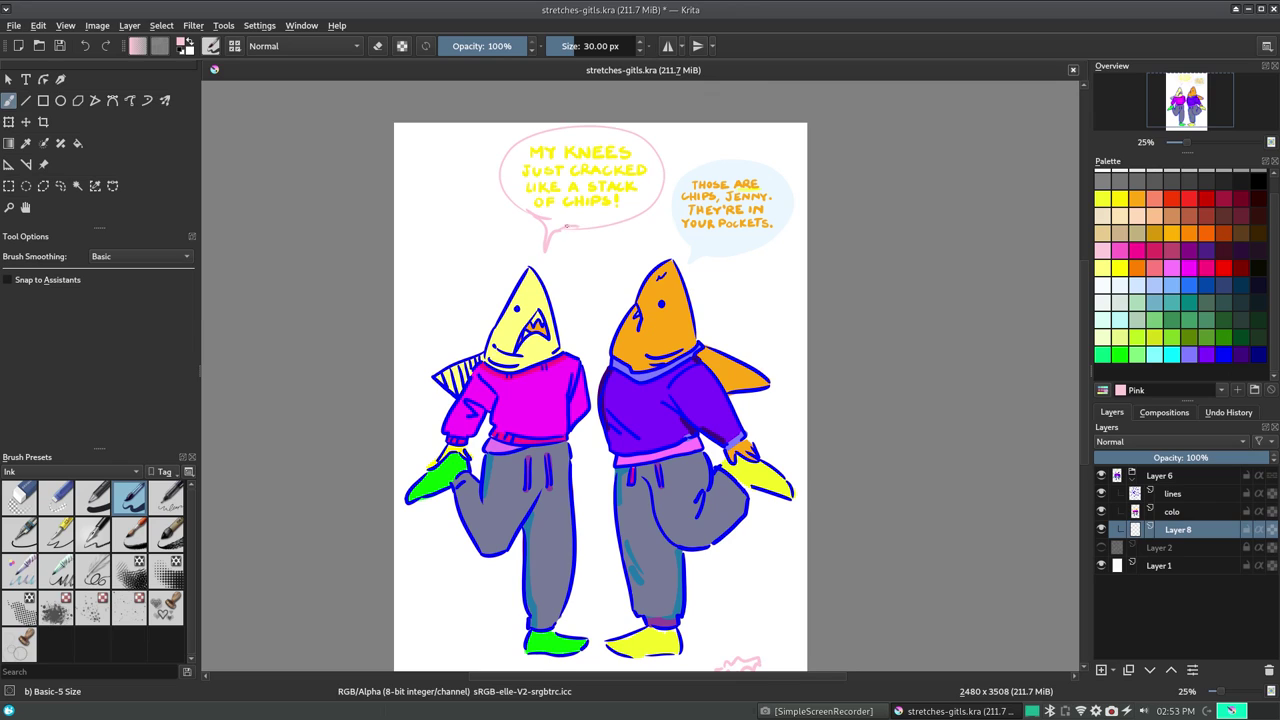
{"action": "left_click", "coordinate": [77, 145]}
{"action": "left_click", "coordinate": [520, 195]}
{"action": "key", "text": "b"}
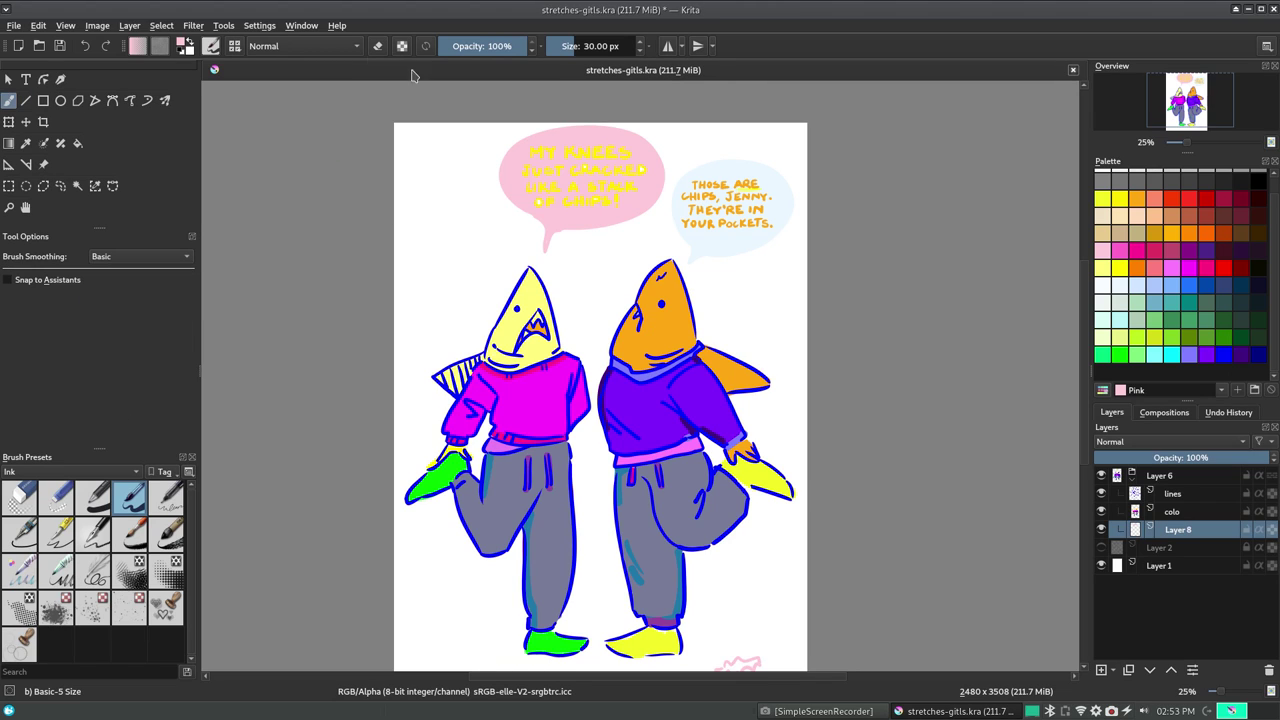
{"action": "left_click", "coordinate": [60, 100]}
{"action": "left_click", "coordinate": [110, 264]}
{"action": "left_click", "coordinate": [100, 288]}
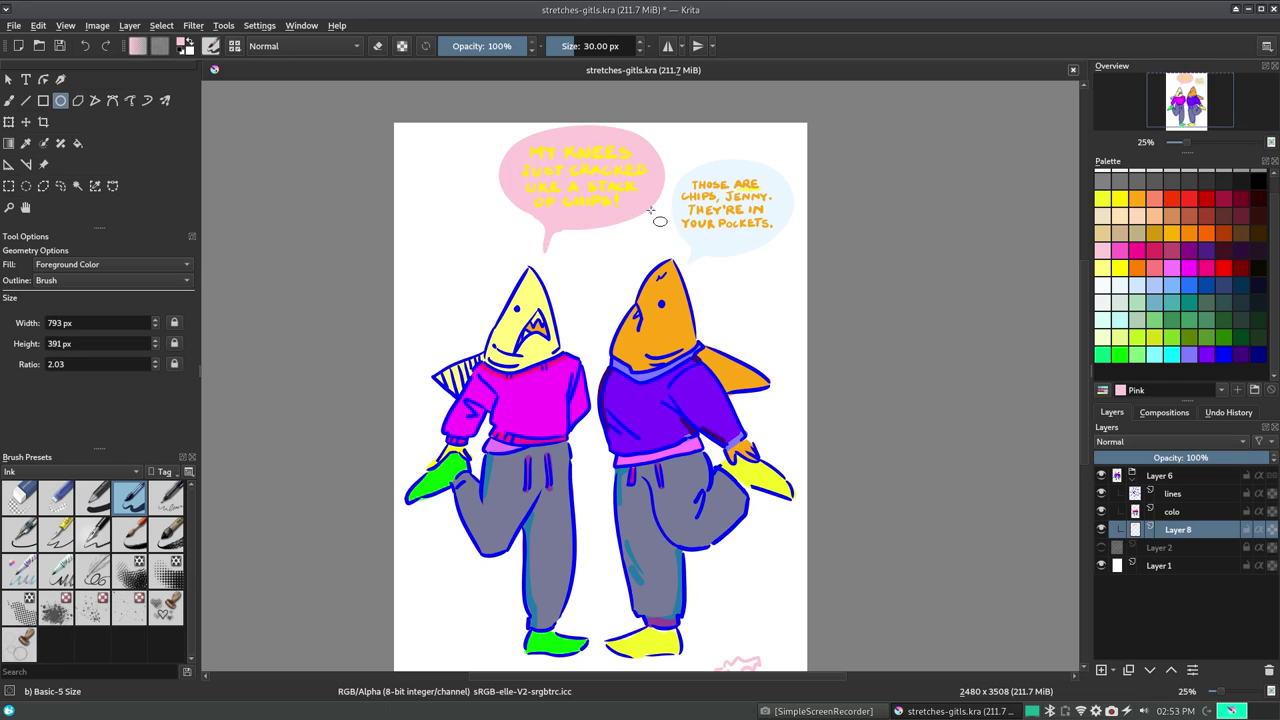
{"action": "left_click", "coordinate": [739, 240], "text": "ctrl"}
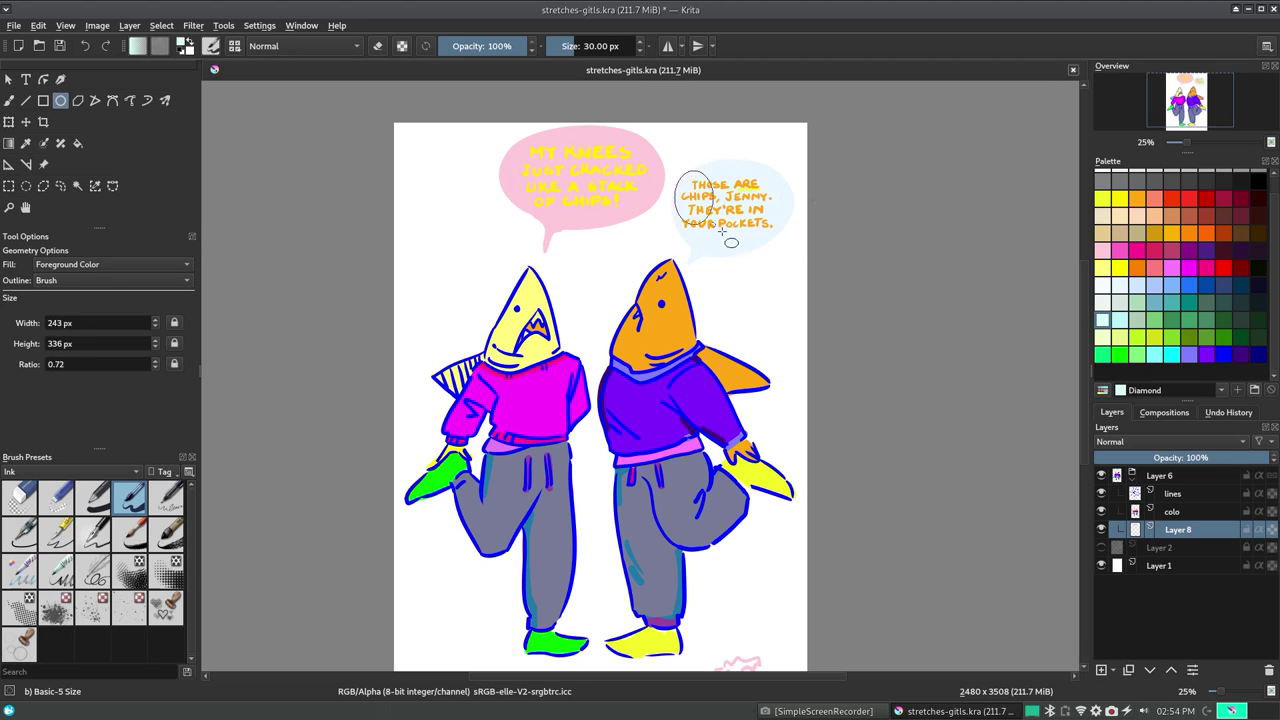
Pick the half-Cyan colour with the Fill tool for the right bubble
{"action": "key", "text": "f"}
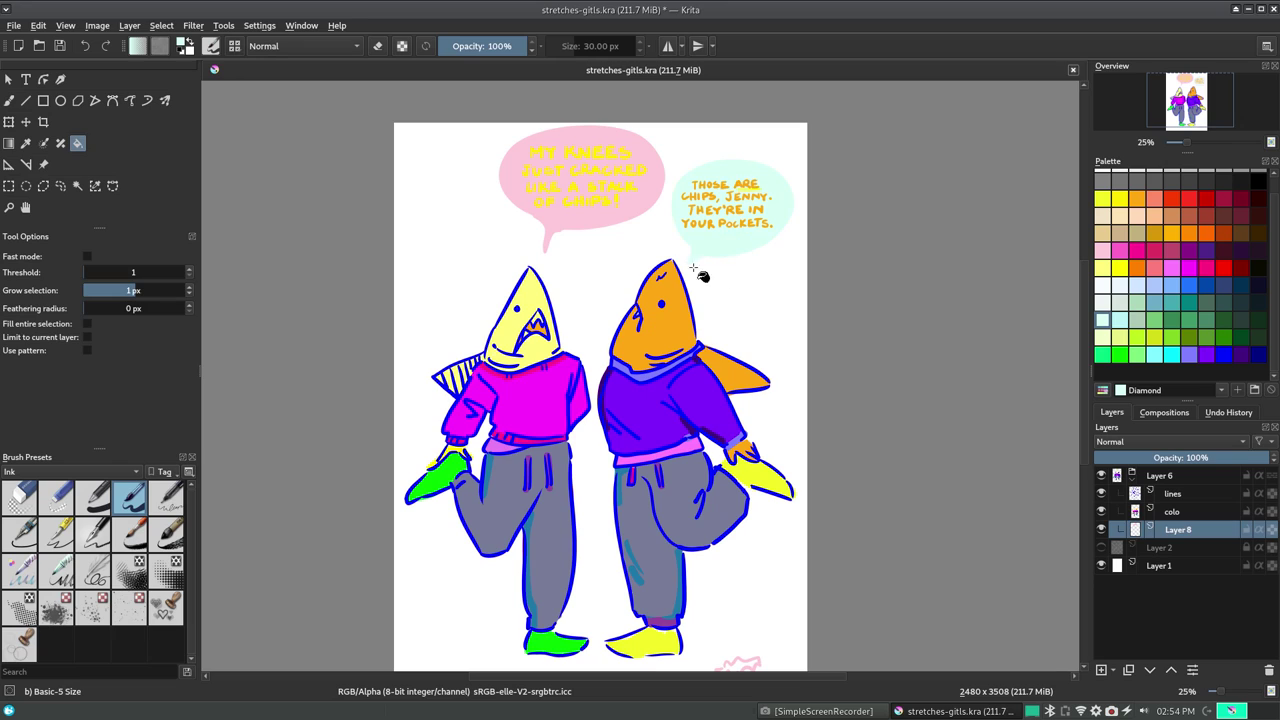
{"action": "left_click", "coordinate": [61, 102]}
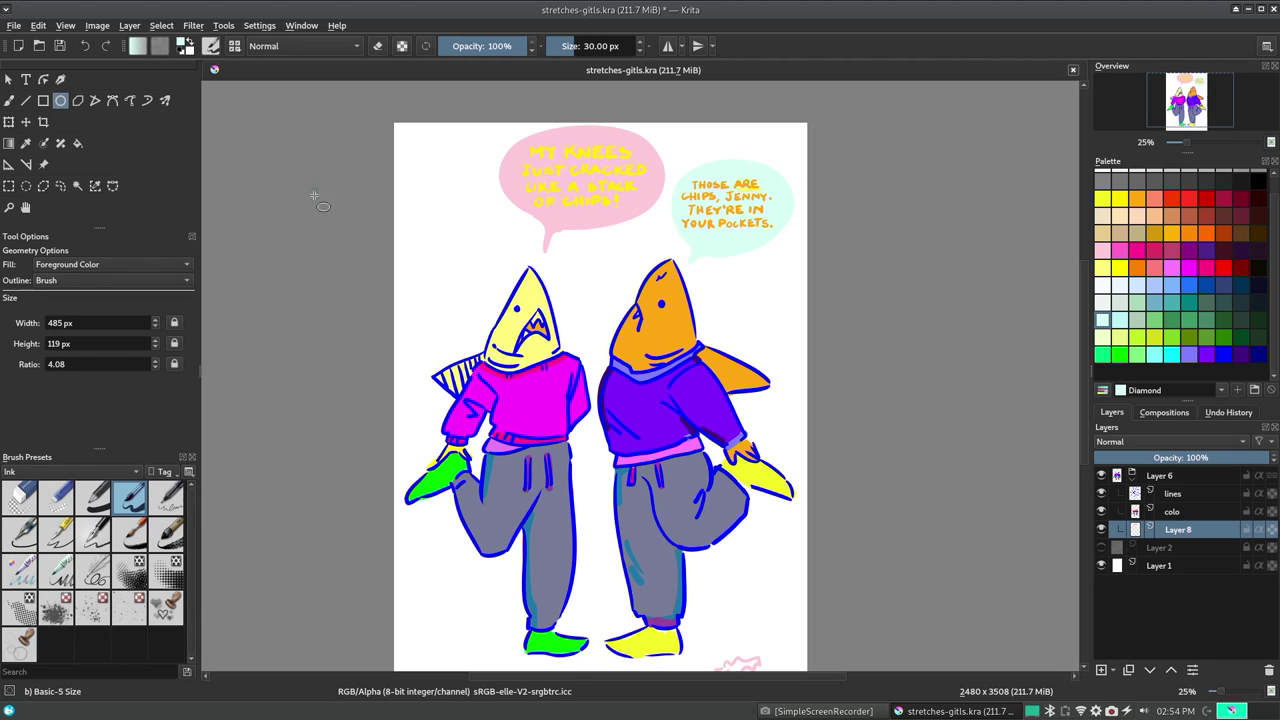
{"action": "key", "text": "f"}
{"action": "left_click", "coordinate": [1120, 345]}
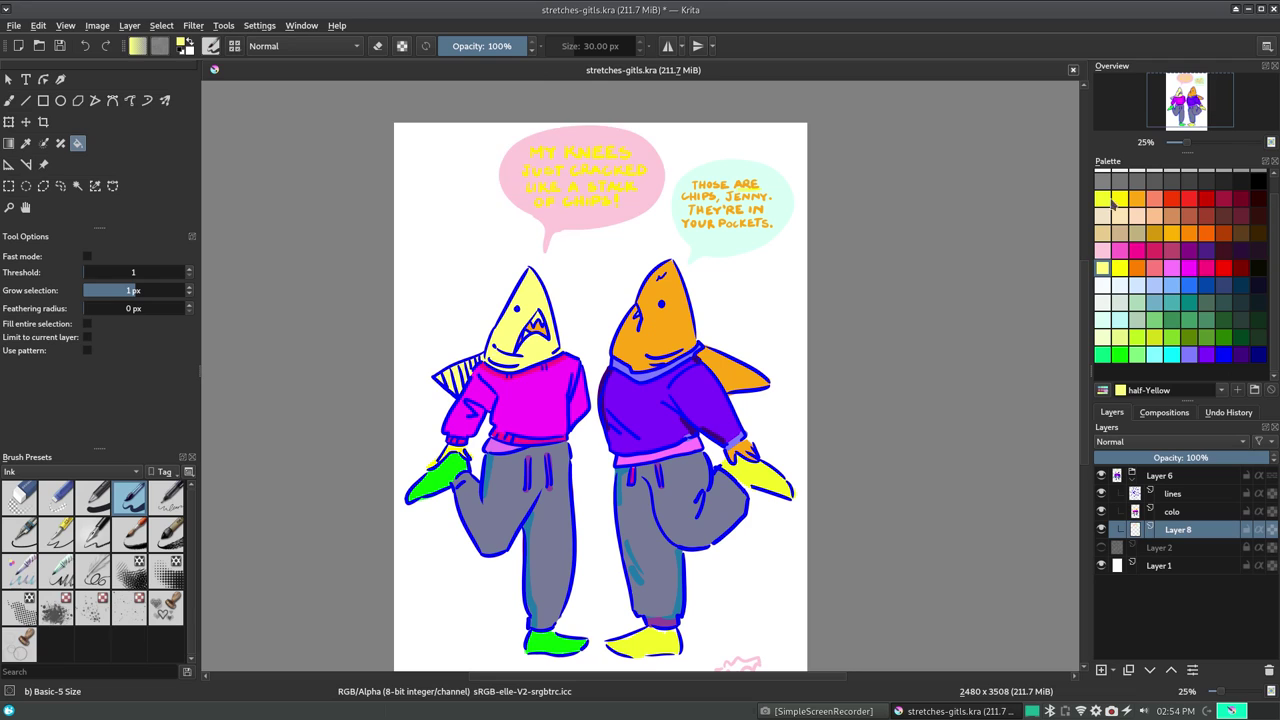
Refill the left speech bubble with dim-Blue instead of pink
{"action": "left_click", "coordinate": [1120, 286]}
{"action": "left_click", "coordinate": [1189, 354]}
{"action": "left_click", "coordinate": [598, 240]}
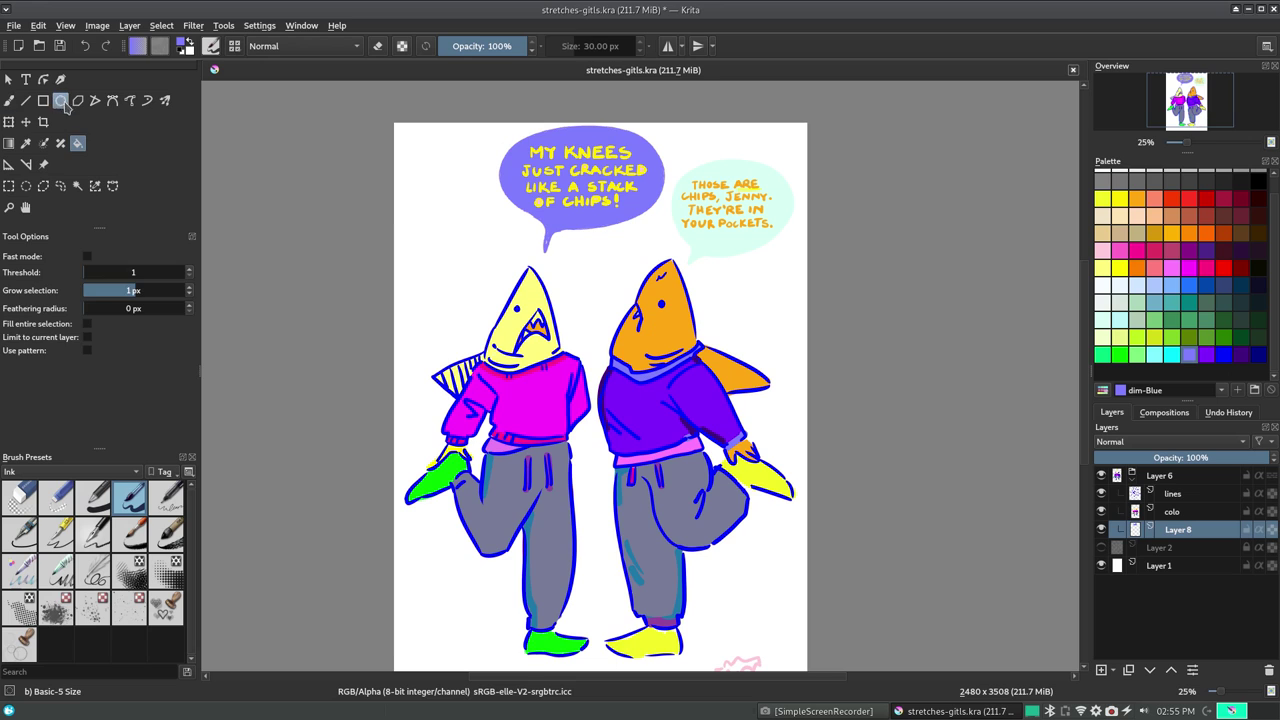
{"action": "left_click", "coordinate": [60, 100]}
{"action": "left_click", "coordinate": [9, 100]}
Zoom in and brush over the left bubble's ragged bottom edge
{"action": "left_click", "coordinate": [97, 25]}
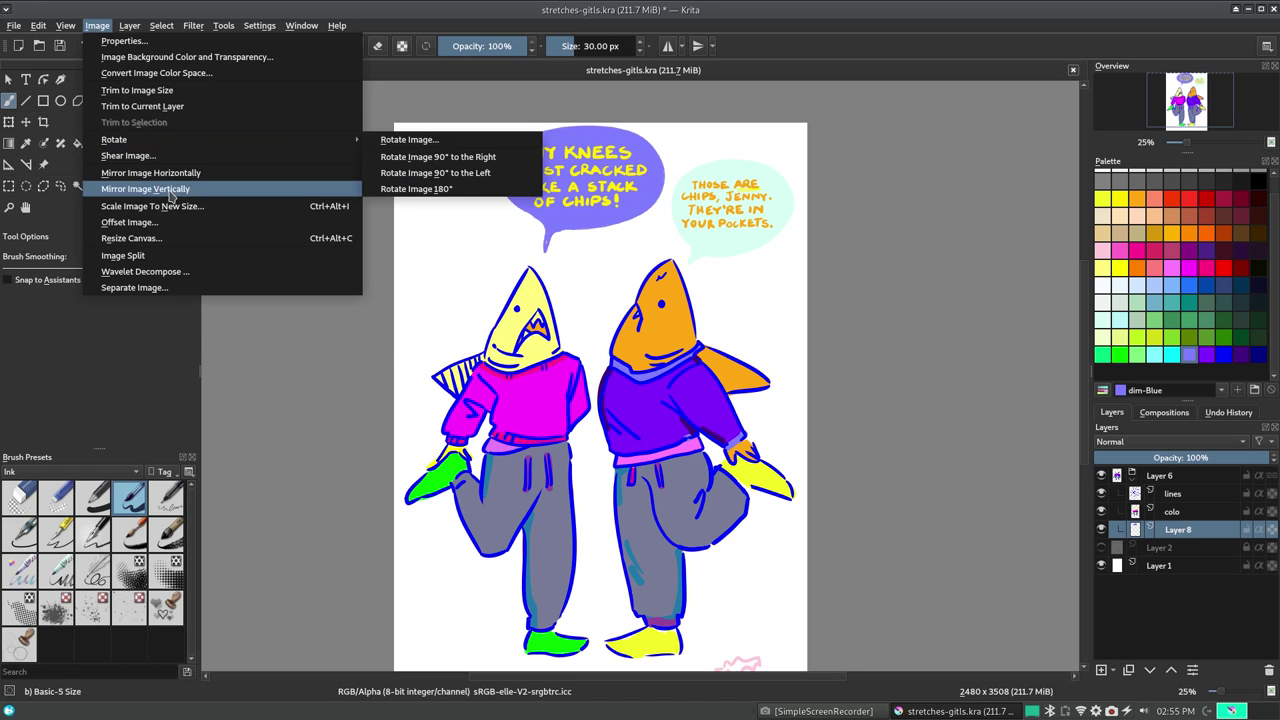
{"action": "key", "text": "Escape"}
{"action": "key", "text": "1"}
{"action": "scroll", "coordinate": [1070, 268], "scroll_direction": "up", "scroll_amount": 10}
{"action": "scroll", "coordinate": [1070, 268], "scroll_direction": "up", "scroll_amount": 2}
{"action": "scroll", "coordinate": [709, 679], "scroll_direction": "left", "scroll_amount": 5}
{"action": "left_click", "coordinate": [43, 122]}
{"action": "left_click", "coordinate": [9, 100]}
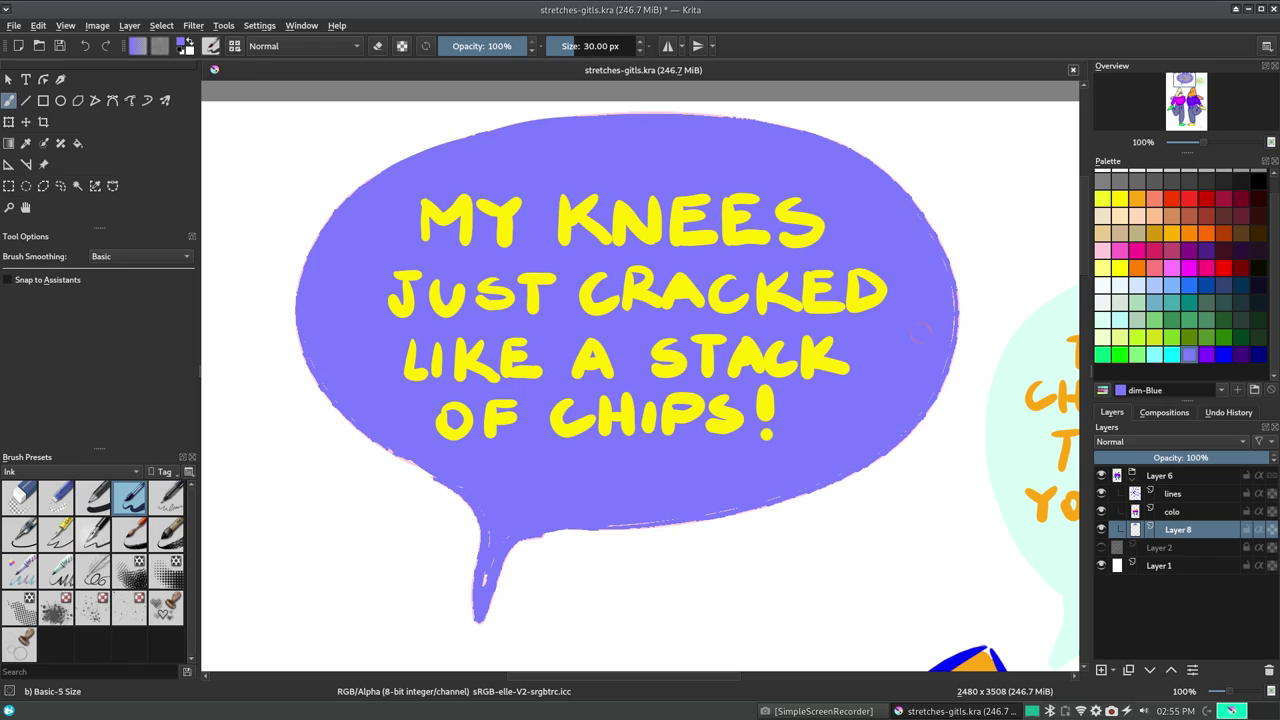
{"action": "left_click_drag", "start_coordinate": [538, 524], "coordinate": [855, 480]}
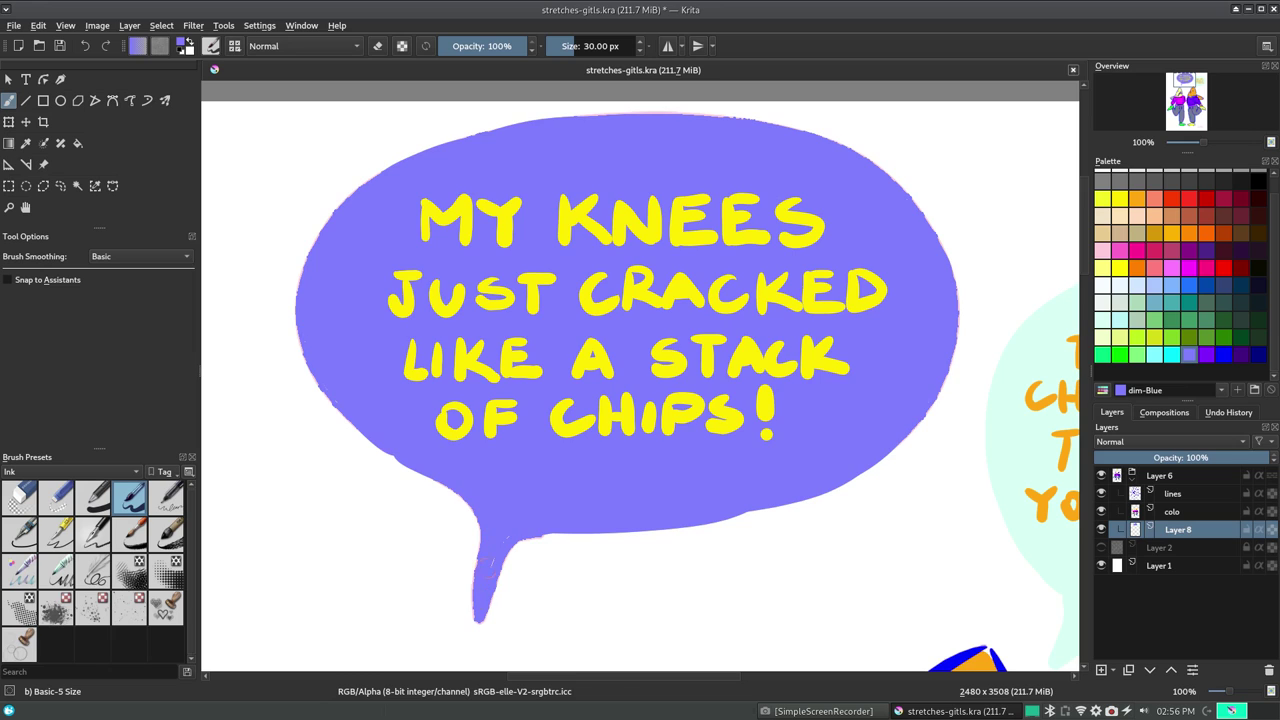
Pick the Diamond colour and zoom out to show the whole page
{"action": "left_click_drag", "start_coordinate": [617, 680], "coordinate": [753, 680]}
{"action": "left_click", "coordinate": [1102, 320]}
{"action": "scroll", "coordinate": [555, 400], "scroll_direction": "down", "scroll_amount": 3}
{"action": "scroll", "coordinate": [555, 512], "scroll_direction": "up", "scroll_amount": 2}
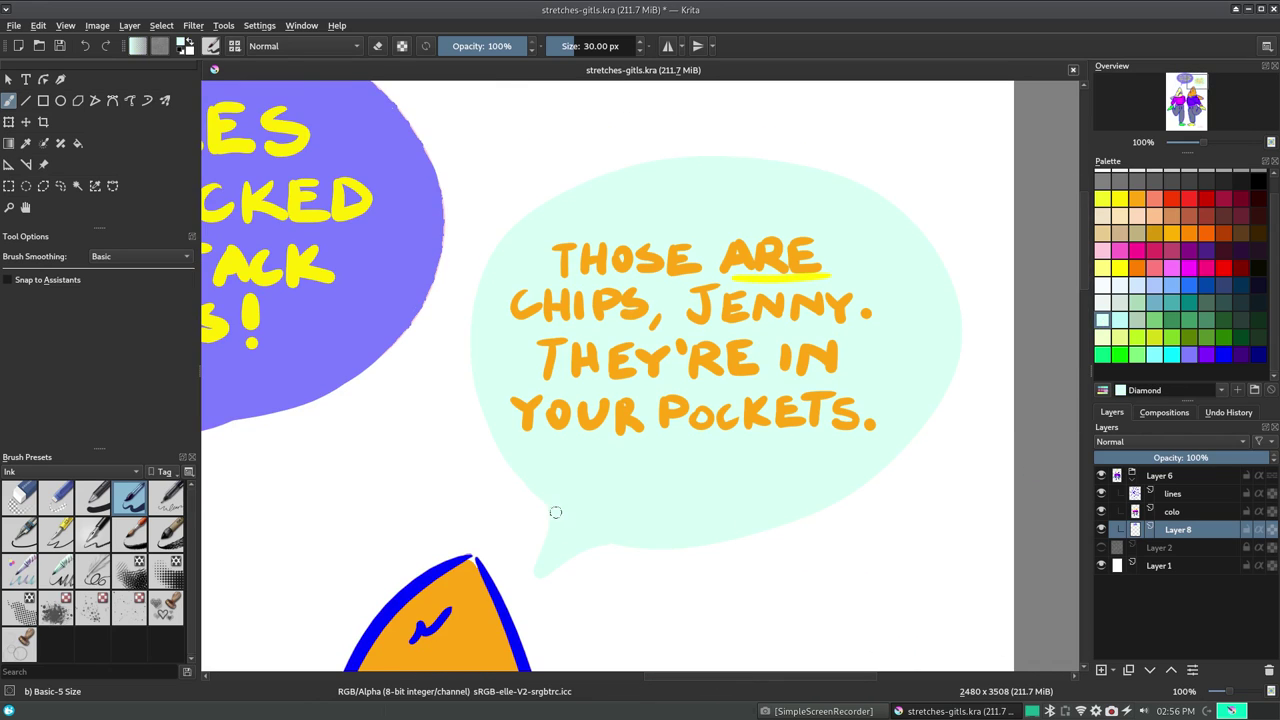
{"action": "left_click", "coordinate": [97, 25]}
{"action": "mouse_move", "coordinate": [86, 138]}
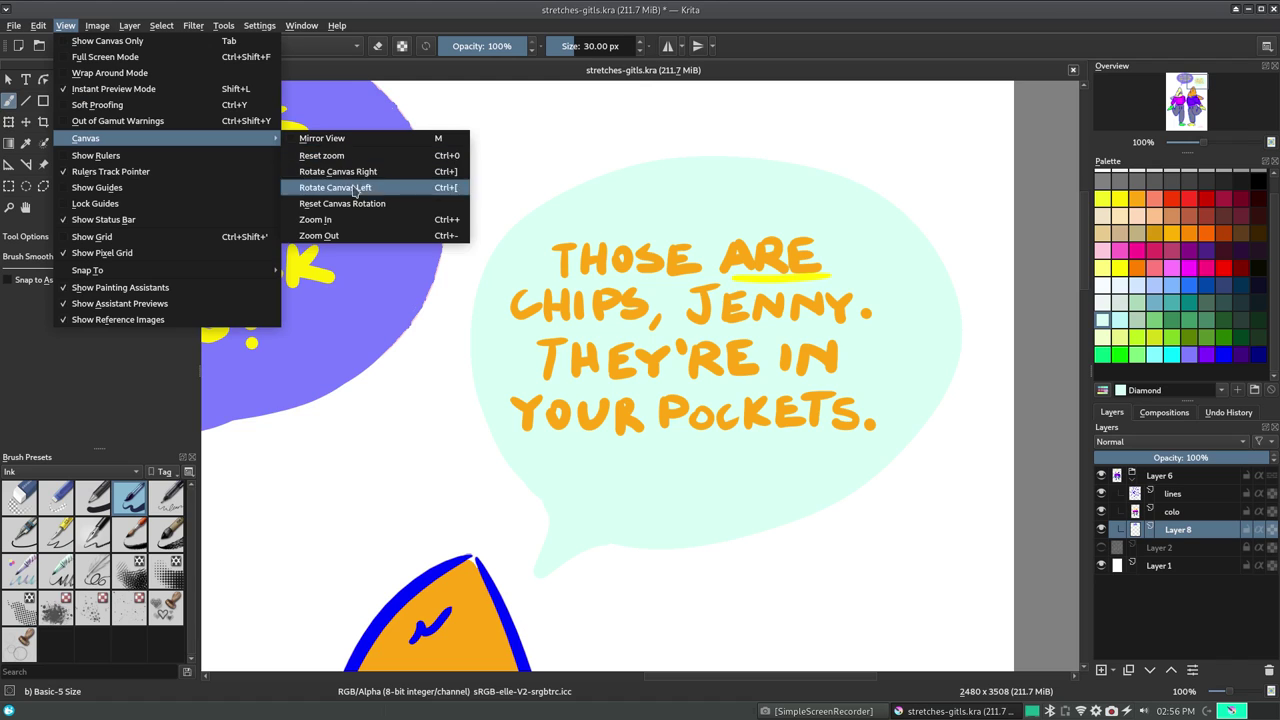
{"action": "left_click", "coordinate": [342, 240]}
{"action": "key", "text": "ctrl+minus"}
{"action": "key", "text": "ctrl+minus"}
{"action": "key", "text": "ctrl+minus"}
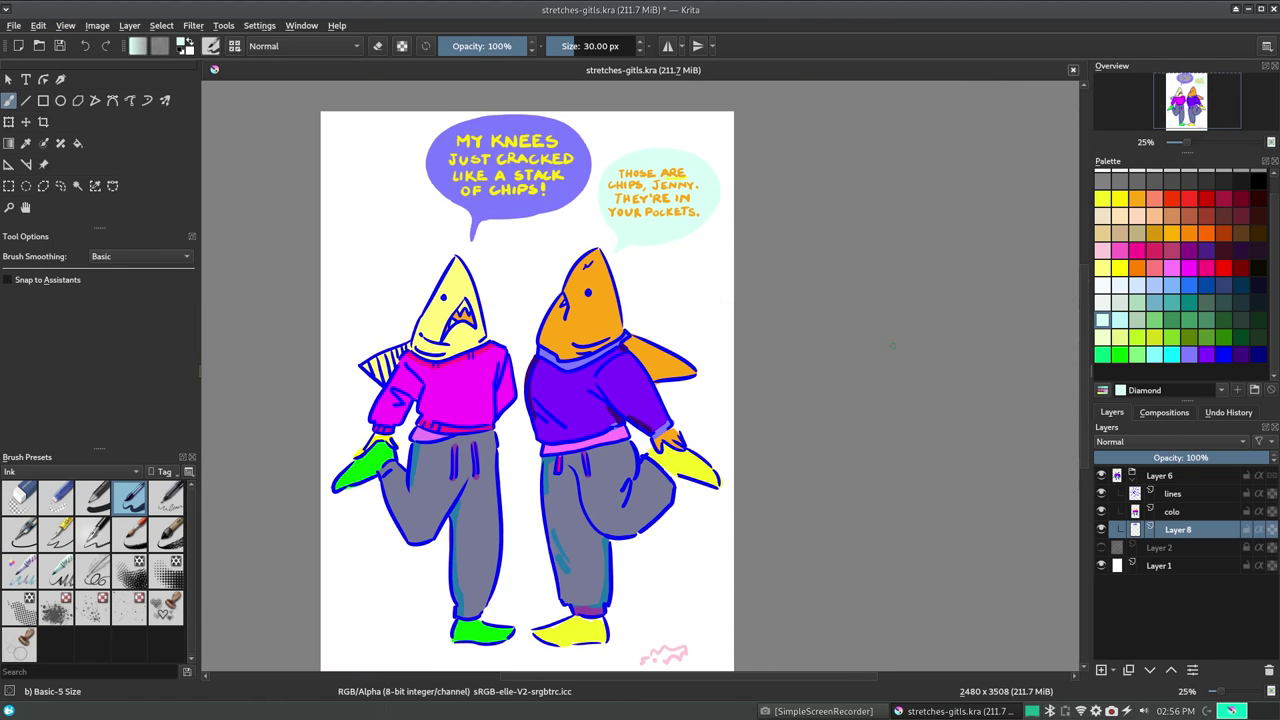
Nudge Layer 6's drawing a few pixels with the Transform tool
{"action": "left_click", "coordinate": [578, 252], "text": "ctrl"}
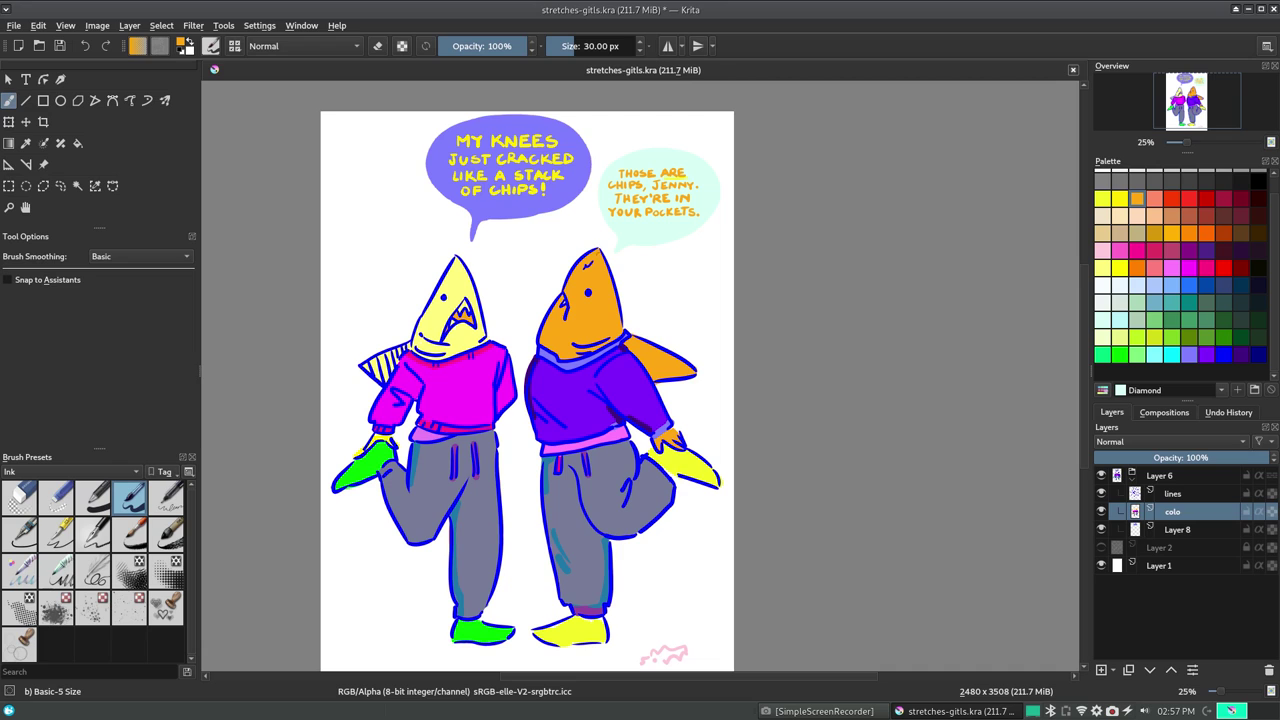
{"action": "key", "text": "Page_Up"}
{"action": "key", "text": "Page_Up"}
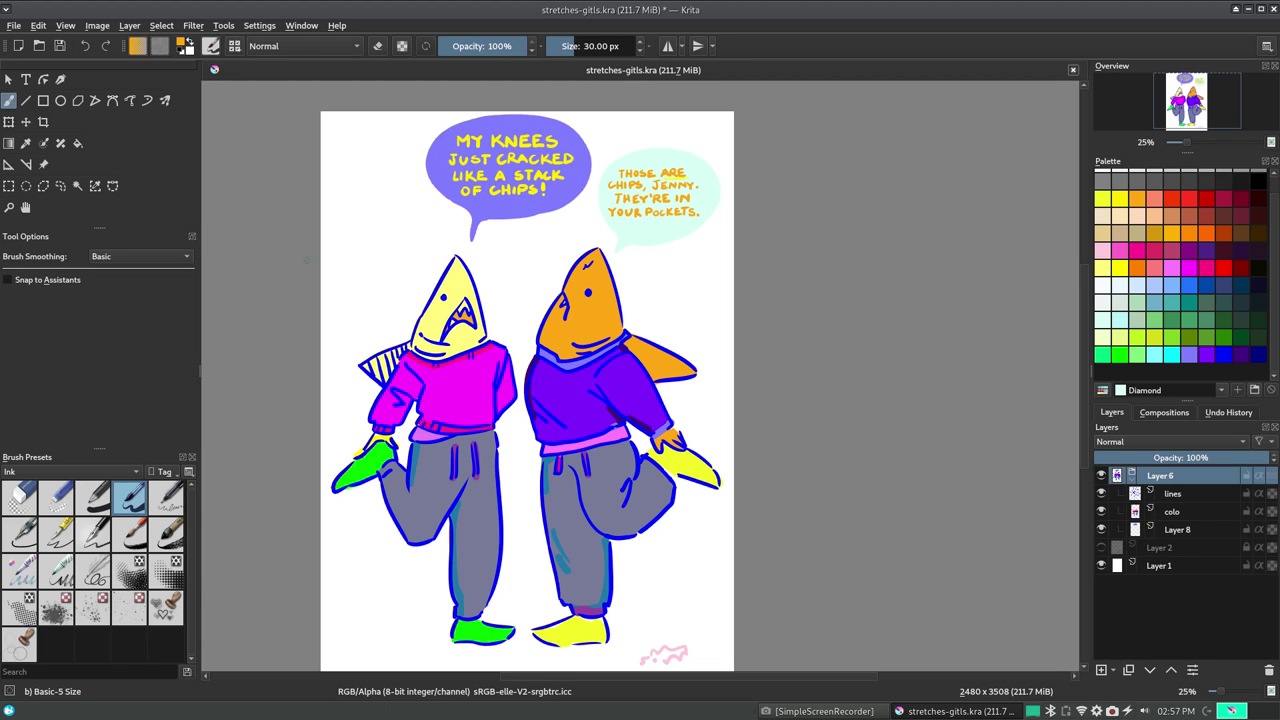
{"action": "key", "text": "t"}
{"action": "key", "text": "minus"}
{"action": "left_click_drag", "start_coordinate": [585, 379], "coordinate": [585, 374]}
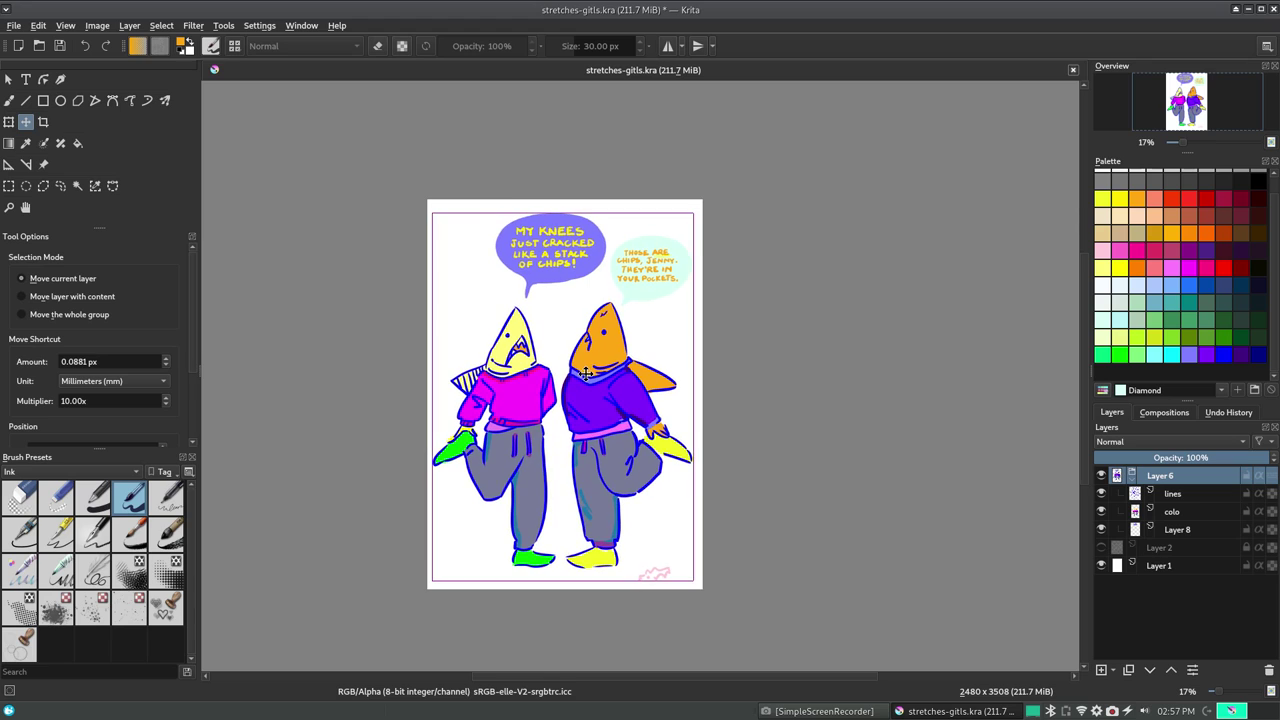
{"action": "key", "text": "b"}
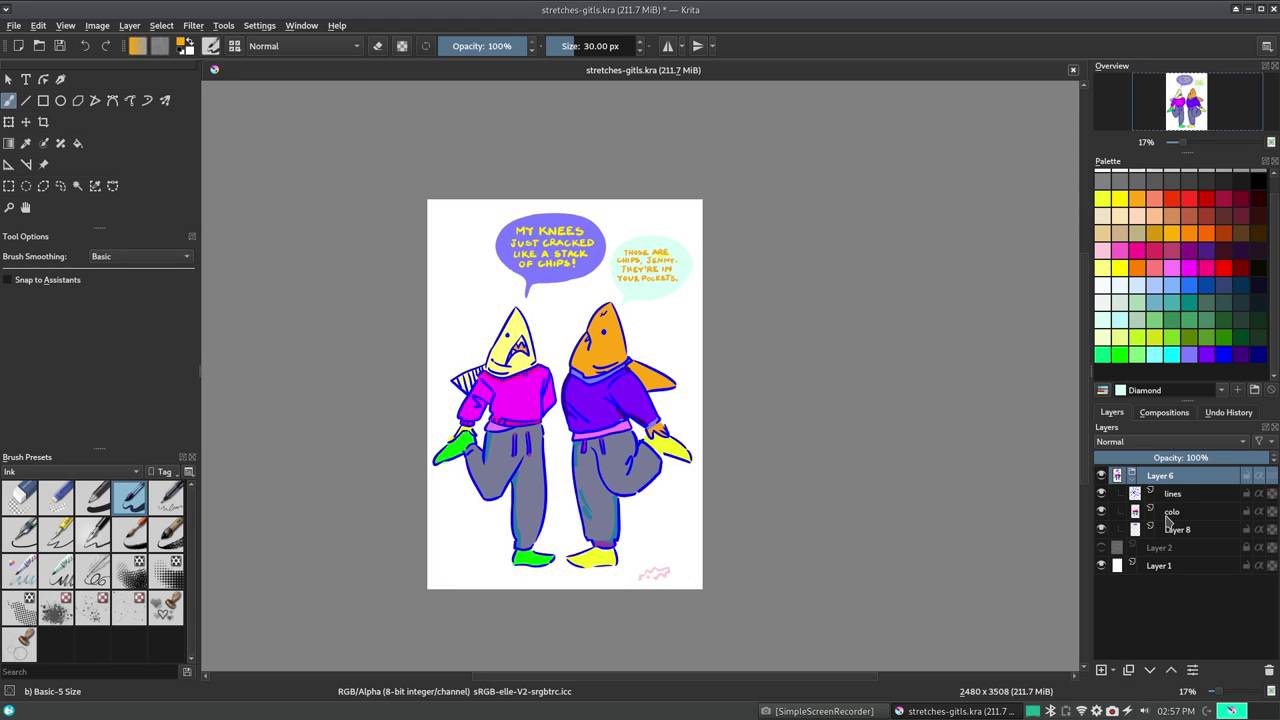
Shift the right bubble's caption hue to purple, then merge colo into Layer 8
{"action": "left_click", "coordinate": [1153, 513]}
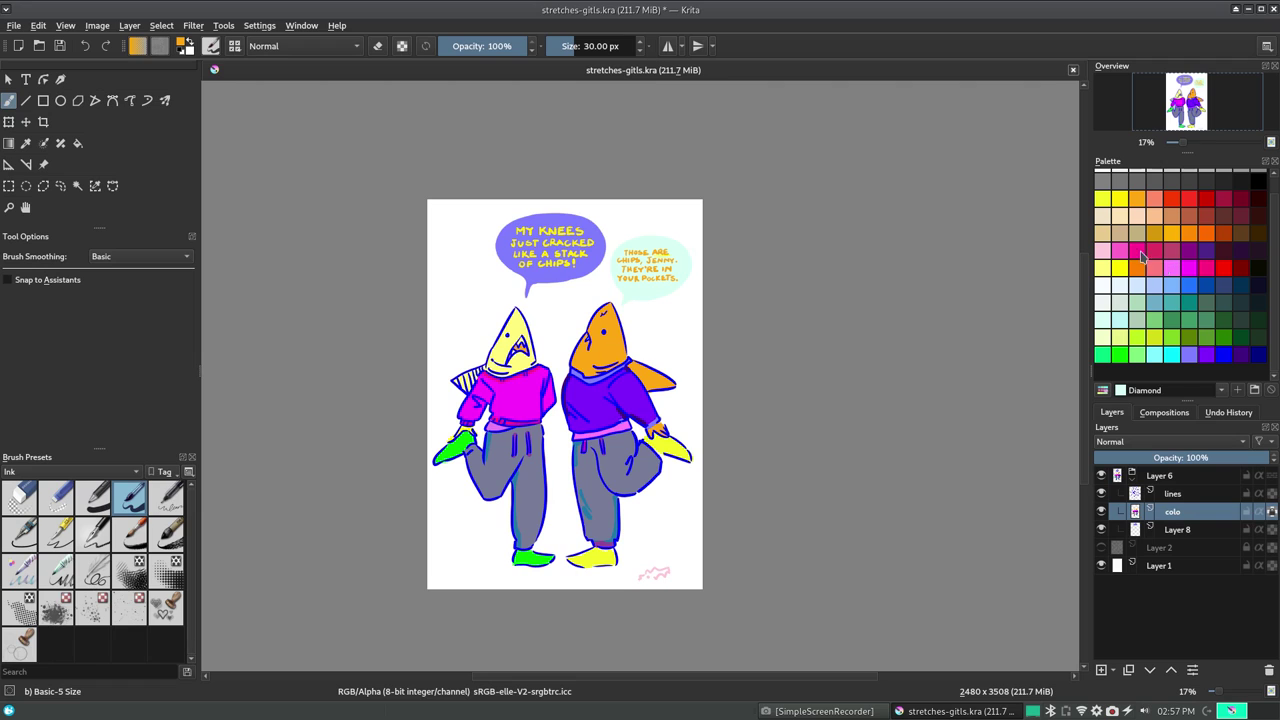
{"action": "left_click", "coordinate": [1172, 199]}
{"action": "left_click", "coordinate": [60, 100]}
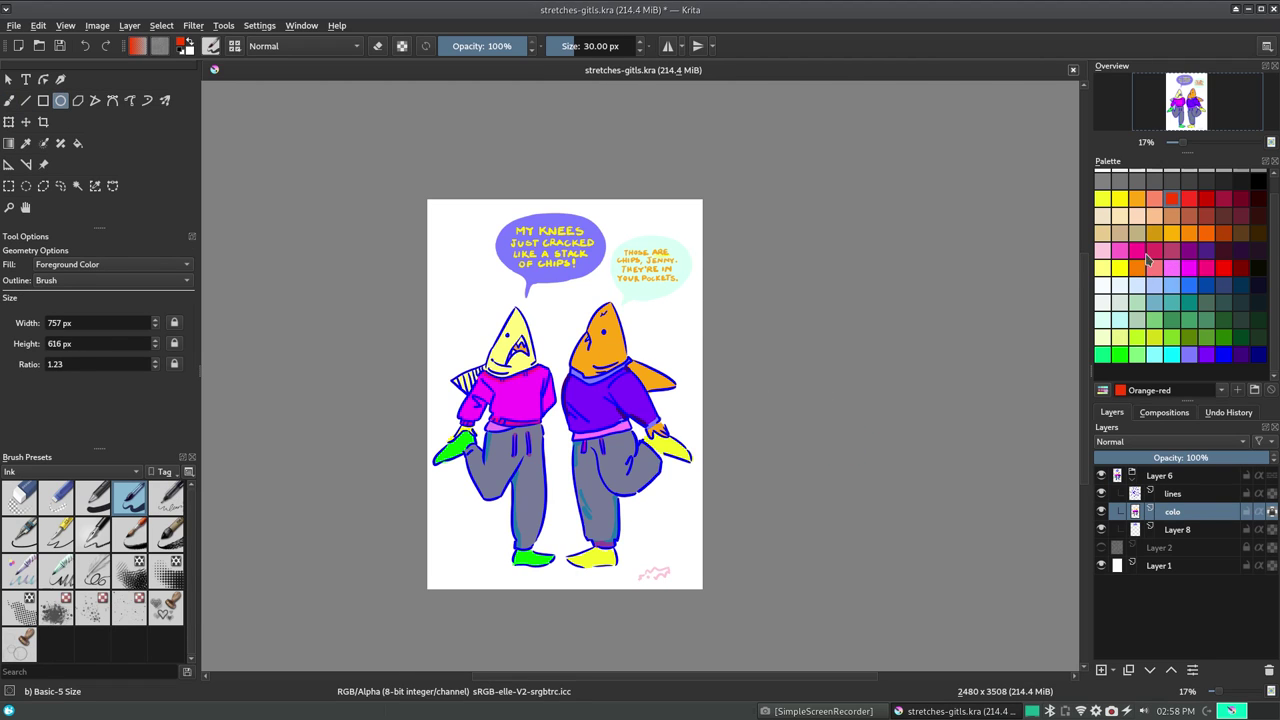
{"action": "key", "text": "j"}
{"action": "left_click_drag", "start_coordinate": [609, 233], "coordinate": [702, 307]}
{"action": "left_click", "coordinate": [161, 25]}
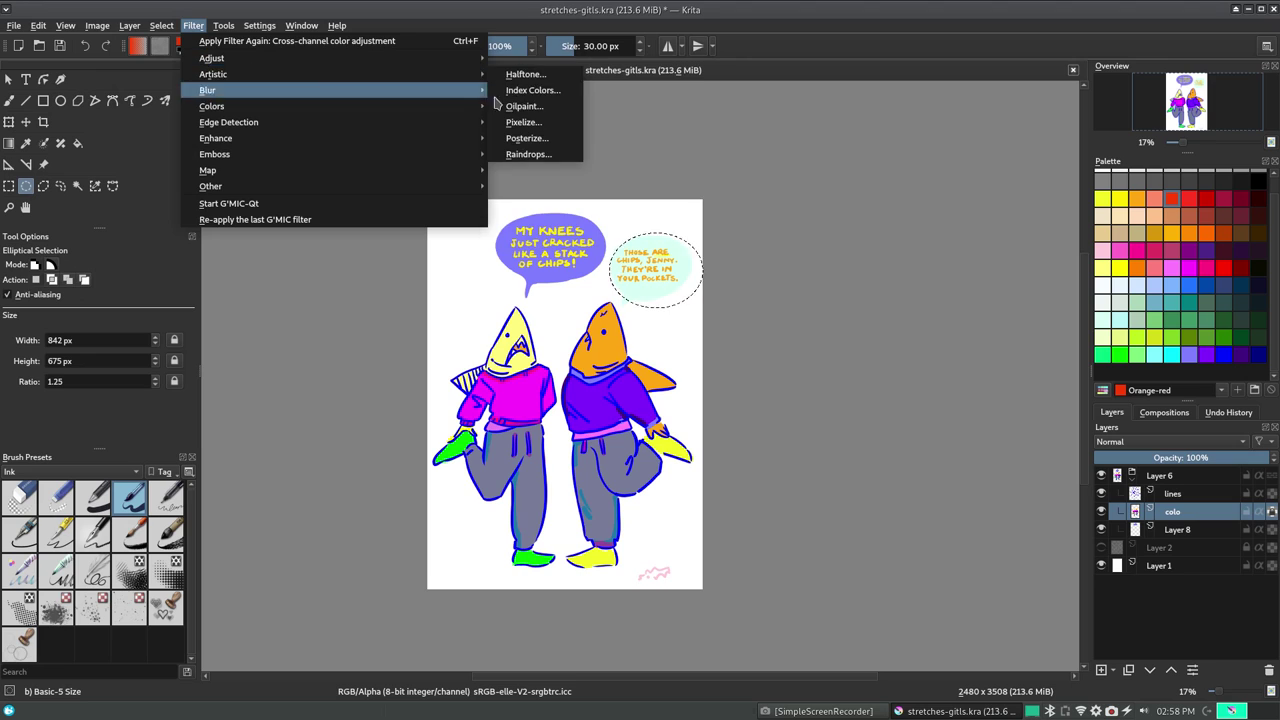
{"action": "mouse_move", "coordinate": [212, 106]}
{"action": "left_click", "coordinate": [530, 172]}
{"action": "mouse_move", "coordinate": [233, 216]}
{"action": "left_mouse_down"}
{"action": "mouse_move", "coordinate": [210, 220]}
{"action": "mouse_move", "coordinate": [232, 216]}
{"action": "mouse_move", "coordinate": [163, 176]}
{"action": "left_mouse_up"}
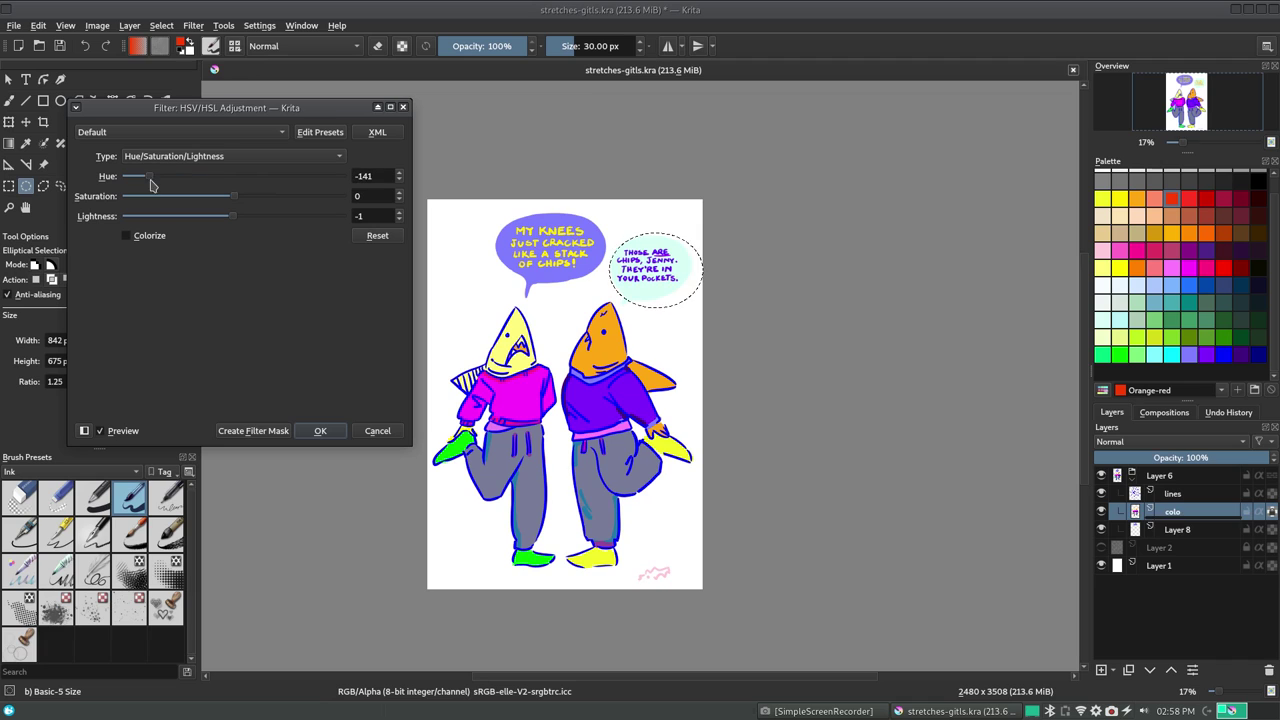
{"action": "left_click", "coordinate": [320, 430]}
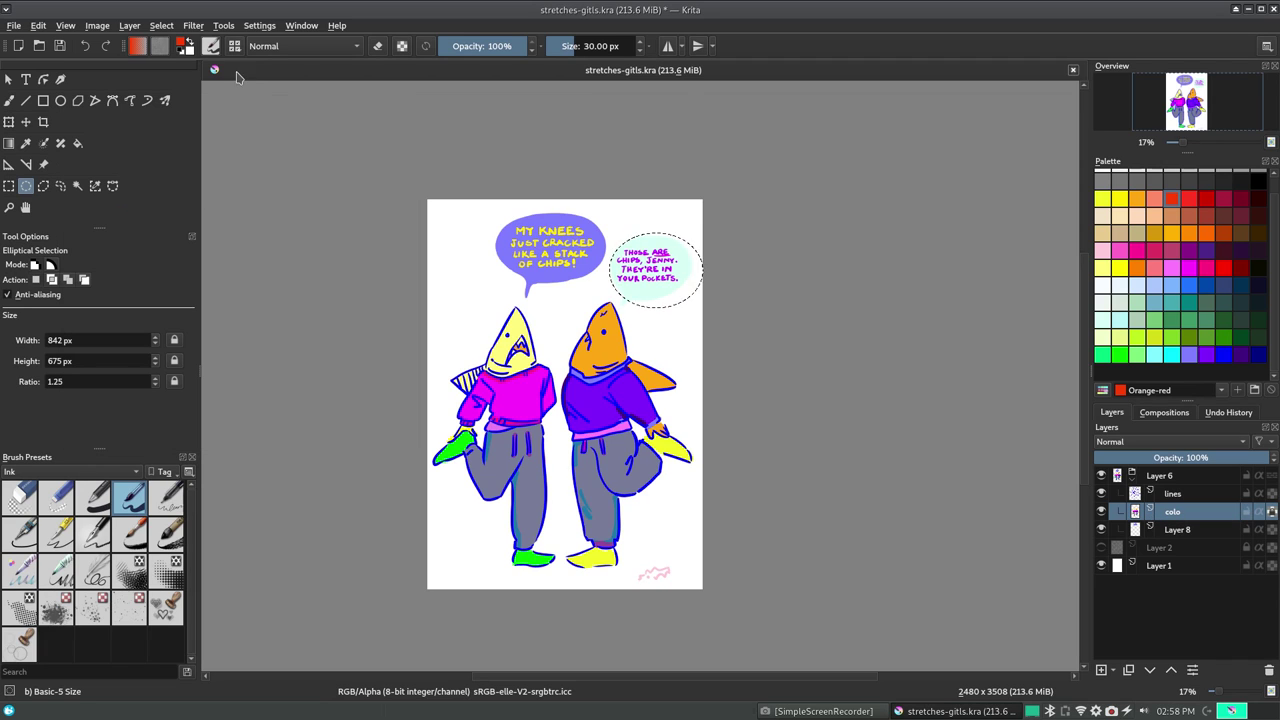
{"action": "left_click", "coordinate": [129, 25]}
{"action": "left_click", "coordinate": [180, 231]}
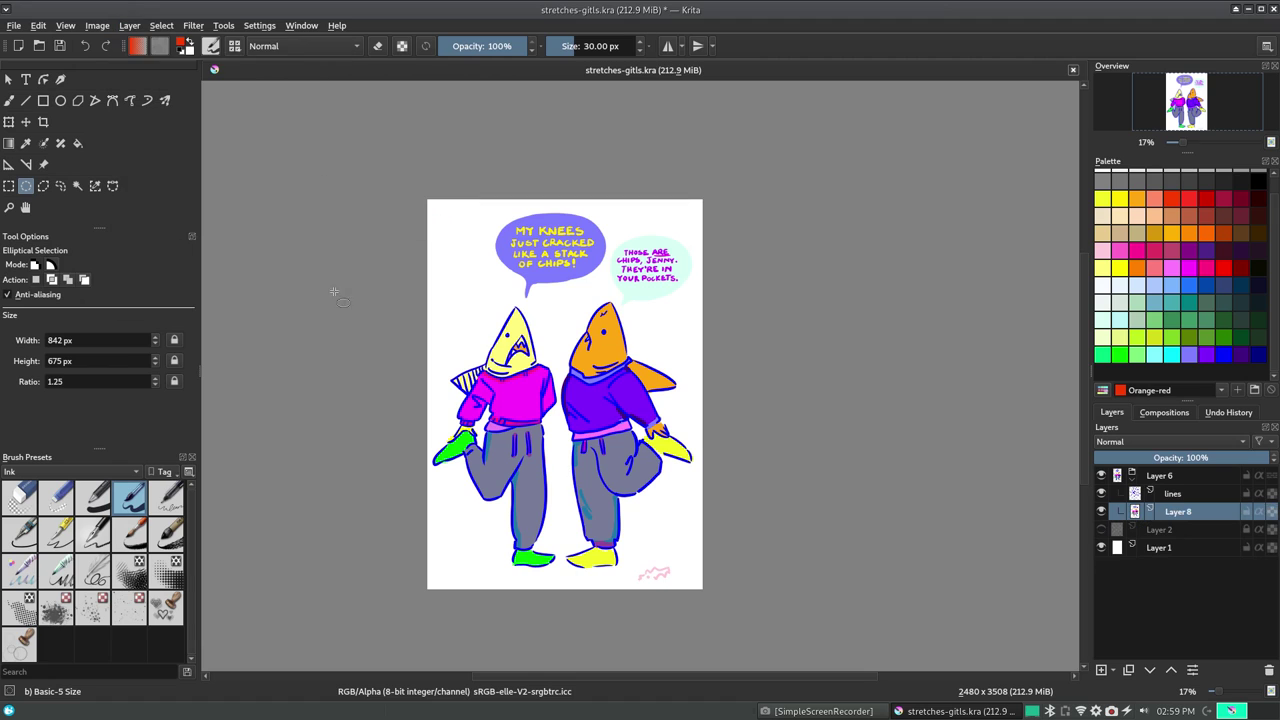
Duplicate Layer 8 and give the copy a 1 px Gaussian blur
{"action": "left_click", "coordinate": [193, 25]}
{"action": "key", "text": "ctrl+j"}
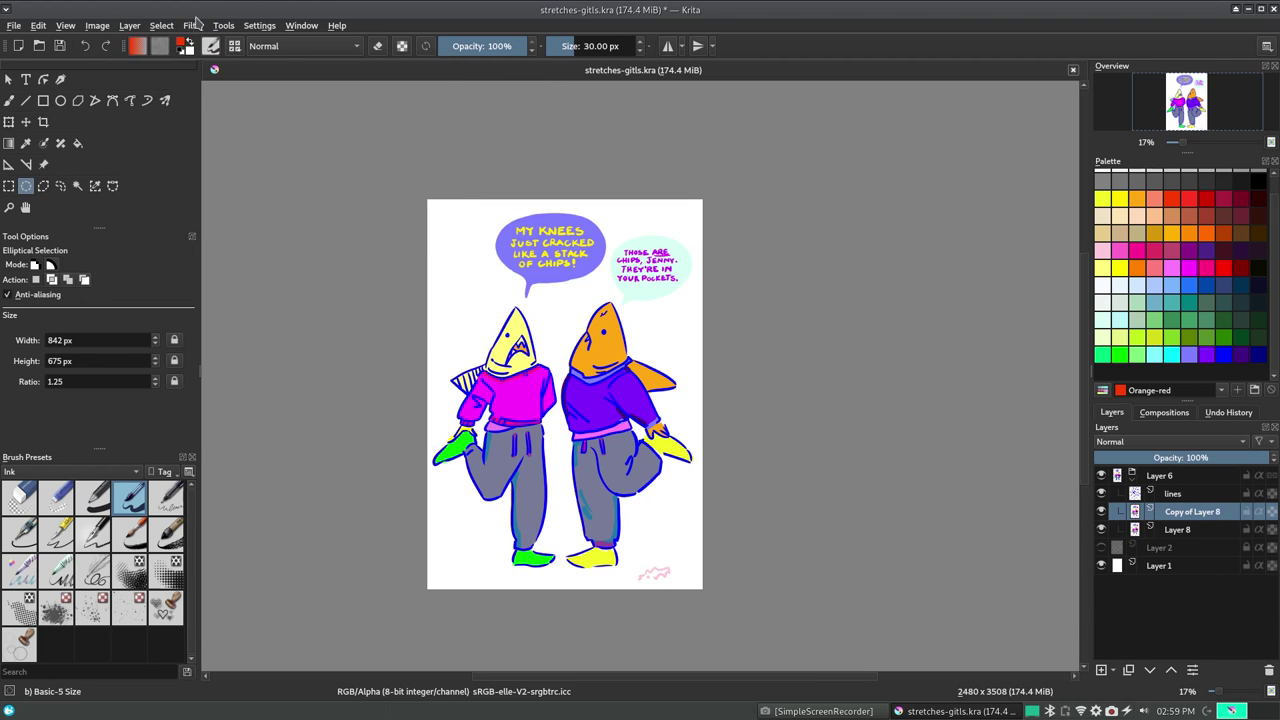
{"action": "left_click", "coordinate": [193, 25]}
{"action": "left_click", "coordinate": [490, 109]}
{"action": "type", "text": "0"}
{"action": "key", "text": "BackSpace"}
{"action": "key", "text": "BackSpace"}
{"action": "type", "text": "1"}
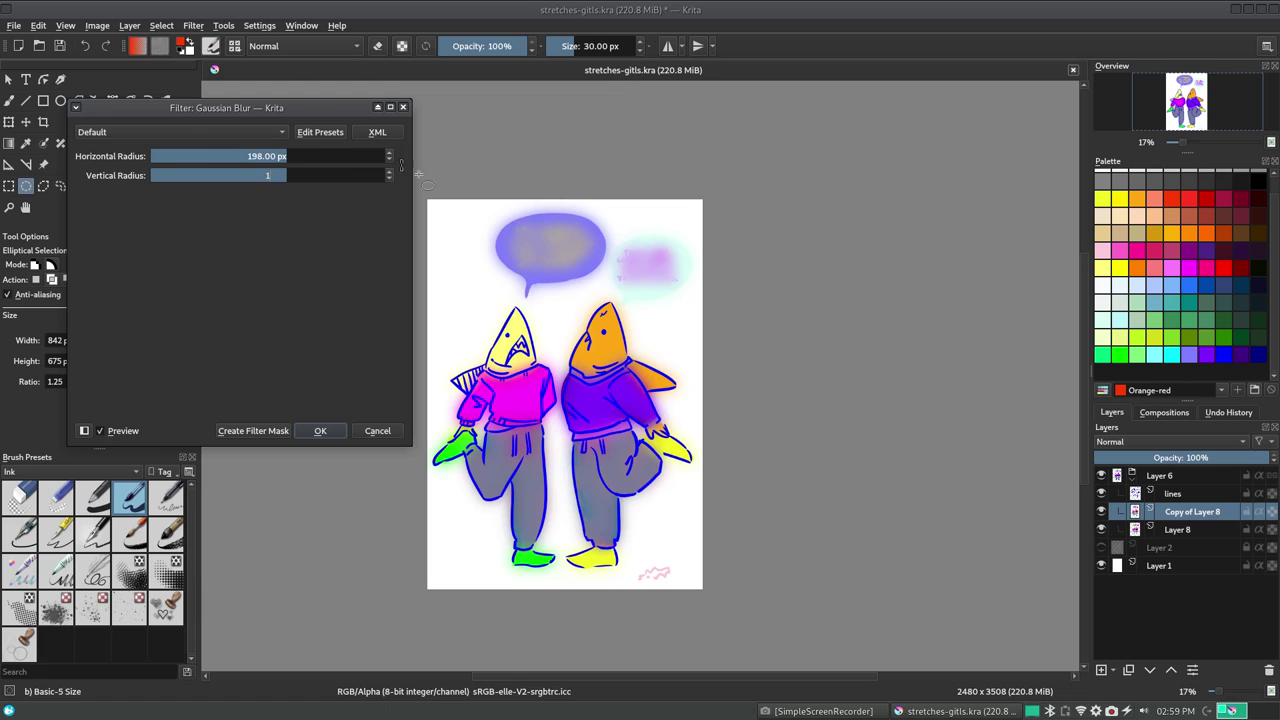
{"action": "left_click", "coordinate": [376, 433]}
Add Layer 9 beneath Layer 8 and merge Layer 8 into it
{"action": "left_click", "coordinate": [129, 25]}
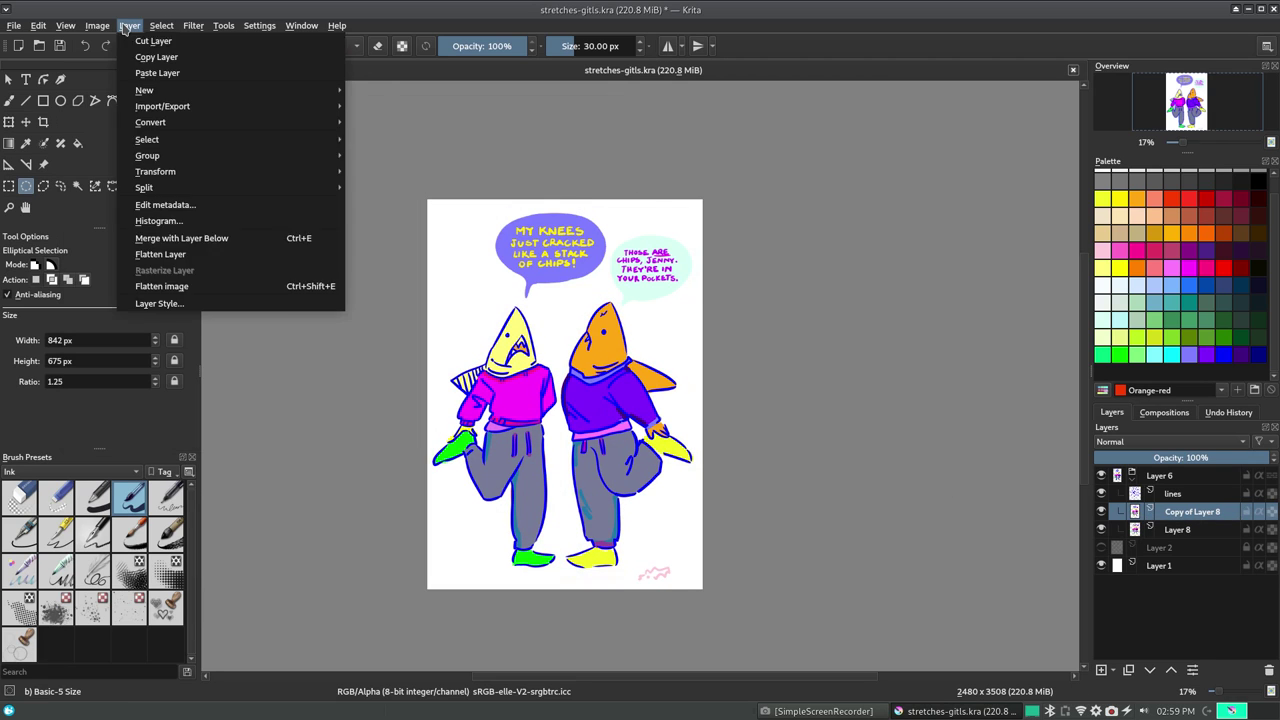
{"action": "mouse_move", "coordinate": [156, 172]}
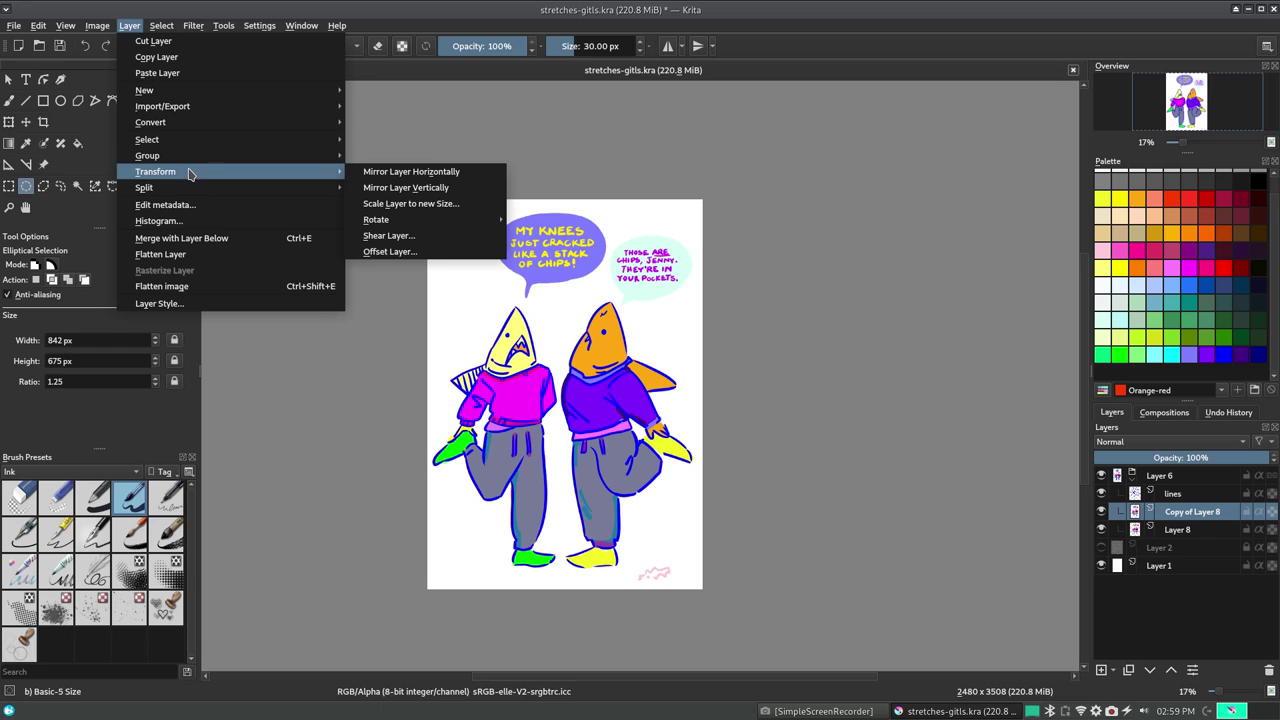
{"action": "left_click", "coordinate": [157, 57]}
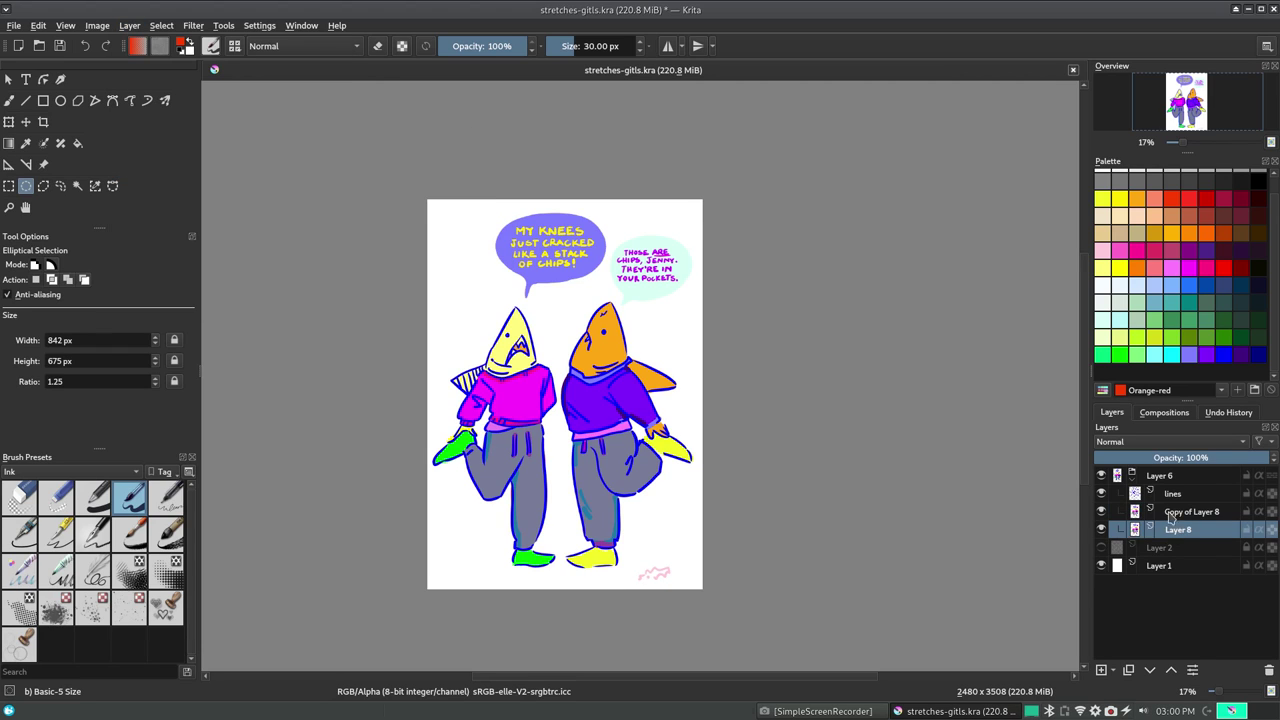
{"action": "left_click", "coordinate": [1177, 529]}
{"action": "left_click", "coordinate": [129, 25]}
{"action": "left_click", "coordinate": [181, 238]}
{"action": "left_click", "coordinate": [97, 25]}
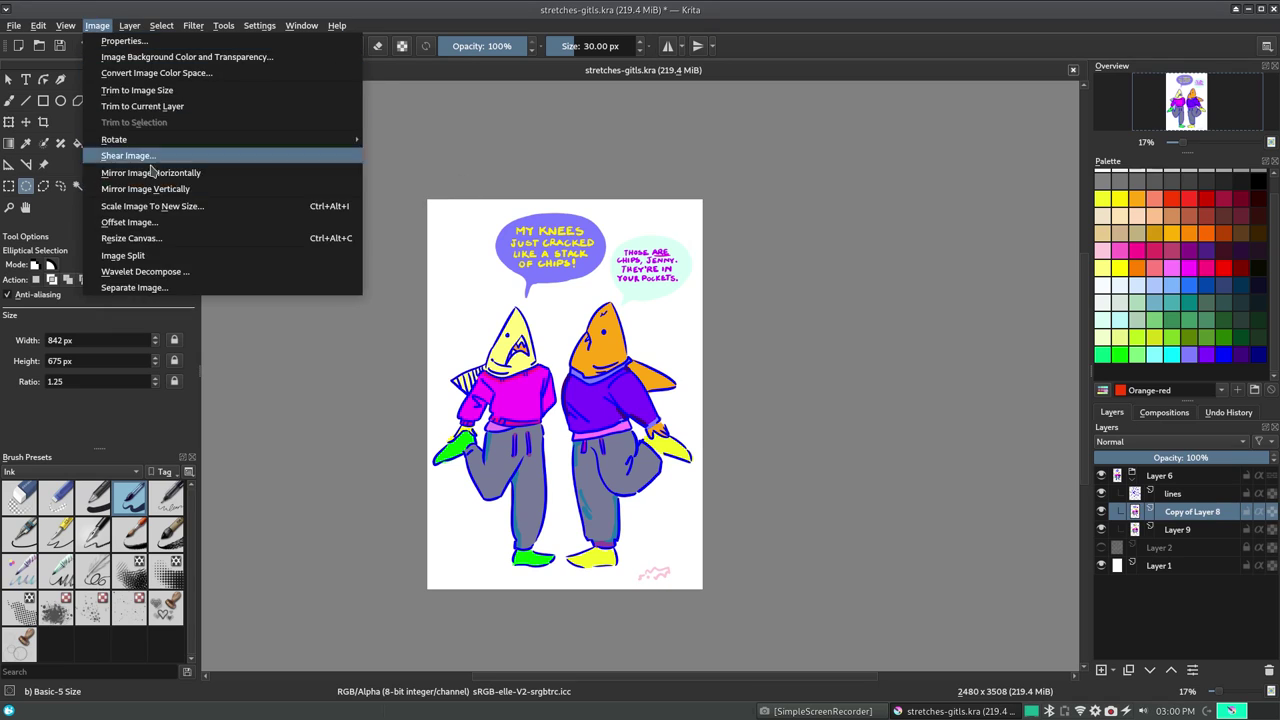
{"action": "left_click", "coordinate": [175, 238]}
Apply a reduced-radius Gaussian blur to the merged layer
{"action": "left_click", "coordinate": [193, 25]}
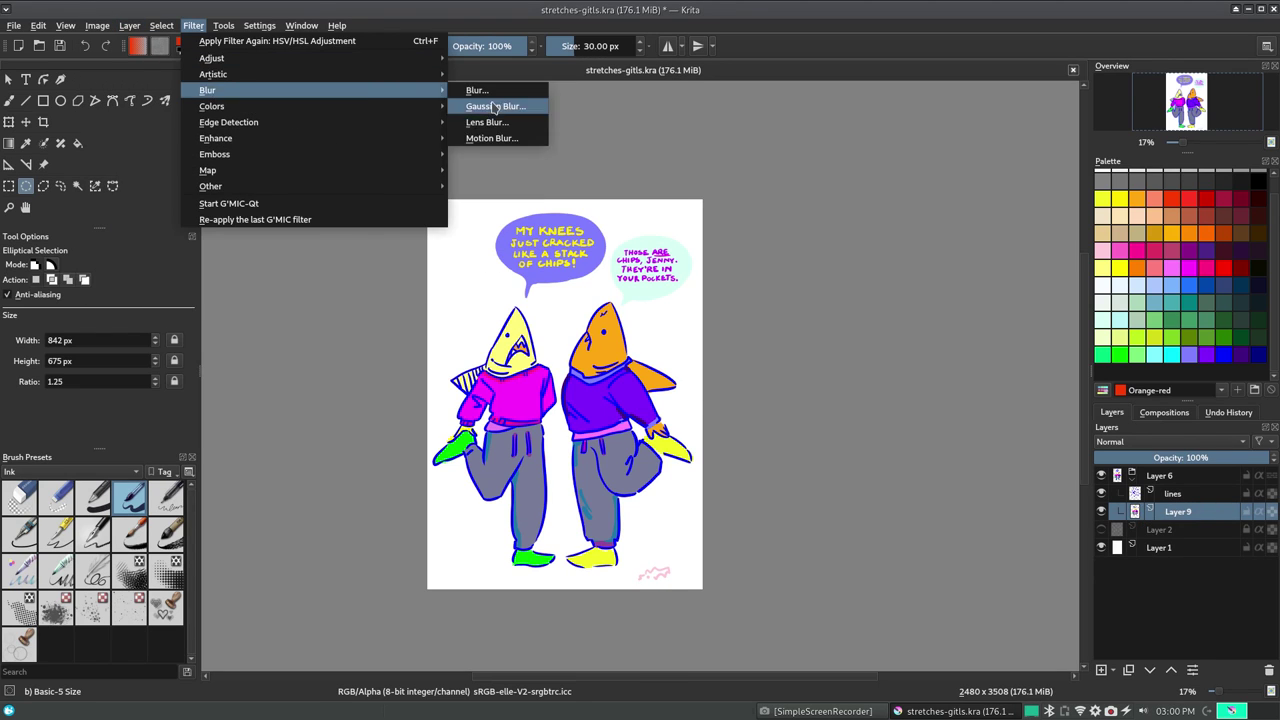
{"action": "left_click", "coordinate": [490, 105]}
{"action": "scroll", "coordinate": [392, 168], "scroll_direction": "down", "scroll_amount": 5}
{"action": "scroll", "coordinate": [386, 156], "scroll_direction": "down", "scroll_amount": 1}
{"action": "scroll", "coordinate": [389, 150], "scroll_direction": "down", "scroll_amount": 1}
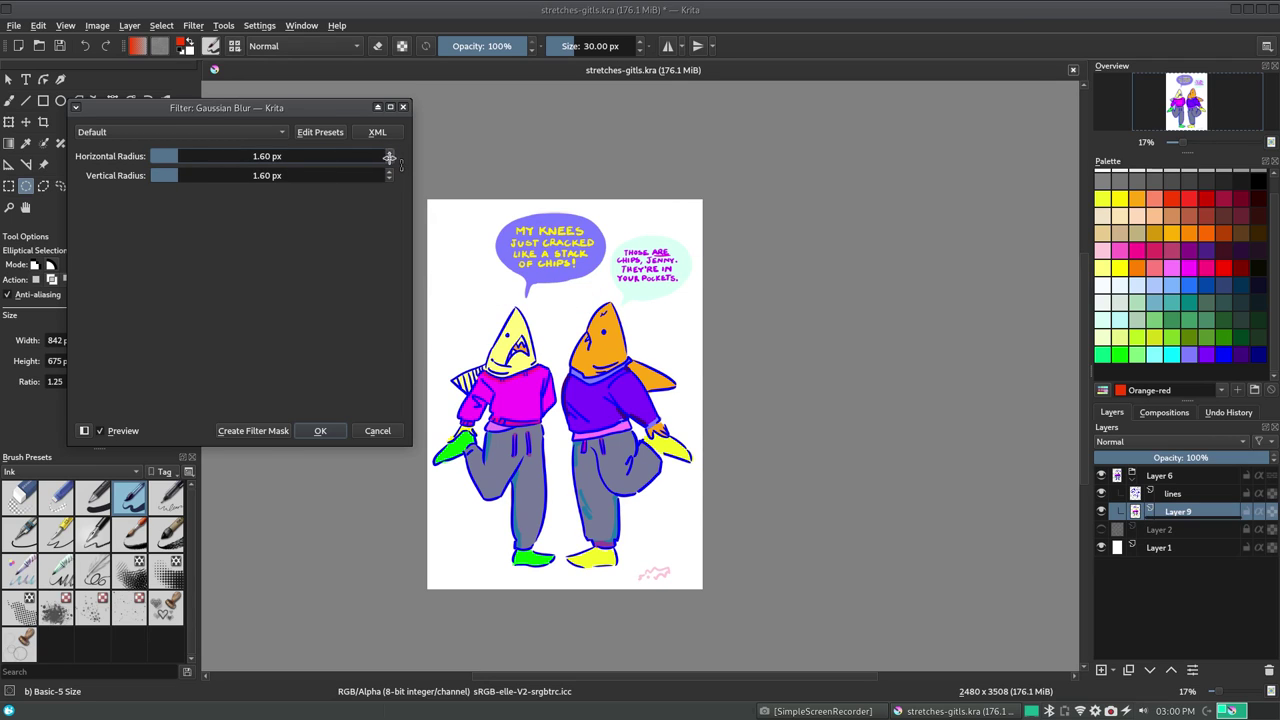
{"action": "key", "text": "Return"}
Copy the lassoed left bubble, scale it to 95%, and merge it into Layer 9
{"action": "left_click", "coordinate": [60, 186]}
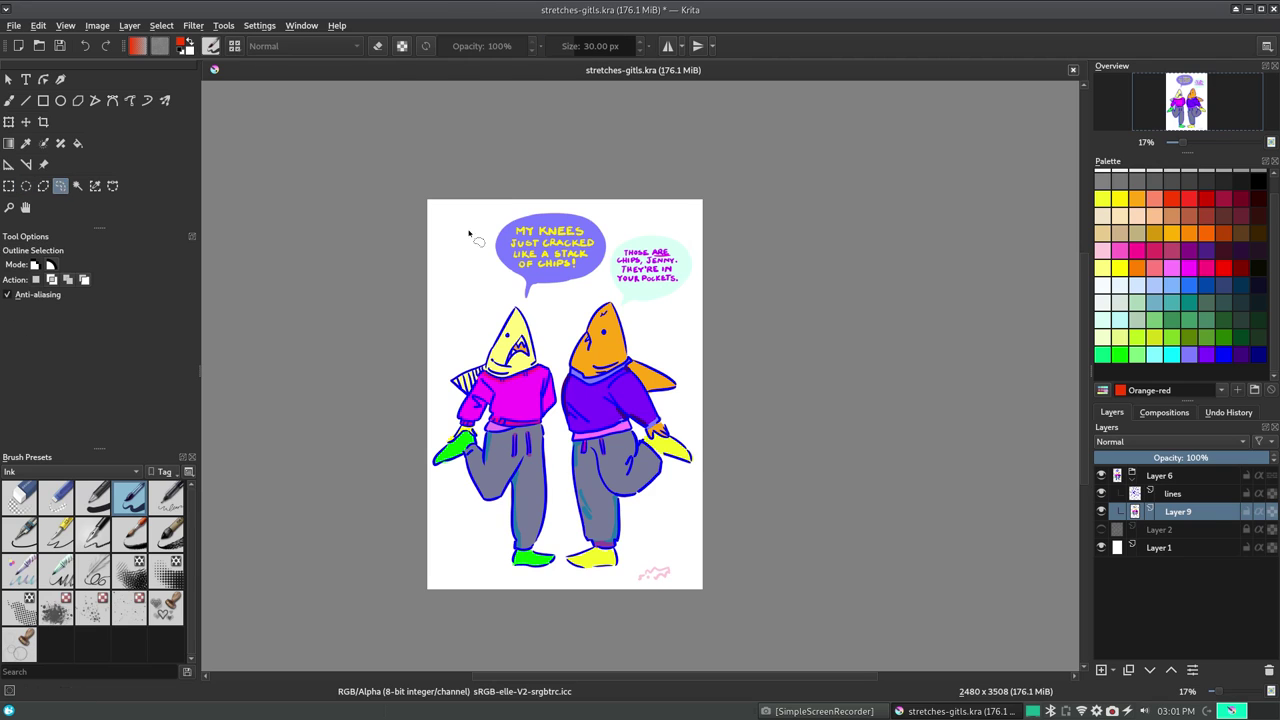
{"action": "key", "text": "ctrl+c"}
{"action": "key", "text": "ctrl+v"}
{"action": "left_click", "coordinate": [129, 25]}
{"action": "left_click", "coordinate": [420, 255]}
{"action": "type", "text": "95"}
{"action": "key", "text": "Tab"}
{"action": "key", "text": "Return"}
{"action": "key", "text": "ctrl+shift+a"}
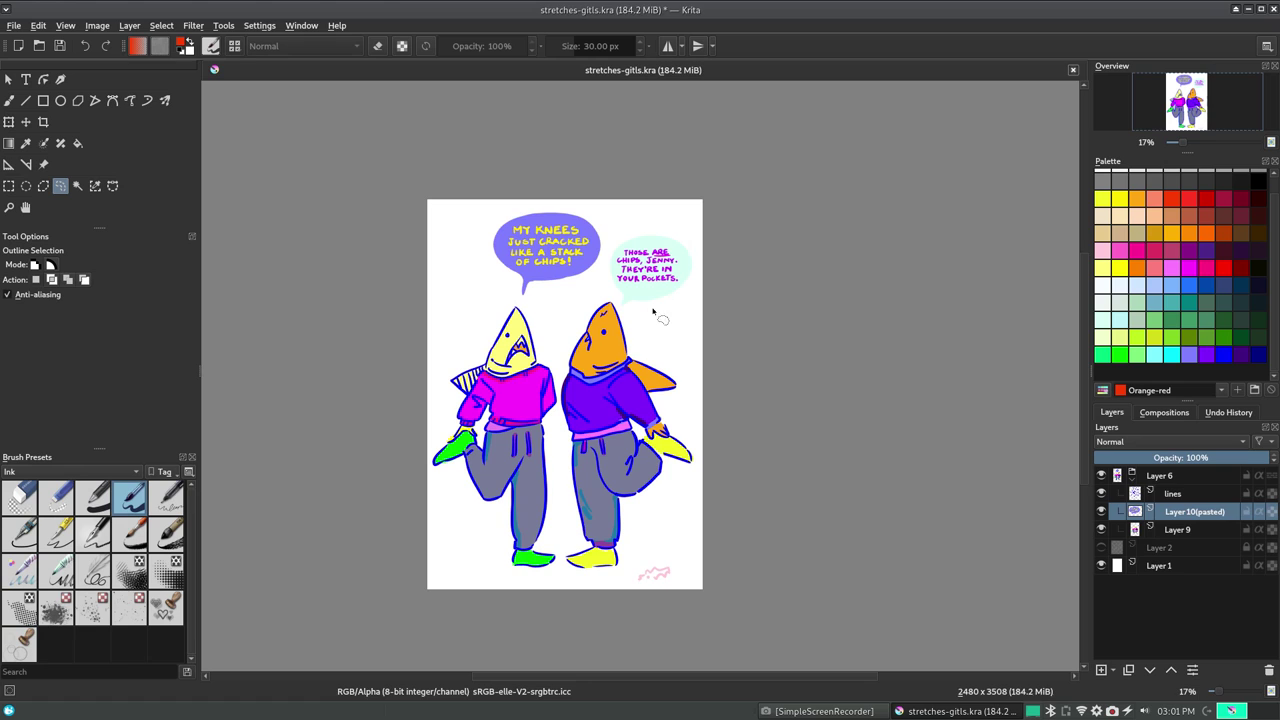
{"action": "left_click", "coordinate": [129, 25]}
{"action": "left_click", "coordinate": [200, 240]}
Trial HSV hue and lightness shifts on the characters, cancel, and pick blue paint
{"action": "left_click", "coordinate": [193, 25]}
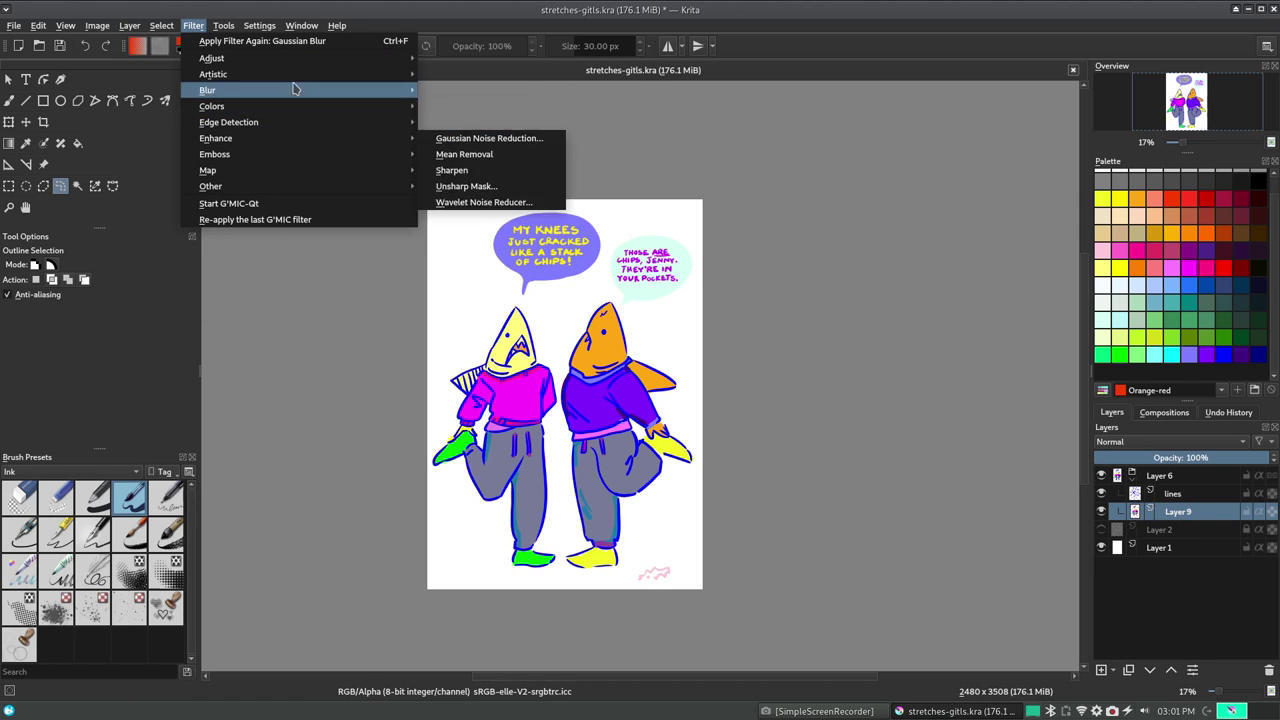
{"action": "left_click", "coordinate": [470, 170]}
{"action": "left_click_drag", "start_coordinate": [233, 176], "coordinate": [178, 176]}
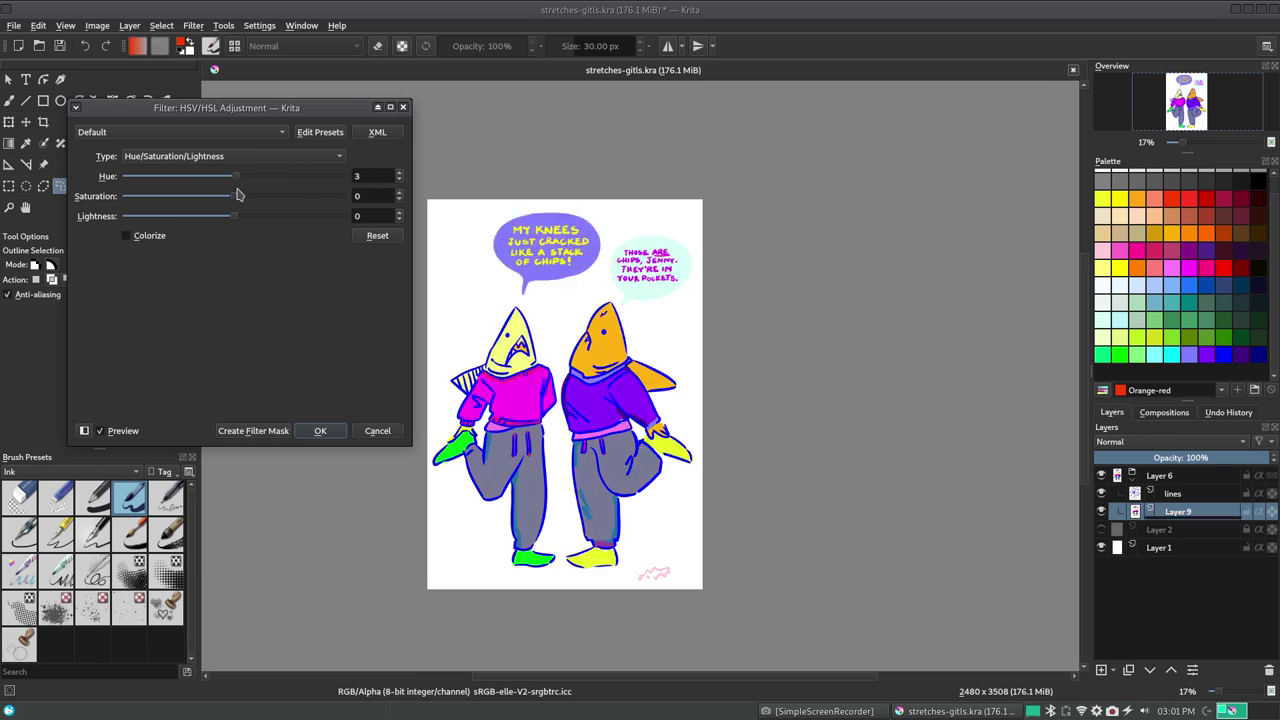
{"action": "left_click", "coordinate": [377, 235]}
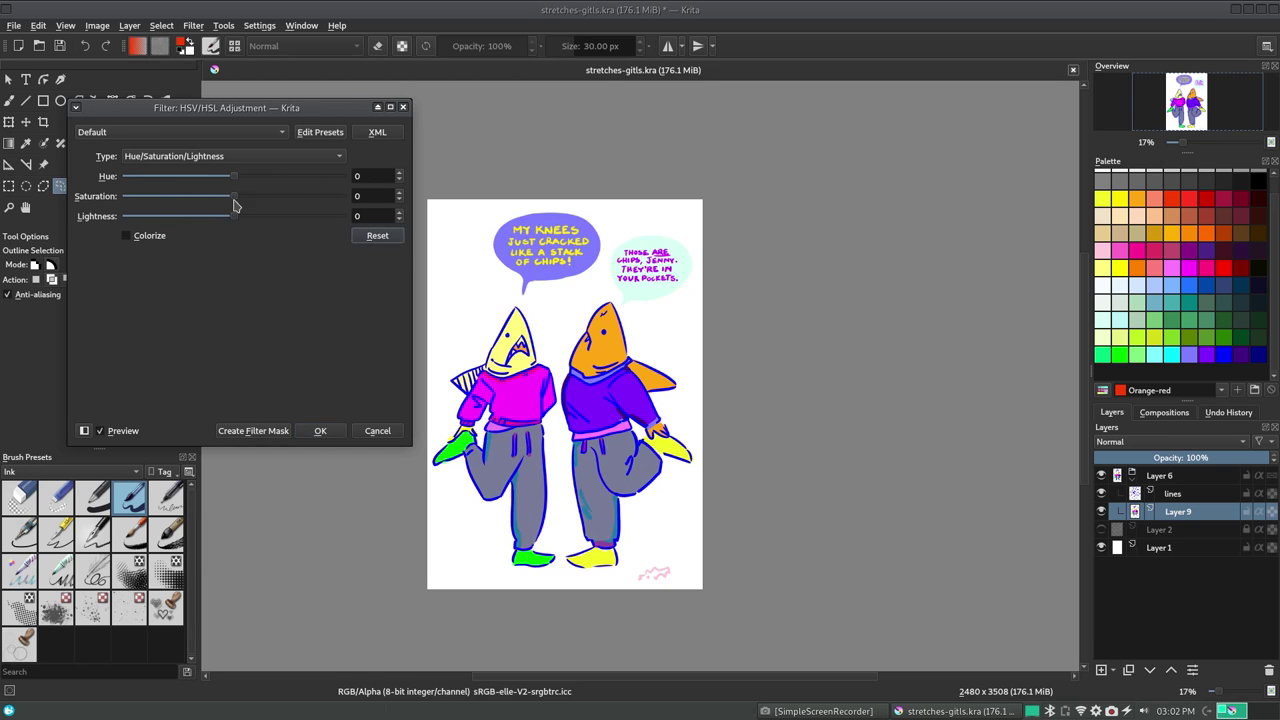
{"action": "left_click_drag", "start_coordinate": [233, 216], "coordinate": [265, 216]}
{"action": "left_click", "coordinate": [137, 237]}
{"action": "mouse_move", "coordinate": [233, 176]}
{"action": "left_mouse_down"}
{"action": "mouse_move", "coordinate": [340, 180]}
{"action": "mouse_move", "coordinate": [190, 180]}
{"action": "mouse_move", "coordinate": [162, 195]}
{"action": "mouse_move", "coordinate": [250, 192]}
{"action": "left_mouse_up"}
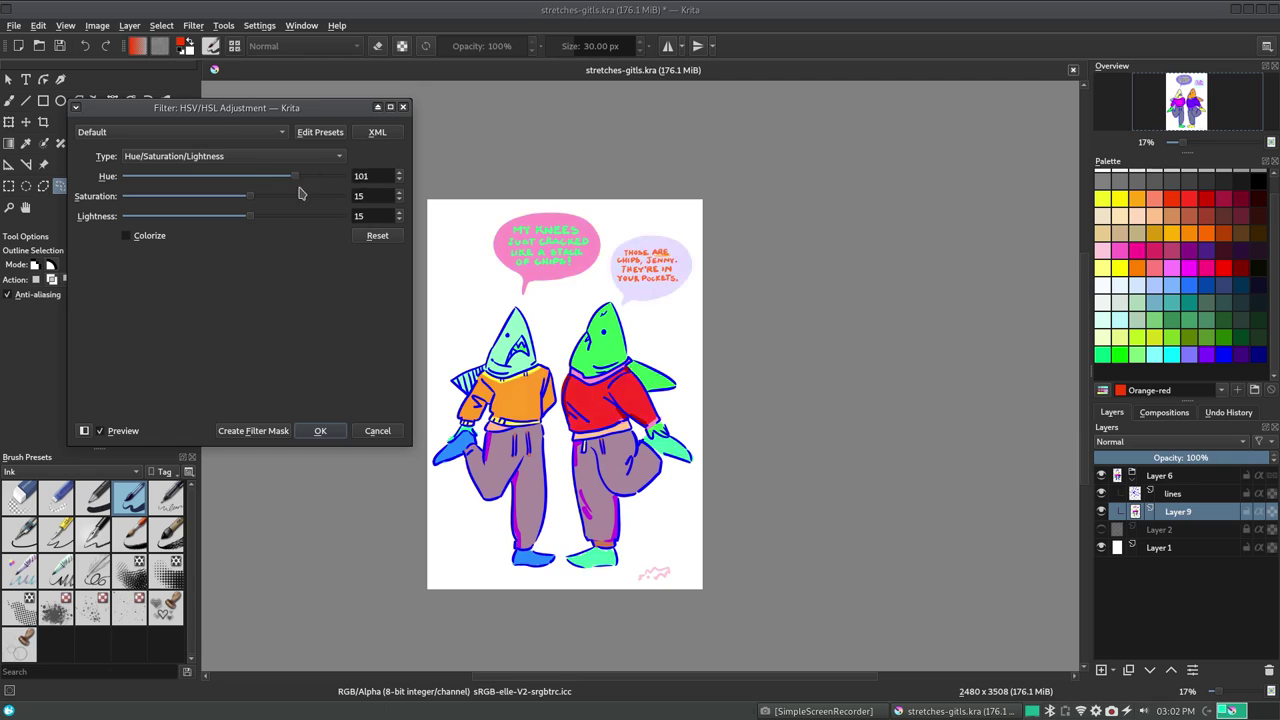
{"action": "left_click", "coordinate": [377, 432]}
{"action": "left_click", "coordinate": [1119, 269]}
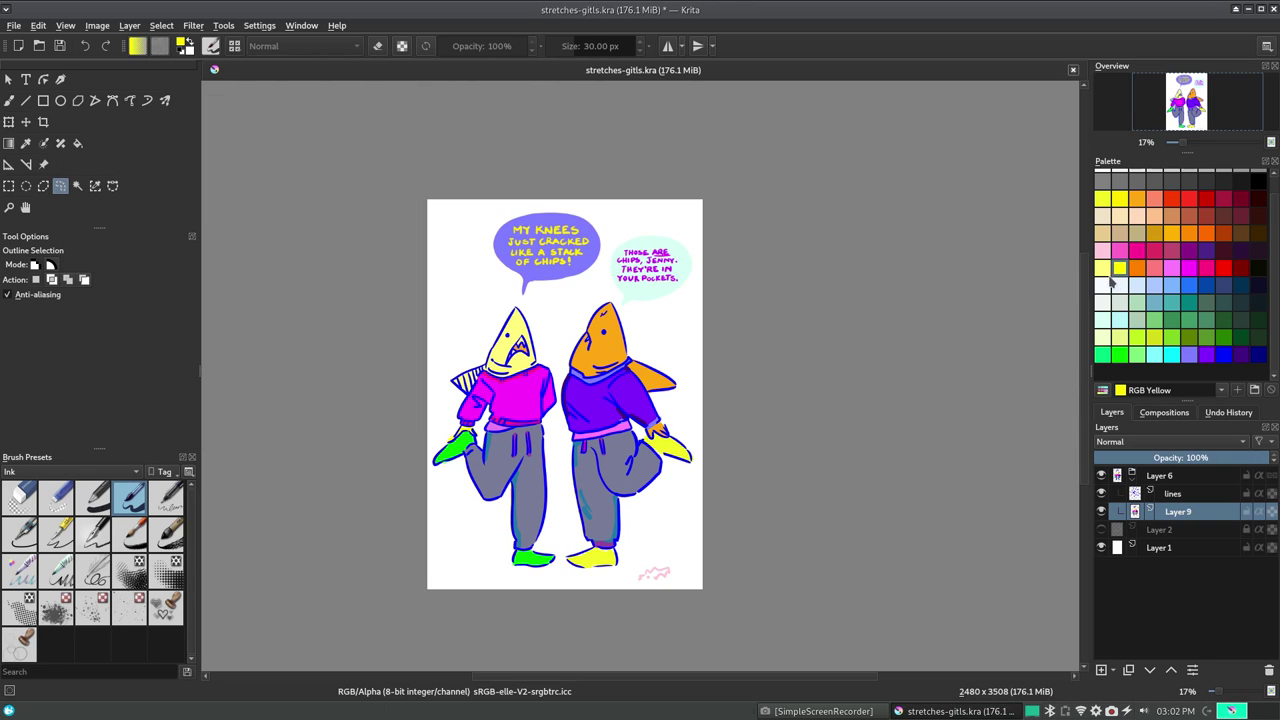
{"action": "left_click", "coordinate": [1223, 354]}
View the characters' shoes at 100% with the lines layer active
{"action": "key", "text": "b"}
{"action": "left_click", "coordinate": [65, 25]}
{"action": "key", "text": "1"}
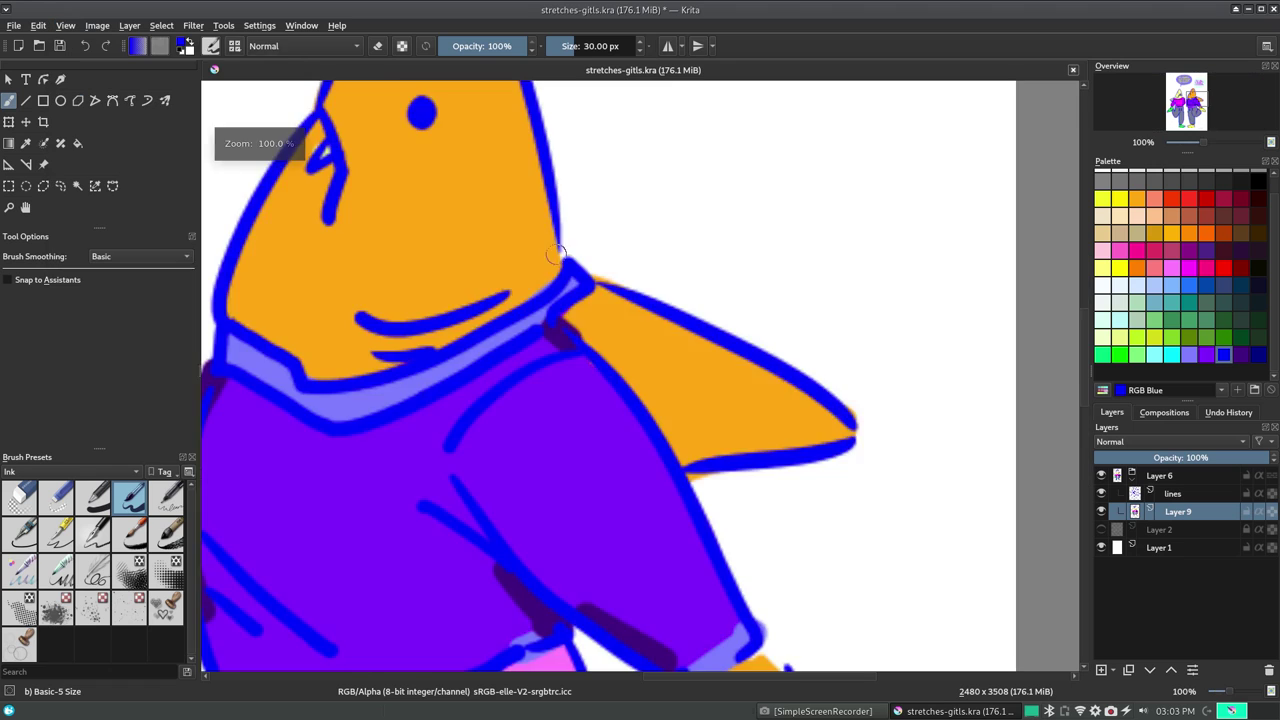
{"action": "left_click_drag", "start_coordinate": [557, 253], "coordinate": [1104, 498]}
{"action": "left_click", "coordinate": [1101, 493]}
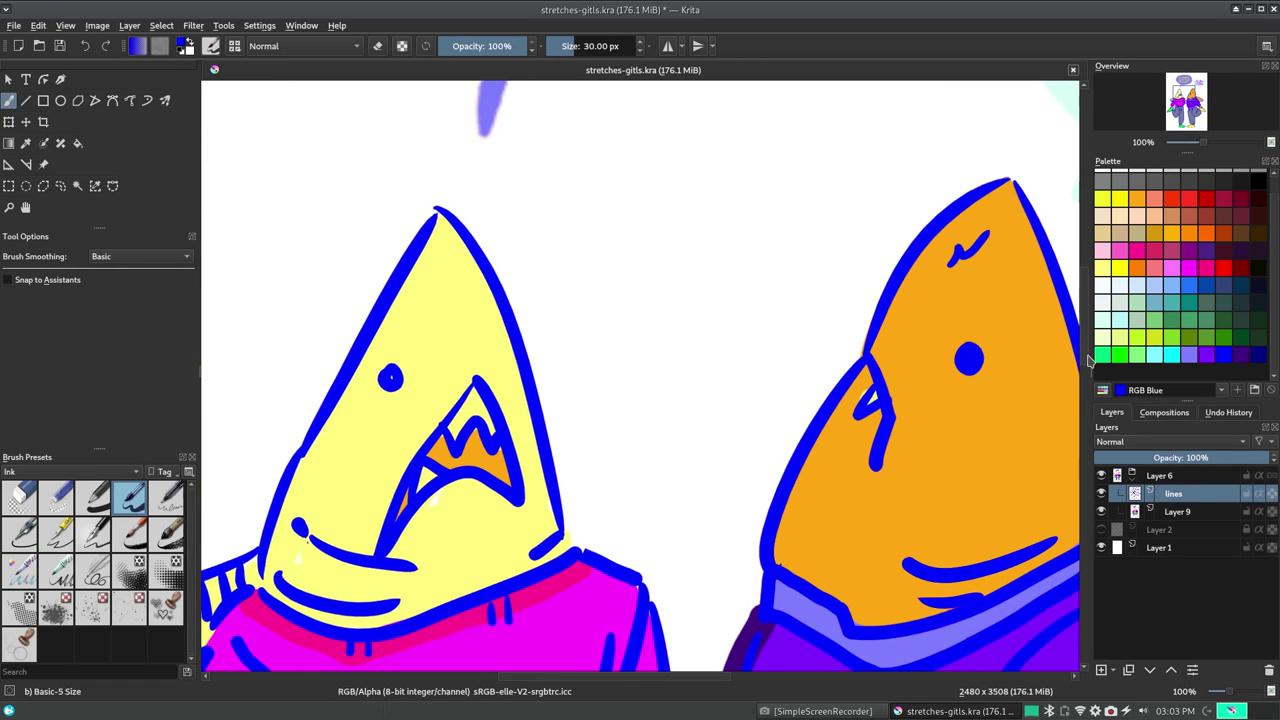
{"action": "scroll", "coordinate": [497, 436], "scroll_direction": "down", "scroll_amount": 10}
Draw blue lace, swoosh and heel lines on the green and yellow shoes
{"action": "left_click_drag", "start_coordinate": [523, 446], "coordinate": [590, 433]}
{"action": "left_click_drag", "start_coordinate": [611, 446], "coordinate": [552, 486]}
{"action": "left_click_drag", "start_coordinate": [433, 455], "coordinate": [468, 468]}
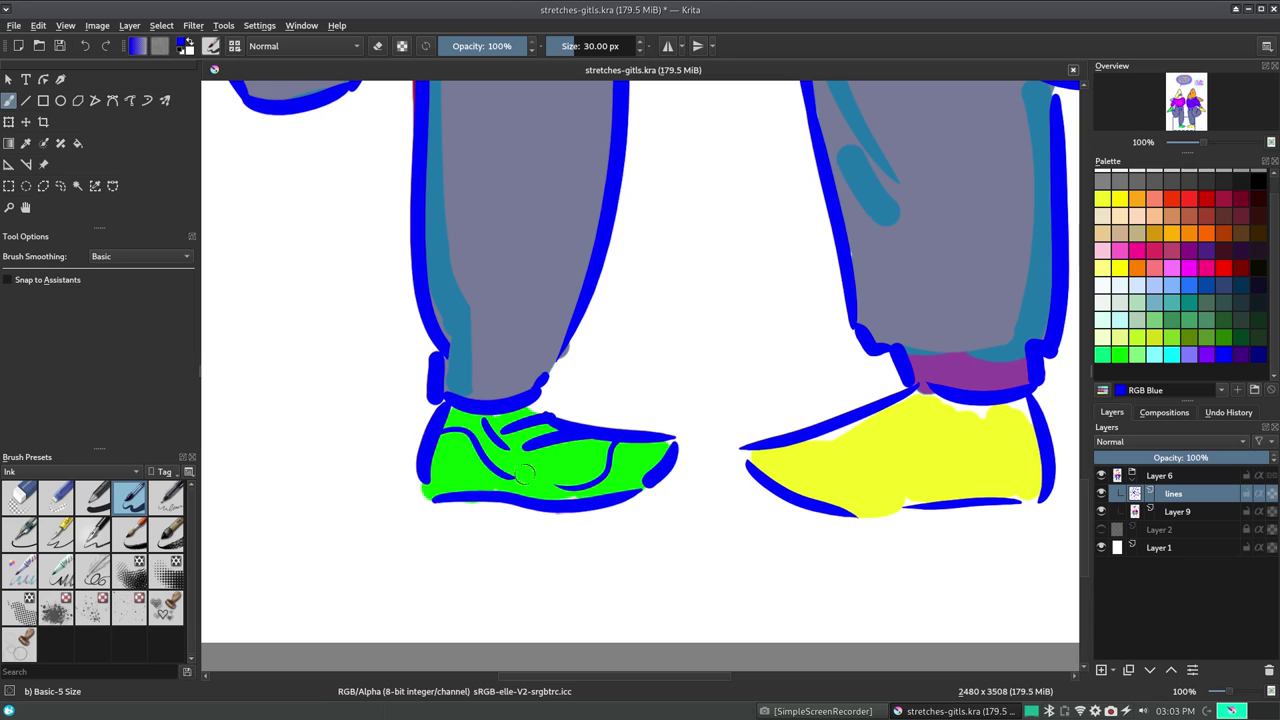
{"action": "left_click_drag", "start_coordinate": [795, 480], "coordinate": [950, 405]}
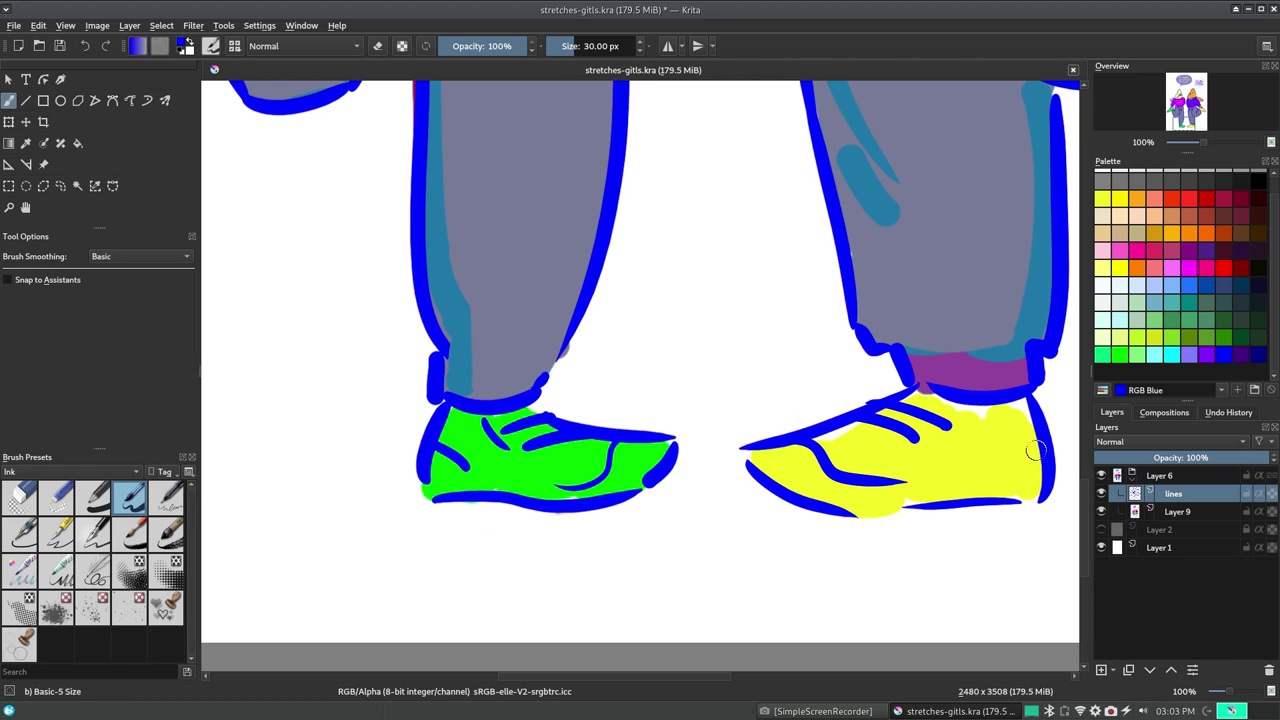
{"action": "left_click_drag", "start_coordinate": [1008, 470], "coordinate": [1040, 445]}
{"action": "scroll", "coordinate": [1085, 497], "scroll_direction": "left", "scroll_amount": 5}
{"action": "scroll", "coordinate": [1085, 497], "scroll_direction": "up", "scroll_amount": 5}
{"action": "left_click_drag", "start_coordinate": [565, 297], "coordinate": [645, 272]}
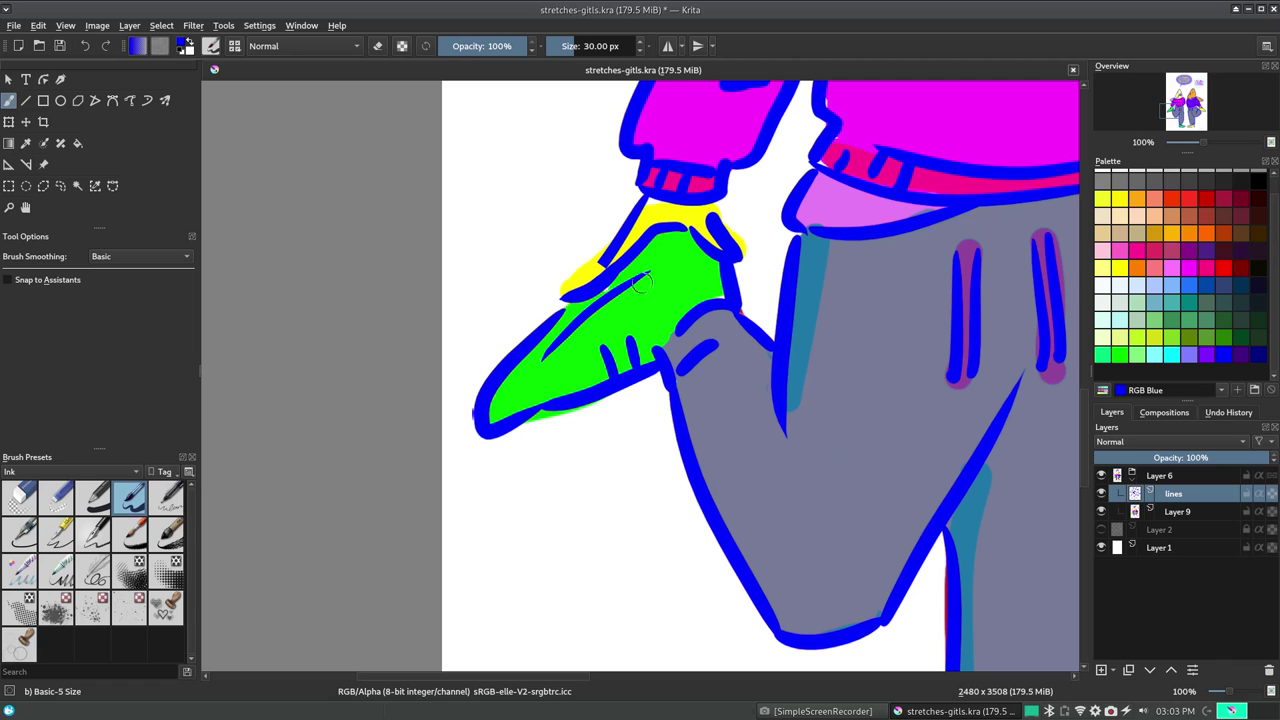
{"action": "key", "text": "ctrl+z"}
Add lace lines to the raised yellow shoe, undo a stray stroke, and fit the page
{"action": "scroll", "coordinate": [903, 363], "scroll_direction": "down", "scroll_amount": 5}
{"action": "scroll", "coordinate": [903, 363], "scroll_direction": "right", "scroll_amount": 5}
{"action": "left_click_drag", "start_coordinate": [903, 362], "coordinate": [940, 372]}
{"action": "left_click_drag", "start_coordinate": [965, 348], "coordinate": [968, 374]}
{"action": "left_click_drag", "start_coordinate": [948, 290], "coordinate": [1045, 362]}
{"action": "key", "text": "ctrl+z"}
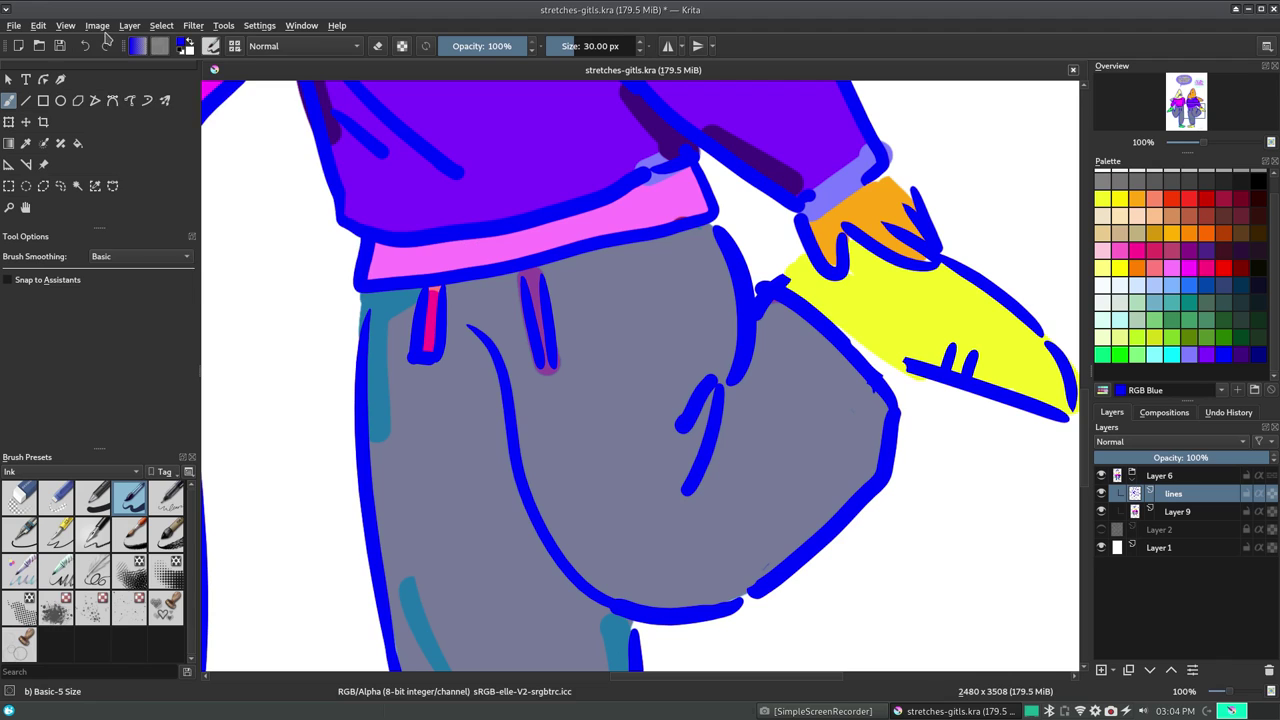
{"action": "left_click", "coordinate": [97, 25]}
{"action": "left_click", "coordinate": [480, 165]}
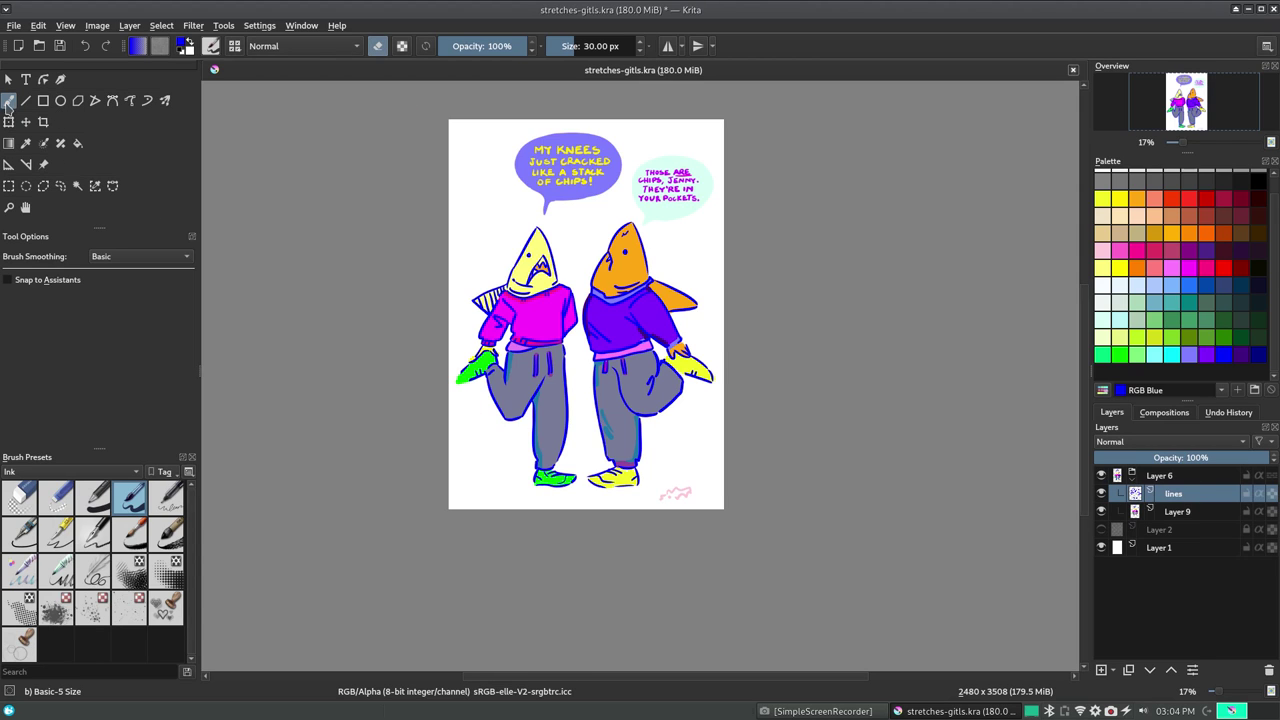
Zoom in on the two figures and flip between Layer 9 and the lines layer
{"action": "key", "text": "ctrl+plus"}
{"action": "key", "text": "ctrl+plus"}
{"action": "scroll", "coordinate": [608, 676], "scroll_direction": "left", "scroll_amount": 2}
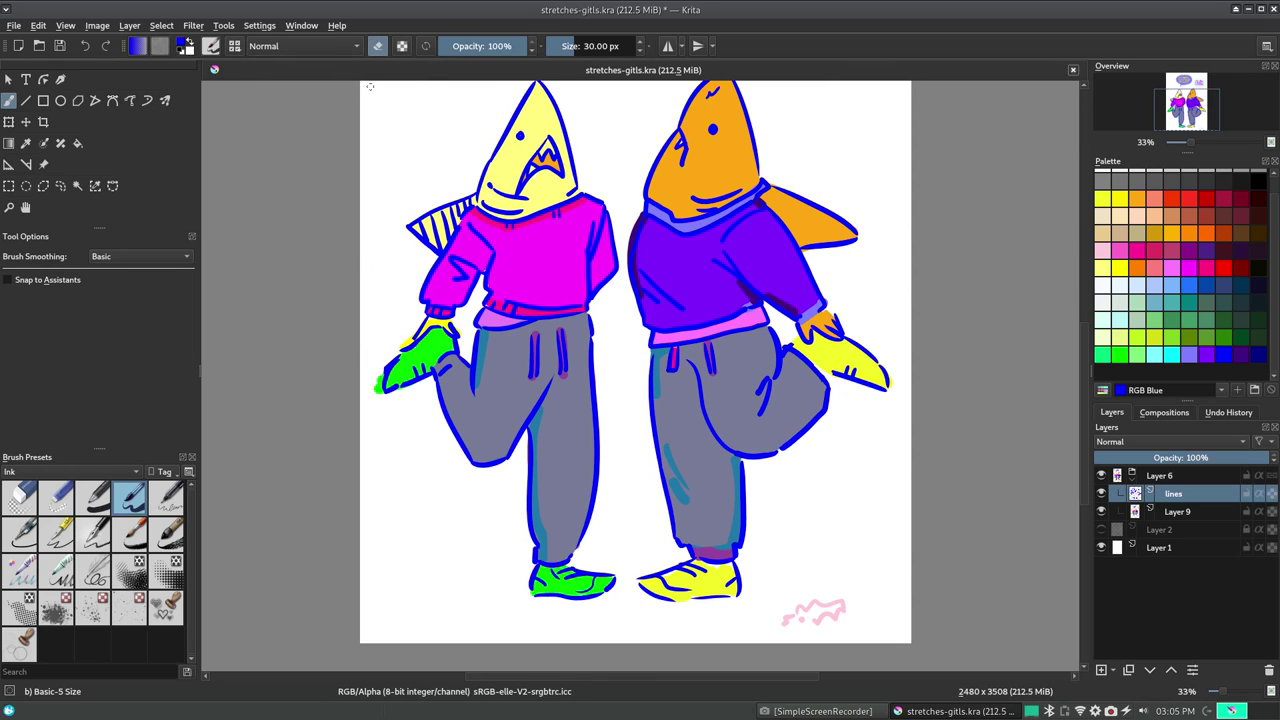
{"action": "key", "text": "Page_Down"}
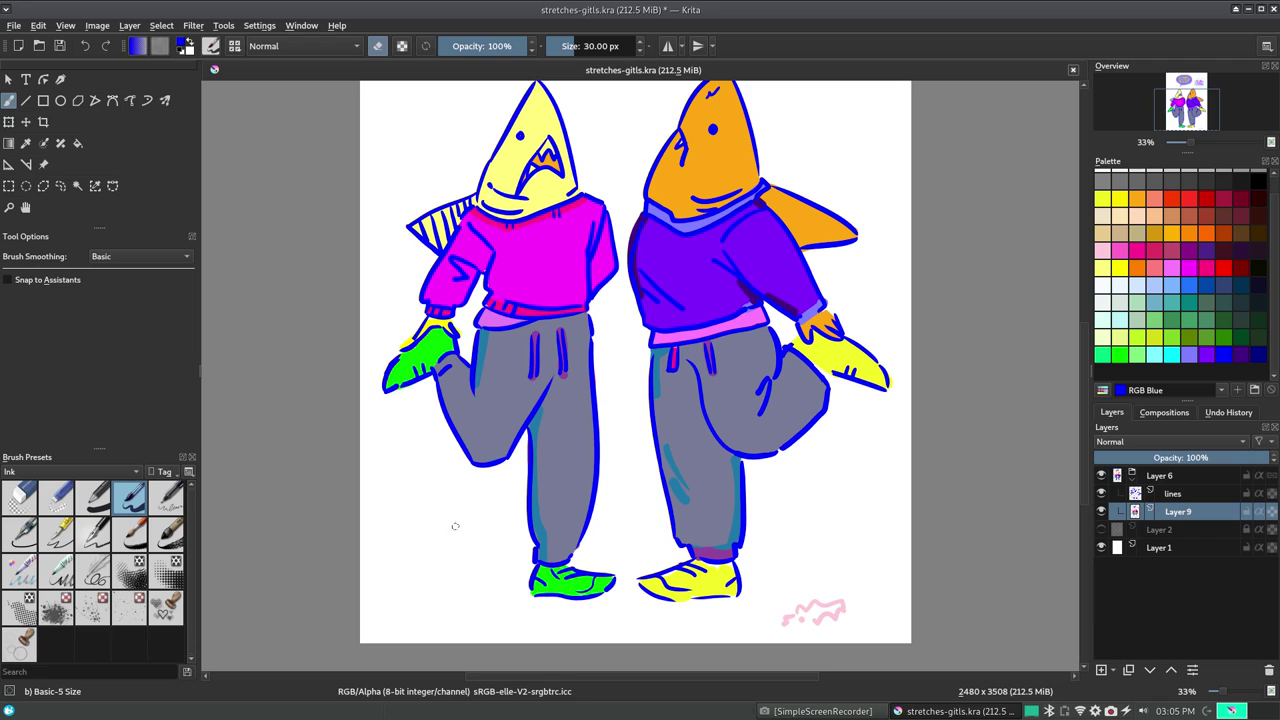
{"action": "key", "text": "Page_Up"}
{"action": "key", "text": "Page_Down"}
{"action": "key", "text": "Page_Up"}
Mirror the canvas to check the figures, restore it, and zoom out to the whole page
{"action": "key", "text": "m"}
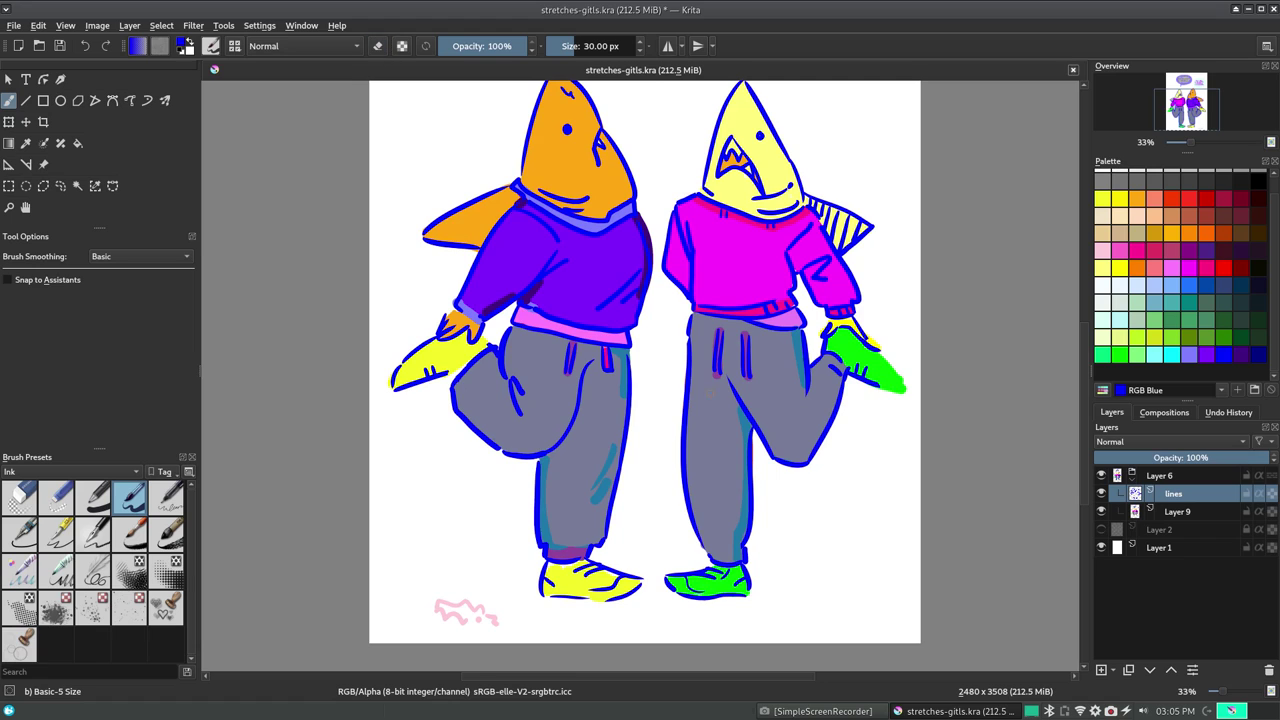
{"action": "key", "text": "Page_Down"}
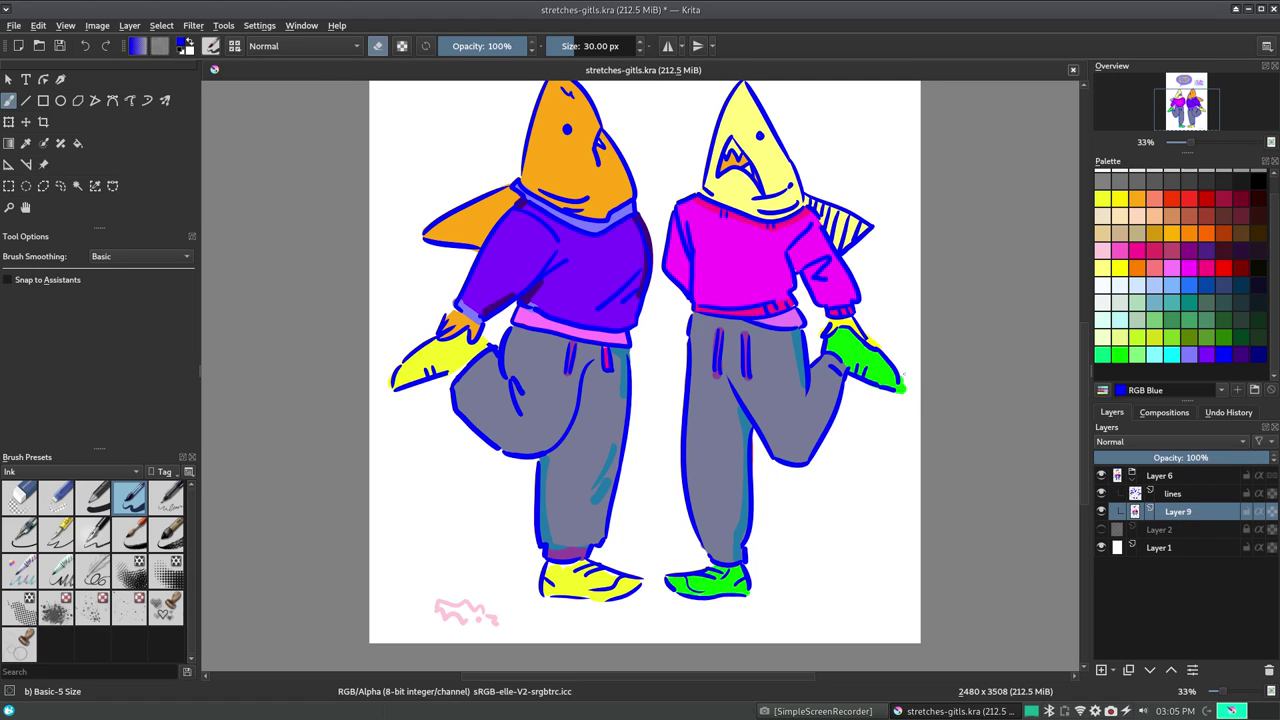
{"action": "key", "text": "m"}
{"action": "left_click", "coordinate": [193, 25]}
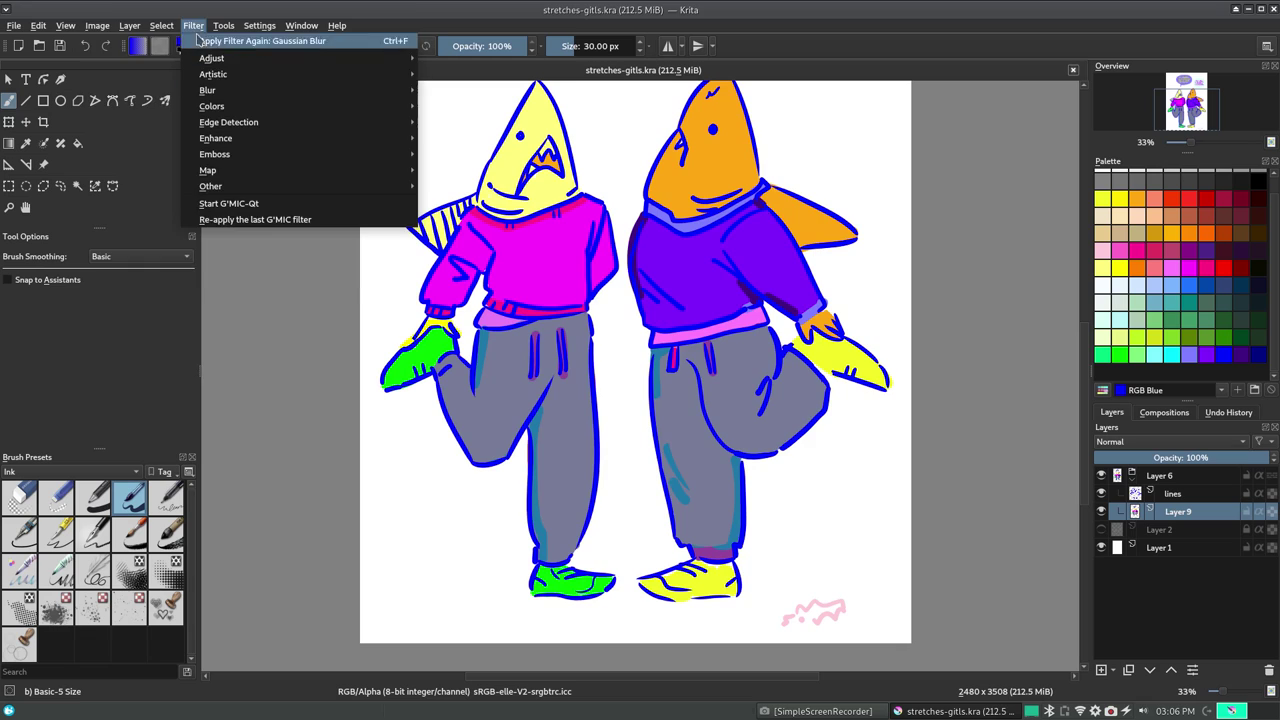
{"action": "key", "text": "Escape"}
{"action": "key", "text": "minus"}
{"action": "key", "text": "minus"}
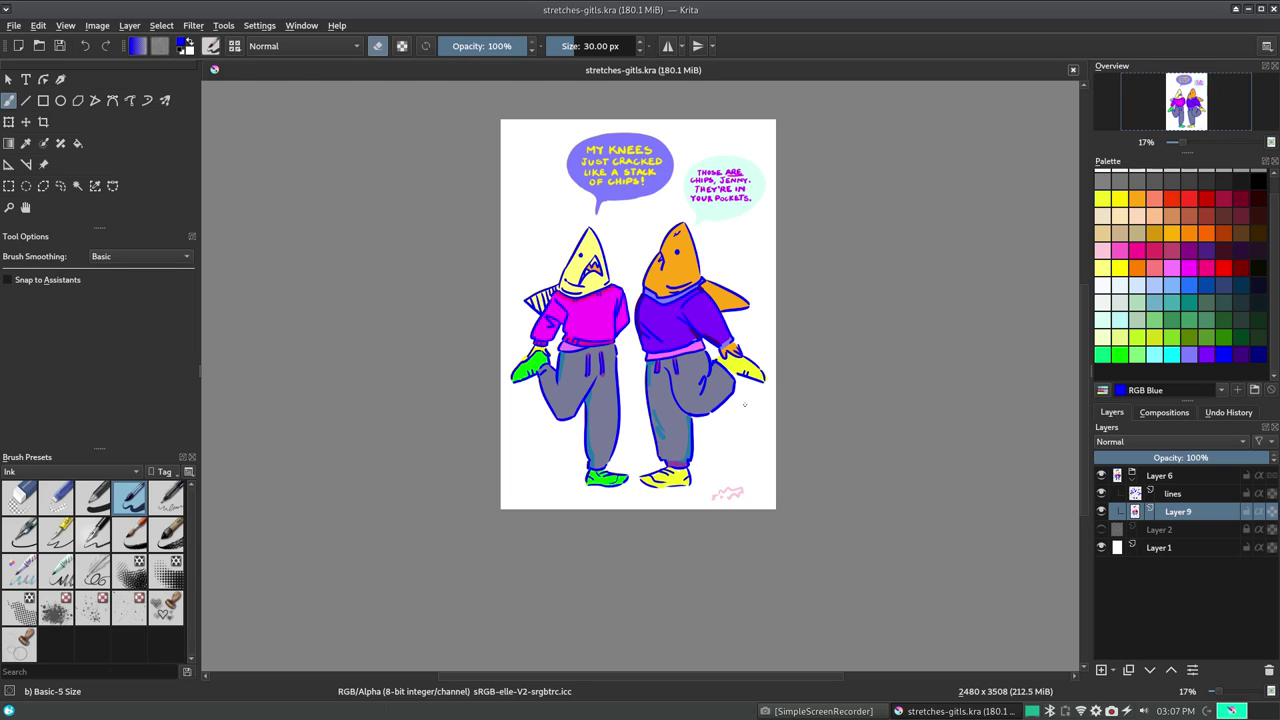
Add a new layer beneath the figures with the Chalk Grainy brush, discarding magenta test strokes
{"action": "left_click", "coordinate": [1101, 669]}
{"action": "left_click", "coordinate": [70, 471]}
{"action": "left_click", "coordinate": [28, 517]}
{"action": "left_click", "coordinate": [93, 533]}
{"action": "left_click_drag", "start_coordinate": [516, 440], "coordinate": [586, 498]}
{"action": "key", "text": "ctrl+z"}
{"action": "left_click", "coordinate": [1188, 267]}
{"action": "left_click_drag", "start_coordinate": [756, 372], "coordinate": [688, 478]}
{"action": "key", "text": "ctrl+z"}
{"action": "left_click_drag", "start_coordinate": [526, 290], "coordinate": [752, 360]}
{"action": "key", "text": "ctrl+z"}
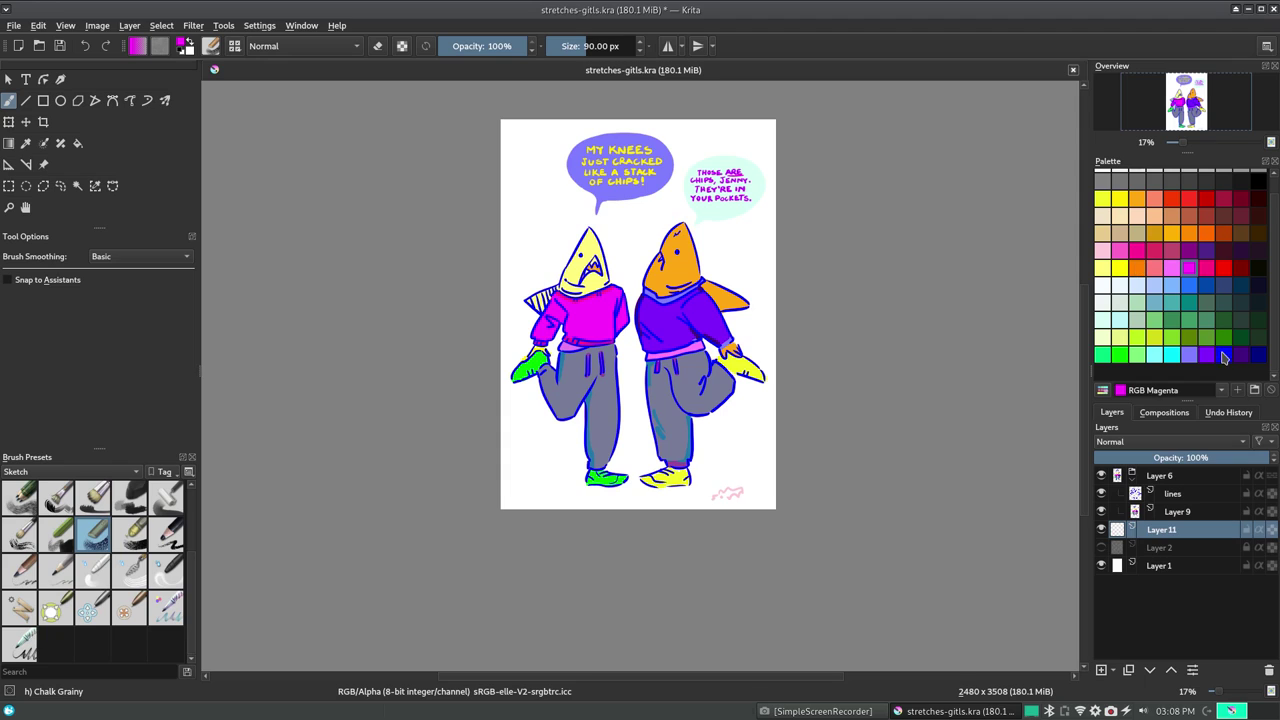
Hatch a cyan chalk rectangle above and behind the figures
{"action": "left_click", "coordinate": [1171, 354]}
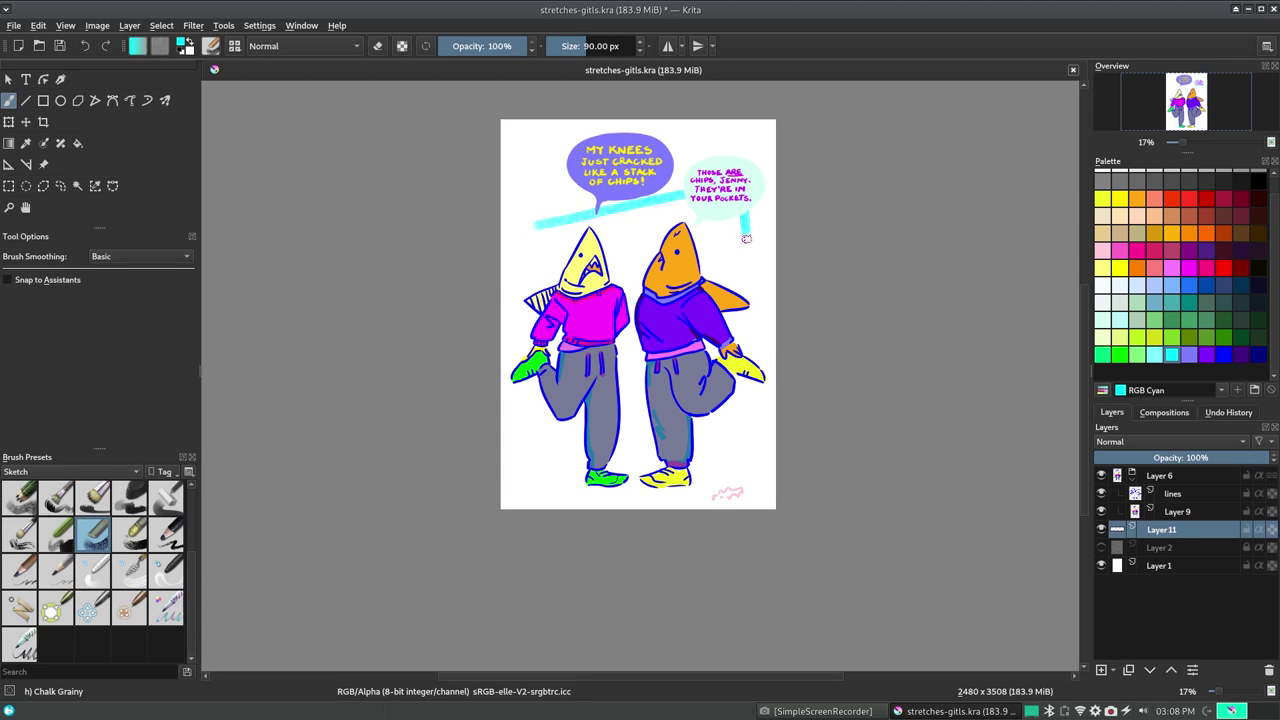
{"action": "mouse_move", "coordinate": [514, 198]}
{"action": "left_mouse_down"}
{"action": "mouse_move", "coordinate": [708, 152]}
{"action": "mouse_move", "coordinate": [735, 245]}
{"action": "mouse_move", "coordinate": [522, 195]}
{"action": "mouse_move", "coordinate": [578, 218]}
{"action": "mouse_move", "coordinate": [562, 265]}
{"action": "left_mouse_up"}
{"action": "left_click_drag", "start_coordinate": [640, 198], "coordinate": [602, 260]}
{"action": "left_click_drag", "start_coordinate": [680, 142], "coordinate": [632, 266]}
{"action": "left_click_drag", "start_coordinate": [722, 134], "coordinate": [644, 252]}
{"action": "left_click_drag", "start_coordinate": [712, 222], "coordinate": [726, 252]}
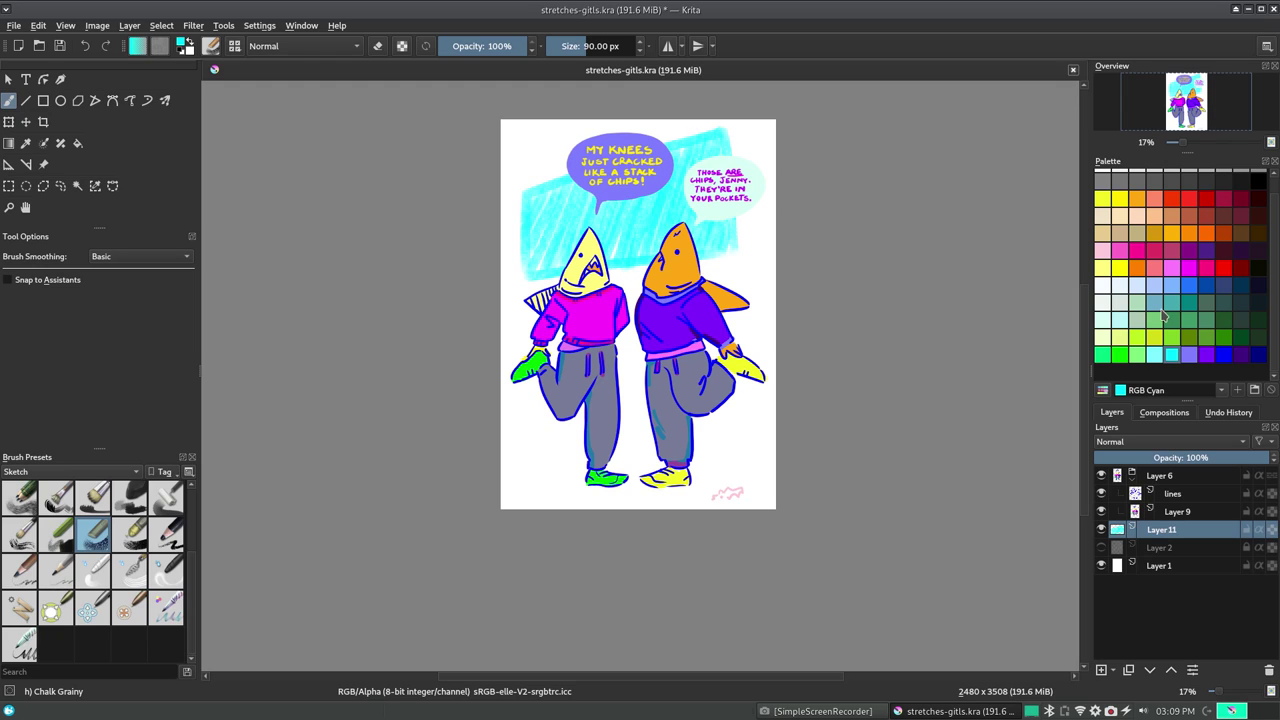
Outline a lavender chalk triangle behind the right shark after rejecting purple and blue trials
{"action": "left_click", "coordinate": [1206, 251]}
{"action": "left_click", "coordinate": [1188, 251]}
{"action": "left_click_drag", "start_coordinate": [544, 205], "coordinate": [525, 250]}
{"action": "key", "text": "ctrl+z"}
{"action": "left_click", "coordinate": [1188, 355]}
{"action": "left_click_drag", "start_coordinate": [638, 238], "coordinate": [740, 222]}
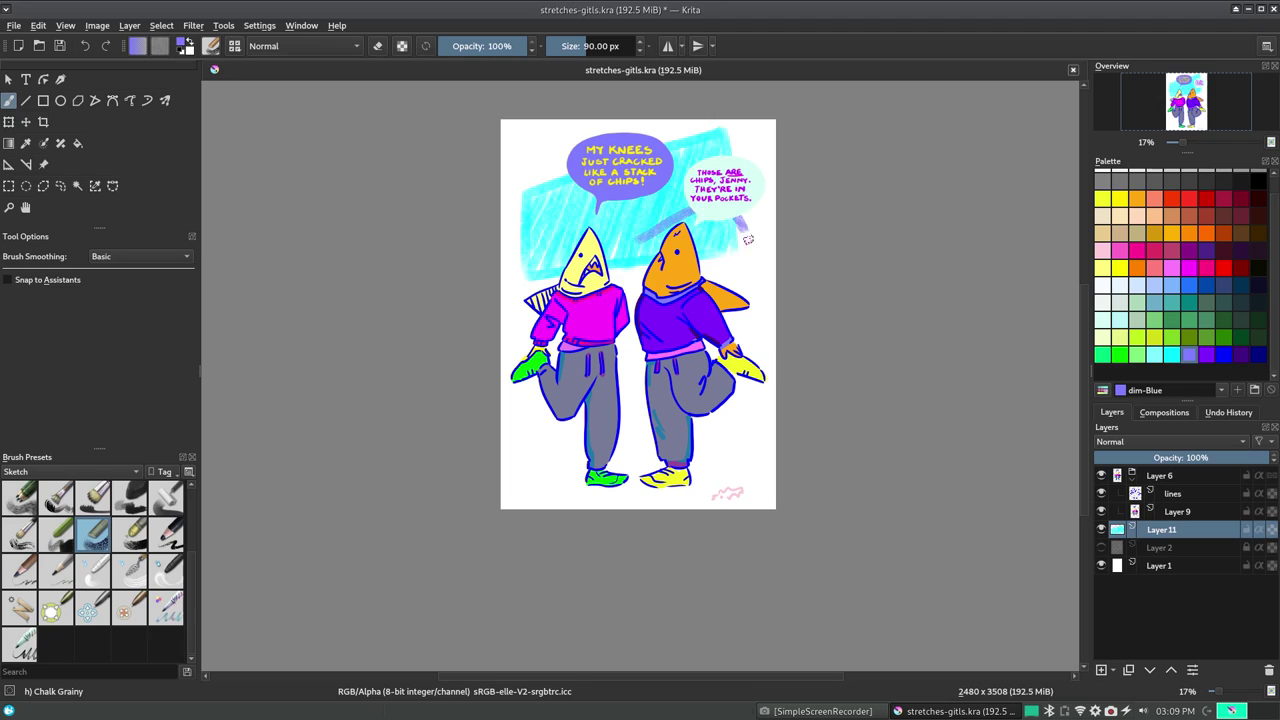
{"action": "key", "text": "ctrl+z"}
{"action": "left_click_drag", "start_coordinate": [655, 207], "coordinate": [620, 290]}
Try a green-yellow ring around the left shark's head, undo it, and pick red
{"action": "left_click", "coordinate": [1137, 337]}
{"action": "left_click_drag", "start_coordinate": [600, 218], "coordinate": [548, 275]}
{"action": "key", "text": "ctrl+z"}
{"action": "left_click", "coordinate": [1223, 268]}
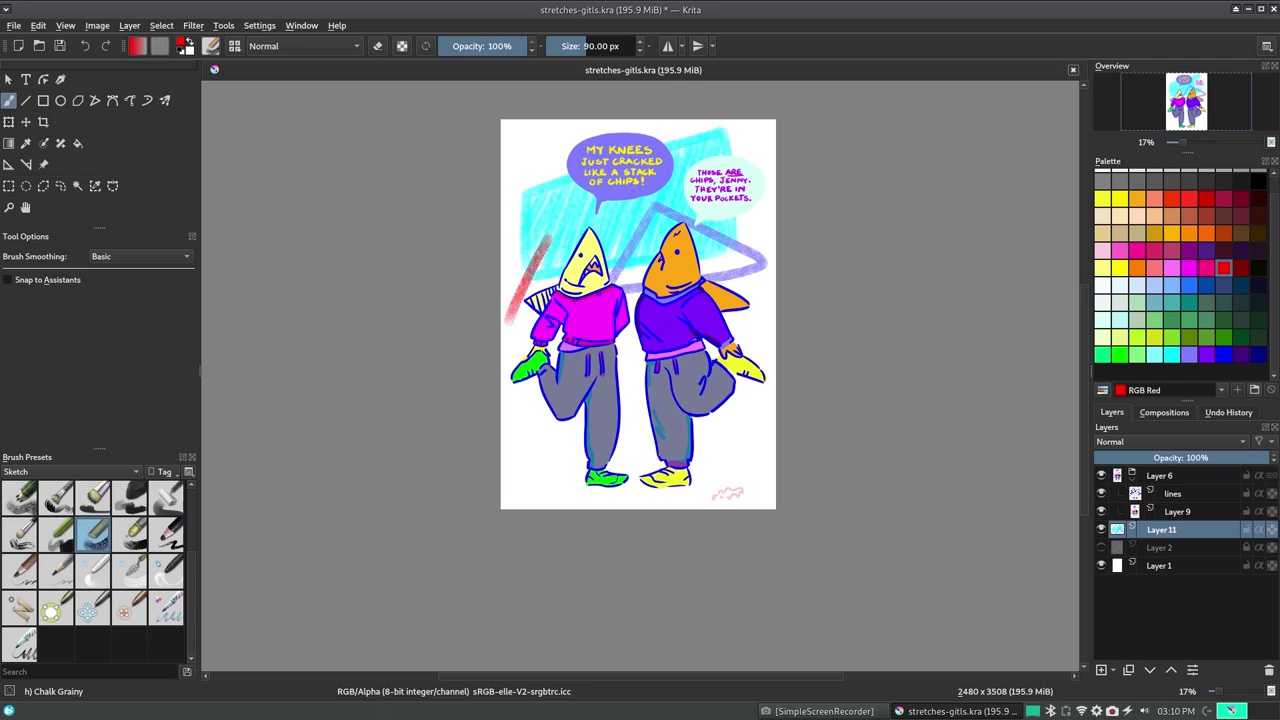
Chalk vertical red bars at left and right, discarding trial yellow marks
{"action": "left_click_drag", "start_coordinate": [537, 185], "coordinate": [515, 345]}
{"action": "left_click_drag", "start_coordinate": [765, 205], "coordinate": [763, 278]}
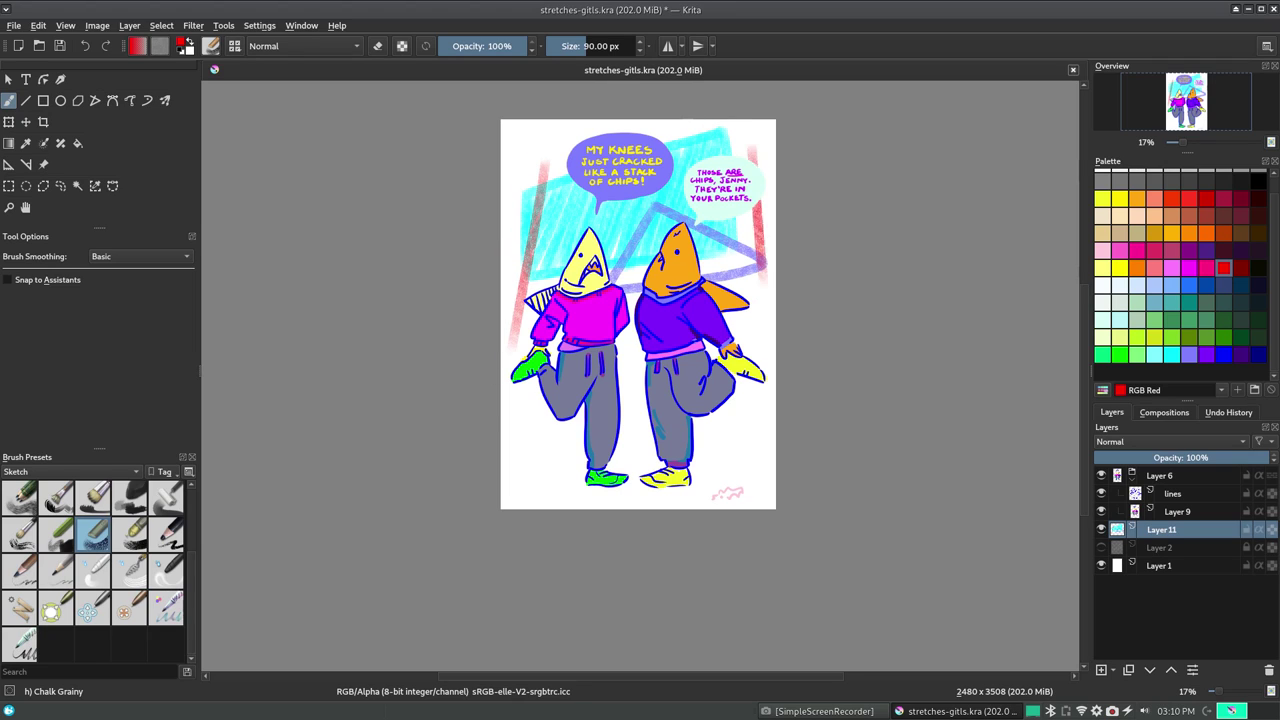
{"action": "left_click", "coordinate": [1120, 268]}
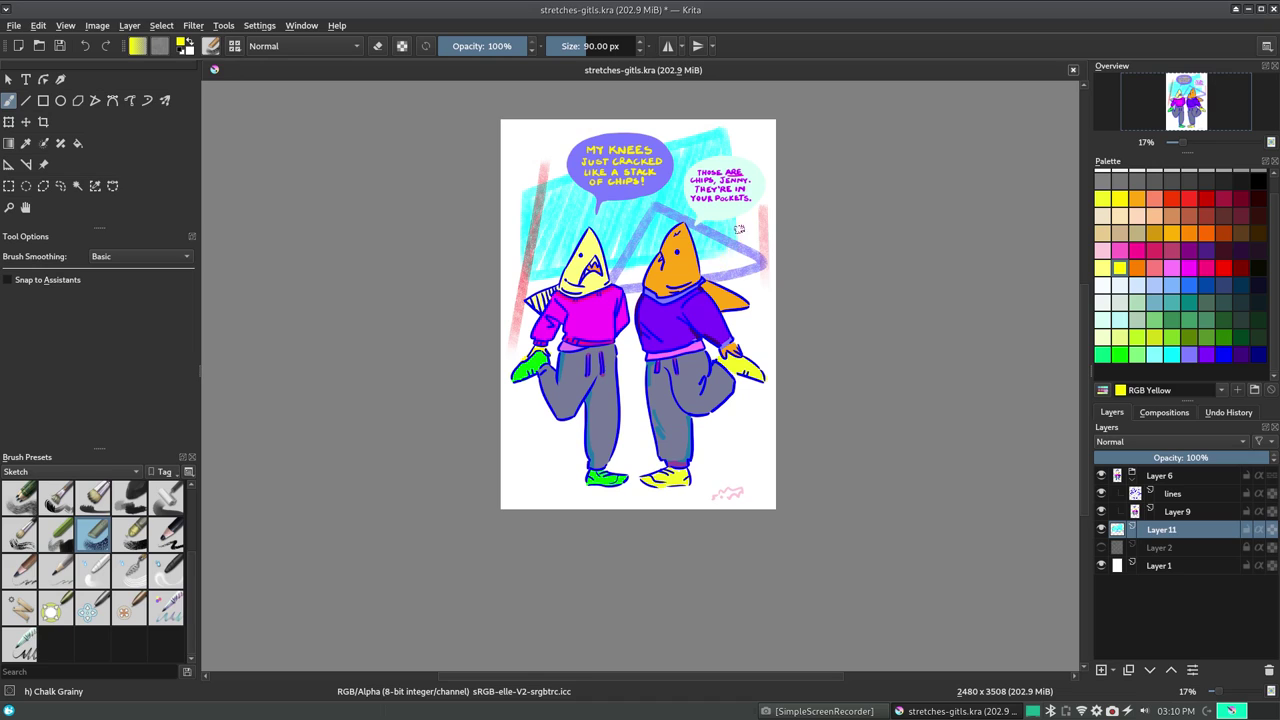
{"action": "left_click_drag", "start_coordinate": [731, 245], "coordinate": [740, 232]}
{"action": "key", "text": "ctrl+z"}
{"action": "left_click_drag", "start_coordinate": [524, 216], "coordinate": [508, 242]}
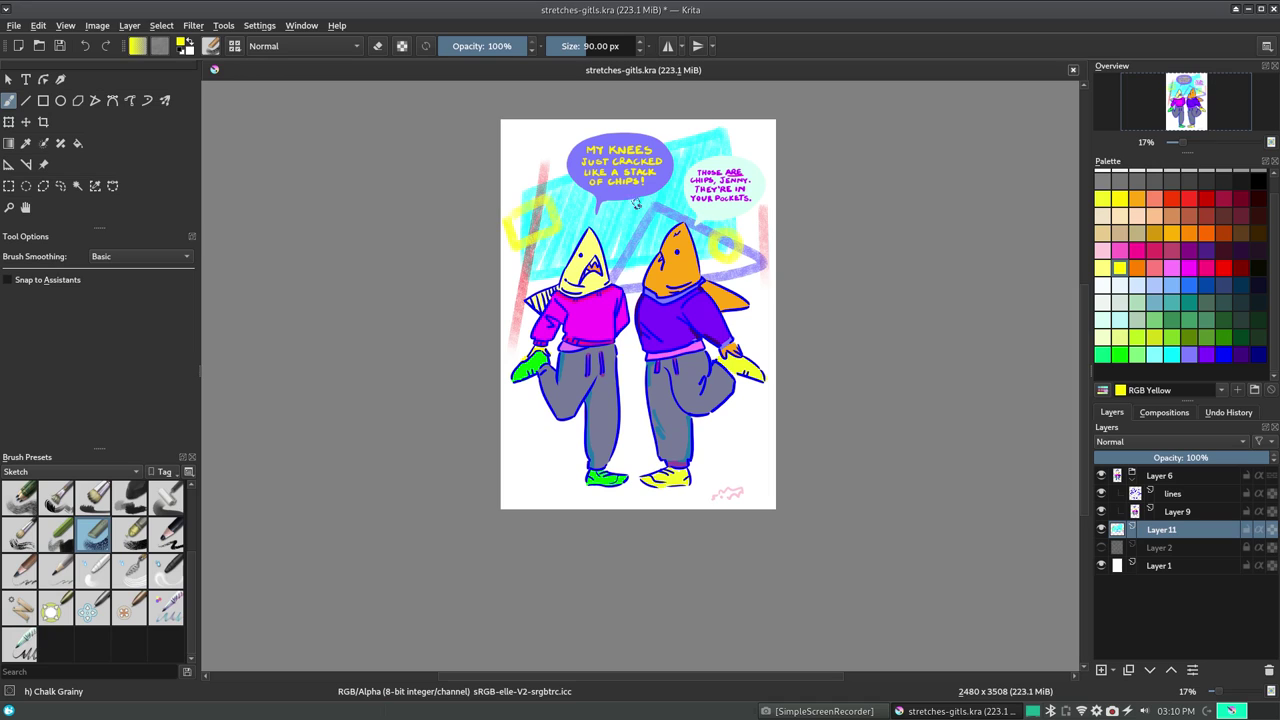
{"action": "key", "text": "ctrl+z"}
{"action": "left_click_drag", "start_coordinate": [712, 440], "coordinate": [752, 480]}
{"action": "key", "text": "ctrl+z"}
Try green-yellow chalk strokes around the legs after dropping a blue bottom stroke
{"action": "left_click", "coordinate": [1223, 354]}
{"action": "left_click_drag", "start_coordinate": [762, 425], "coordinate": [505, 462]}
{"action": "key", "text": "ctrl+z"}
{"action": "left_click", "coordinate": [1137, 337]}
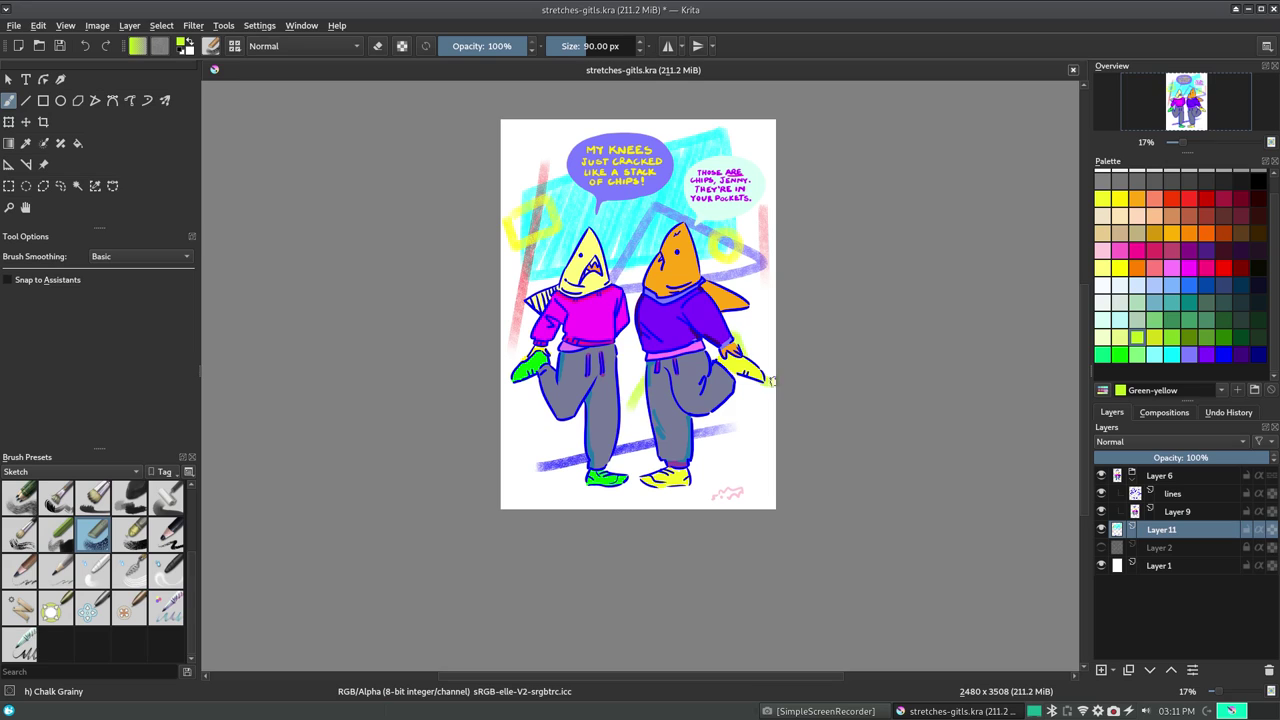
{"action": "left_click_drag", "start_coordinate": [746, 400], "coordinate": [726, 414]}
{"action": "left_click_drag", "start_coordinate": [566, 419], "coordinate": [536, 434]}
{"action": "key", "text": "ctrl+z"}
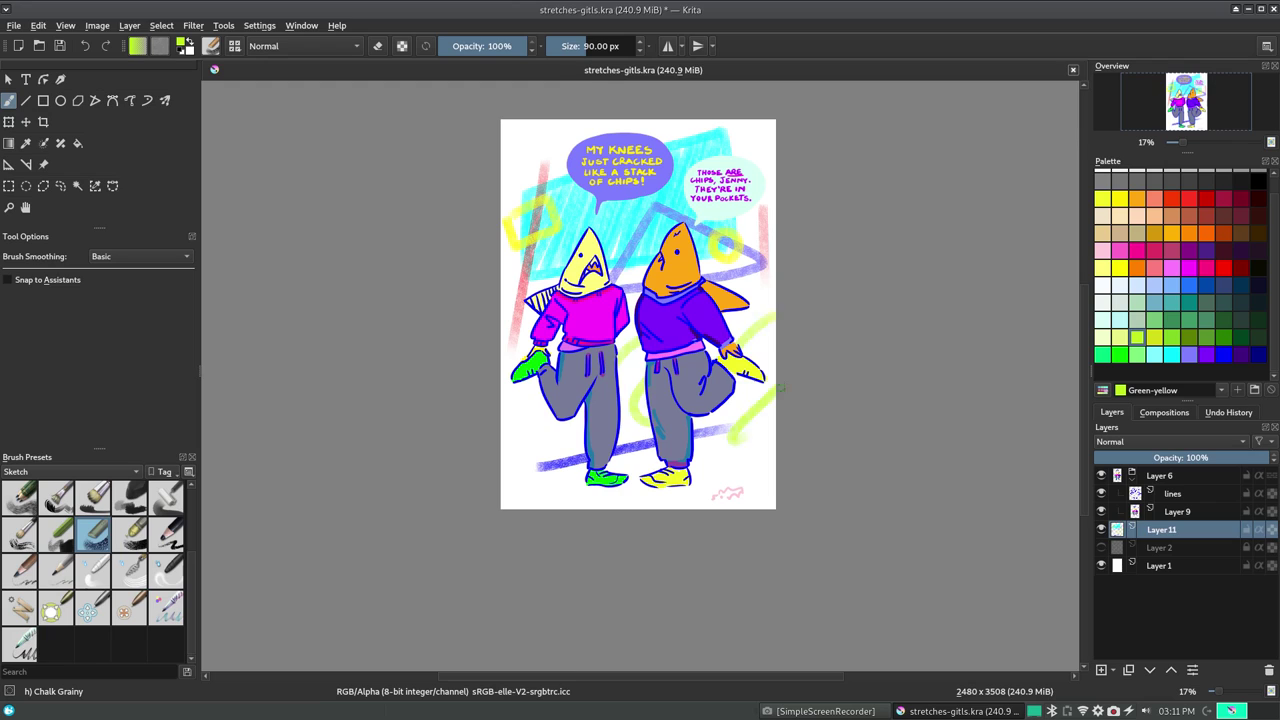
{"action": "key", "text": "ctrl+shift+z"}
{"action": "key", "text": "ctrl+z"}
Chalk pink strokes at the lower left and shift the chalk layer with the Move tool
{"action": "left_click", "coordinate": [1172, 267]}
{"action": "left_click_drag", "start_coordinate": [508, 445], "coordinate": [585, 420]}
{"action": "key", "text": "ctrl+z"}
{"action": "key", "text": "ctrl+z"}
{"action": "key", "text": "ctrl+z"}
{"action": "key", "text": "ctrl+z"}
{"action": "key", "text": "ctrl+z"}
{"action": "key", "text": "ctrl+z"}
{"action": "key", "text": "ctrl+z"}
{"action": "key", "text": "ctrl+z"}
{"action": "key", "text": "ctrl+z"}
{"action": "key", "text": "ctrl+z"}
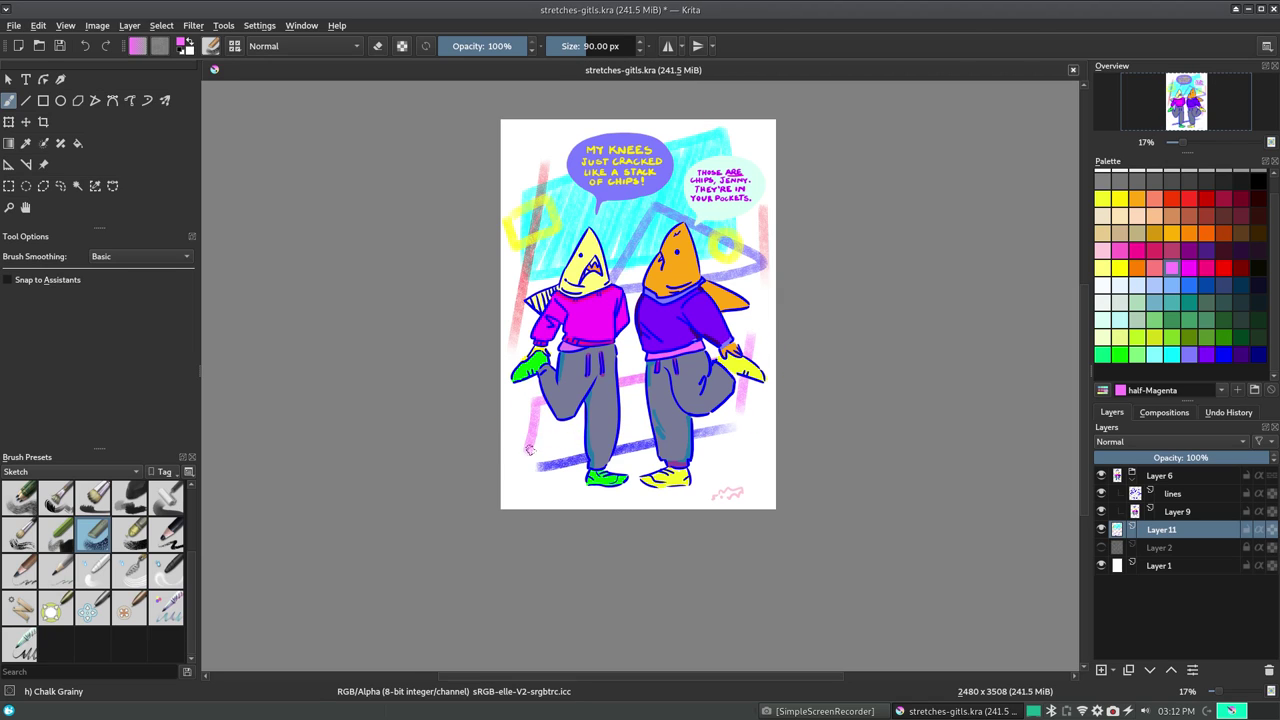
{"action": "key", "text": "ctrl+z"}
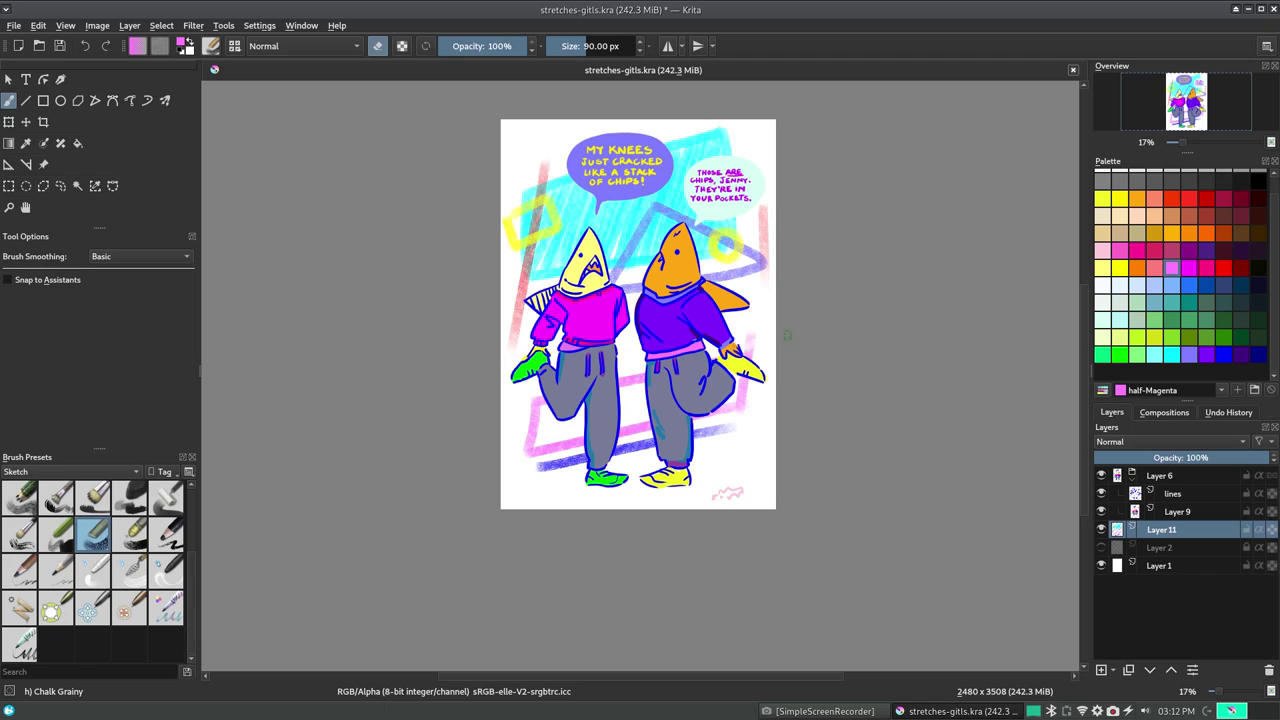
{"action": "key", "text": "e"}
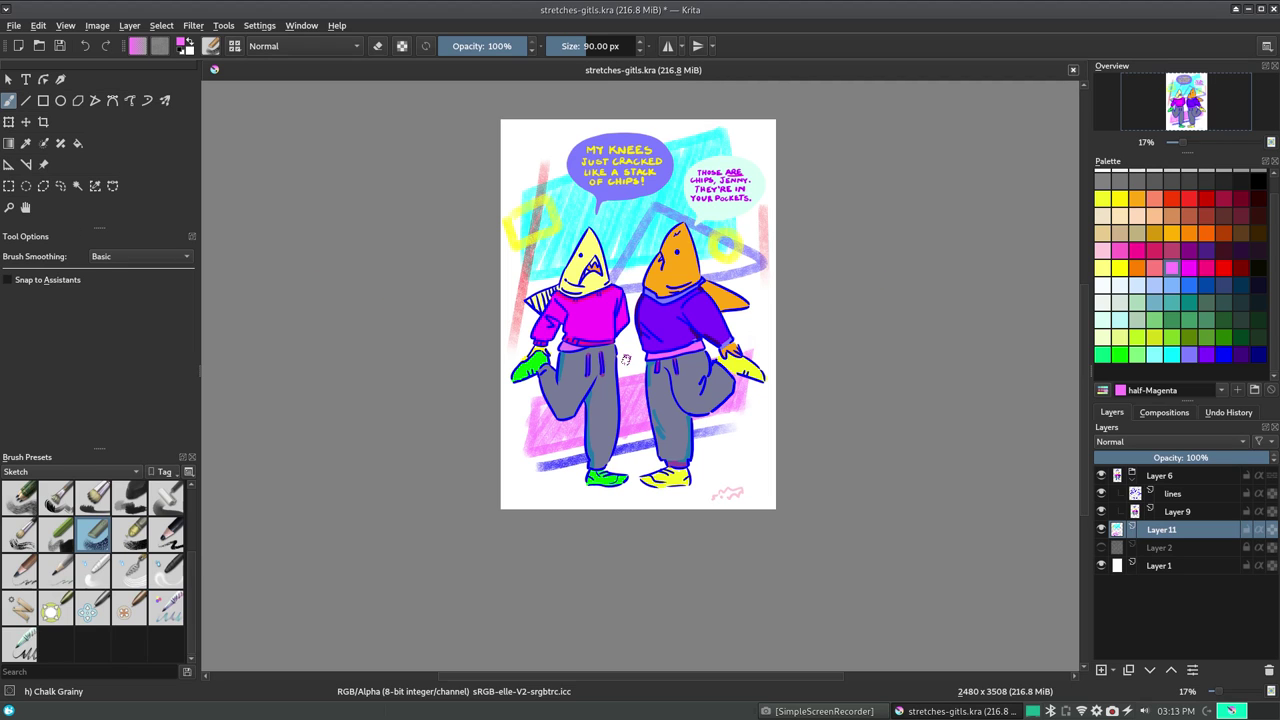
{"action": "left_click", "coordinate": [26, 121]}
{"action": "mouse_move", "coordinate": [583, 128]}
{"action": "left_mouse_down"}
{"action": "mouse_move", "coordinate": [572, 226]}
{"action": "mouse_move", "coordinate": [671, 250]}
{"action": "left_mouse_up"}
{"action": "key", "text": "b"}
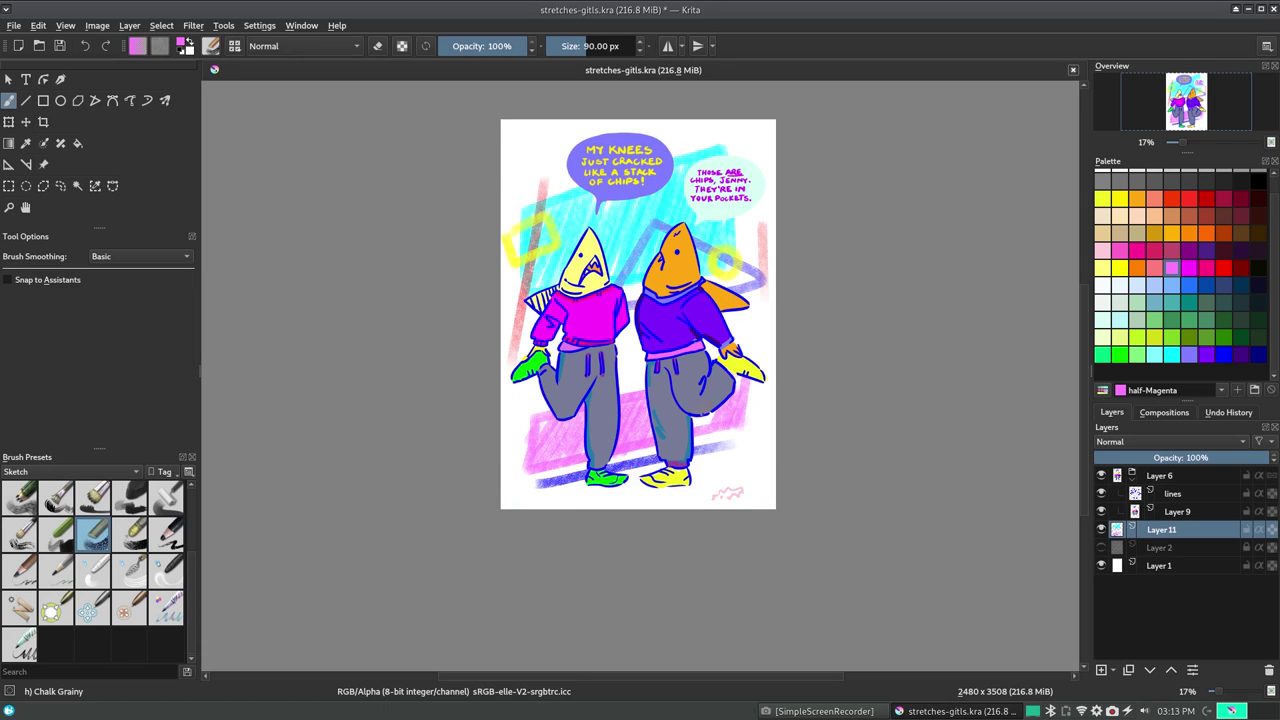
Paint green chalk strokes behind the right figure and between the two sharks
{"action": "left_click", "coordinate": [1119, 354]}
{"action": "left_click_drag", "start_coordinate": [752, 285], "coordinate": [628, 392]}
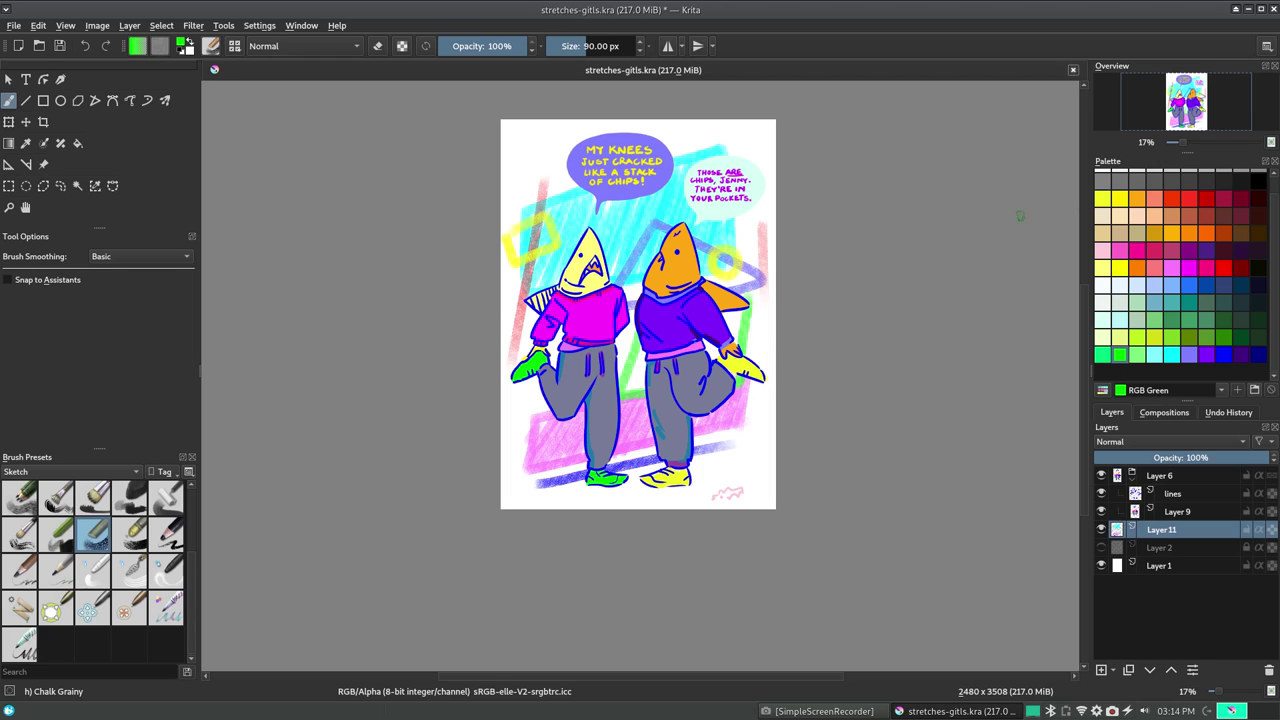
{"action": "left_click_drag", "start_coordinate": [750, 295], "coordinate": [765, 352]}
{"action": "key", "text": "ctrl+z"}
{"action": "left_click_drag", "start_coordinate": [628, 380], "coordinate": [770, 327]}
{"action": "key", "text": "ctrl+z"}
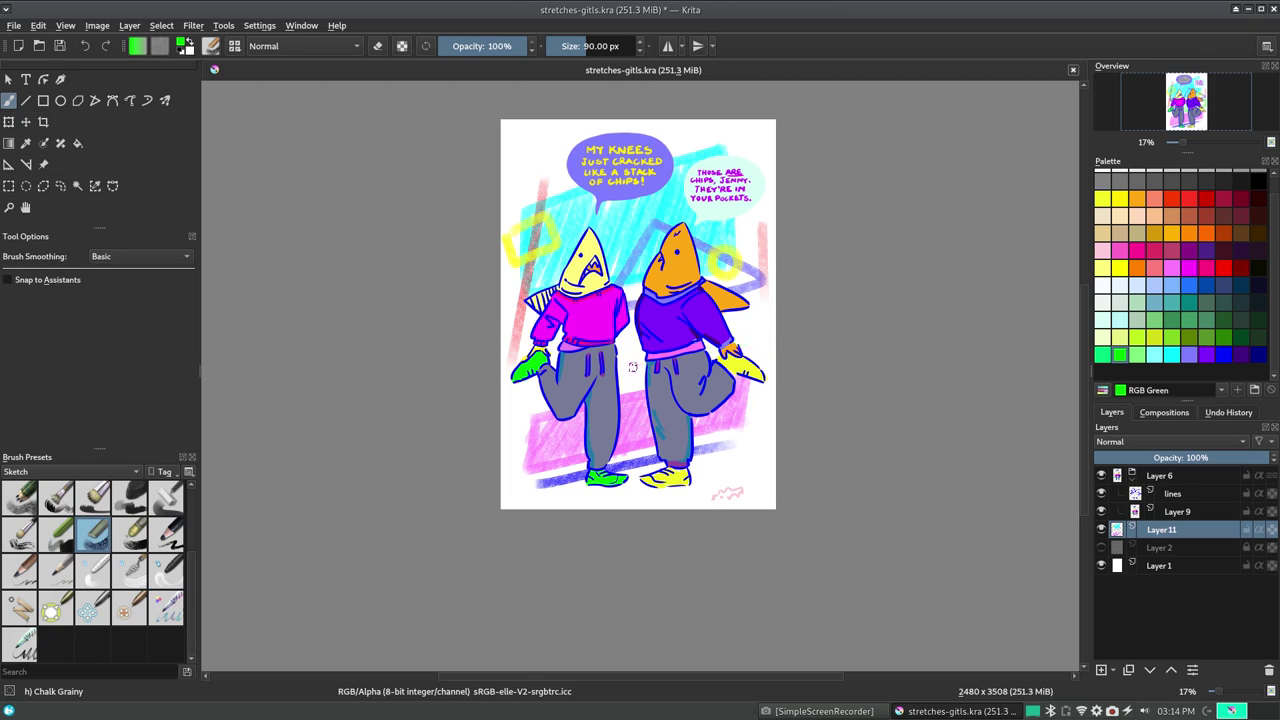
{"action": "left_click_drag", "start_coordinate": [634, 367], "coordinate": [748, 334]}
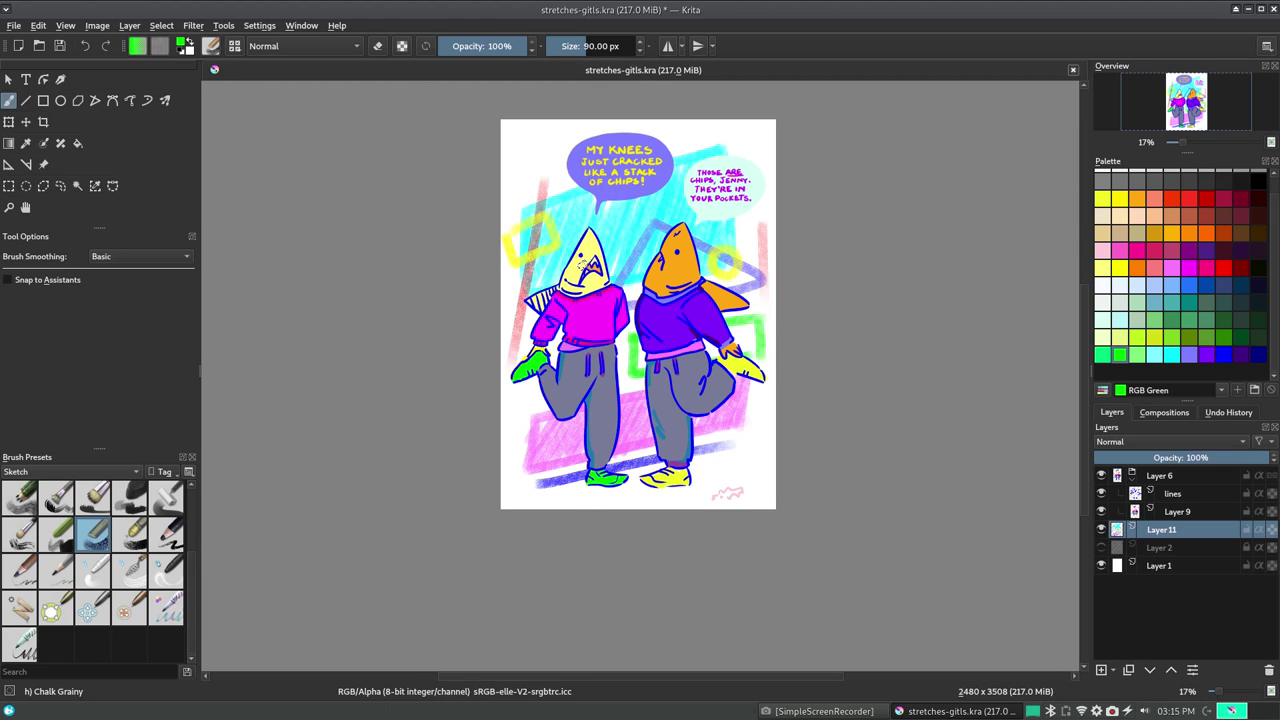
{"action": "left_click", "coordinate": [193, 25]}
{"action": "left_click", "coordinate": [470, 162]}
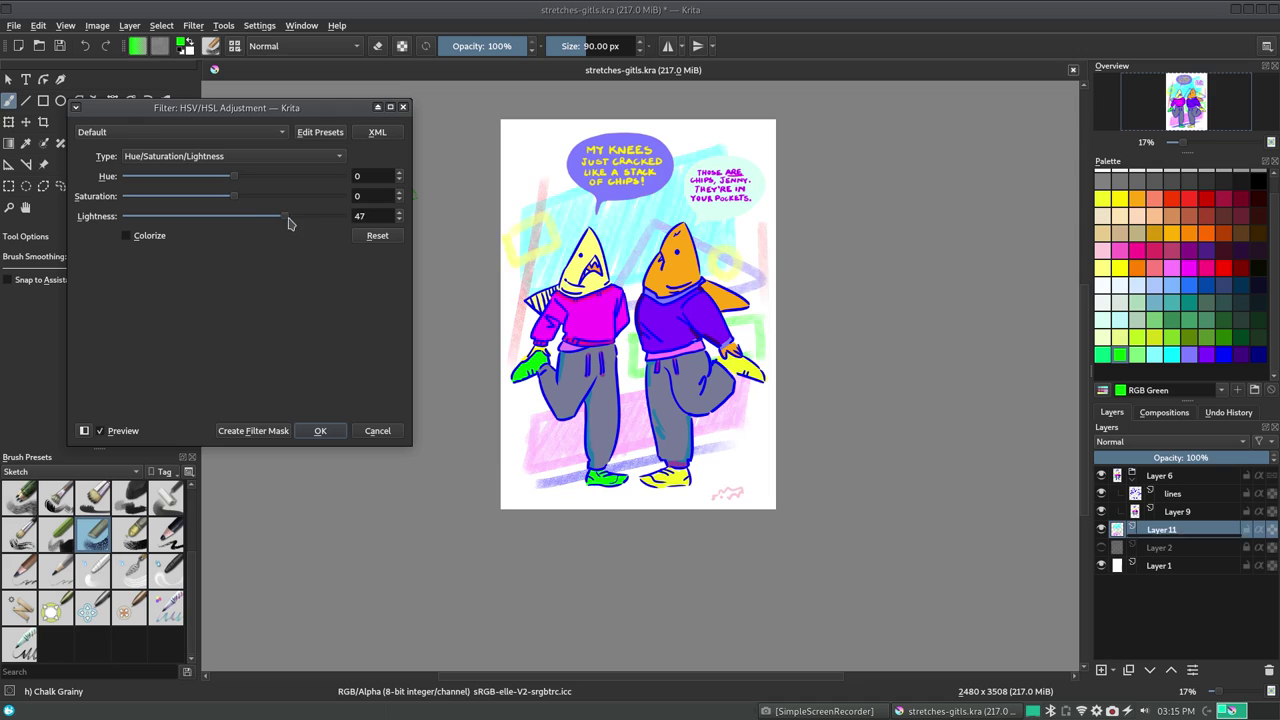
Raise HSV Lightness on the chalk background, then fill the line art purple with rectangles
{"action": "left_click_drag", "start_coordinate": [324, 224], "coordinate": [301, 224]}
{"action": "key", "text": "Return"}
{"action": "left_click", "coordinate": [1173, 493]}
{"action": "left_click", "coordinate": [1205, 267]}
{"action": "left_click", "coordinate": [43, 100]}
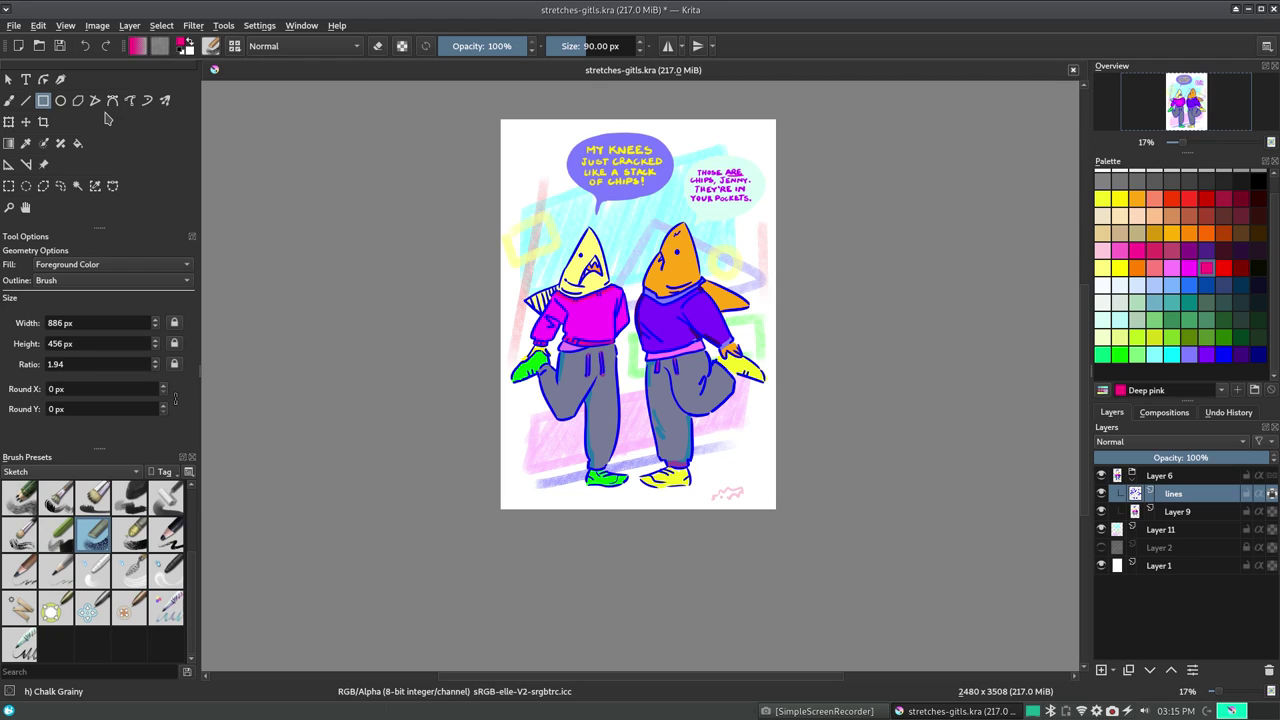
{"action": "left_click_drag", "start_coordinate": [518, 199], "coordinate": [987, 579]}
{"action": "left_click", "coordinate": [1188, 267]}
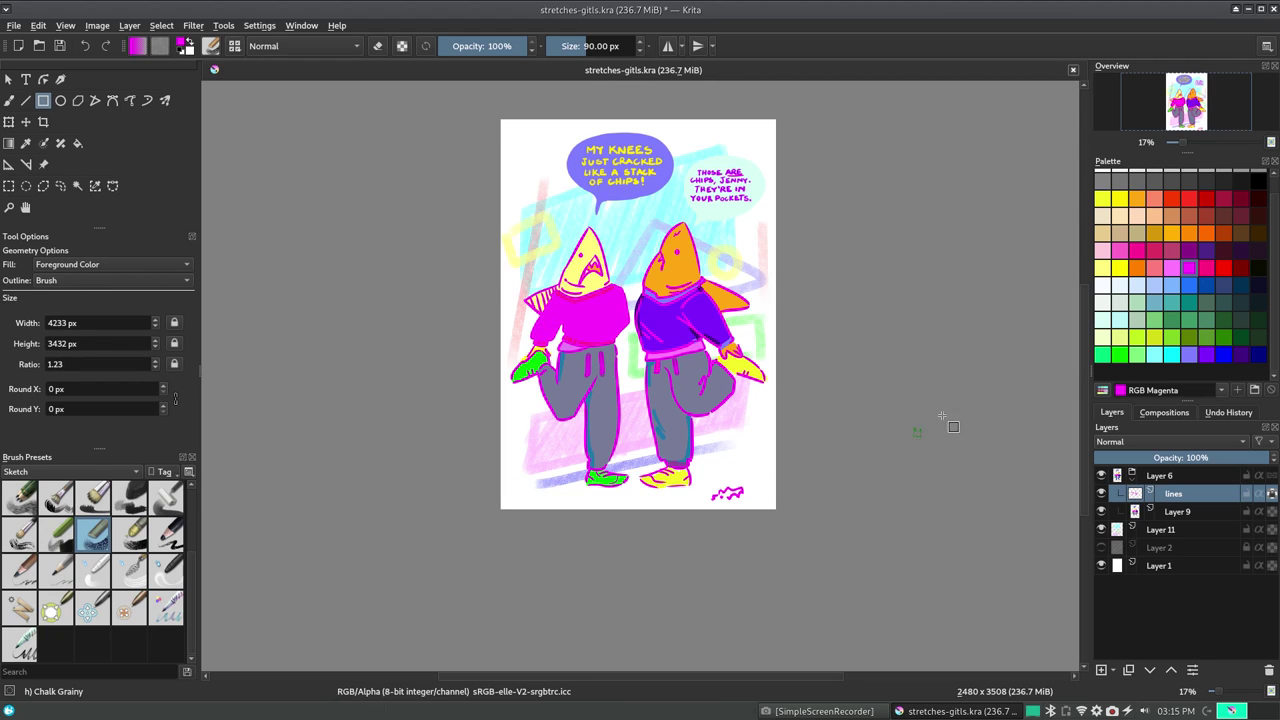
{"action": "left_click", "coordinate": [1205, 355]}
{"action": "left_click_drag", "start_coordinate": [466, 194], "coordinate": [915, 462]}
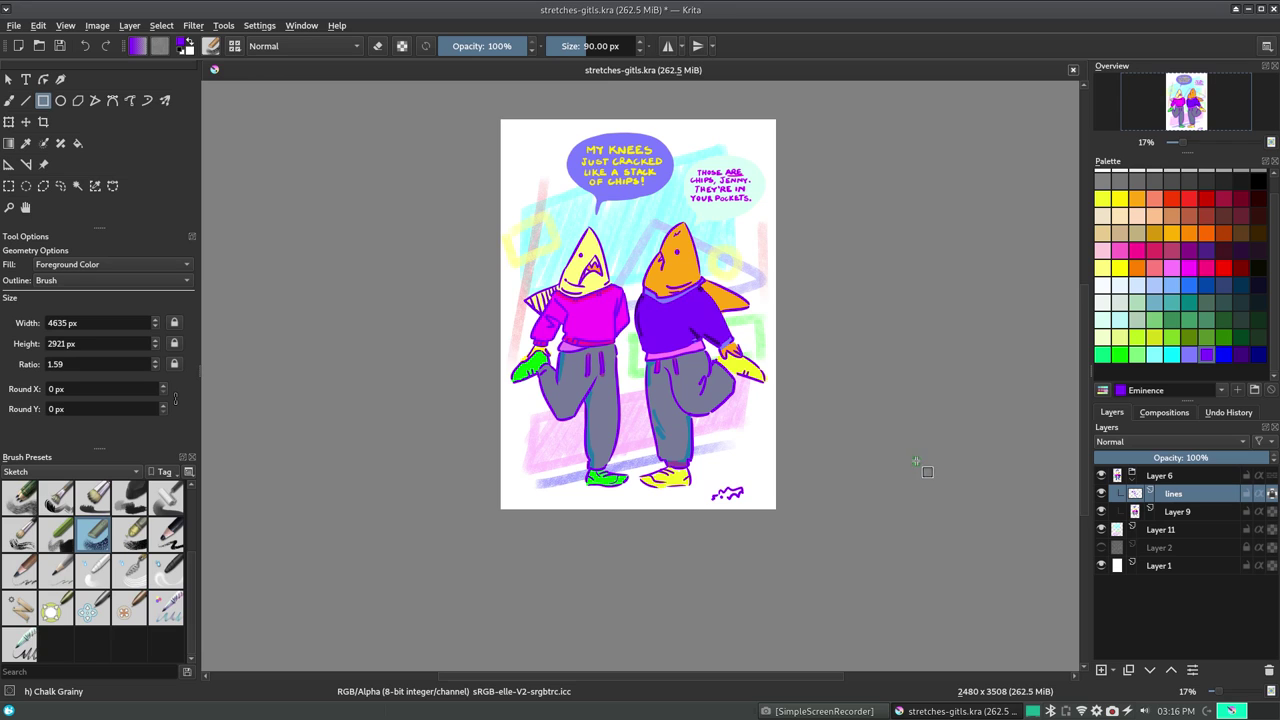
Recolour the right shark's lines blue after trying yellow, magenta and red
{"action": "left_click", "coordinate": [1120, 199]}
{"action": "left_click_drag", "start_coordinate": [637, 223], "coordinate": [720, 425]}
{"action": "key", "text": "ctrl+z"}
{"action": "left_click", "coordinate": [1188, 267]}
{"action": "left_click_drag", "start_coordinate": [634, 216], "coordinate": [790, 464]}
{"action": "key", "text": "ctrl+z"}
{"action": "left_click", "coordinate": [1223, 267]}
{"action": "left_click_drag", "start_coordinate": [634, 216], "coordinate": [792, 484]}
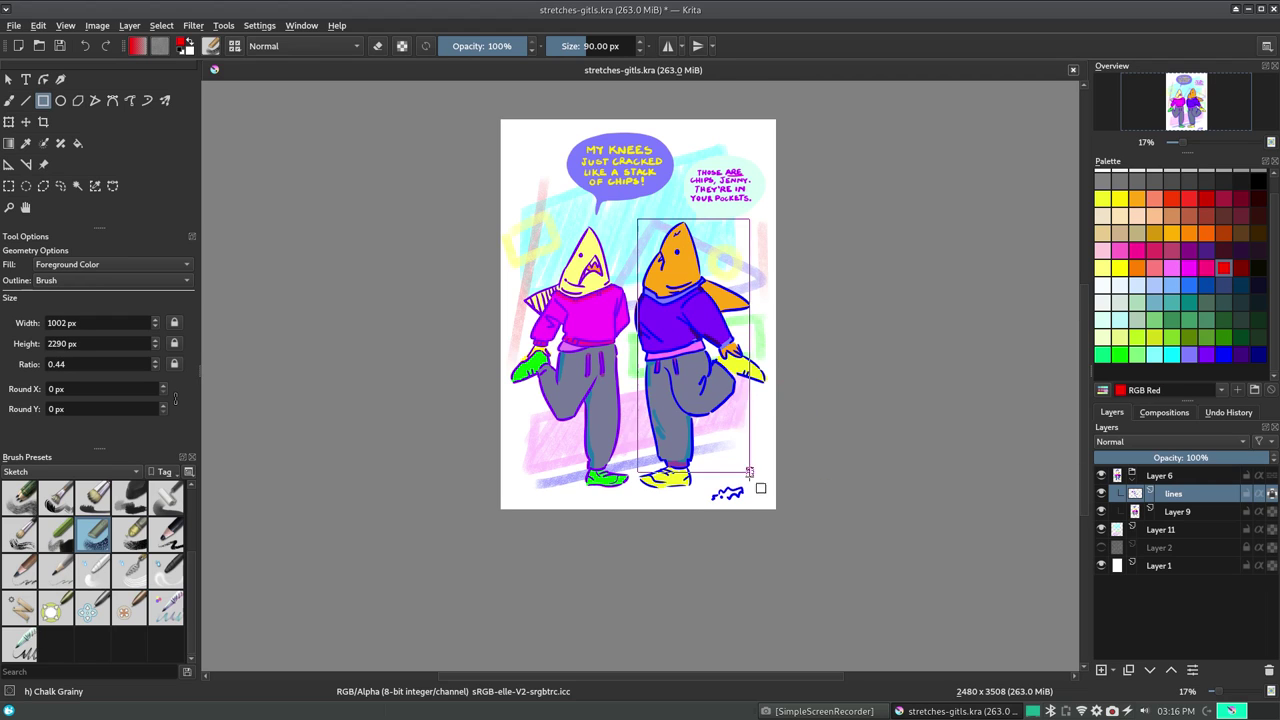
{"action": "key", "text": "ctrl+z"}
{"action": "left_click", "coordinate": [1223, 354]}
{"action": "left_click_drag", "start_coordinate": [634, 216], "coordinate": [771, 493]}
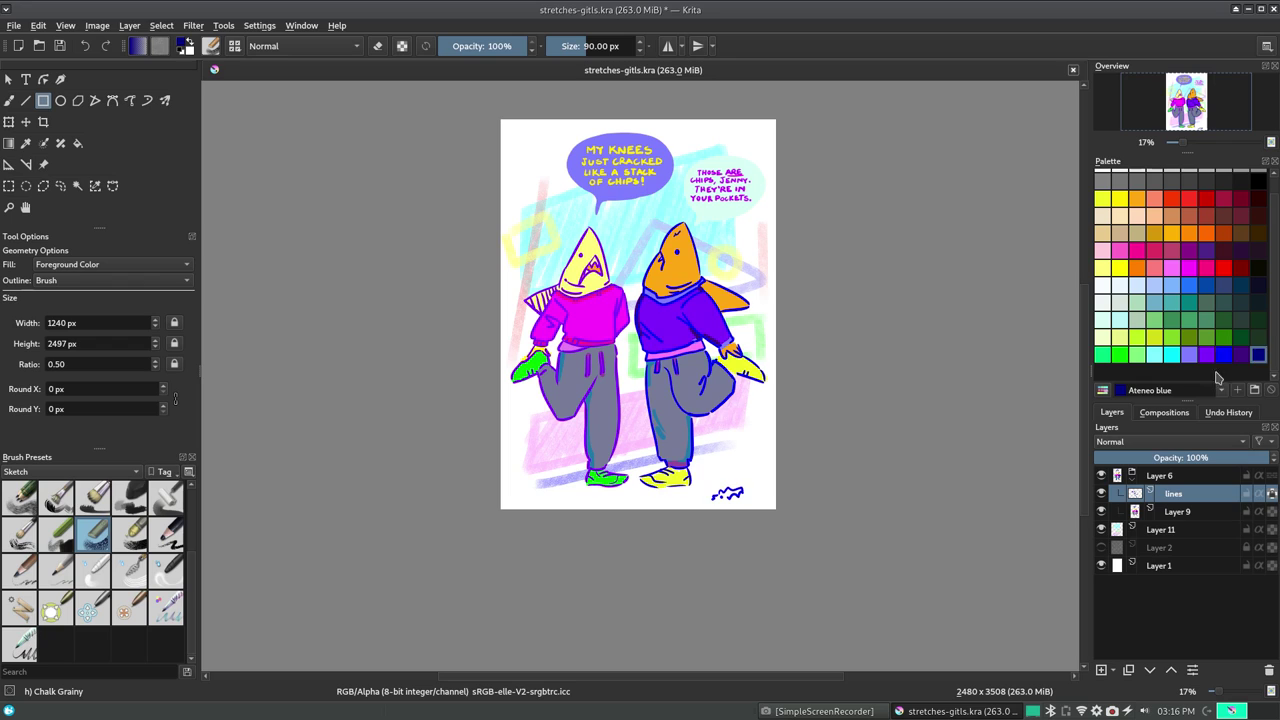
{"action": "left_click_drag", "start_coordinate": [632, 218], "coordinate": [848, 535]}
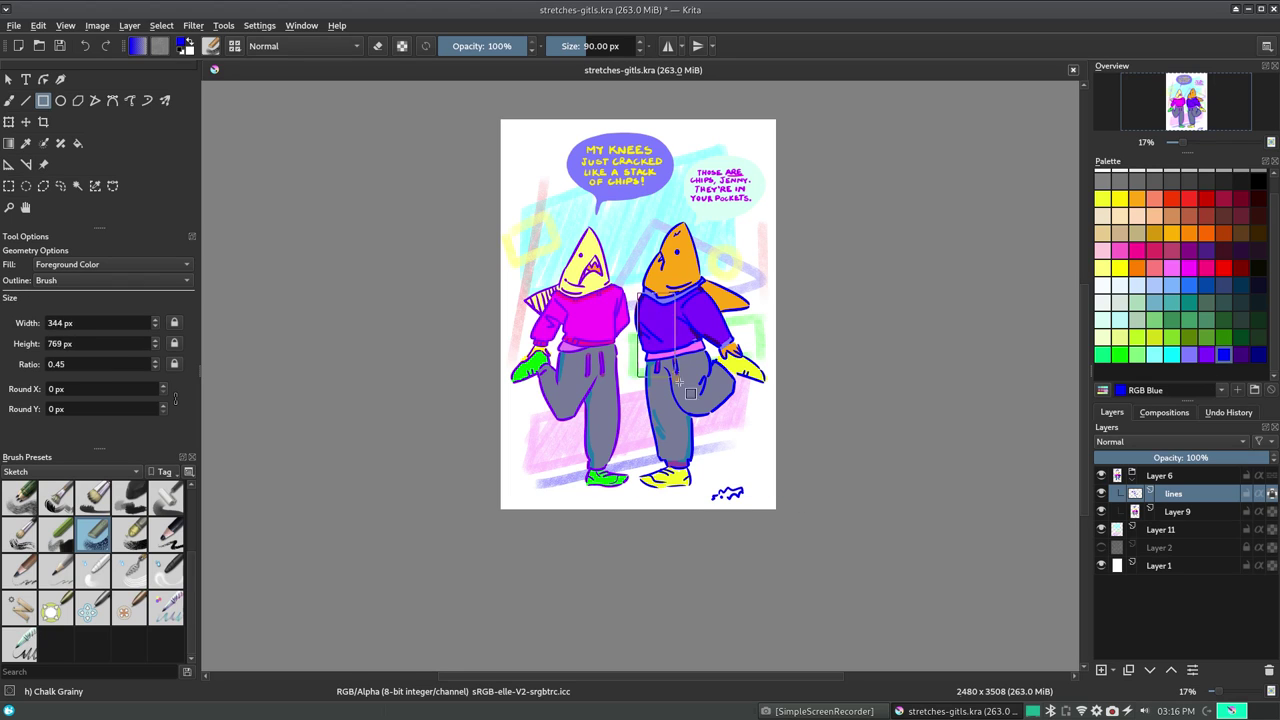
Make Layer 9 active and outline-select the right speech bubble
{"action": "key", "text": "b"}
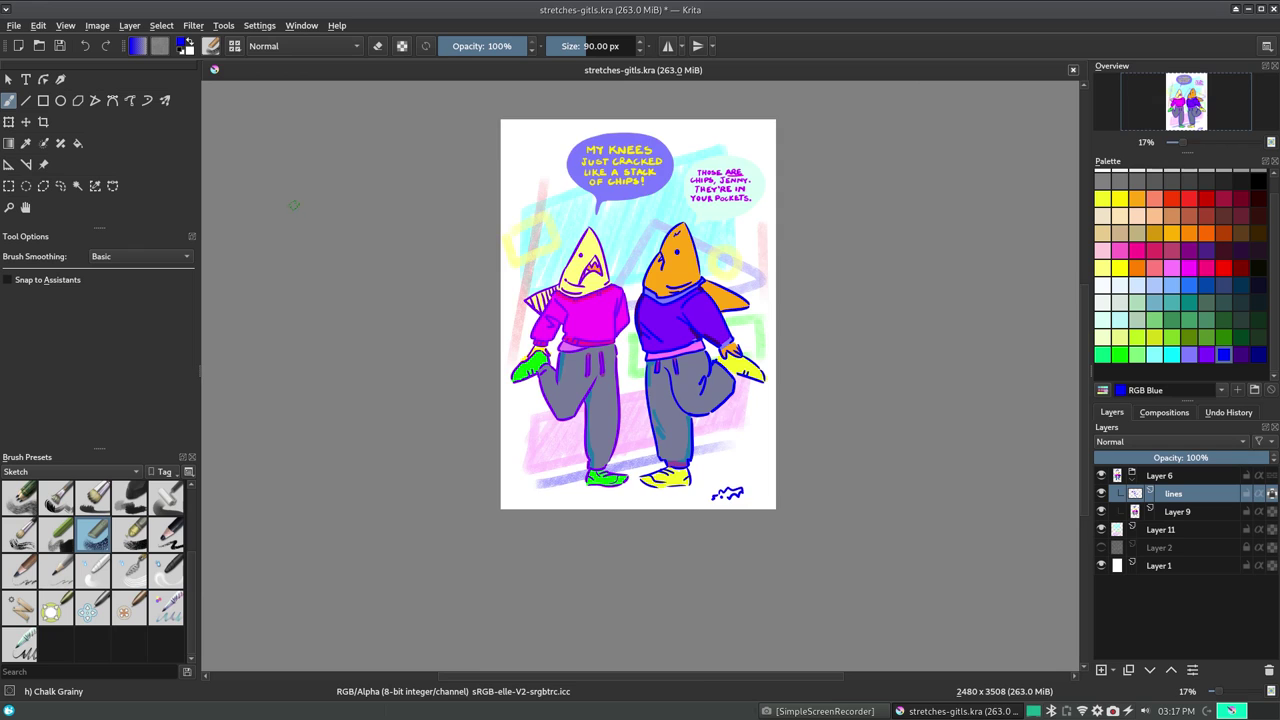
{"action": "key", "text": "ctrl+equal"}
{"action": "left_click", "coordinate": [193, 25]}
{"action": "key", "text": "Escape"}
{"action": "key", "text": "2"}
{"action": "left_click", "coordinate": [1178, 511]}
{"action": "left_click", "coordinate": [60, 185]}
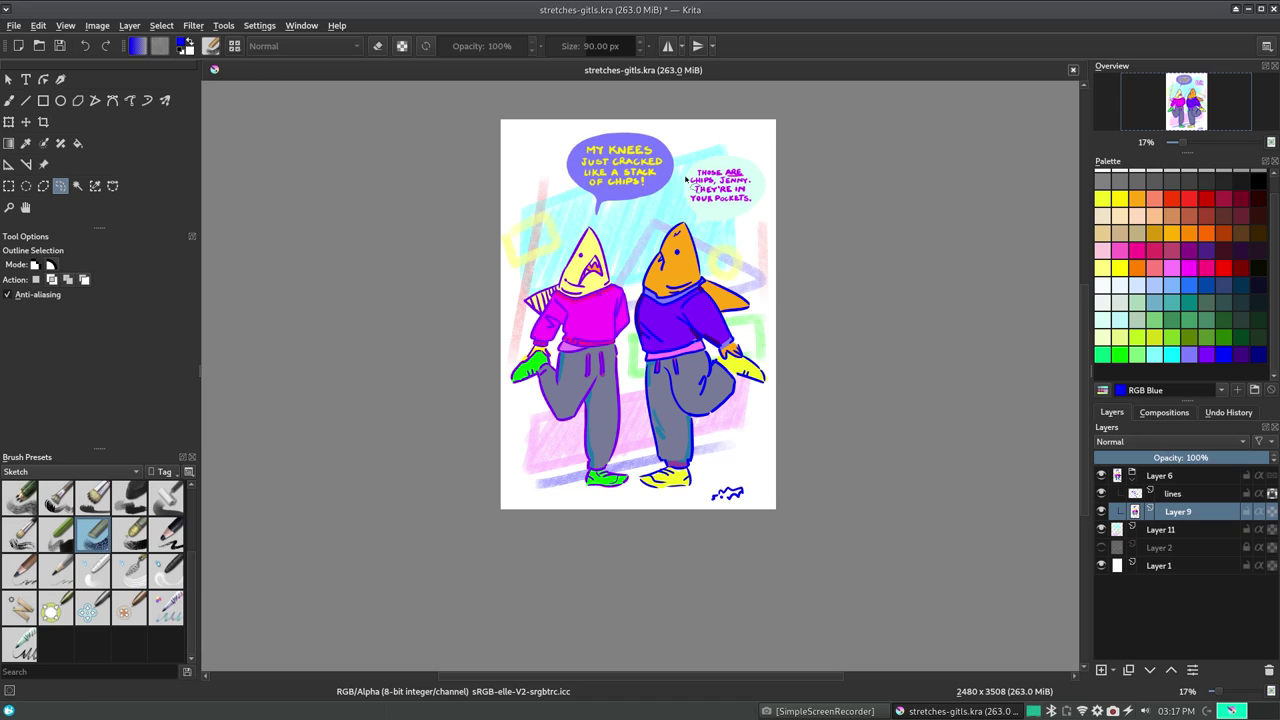
{"action": "left_click_drag", "start_coordinate": [692, 222], "coordinate": [688, 220]}
{"action": "left_click", "coordinate": [193, 25]}
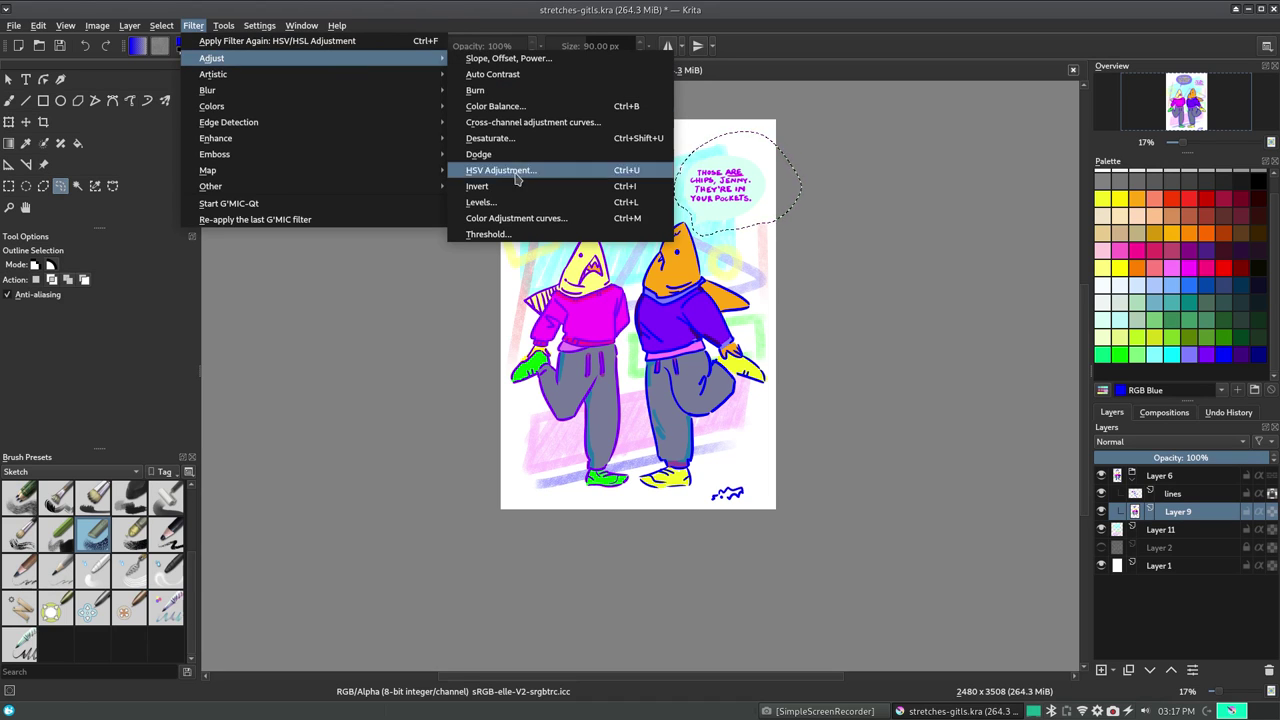
Try shifting the bubble's hue in HSV Adjustment, then cancel it
{"action": "left_click", "coordinate": [500, 169]}
{"action": "left_click_drag", "start_coordinate": [221, 190], "coordinate": [185, 198]}
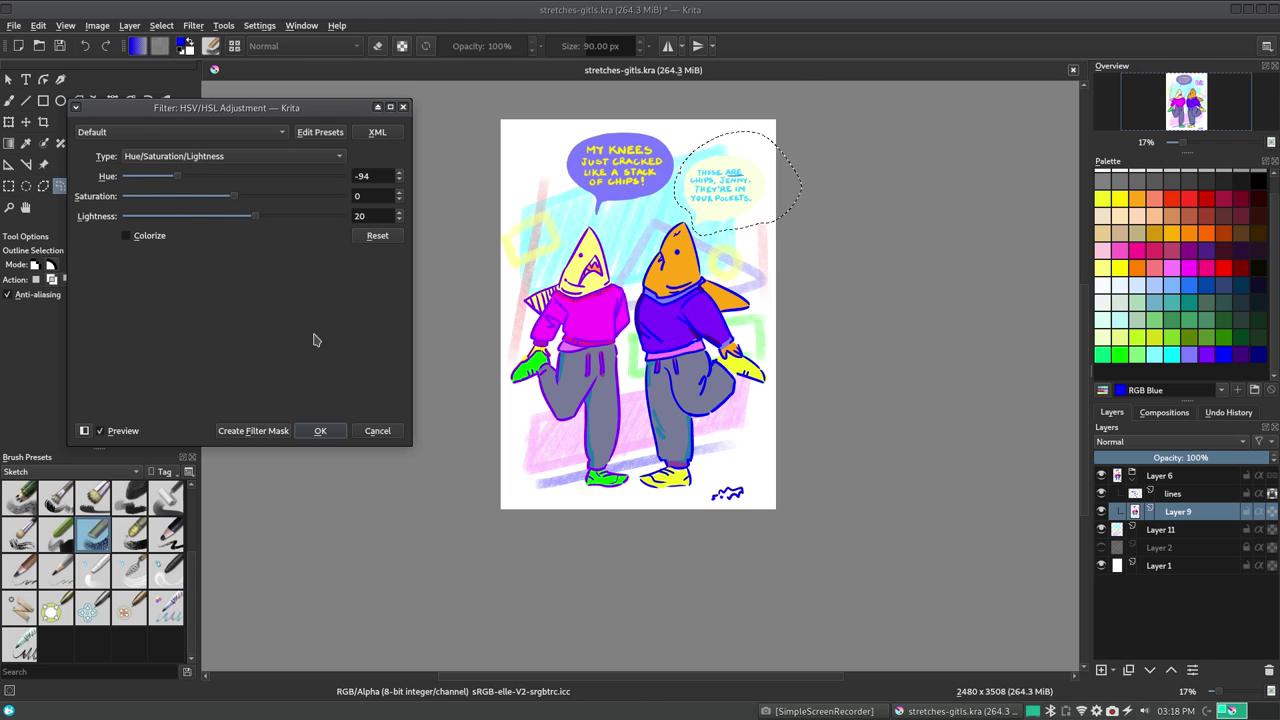
{"action": "left_click_drag", "start_coordinate": [158, 183], "coordinate": [219, 191]}
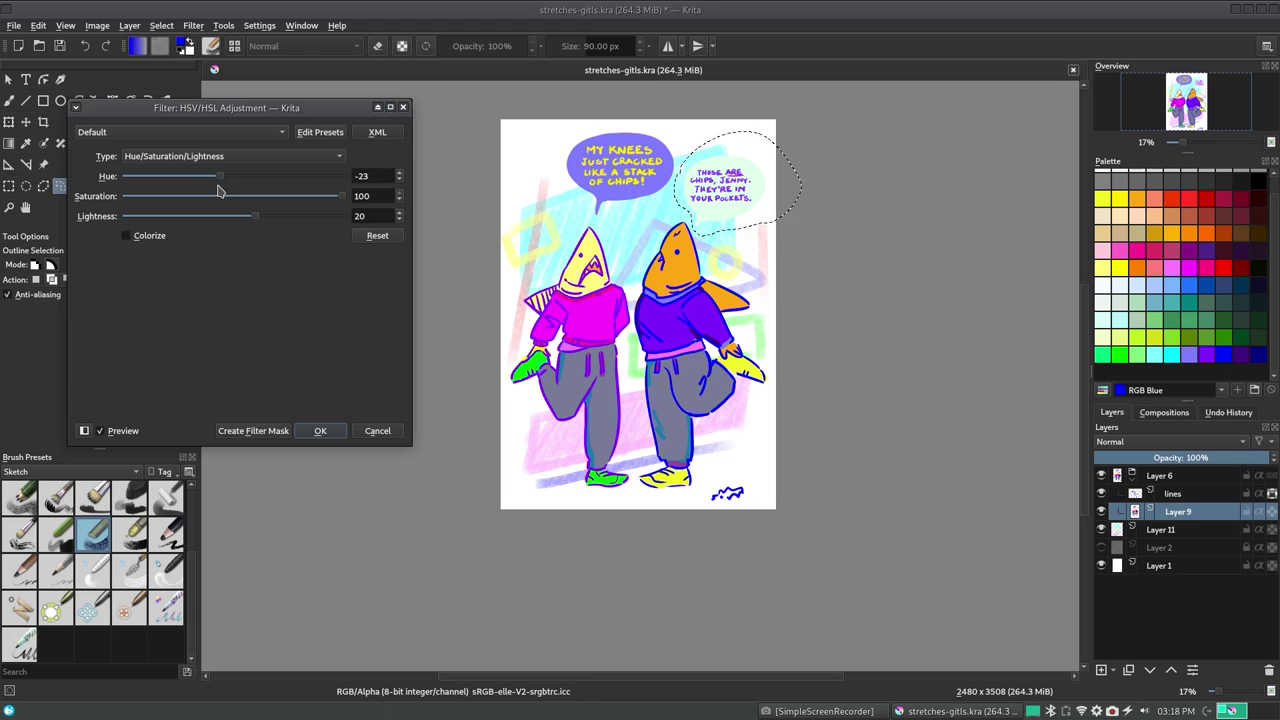
{"action": "left_click", "coordinate": [320, 430]}
Try black, white and midtone Levels changes on the bubble, then discard them
{"action": "left_click", "coordinate": [193, 25]}
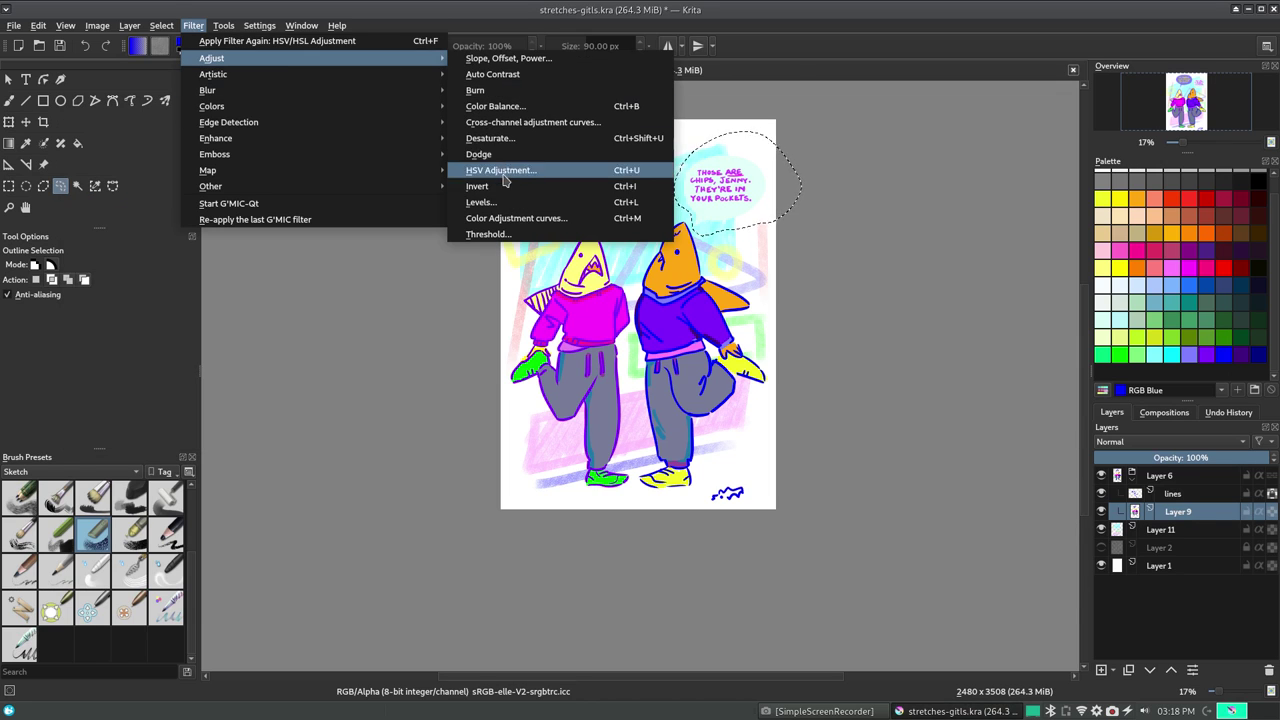
{"action": "left_click", "coordinate": [481, 202]}
{"action": "left_click_drag", "start_coordinate": [400, 249], "coordinate": [300, 249]}
{"action": "left_click_drag", "start_coordinate": [79, 249], "coordinate": [265, 253]}
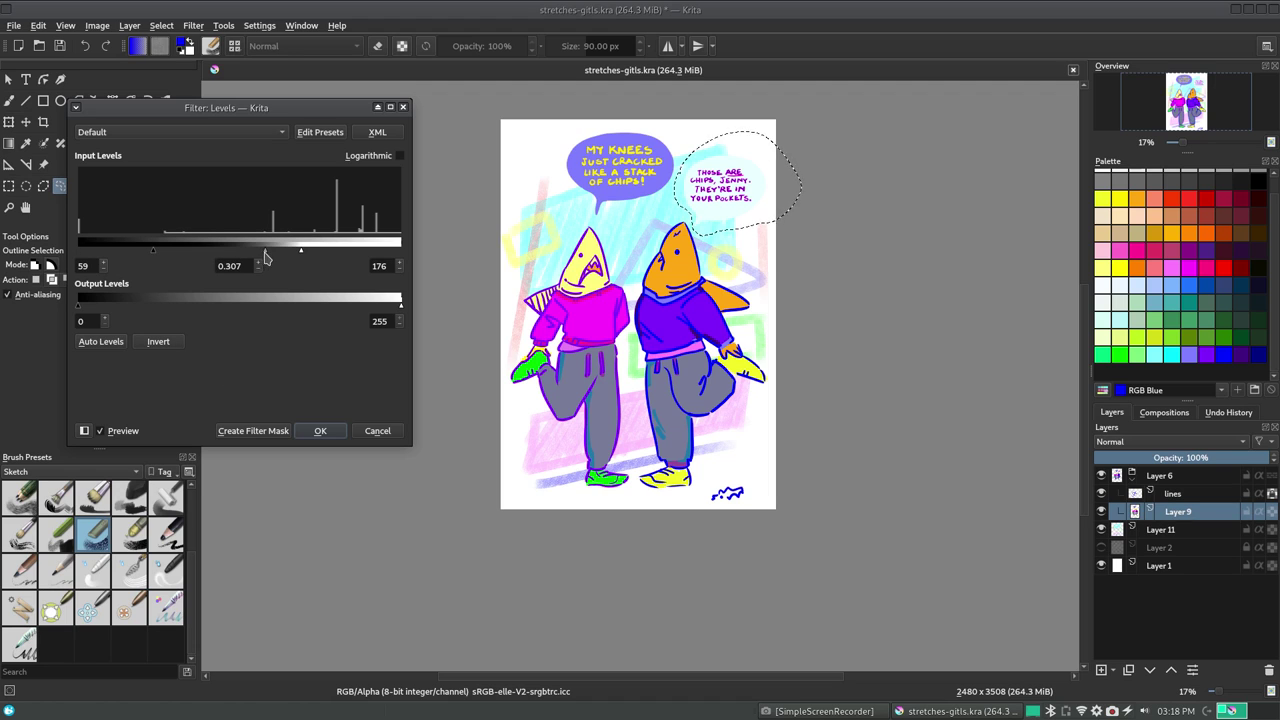
{"action": "left_click", "coordinate": [370, 432]}
{"action": "left_click", "coordinate": [193, 25]}
{"action": "left_click", "coordinate": [481, 202]}
{"action": "mouse_move", "coordinate": [240, 249]}
{"action": "left_mouse_down"}
{"action": "mouse_move", "coordinate": [142, 248]}
{"action": "mouse_move", "coordinate": [219, 258]}
{"action": "left_mouse_up"}
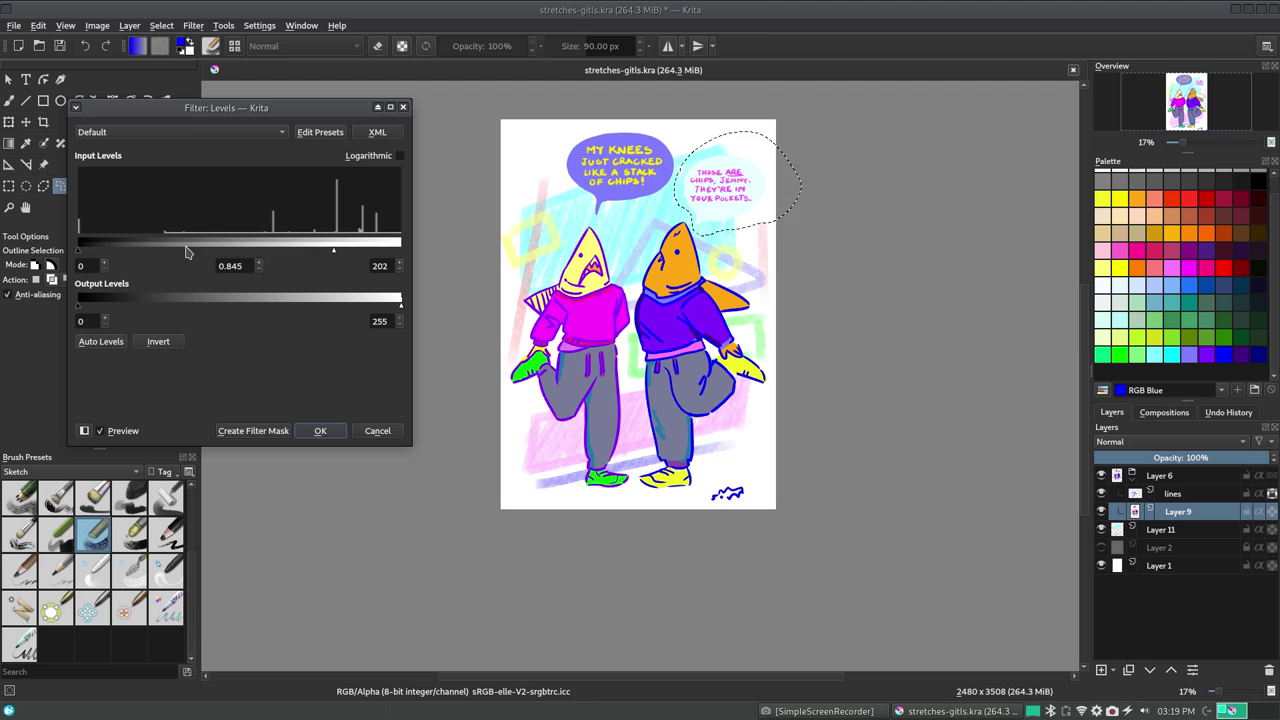
{"action": "left_click", "coordinate": [376, 433]}
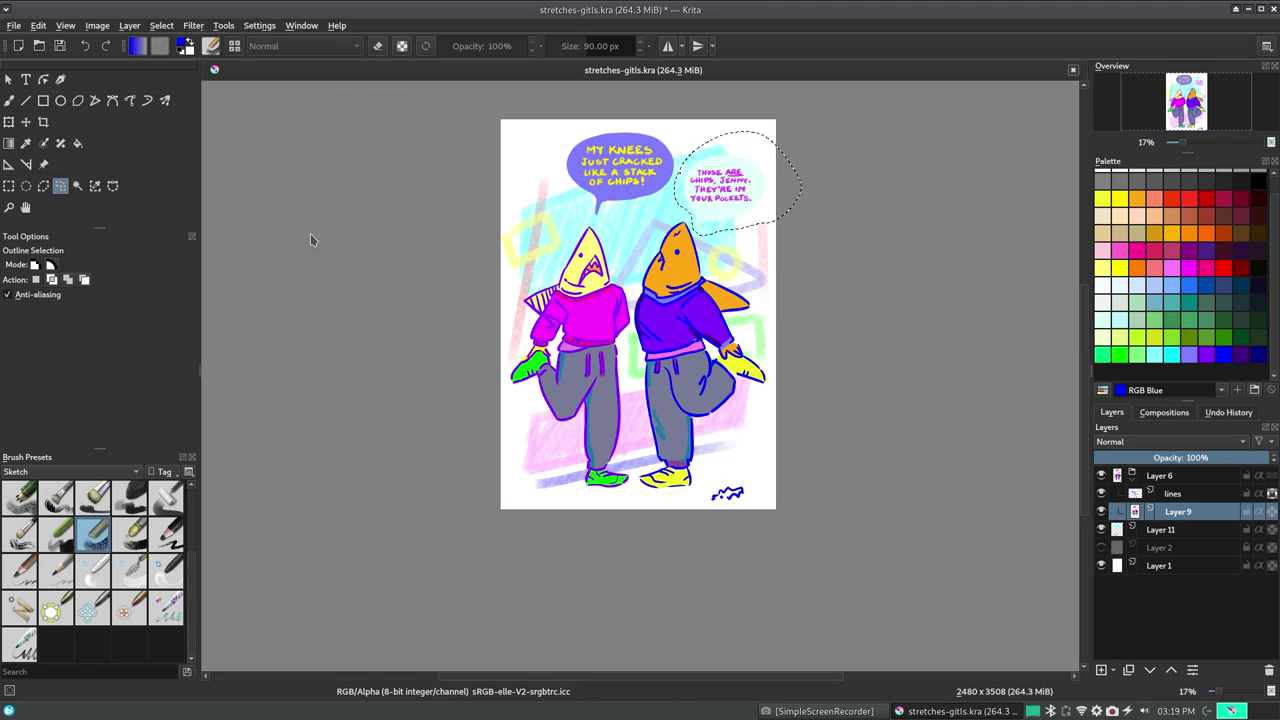
Clear the selection, save the file with Ctrl+S, and make Layer 6 active
{"action": "left_click", "coordinate": [38, 27]}
{"action": "left_click", "coordinate": [176, 57]}
{"action": "key", "text": "ctrl+s"}
{"action": "left_click", "coordinate": [95, 26]}
{"action": "left_click", "coordinate": [1160, 475]}
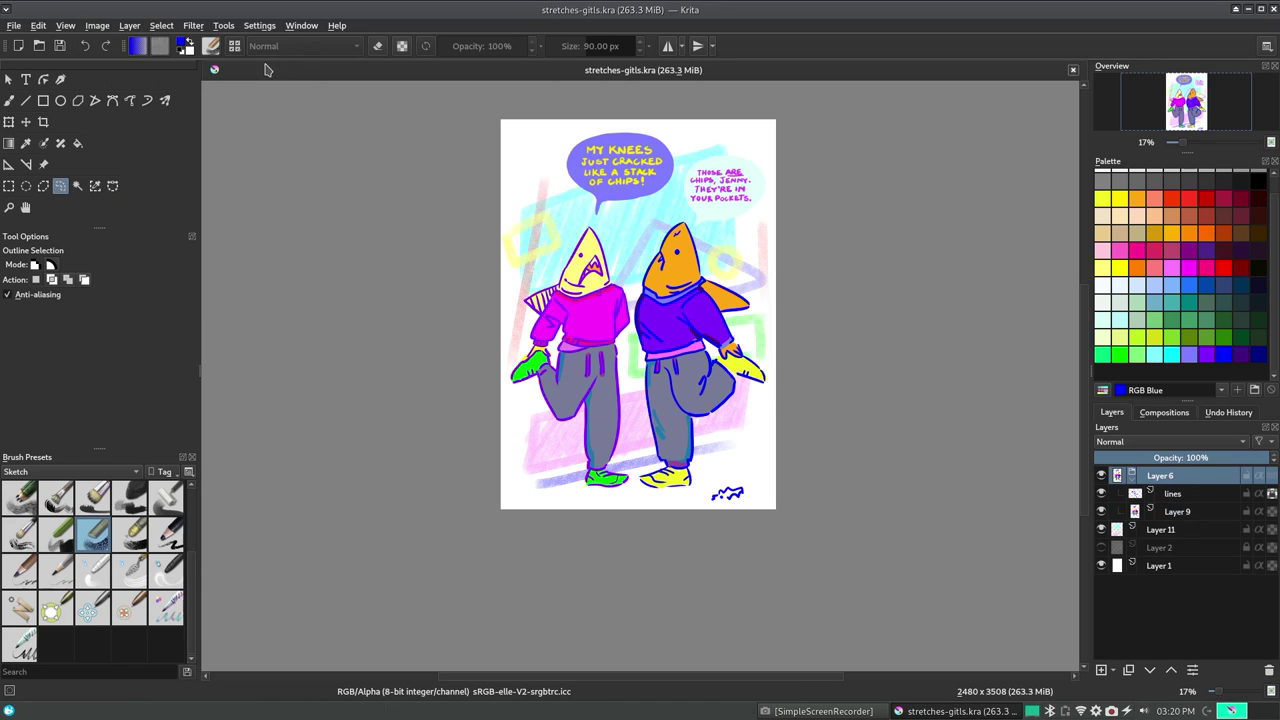
{"action": "left_click", "coordinate": [161, 25]}
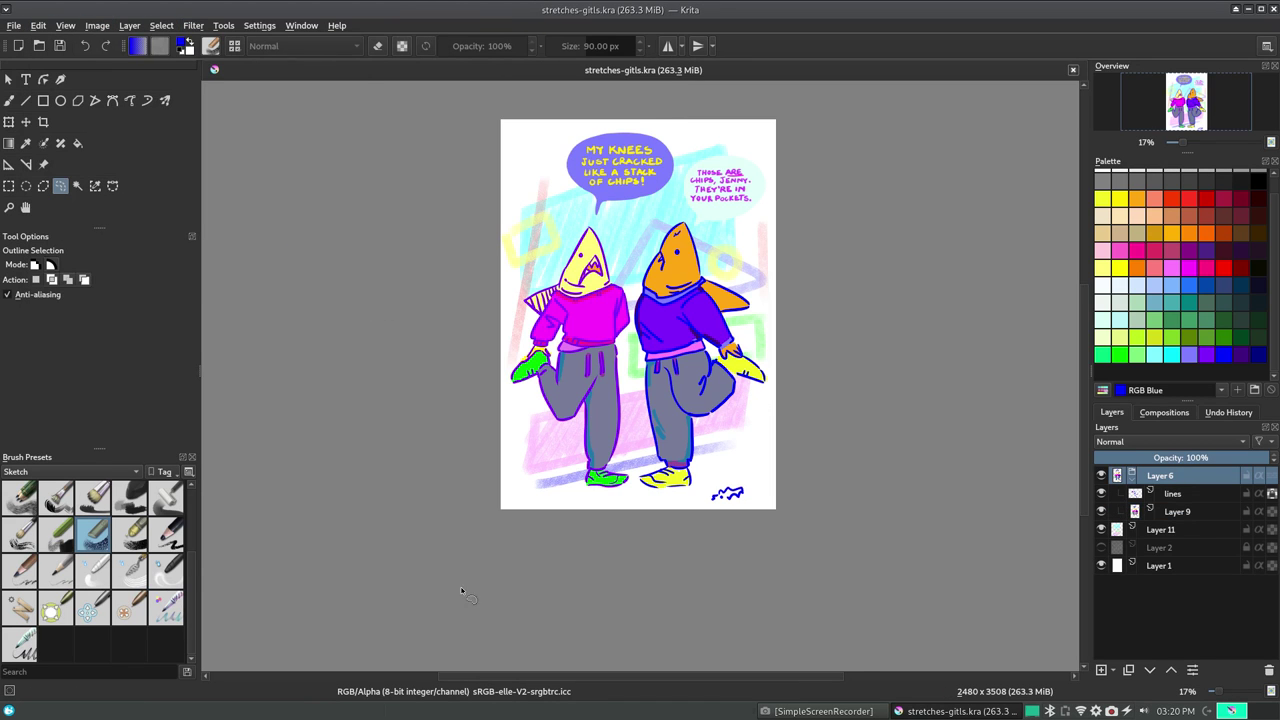